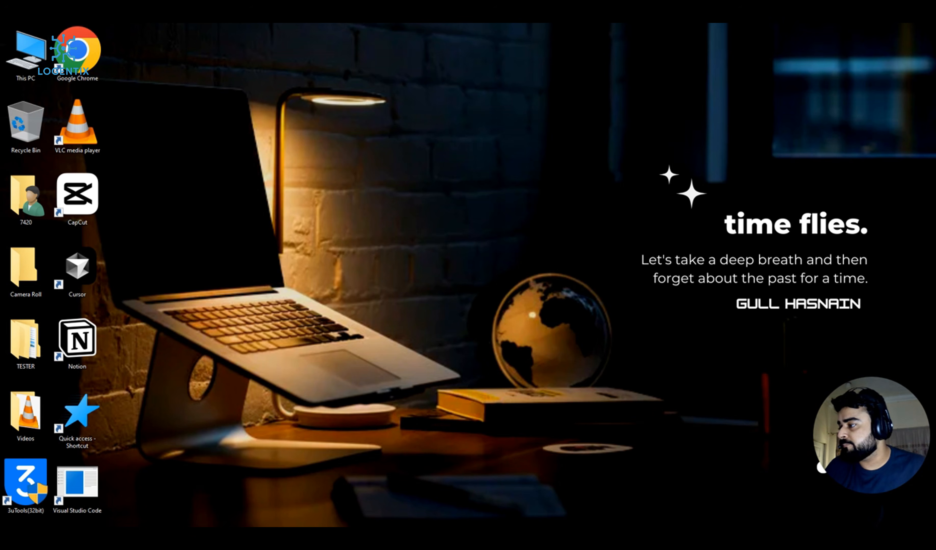
Step: Open Command Prompt from the Start search and move its window to the screen centre
{"action": "key", "text": "super"}
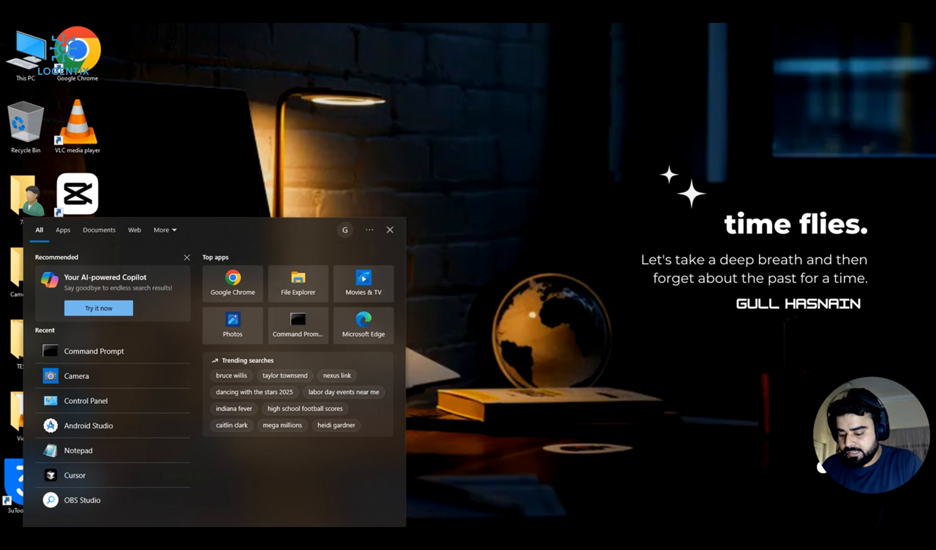
{"action": "type", "text": "com"}
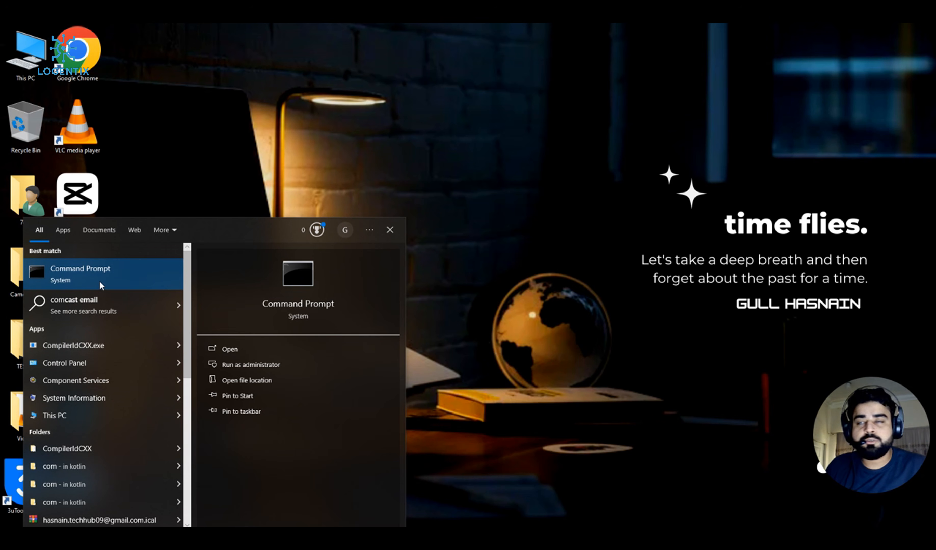
{"action": "left_click", "coordinate": [100, 281]}
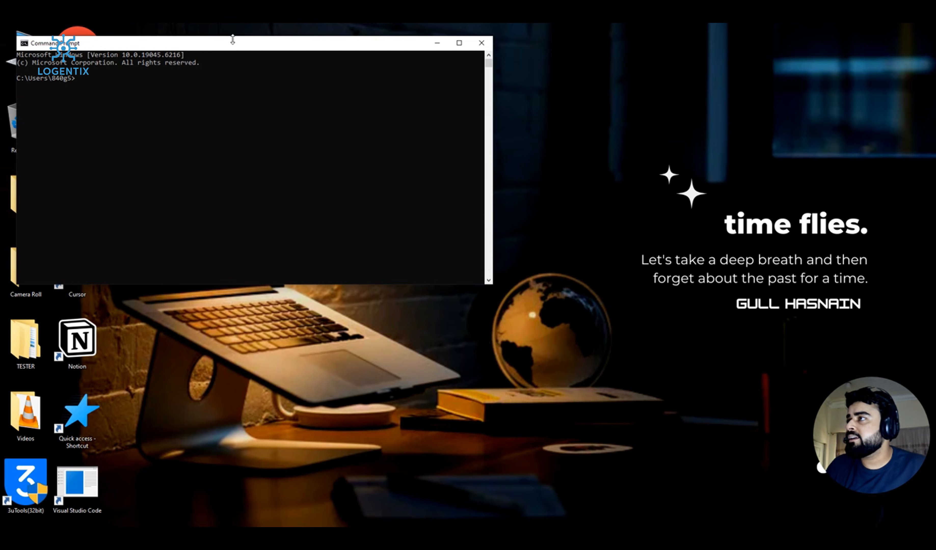
{"action": "left_click_drag", "start_coordinate": [233, 39], "coordinate": [384, 68]}
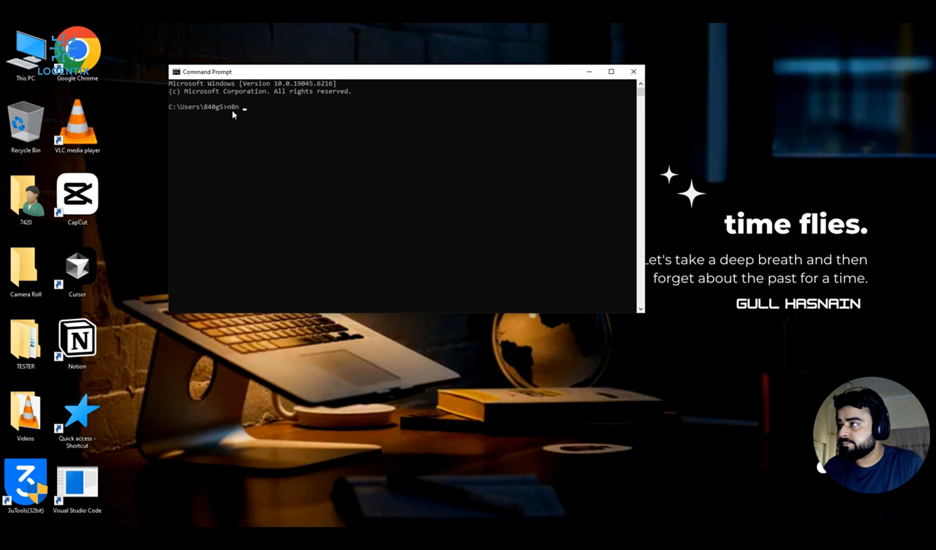
Step: Start the n8n server with 'n8n start' and open the editor in the browser
{"action": "type", "text": "n8n start"}
{"action": "key", "text": "Return"}
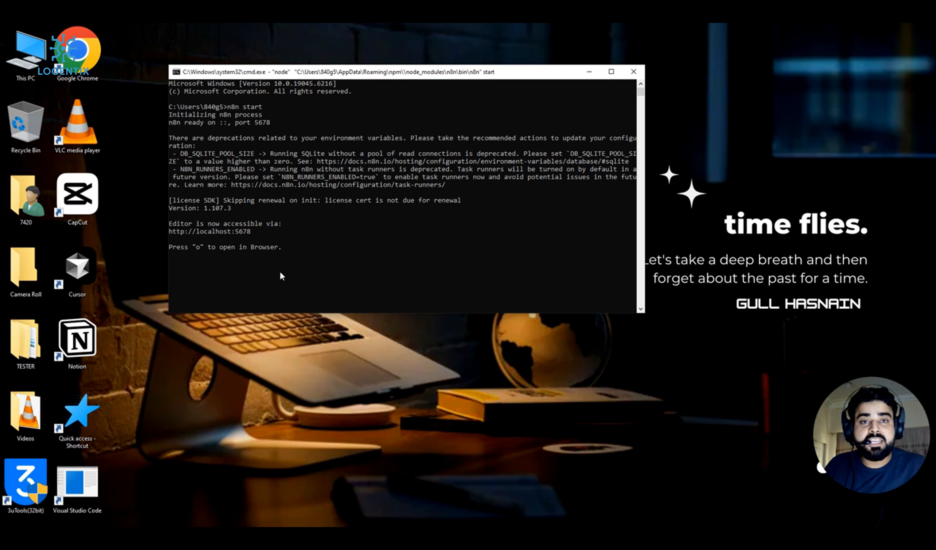
{"action": "key", "text": "o"}
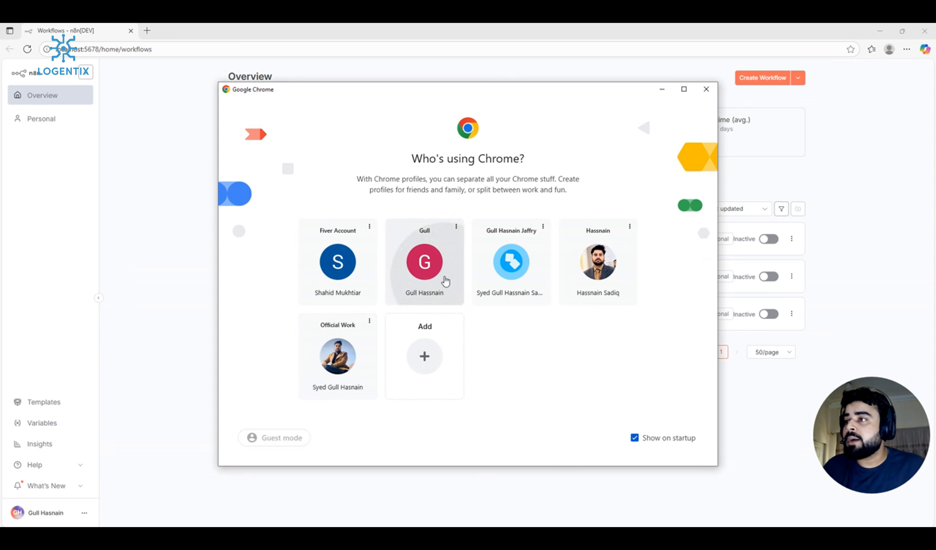
{"action": "left_click", "coordinate": [445, 279]}
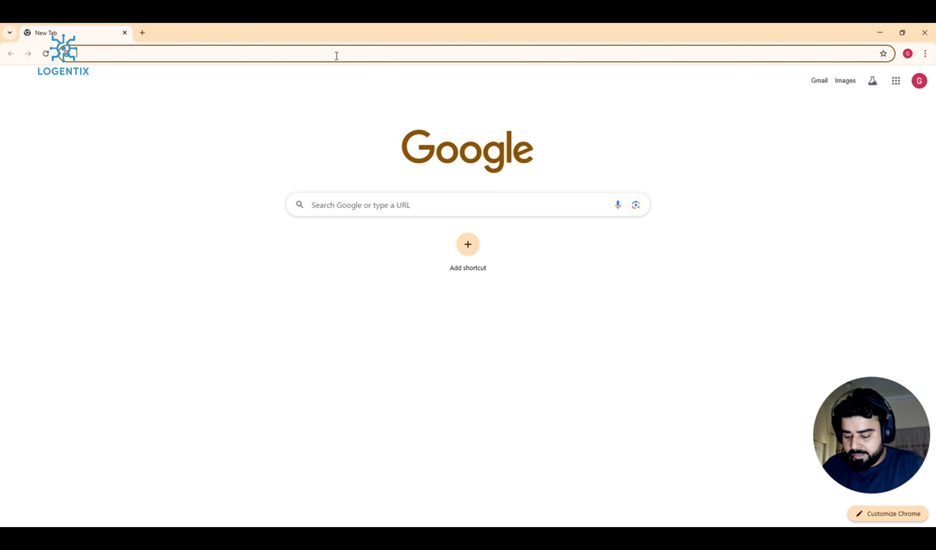
{"action": "type", "text": "http"}
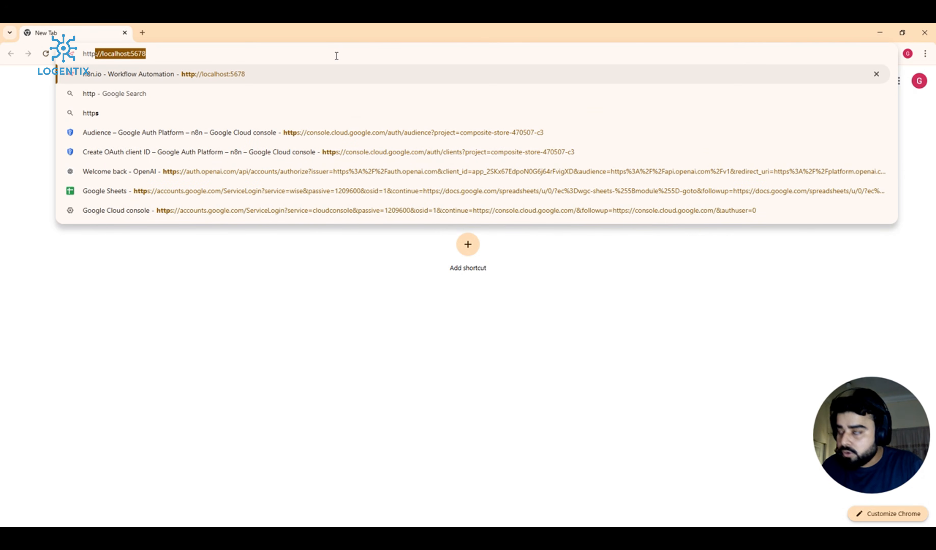
{"action": "type", "text": ":"}
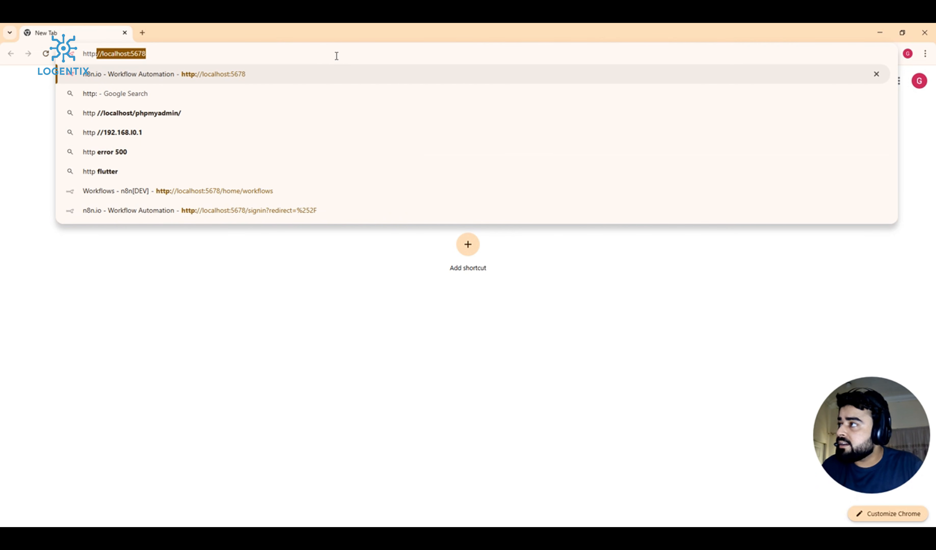
{"action": "type", "text": "/"}
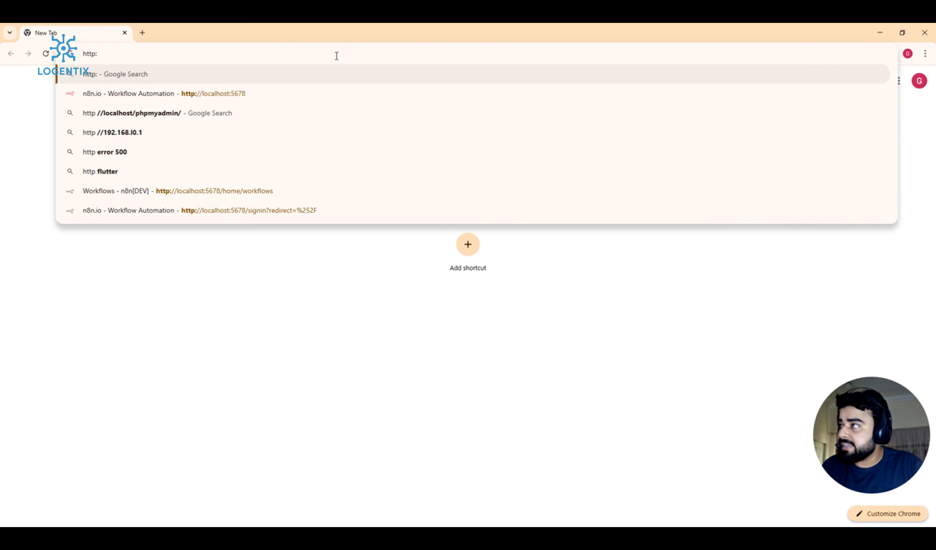
{"action": "type", "text": "/"}
{"action": "type", "text": "lo"}
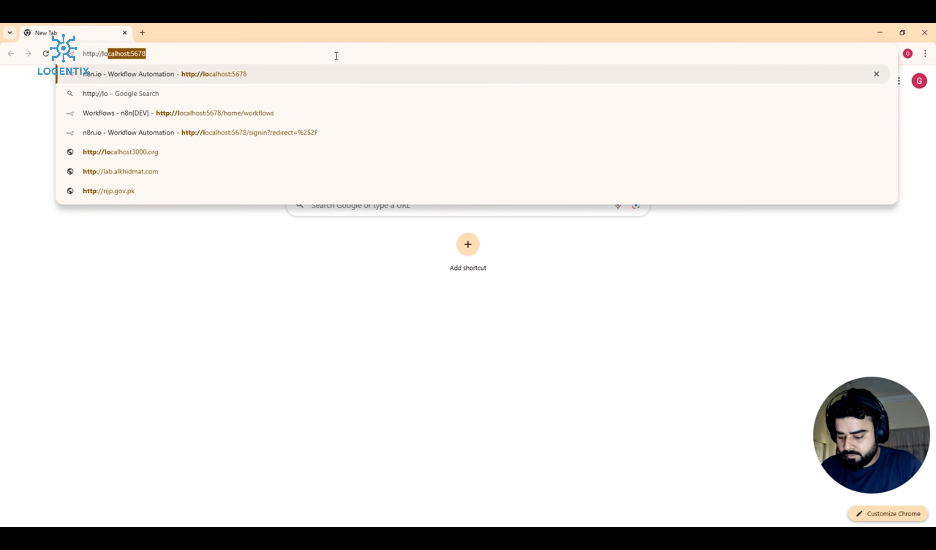
{"action": "type", "text": "calhost:"}
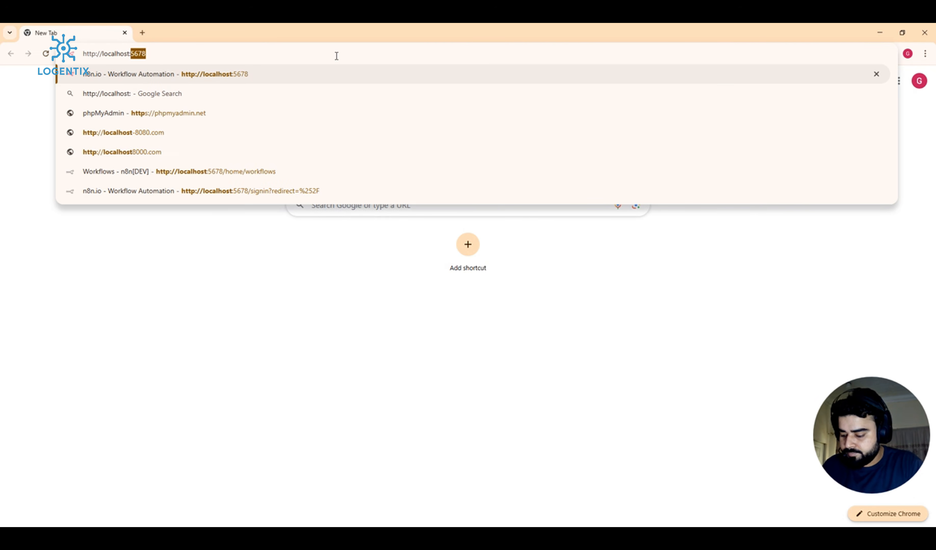
{"action": "type", "text": "5678"}
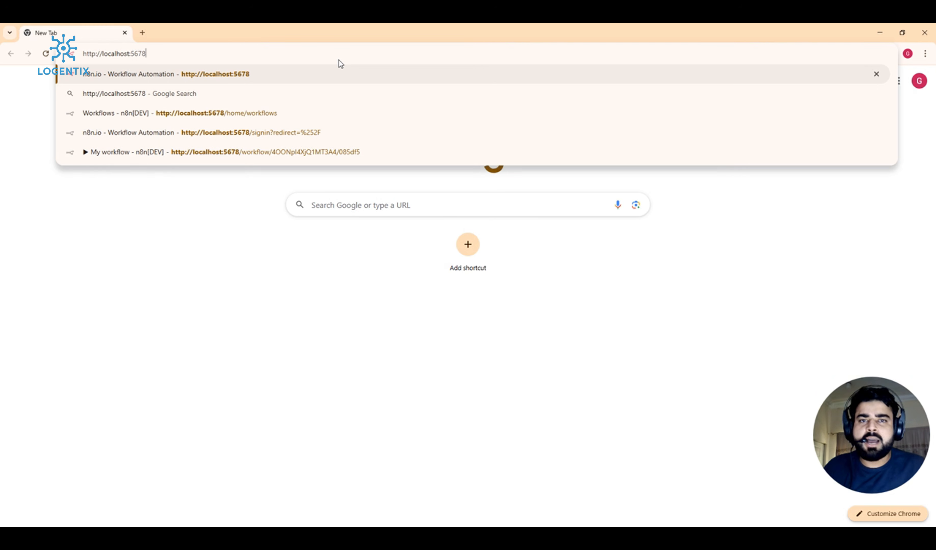
Step: Load localhost:5678 to show the My workflow, First AI Agent and Webhook Chat App workflows
{"action": "key", "text": "Return"}
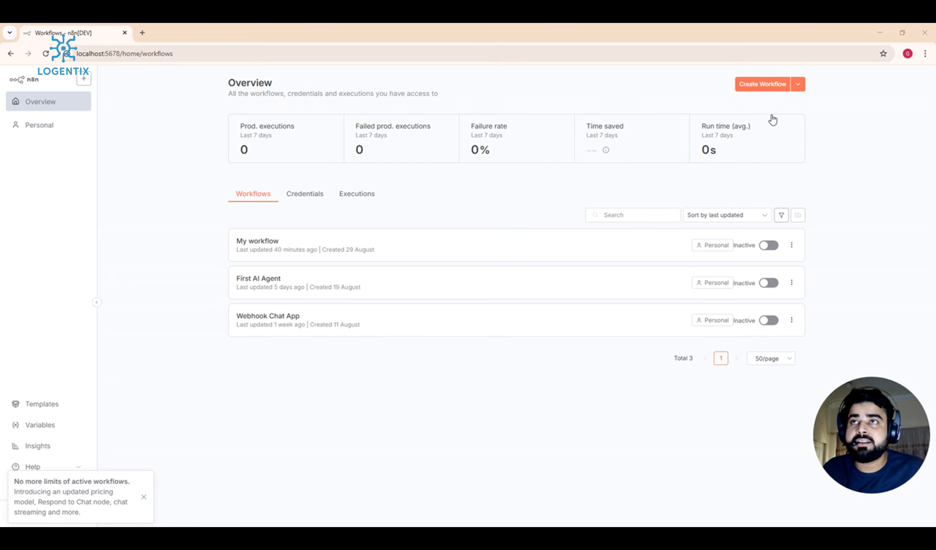
Step: Create a new workflow, dismiss the pricing notice, and save it as 'Inventory Sheet'
{"action": "left_click", "coordinate": [782, 90]}
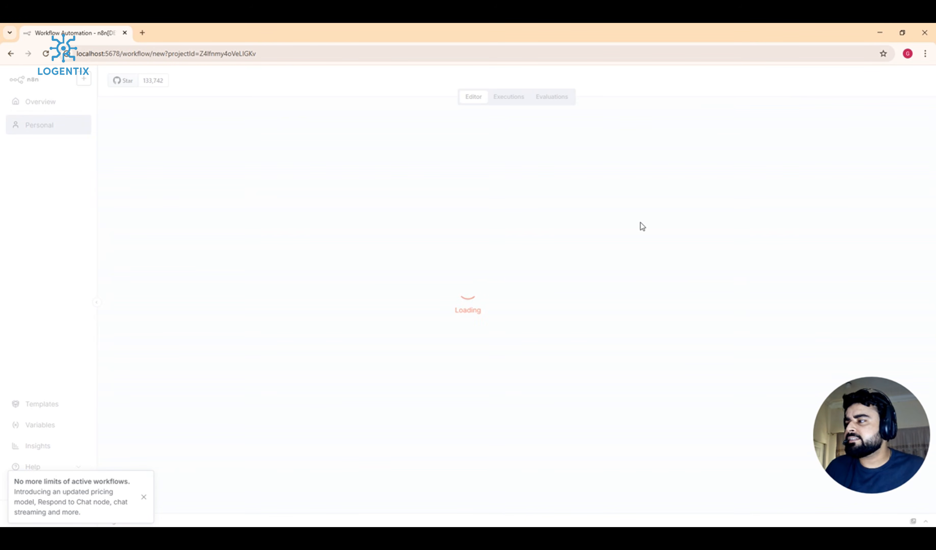
{"action": "left_click", "coordinate": [144, 498]}
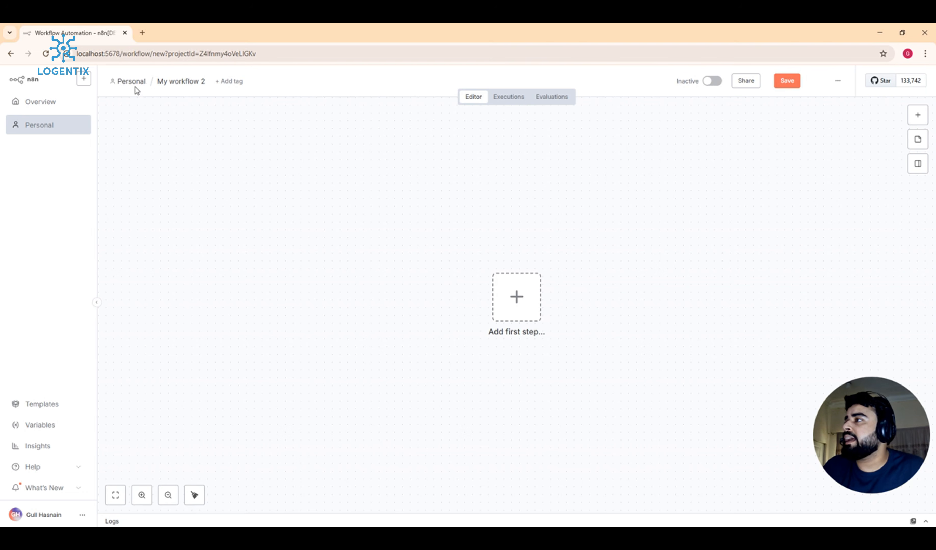
{"action": "left_click", "coordinate": [188, 83]}
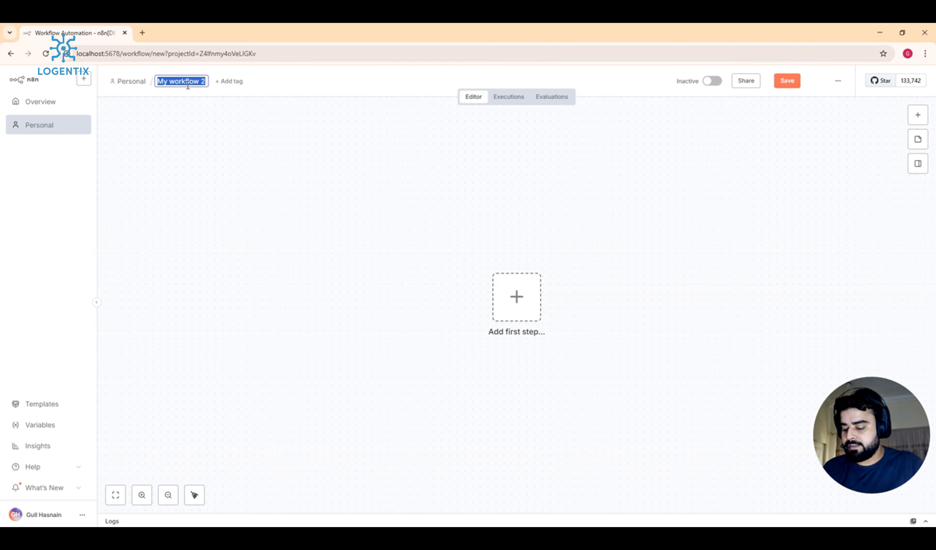
{"action": "type", "text": "Invent"}
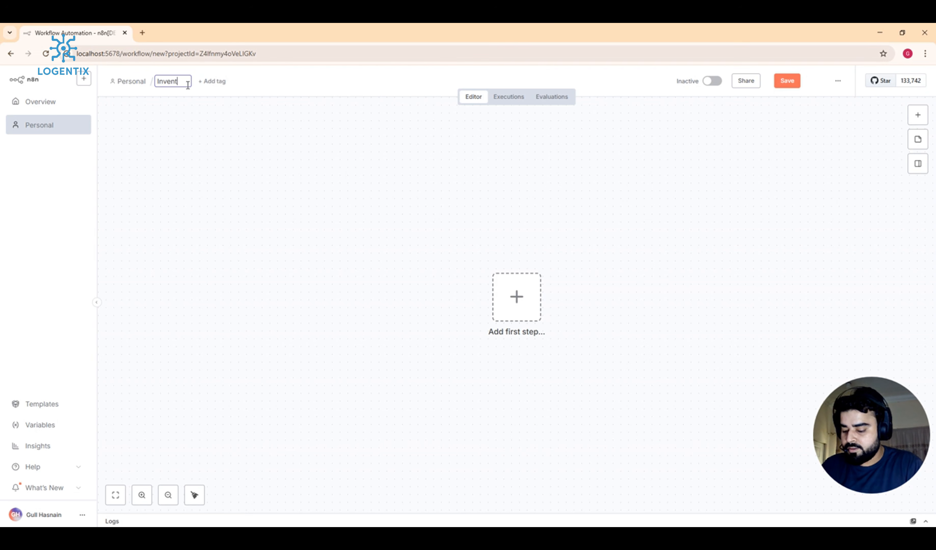
{"action": "type", "text": "ory"}
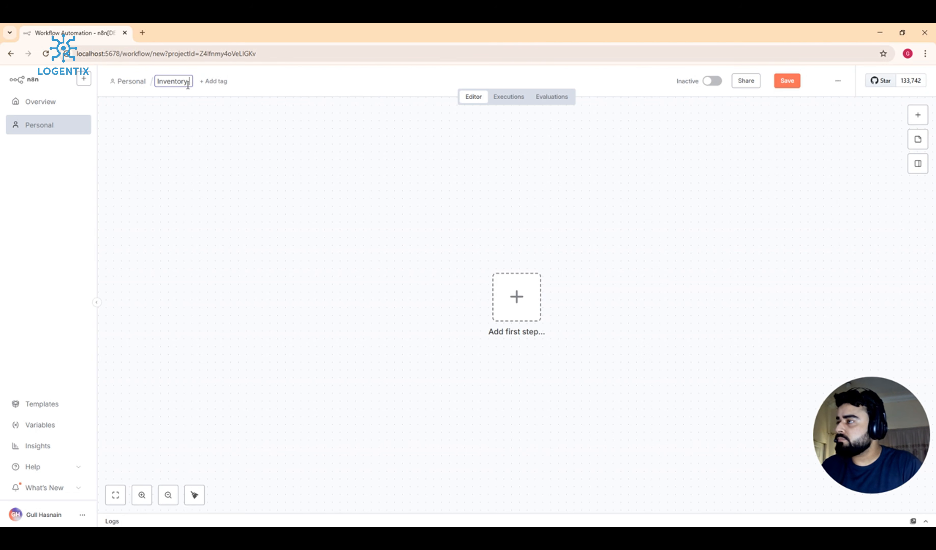
{"action": "type", "text": " Sheets"}
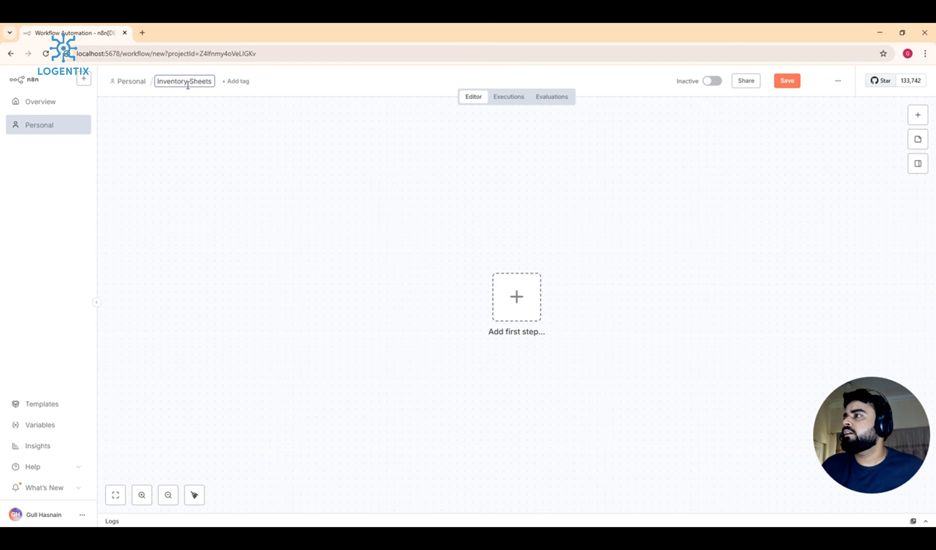
{"action": "key", "text": "BackSpace"}
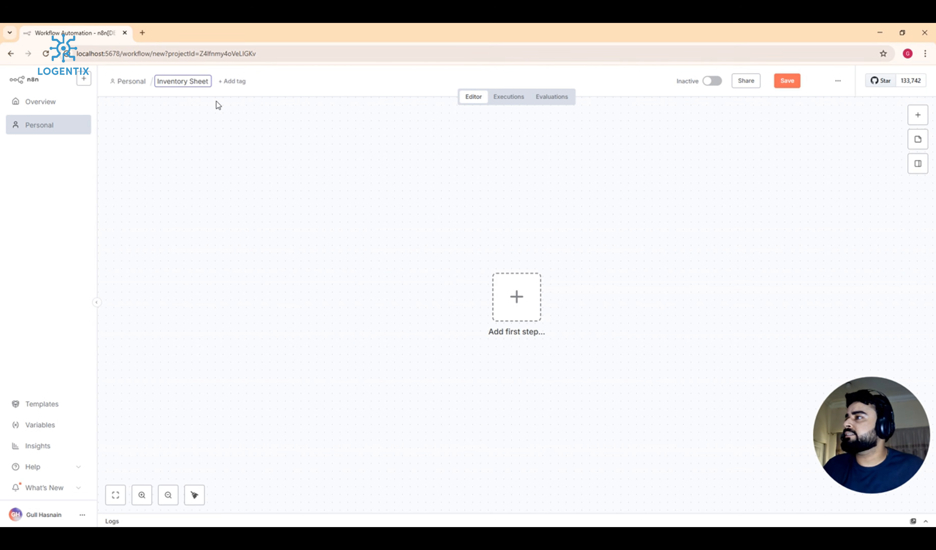
{"action": "left_click", "coordinate": [223, 113]}
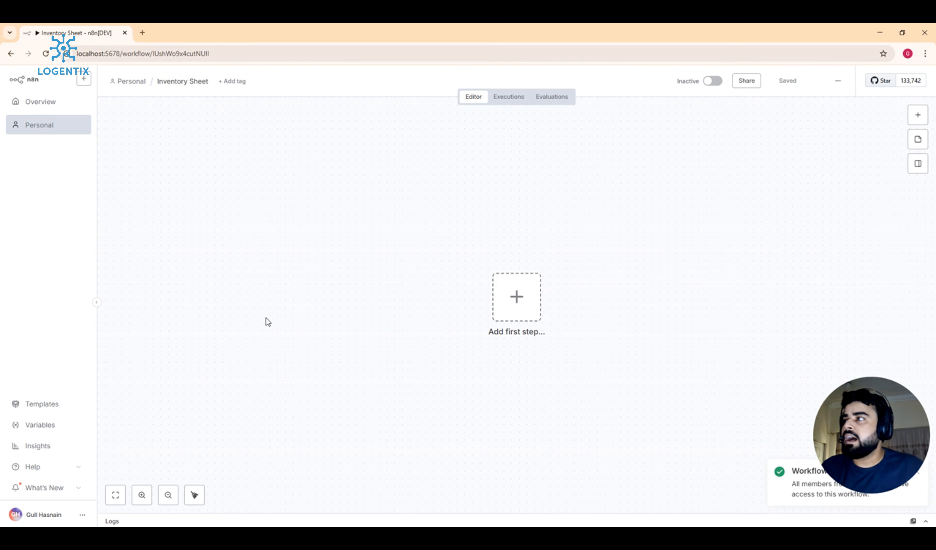
Step: Pan around the empty 'Inventory Sheet' canvas
{"action": "left_click_drag", "start_coordinate": [856, 460], "coordinate": [856, 427]}
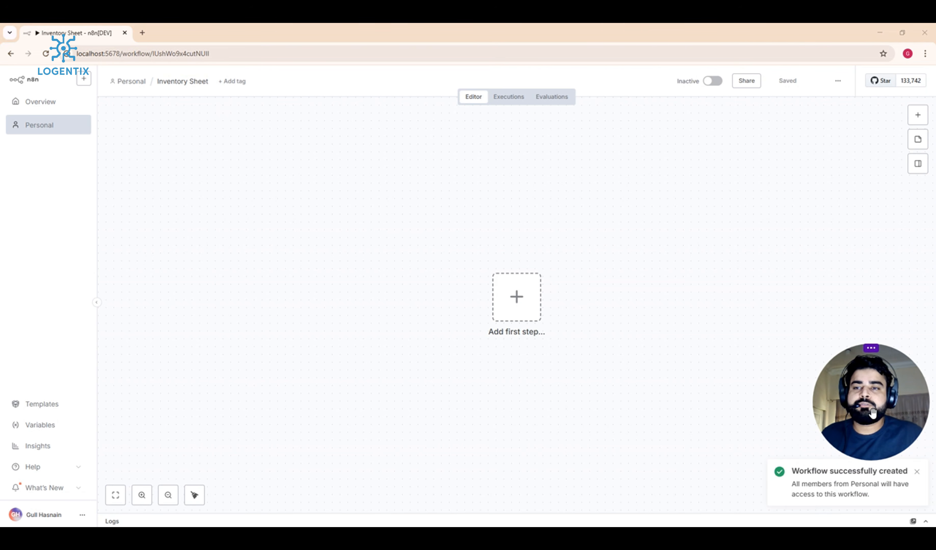
{"action": "left_click_drag", "start_coordinate": [873, 414], "coordinate": [870, 438]}
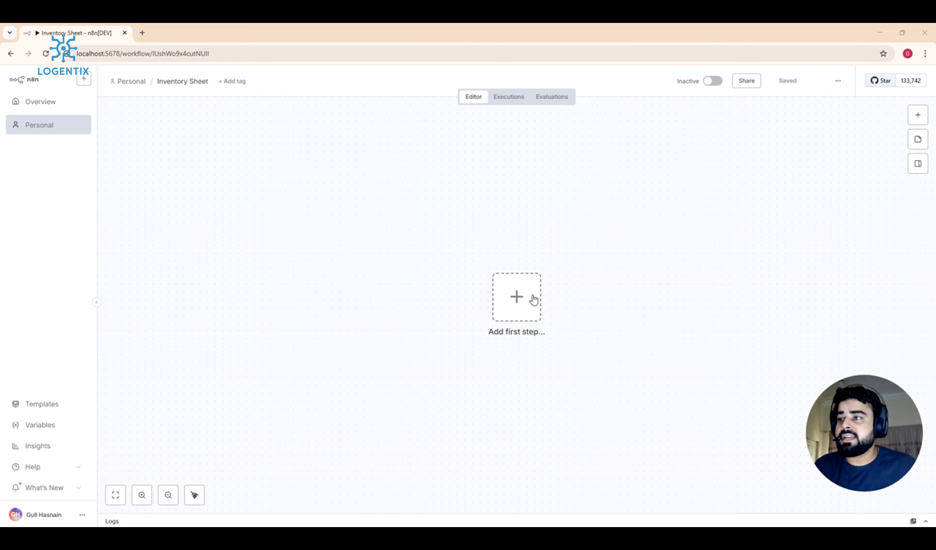
{"action": "left_click_drag", "start_coordinate": [534, 300], "coordinate": [497, 306]}
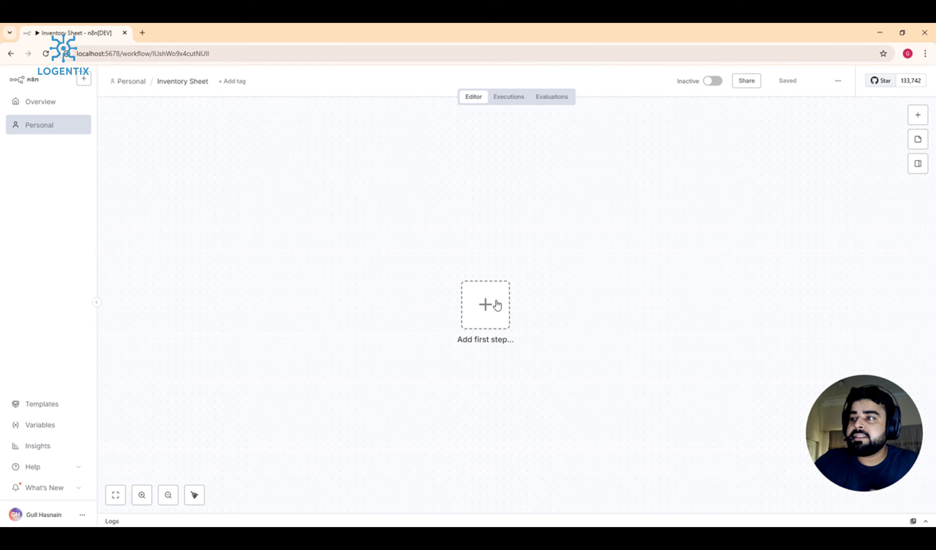
{"action": "left_click_drag", "start_coordinate": [376, 251], "coordinate": [603, 391]}
{"action": "left_click_drag", "start_coordinate": [402, 230], "coordinate": [638, 374]}
{"action": "left_click_drag", "start_coordinate": [363, 231], "coordinate": [606, 339]}
{"action": "left_click_drag", "start_coordinate": [387, 251], "coordinate": [619, 383]}
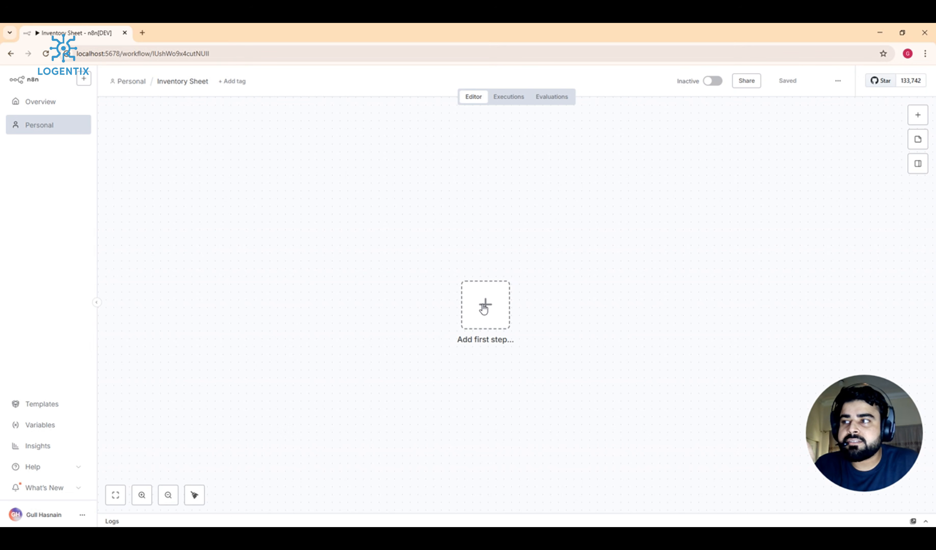
Step: Add a 'When chat message received' trigger as the first step, closing a stray QR code popup
{"action": "left_click", "coordinate": [491, 322]}
{"action": "right_click", "coordinate": [487, 325]}
{"action": "left_click", "coordinate": [539, 245]}
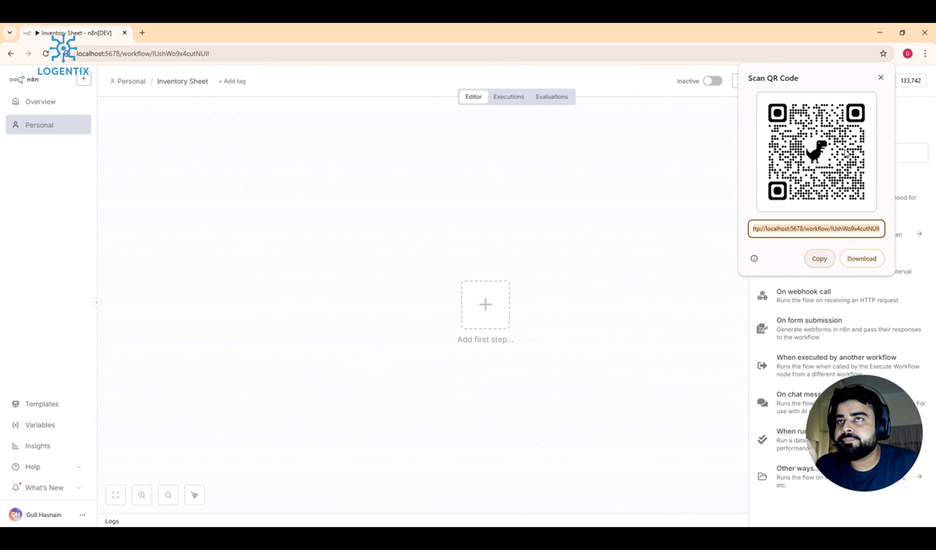
{"action": "left_click", "coordinate": [881, 78]}
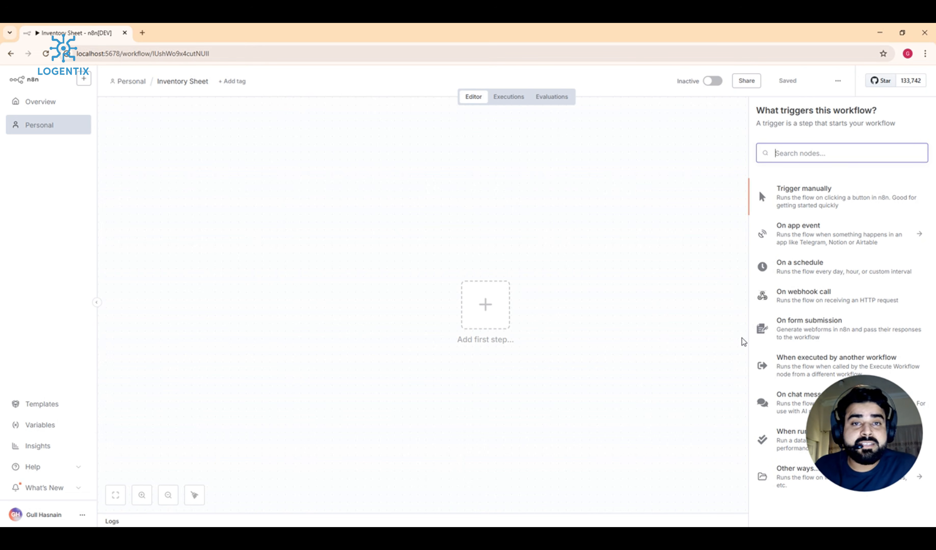
{"action": "left_click", "coordinate": [790, 407]}
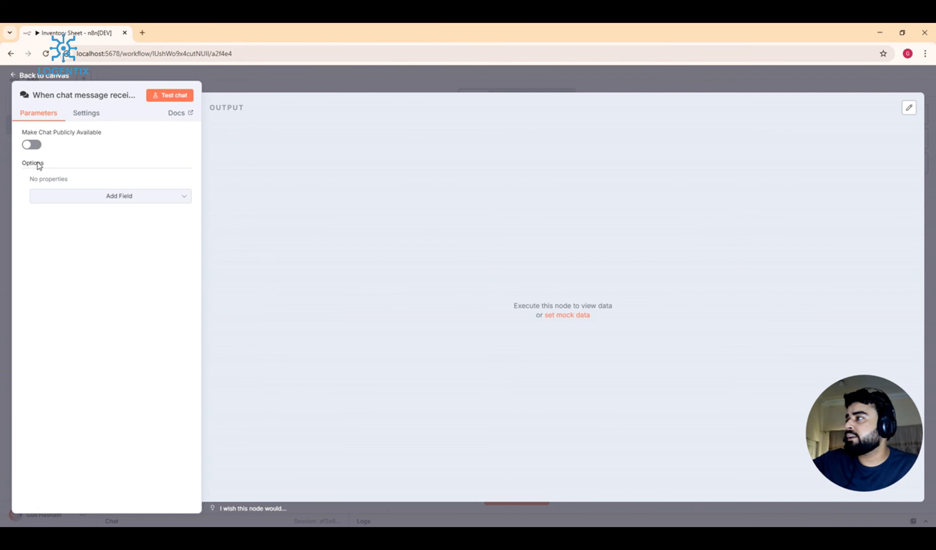
Step: Return to the canvas and drag the chat trigger node further left
{"action": "left_click", "coordinate": [245, 87]}
{"action": "left_click_drag", "start_coordinate": [502, 300], "coordinate": [259, 261]}
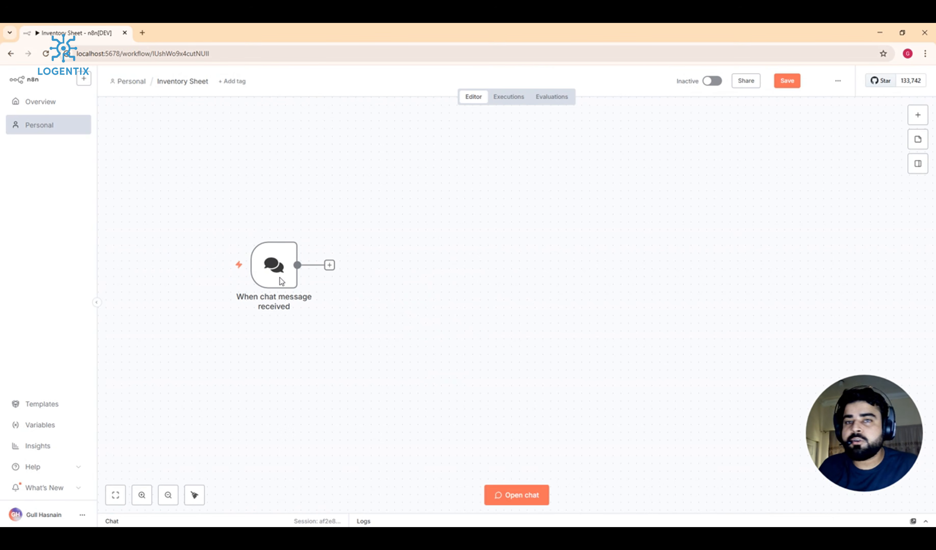
Step: Test the chat trigger by sending the message 'hey' in the test chat
{"action": "left_click", "coordinate": [526, 500]}
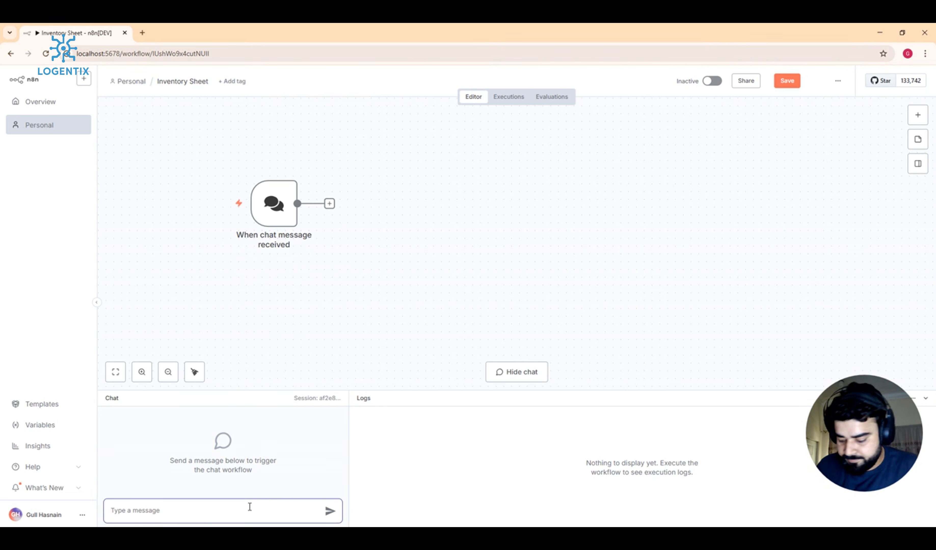
{"action": "type", "text": "h"}
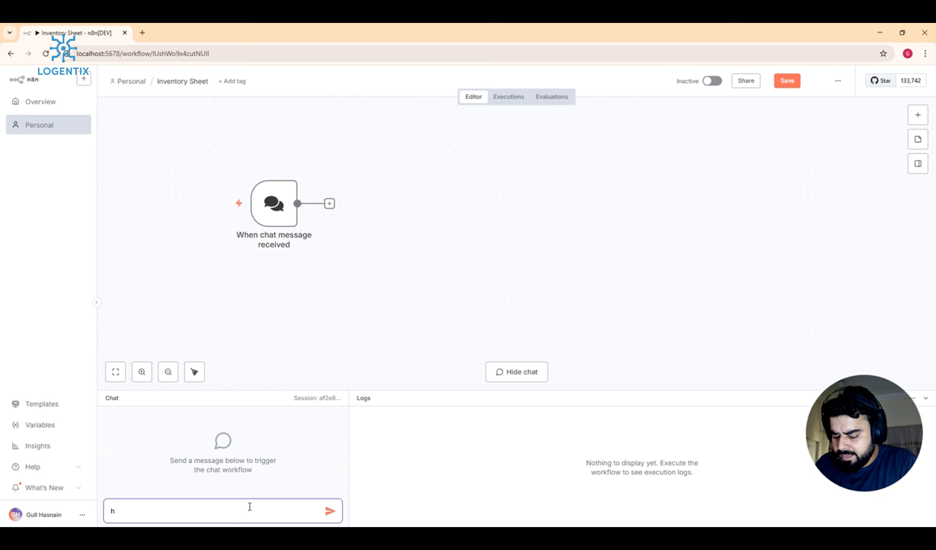
{"action": "type", "text": "ey"}
{"action": "key", "text": "Return"}
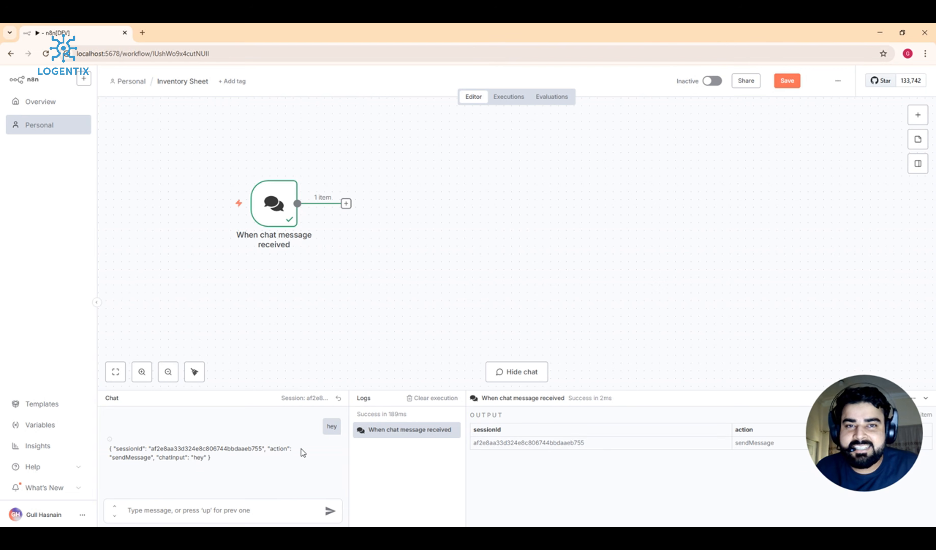
Step: Reset the chat session, clear the logs and hide the chat panel
{"action": "left_click", "coordinate": [346, 204]}
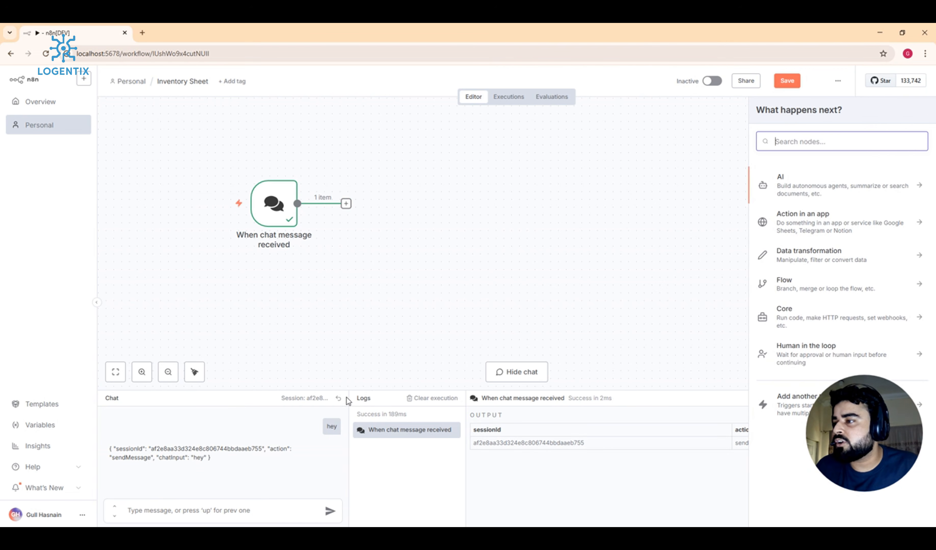
{"action": "left_click", "coordinate": [338, 398]}
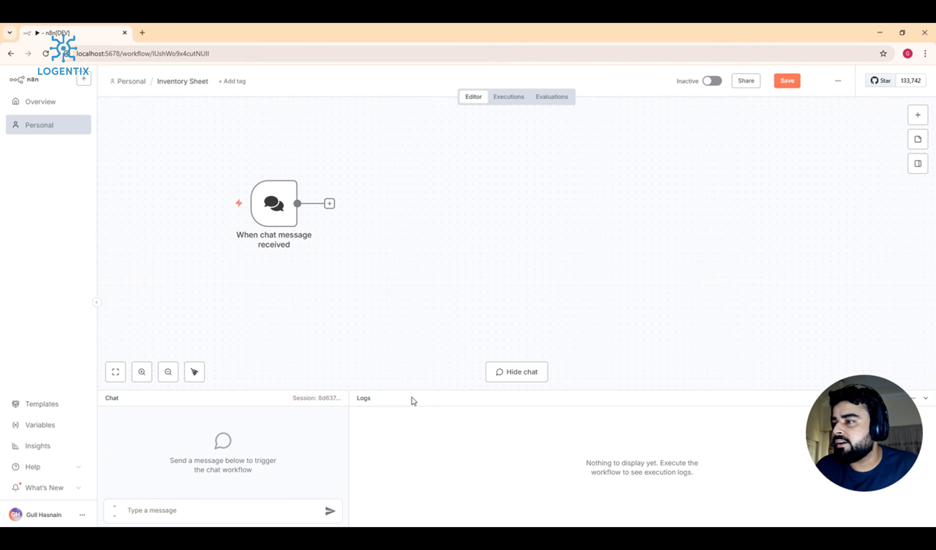
{"action": "left_click_drag", "start_coordinate": [412, 398], "coordinate": [431, 524]}
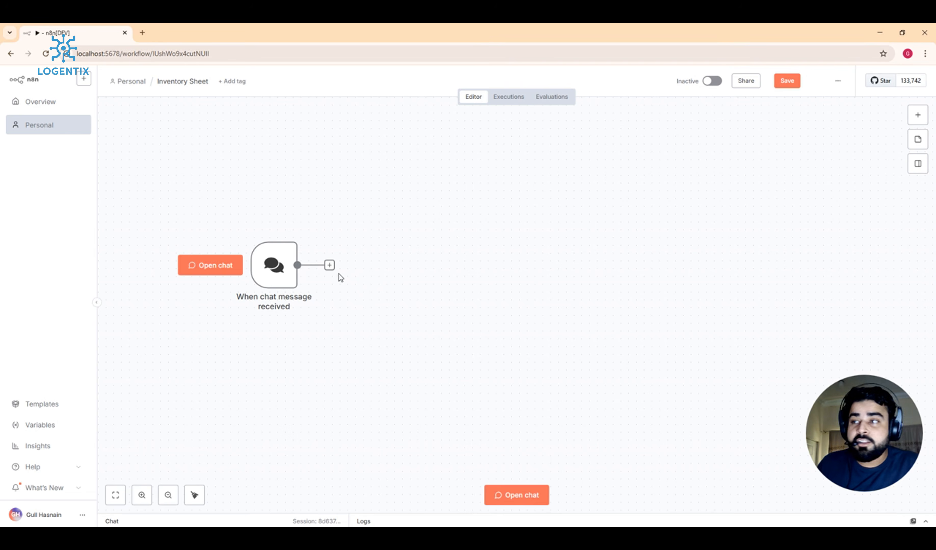
Step: Add an AI Agent node from the AI category after the chat trigger
{"action": "left_click", "coordinate": [330, 265]}
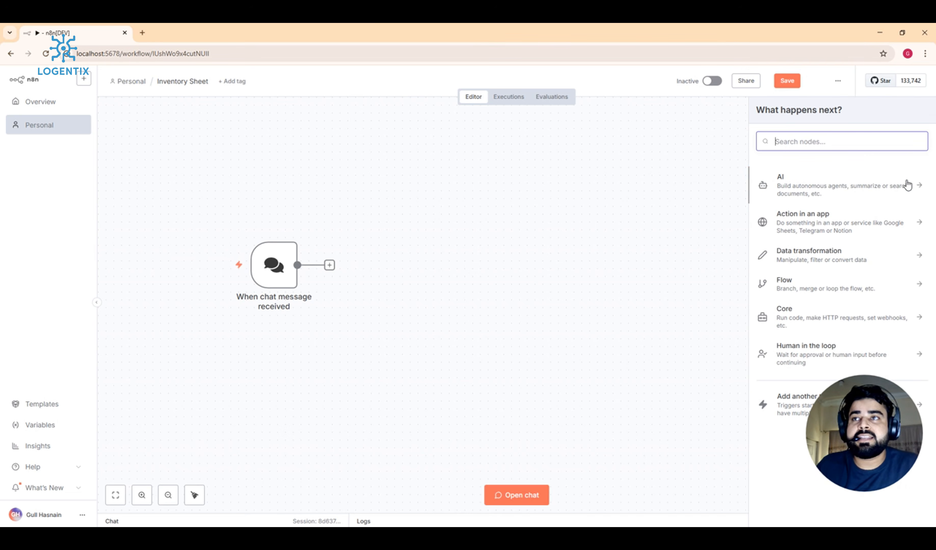
{"action": "left_click", "coordinate": [888, 190]}
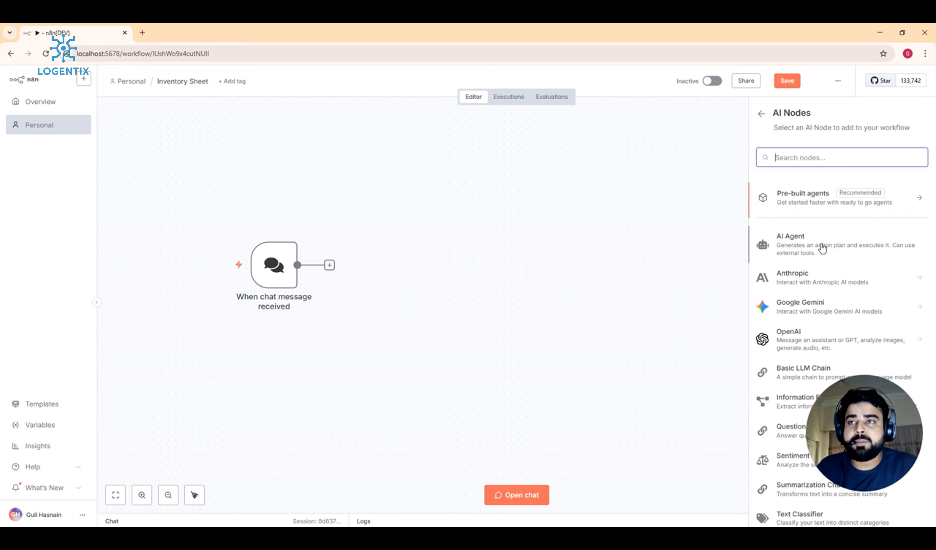
{"action": "scroll", "coordinate": [821, 246], "scroll_direction": "down", "scroll_amount": 3}
{"action": "scroll", "coordinate": [822, 246], "scroll_direction": "up", "scroll_amount": 3}
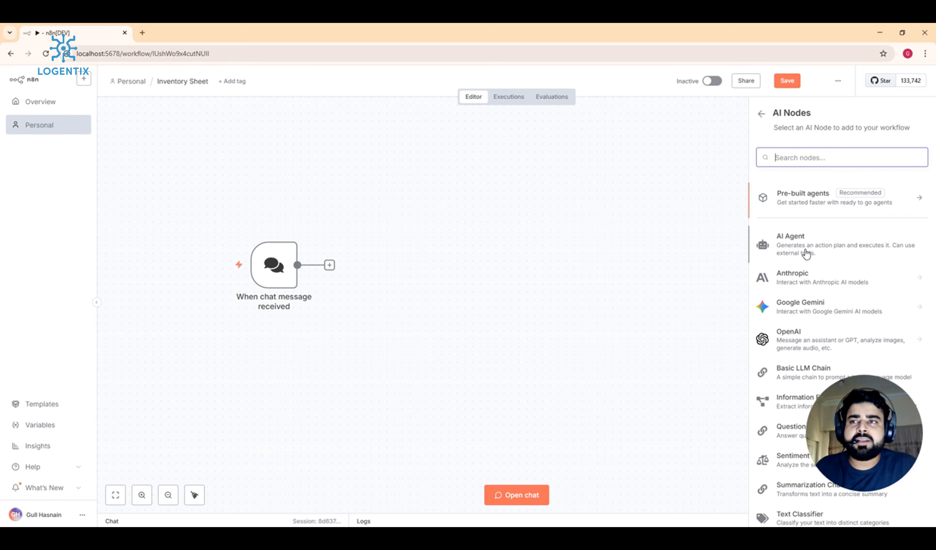
{"action": "left_click", "coordinate": [791, 249]}
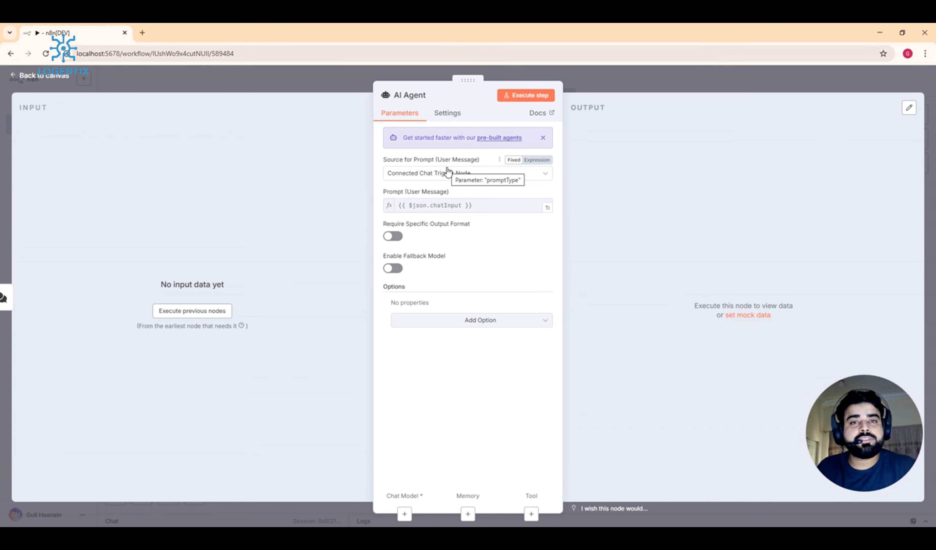
Step: Keep the AI Agent's prompt source set to Connected Chat Trigger Node
{"action": "left_click", "coordinate": [440, 173]}
{"action": "left_click", "coordinate": [434, 174]}
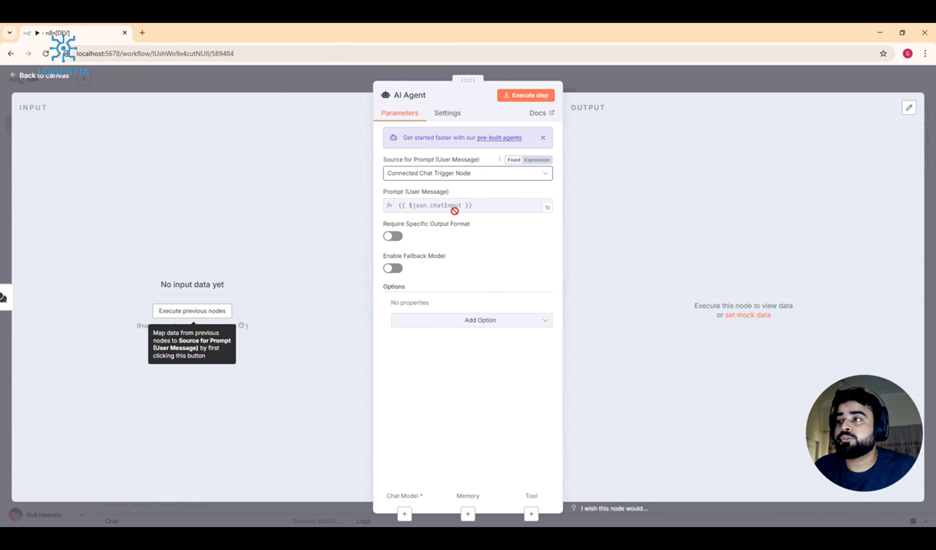
Step: Close the AI Agent settings and arrange the chat trigger and AI Agent side by side
{"action": "left_click", "coordinate": [628, 74]}
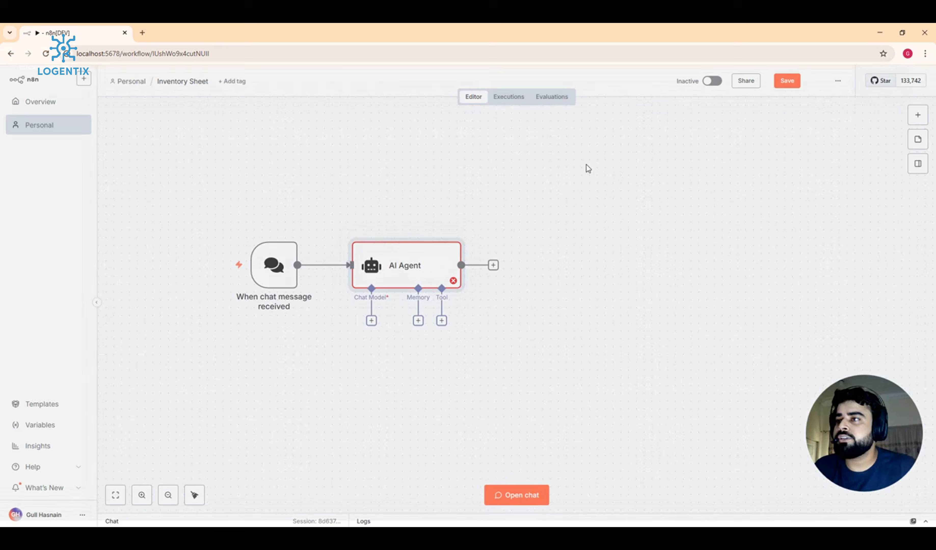
{"action": "left_click_drag", "start_coordinate": [428, 257], "coordinate": [460, 255]}
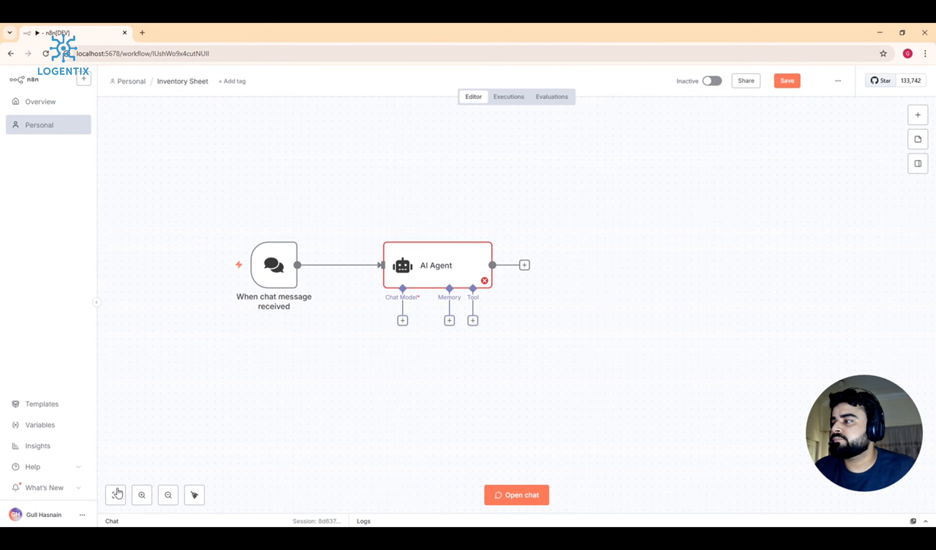
{"action": "left_click", "coordinate": [116, 495]}
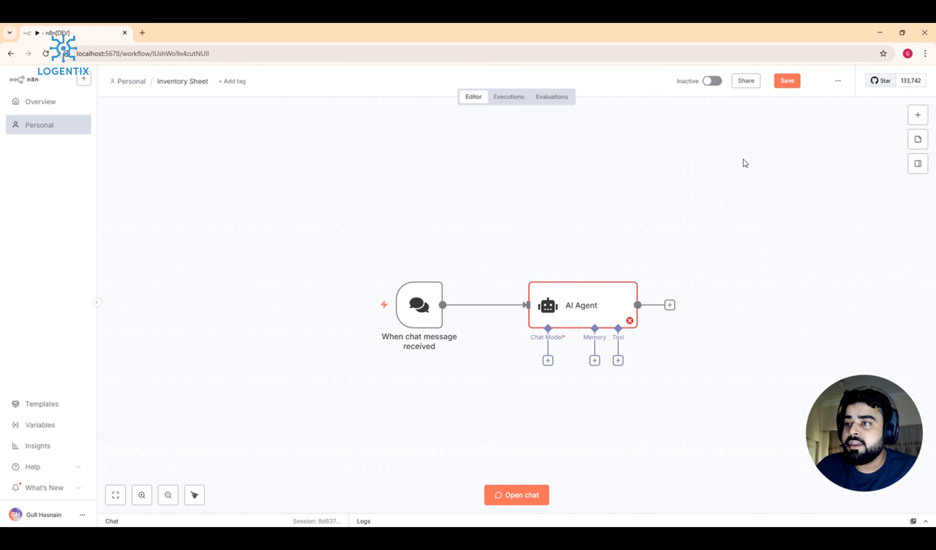
{"action": "mouse_move", "coordinate": [599, 303]}
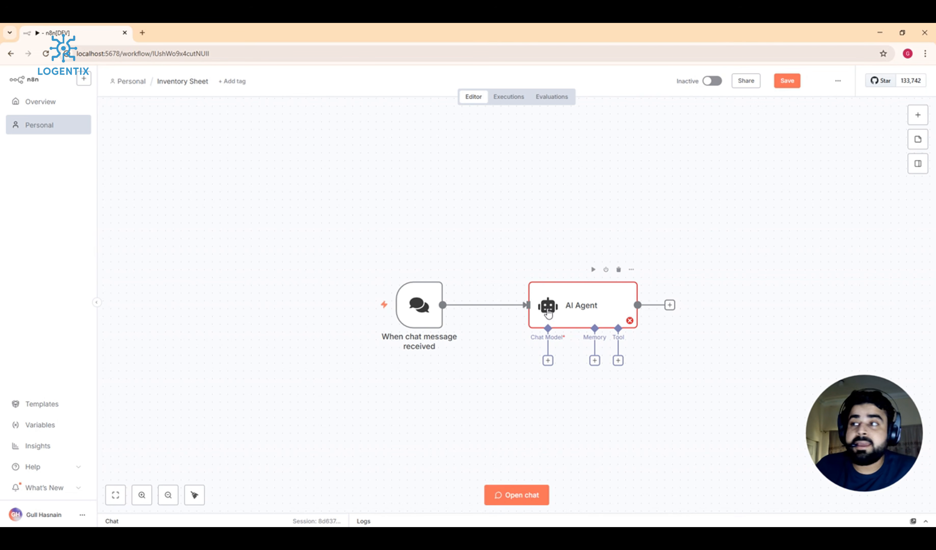
{"action": "left_click_drag", "start_coordinate": [420, 314], "coordinate": [357, 321]}
{"action": "left_click_drag", "start_coordinate": [557, 309], "coordinate": [479, 317]}
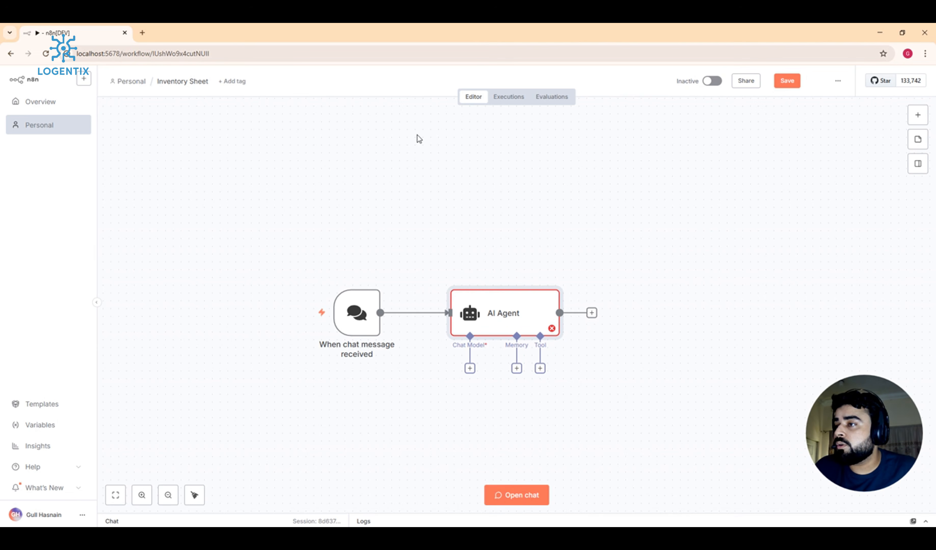
Step: Add an OpenAI Chat Model as the AI Agent's language model
{"action": "left_click", "coordinate": [469, 369]}
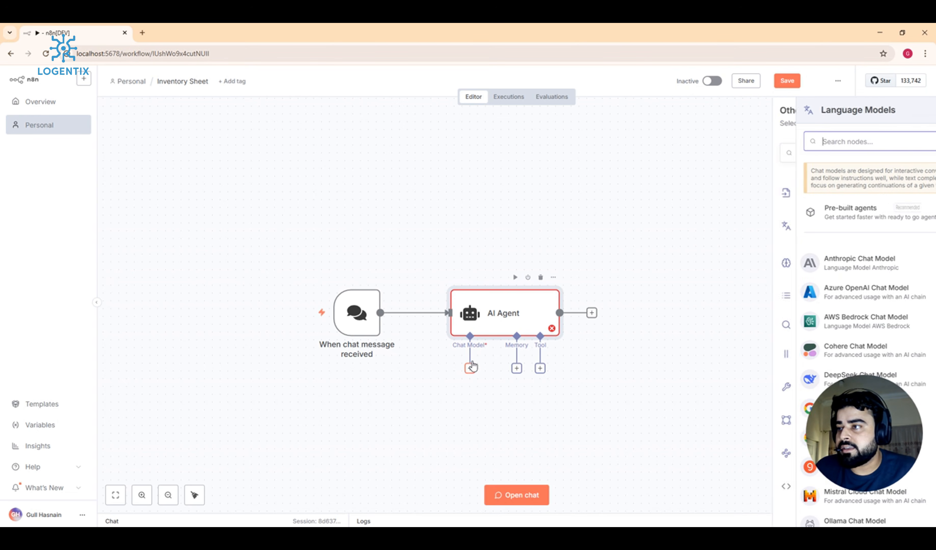
{"action": "scroll", "coordinate": [781, 231], "scroll_direction": "down", "scroll_amount": 5}
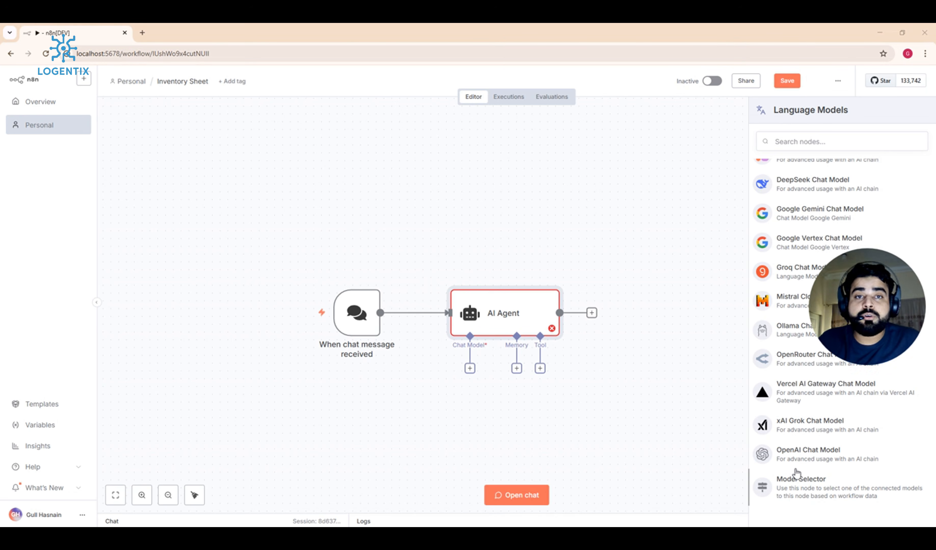
{"action": "left_click", "coordinate": [837, 457]}
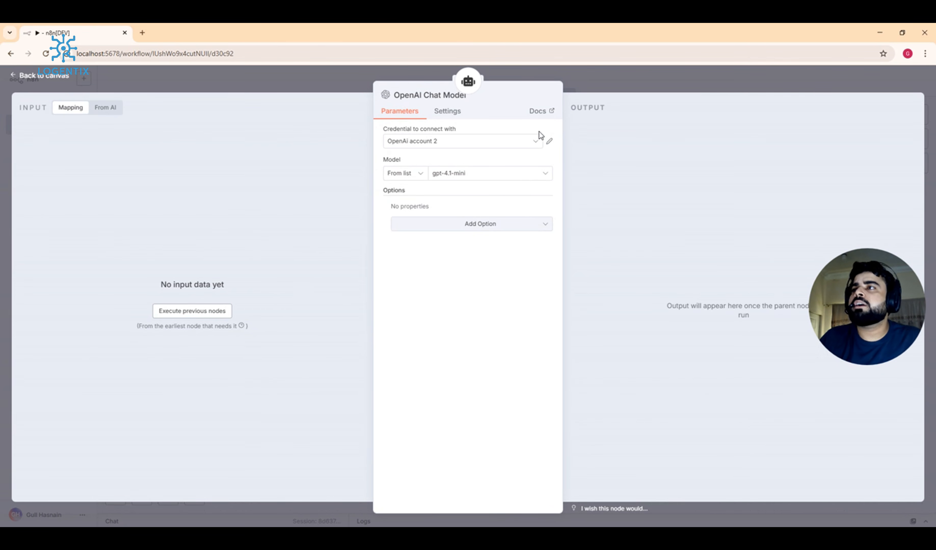
Step: Create a new OpenAI credential with its pre-filled API key cleared, and open a new Chrome tab
{"action": "left_click", "coordinate": [534, 144]}
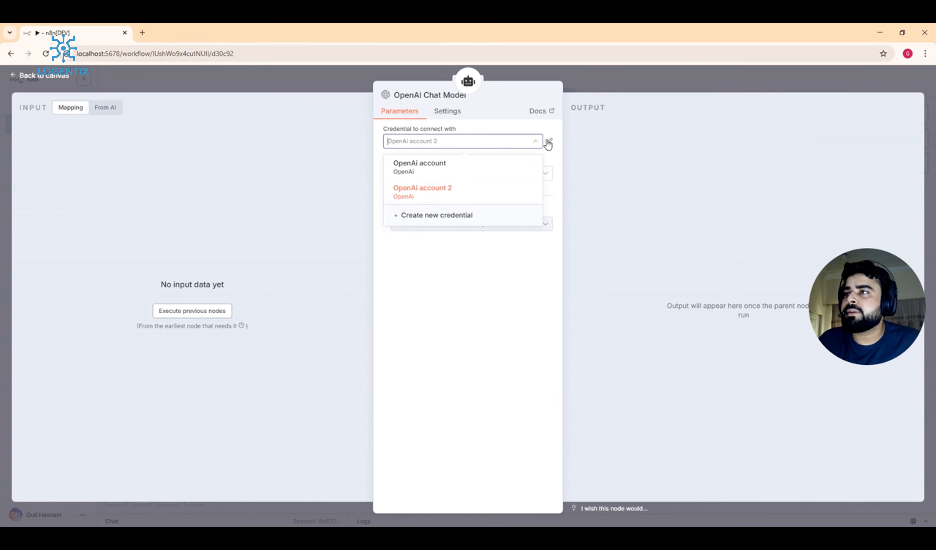
{"action": "left_click", "coordinate": [458, 223]}
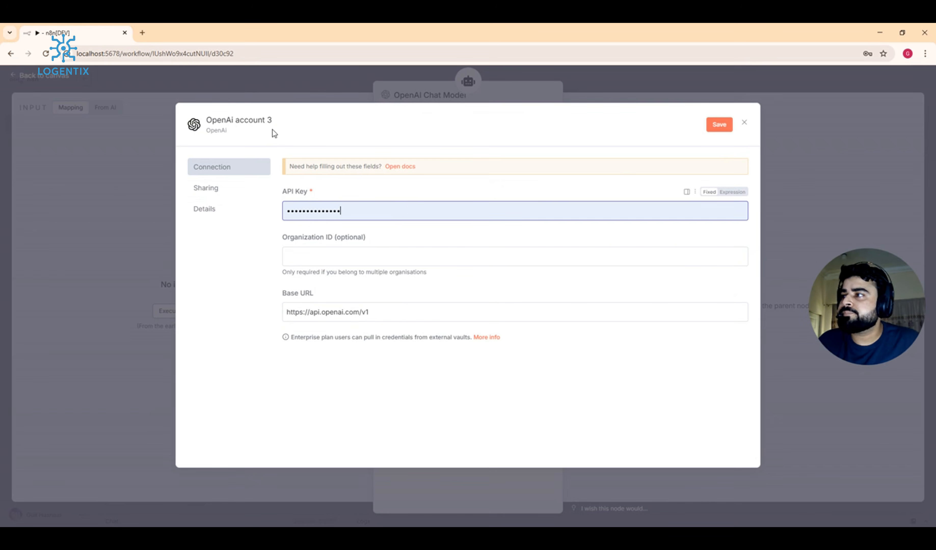
{"action": "double_click", "coordinate": [409, 210]}
{"action": "key", "text": "BackSpace"}
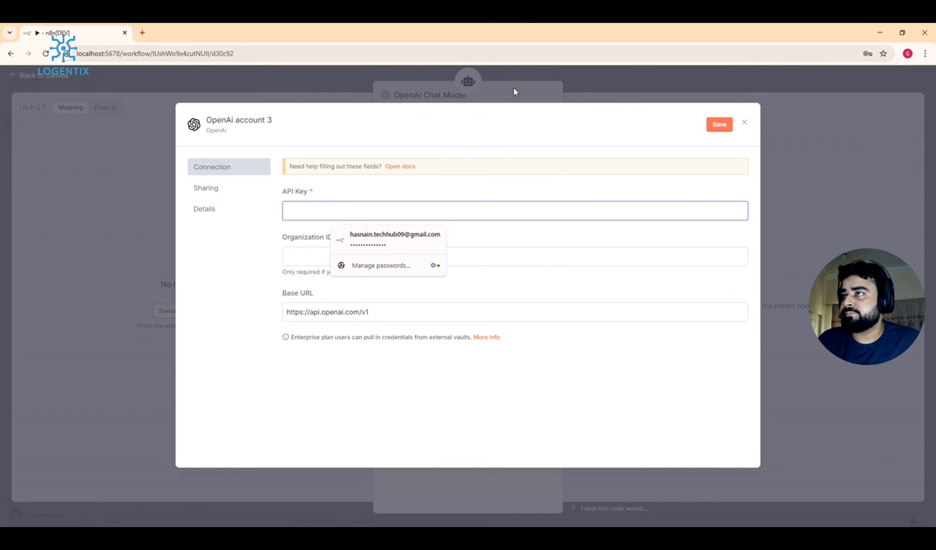
{"action": "left_click", "coordinate": [559, 67]}
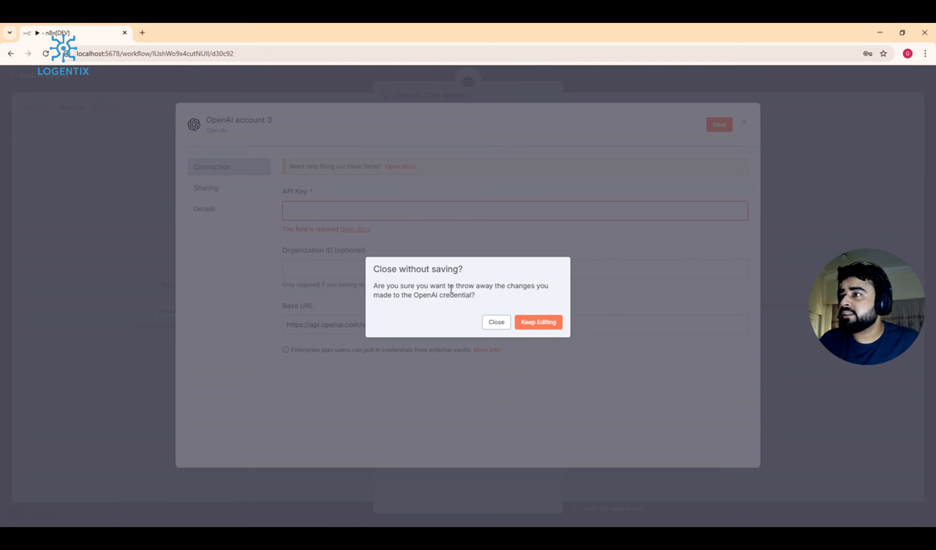
{"action": "left_click", "coordinate": [531, 329]}
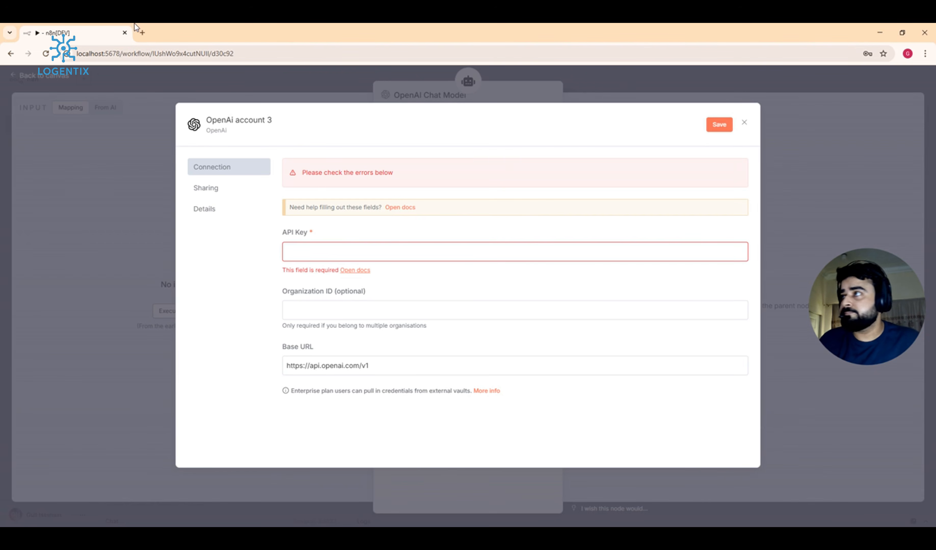
{"action": "left_click", "coordinate": [142, 33]}
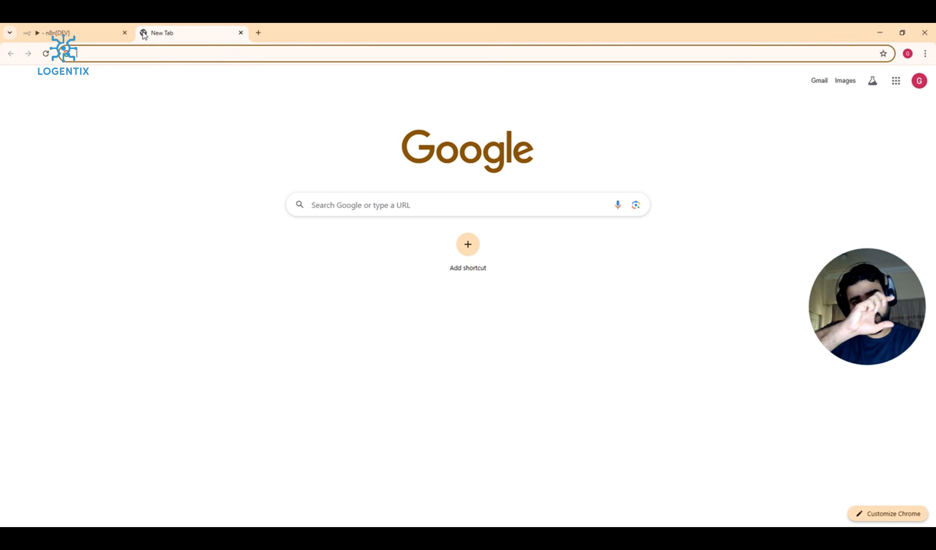
Step: Search Google for 'open ai api key' and go to the OpenAI API keys page
{"action": "type", "text": "open ai"}
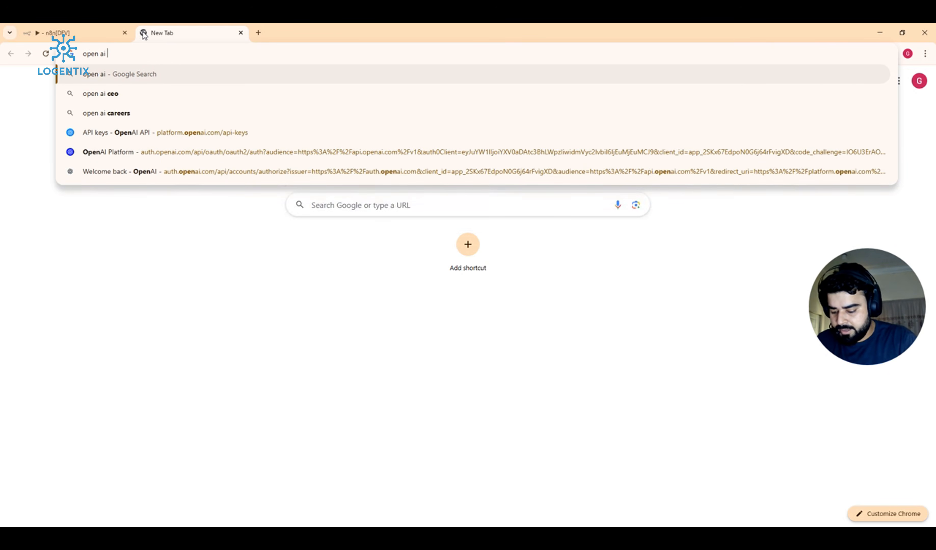
{"action": "type", "text": " api key'"}
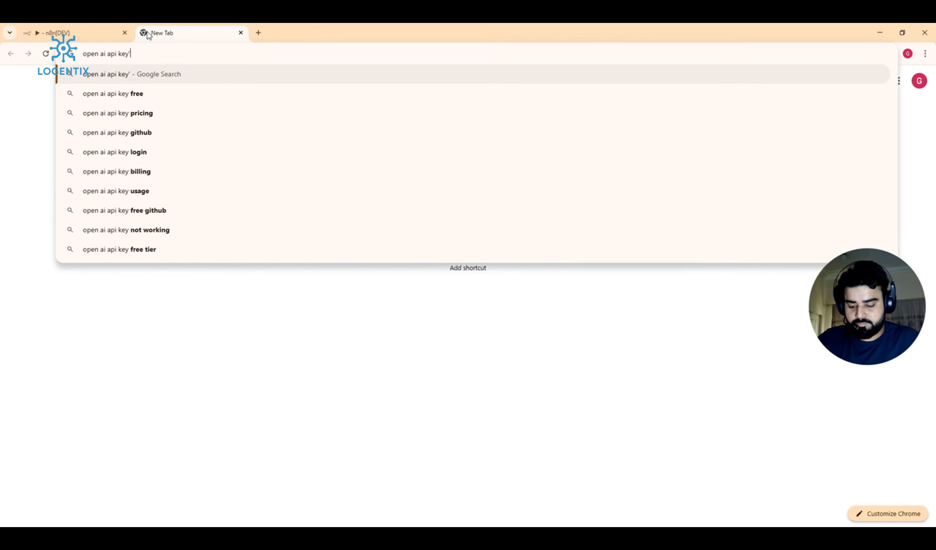
{"action": "key", "text": "Return"}
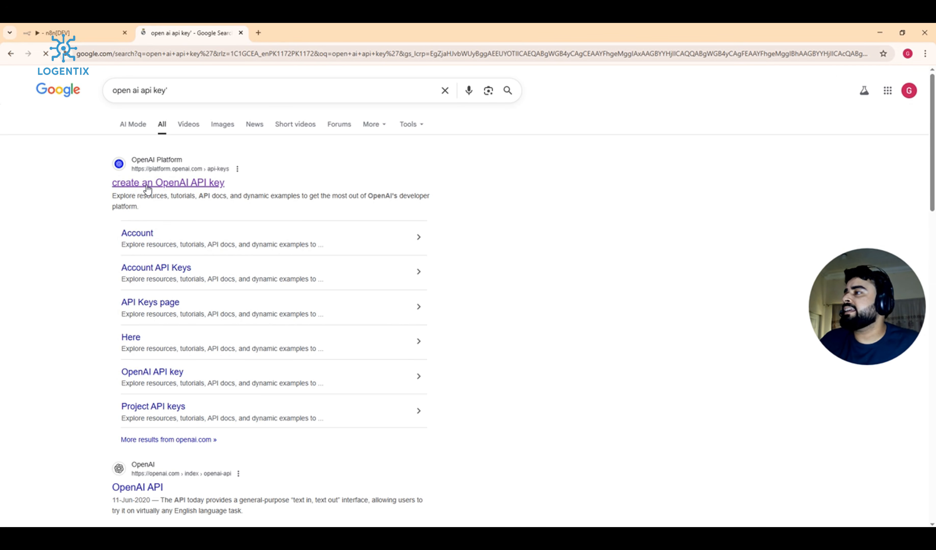
{"action": "left_click", "coordinate": [182, 187]}
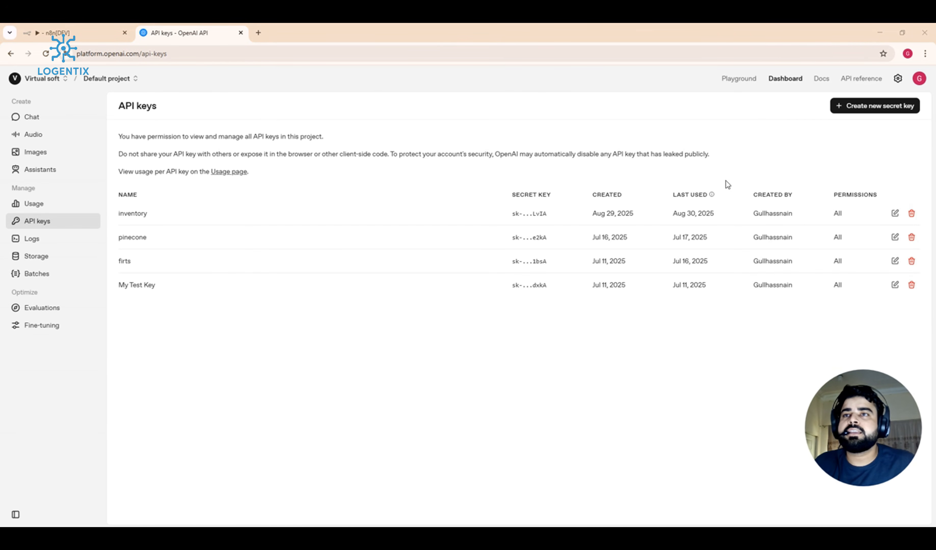
Step: Generate an OpenAI secret key named 'Inventory n8n' and copy it
{"action": "left_click", "coordinate": [852, 107]}
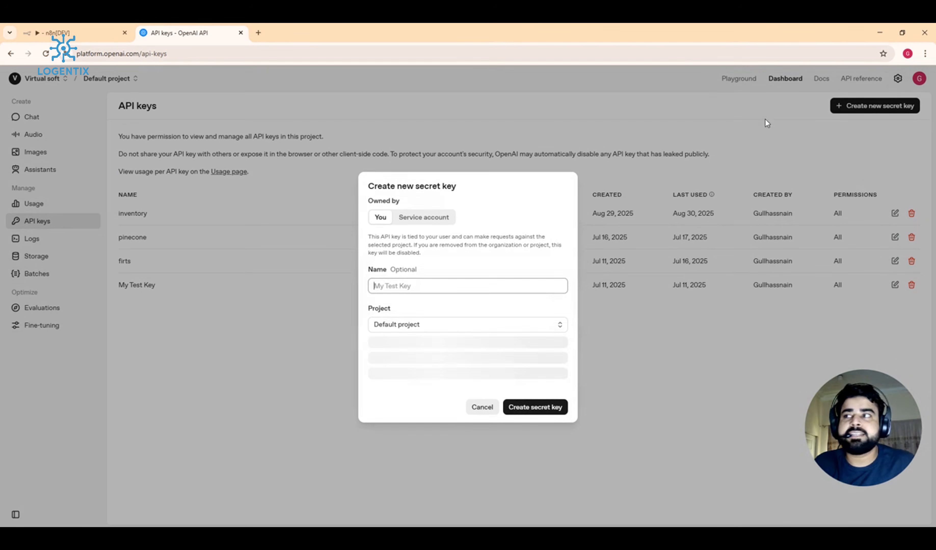
{"action": "left_click", "coordinate": [488, 287]}
{"action": "type", "text": "in"}
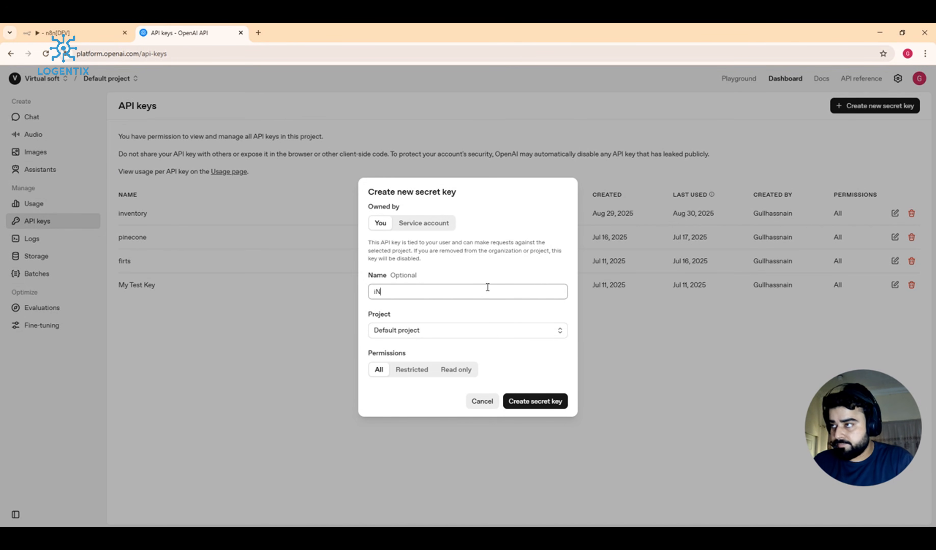
{"action": "key", "text": "BackSpace"}
{"action": "key", "text": "BackSpace"}
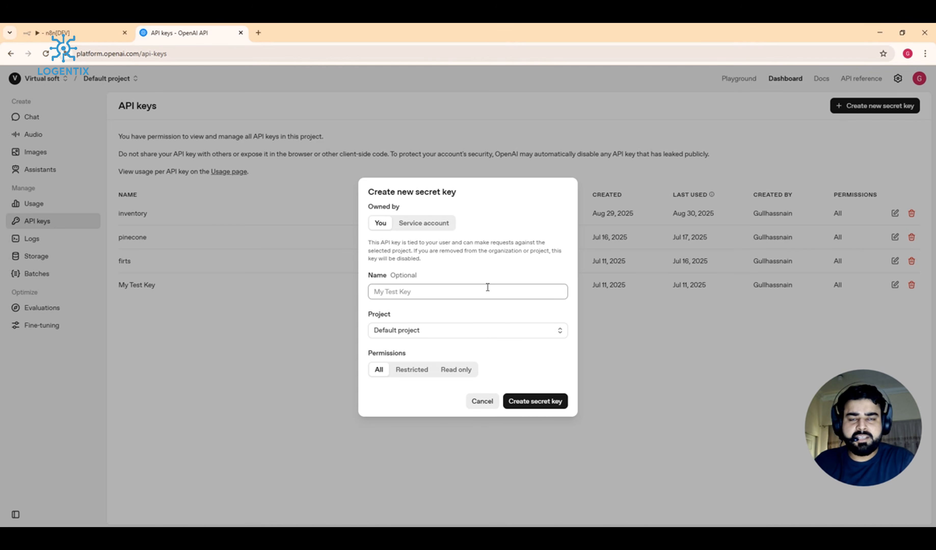
{"action": "type", "text": "Inventory"}
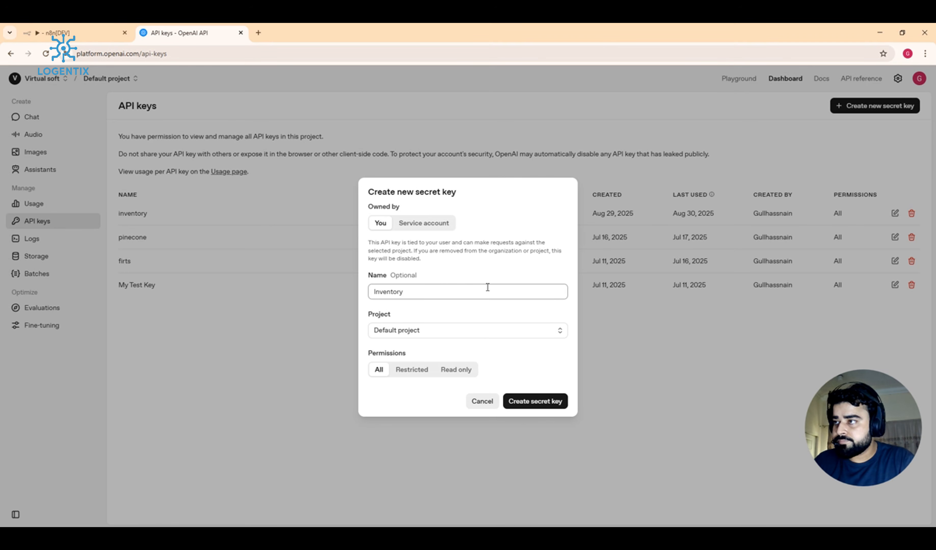
{"action": "type", "text": " n8n"}
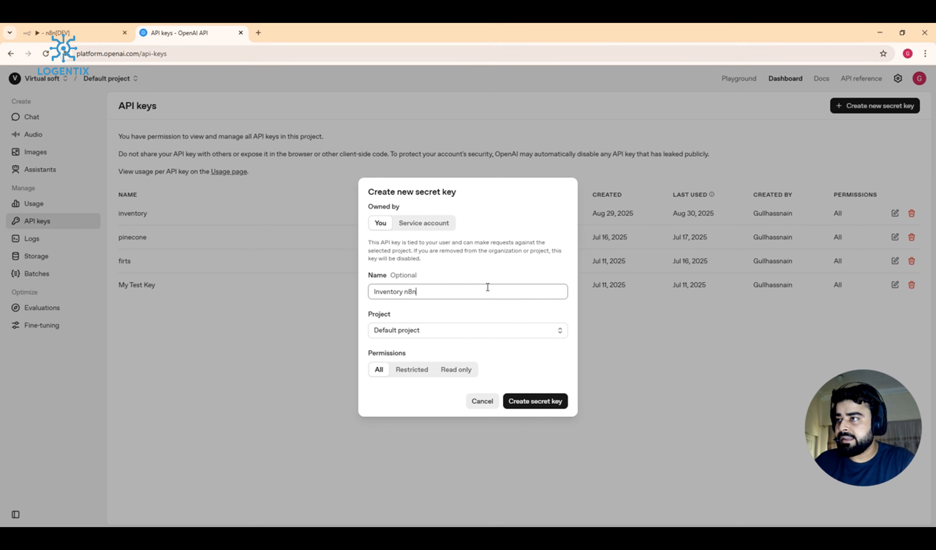
{"action": "left_click", "coordinate": [533, 401]}
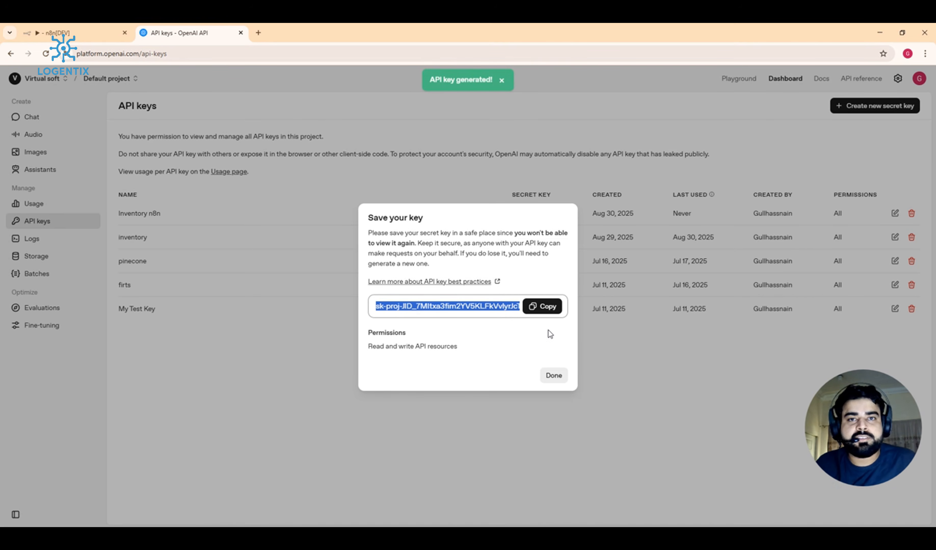
{"action": "left_click", "coordinate": [544, 312]}
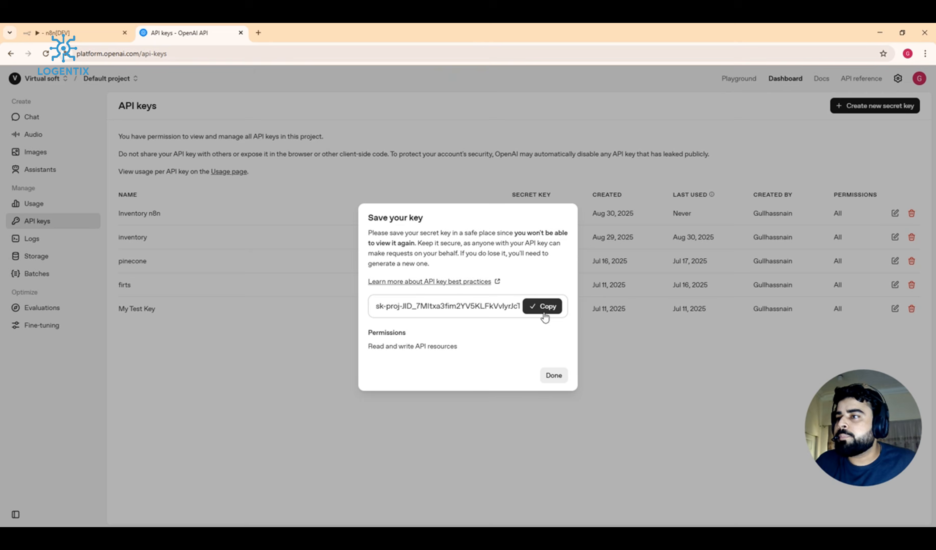
{"action": "left_click", "coordinate": [554, 375]}
Step: Paste the copied key into the 'OpenAi account 3' credential, then save and test it
{"action": "left_click", "coordinate": [45, 29]}
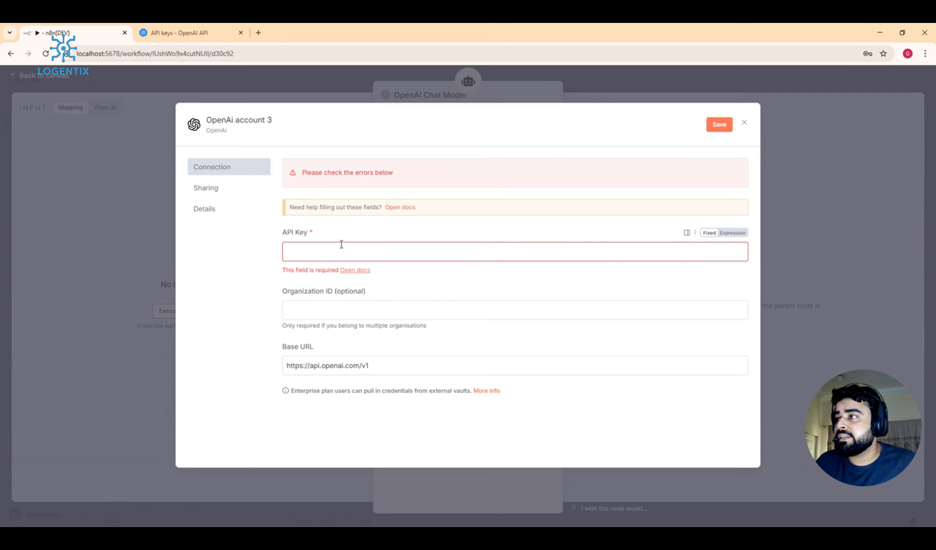
{"action": "left_click", "coordinate": [350, 252]}
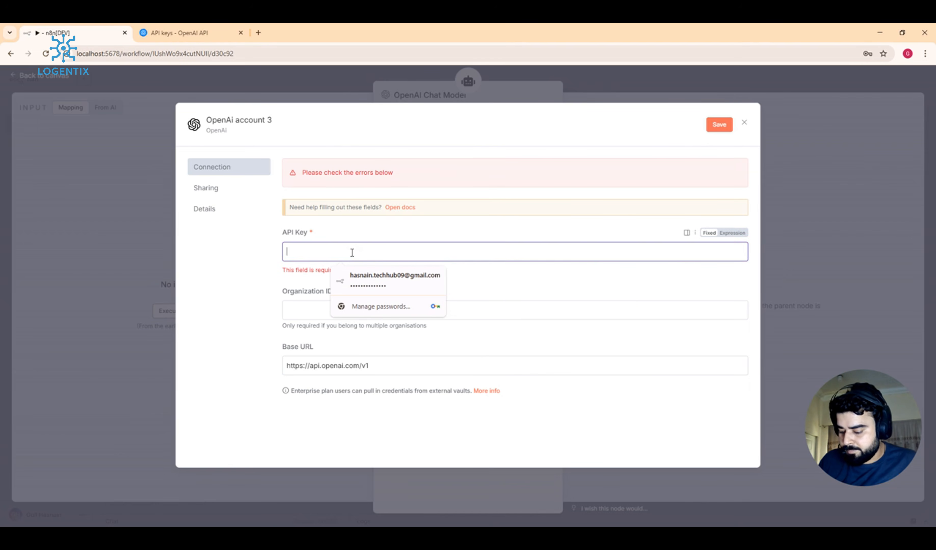
{"action": "key", "text": "ctrl+v"}
{"action": "left_click", "coordinate": [603, 225]}
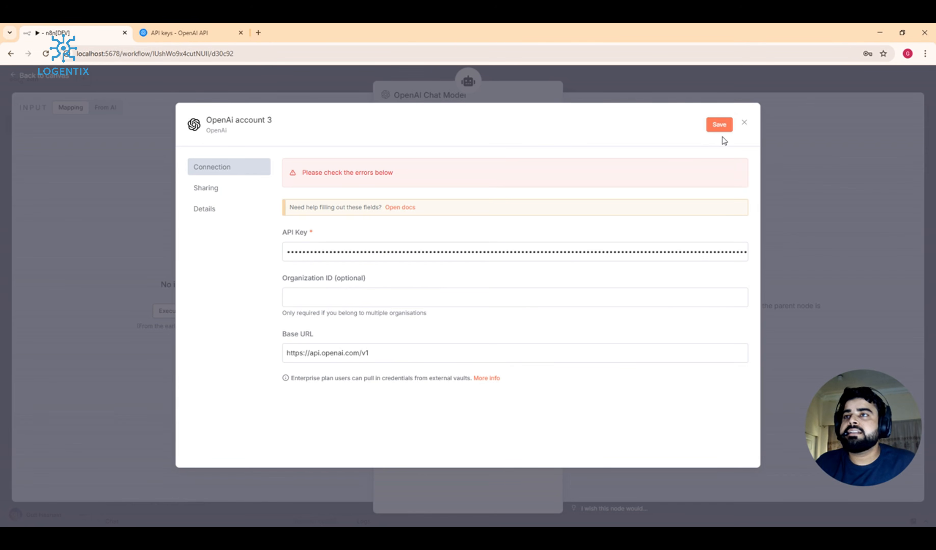
{"action": "left_click", "coordinate": [716, 128]}
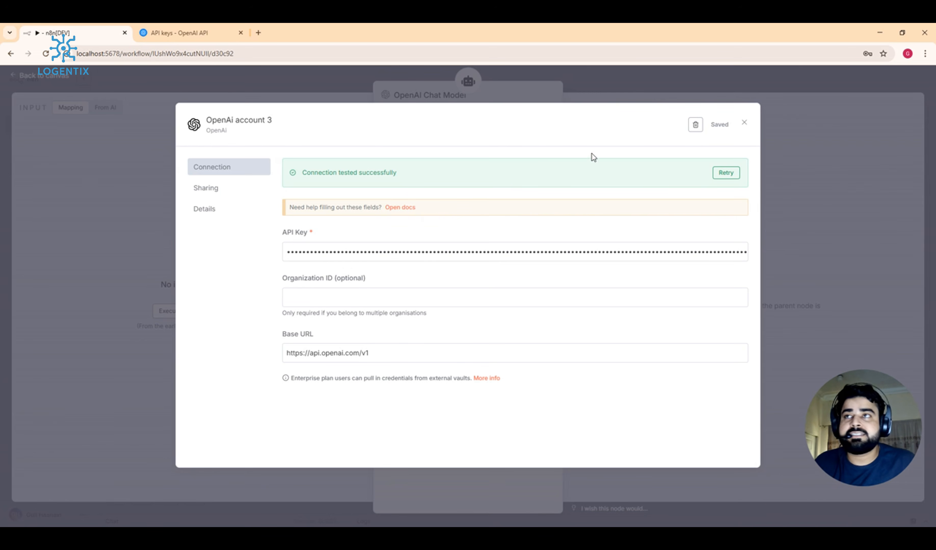
{"action": "left_click", "coordinate": [744, 123]}
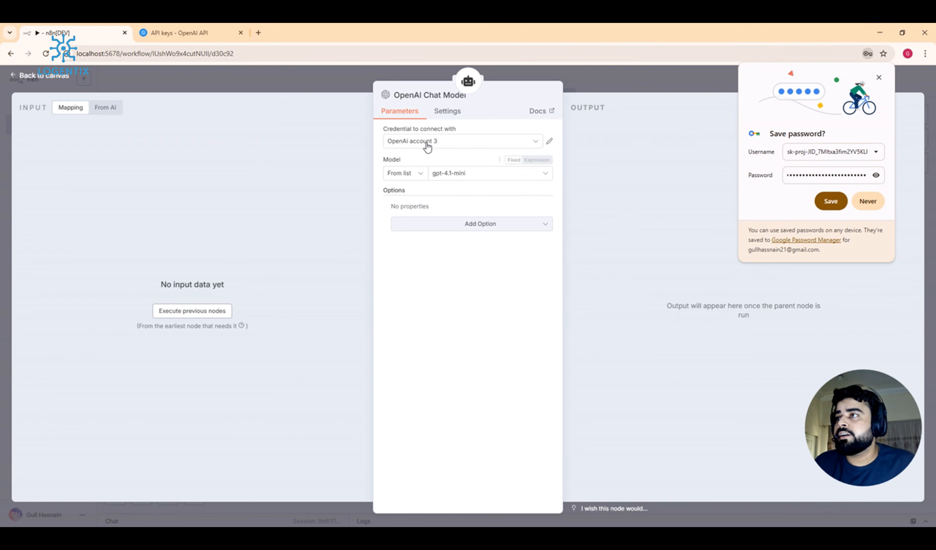
Step: Decline Chrome's password-save prompt and keep the model selected from the list
{"action": "left_click", "coordinate": [866, 202]}
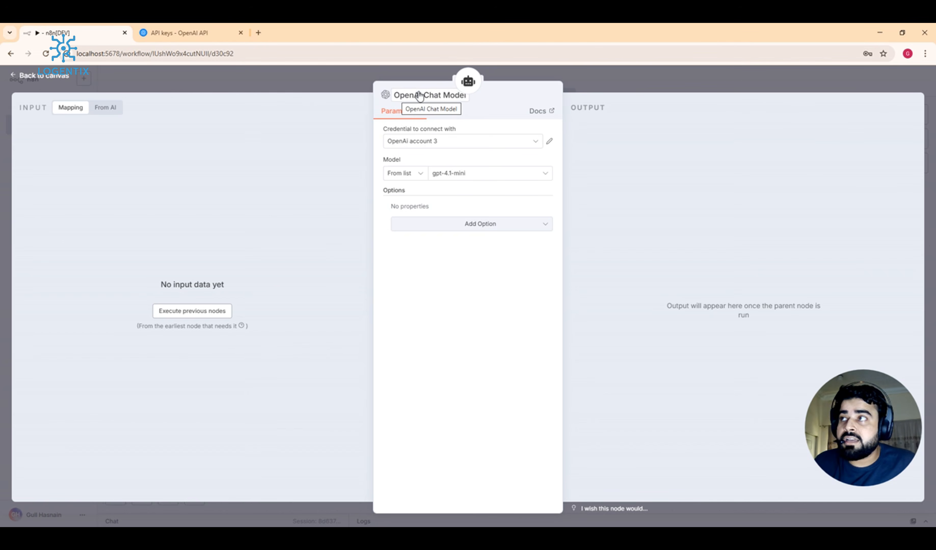
{"action": "left_click", "coordinate": [409, 95]}
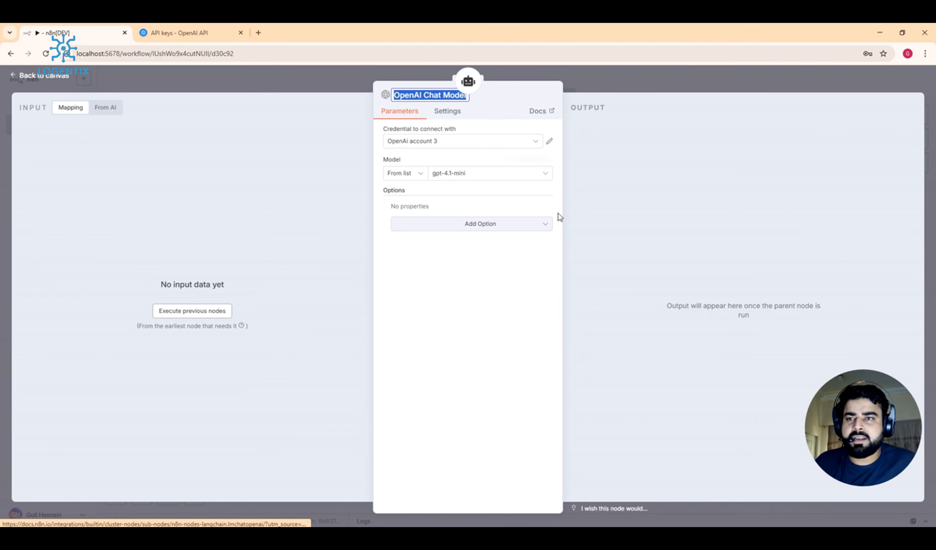
{"action": "mouse_move", "coordinate": [526, 164]}
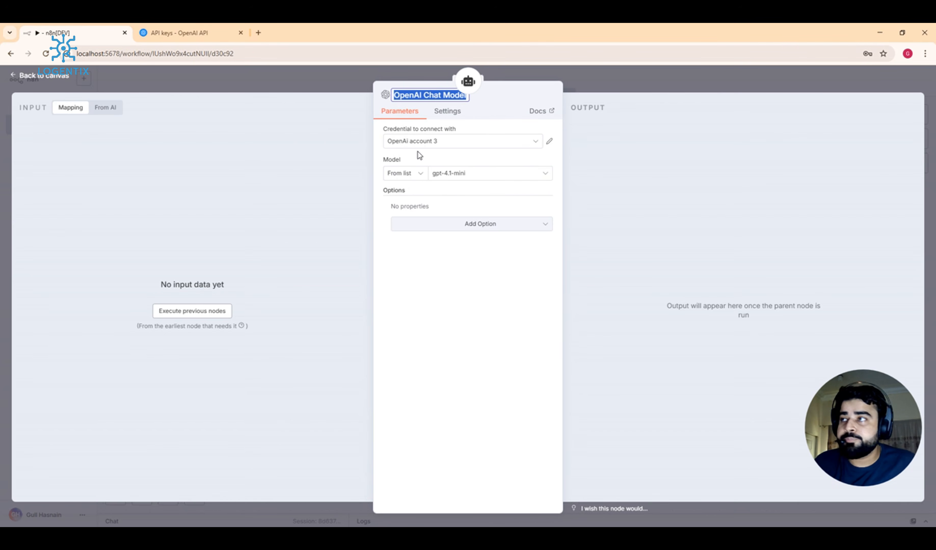
{"action": "left_click", "coordinate": [408, 173]}
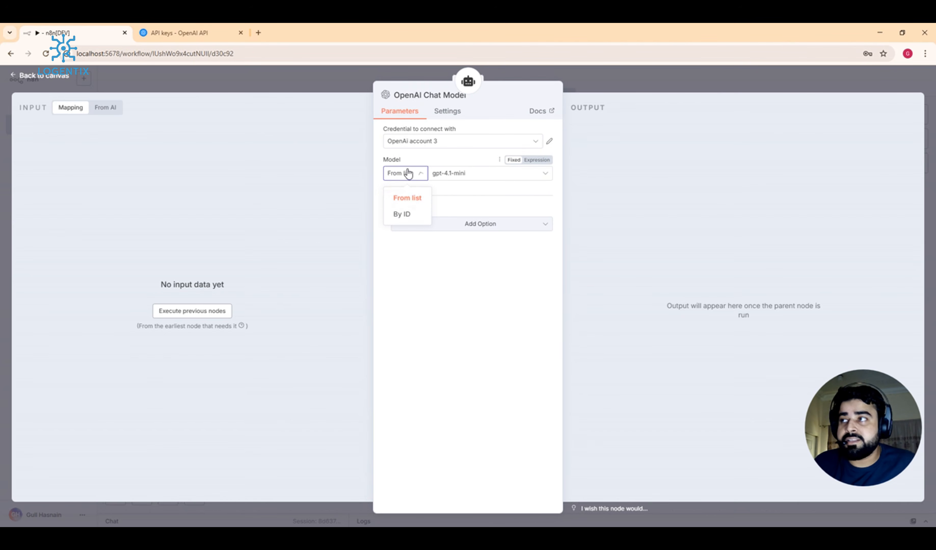
{"action": "left_click", "coordinate": [403, 212]}
{"action": "left_click", "coordinate": [411, 175]}
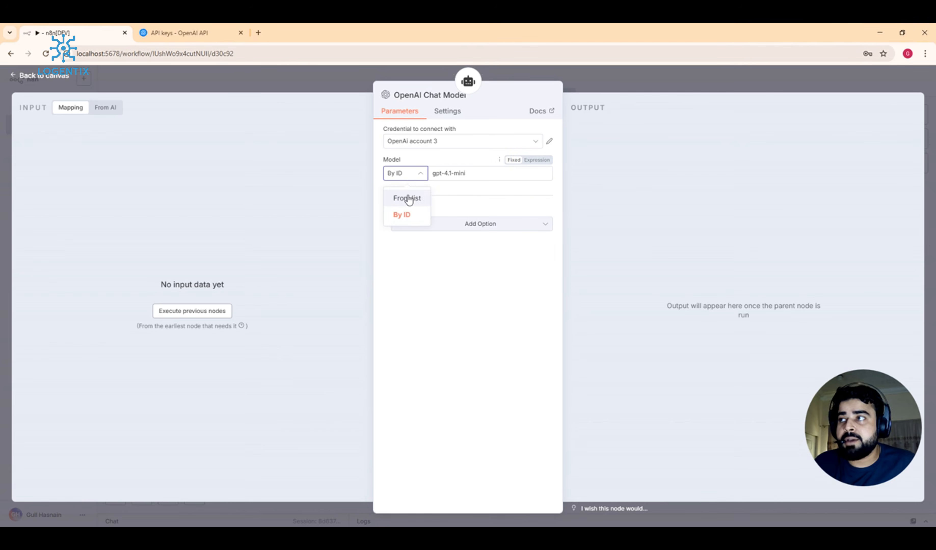
{"action": "left_click", "coordinate": [403, 197]}
Step: Choose gpt-4o-mini as the chat model and return to the workflow canvas
{"action": "left_click", "coordinate": [495, 176]}
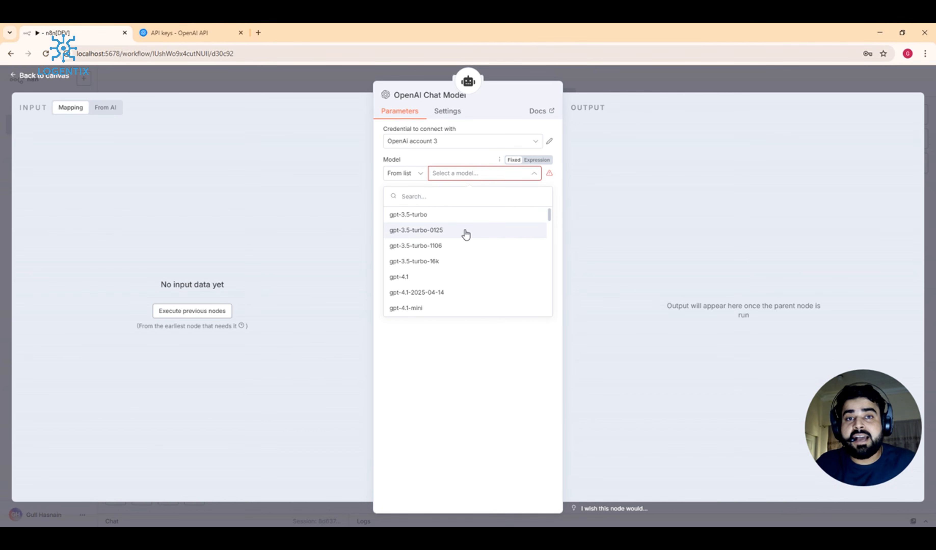
{"action": "scroll", "coordinate": [466, 235], "scroll_direction": "down", "scroll_amount": 3}
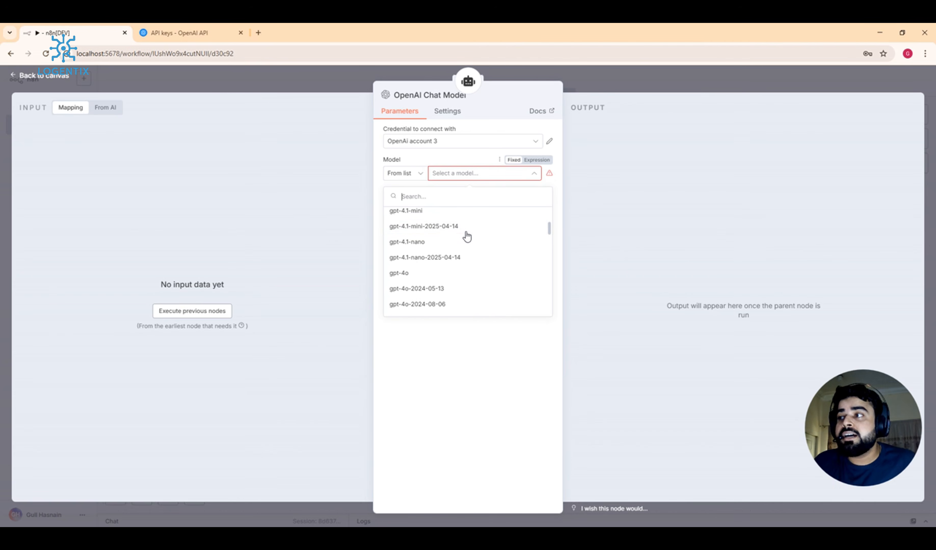
{"action": "scroll", "coordinate": [464, 236], "scroll_direction": "down", "scroll_amount": 5}
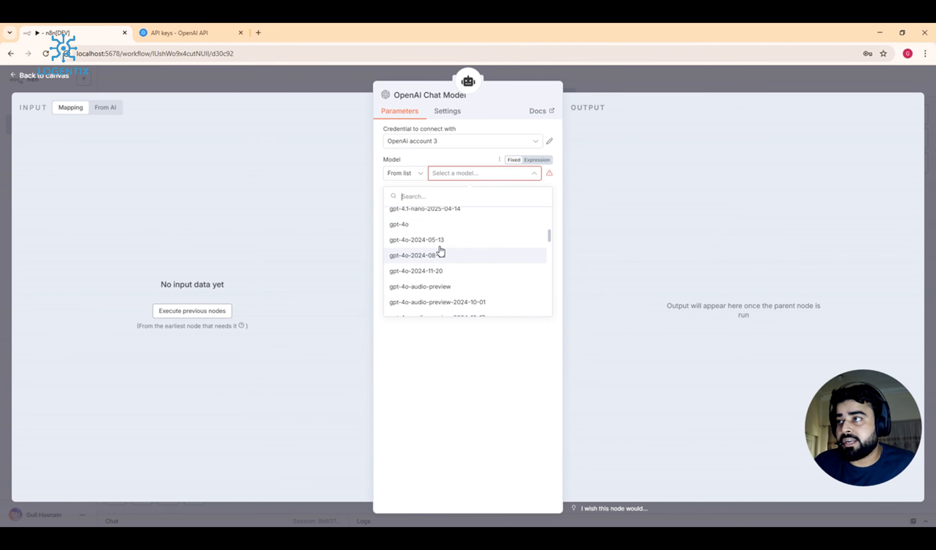
{"action": "scroll", "coordinate": [428, 245], "scroll_direction": "up", "scroll_amount": 3}
{"action": "scroll", "coordinate": [431, 245], "scroll_direction": "down", "scroll_amount": 4}
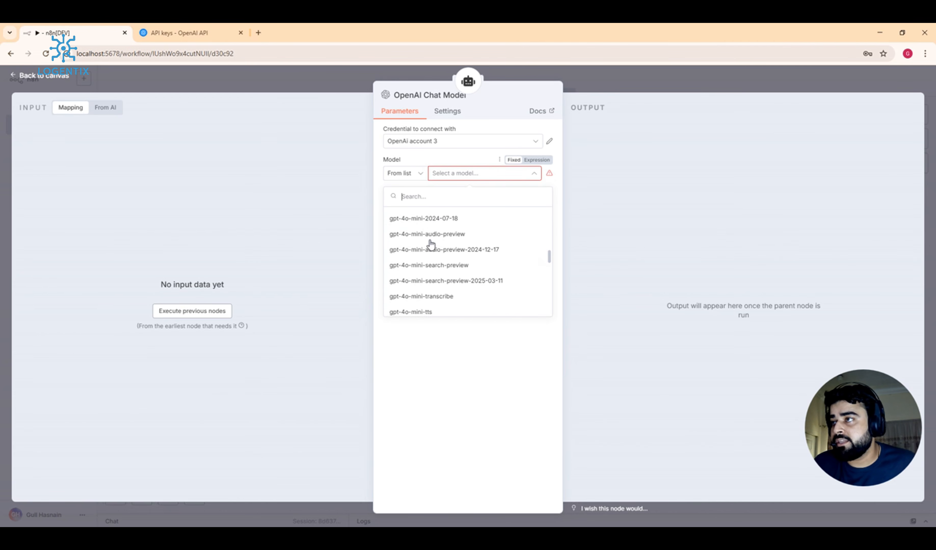
{"action": "scroll", "coordinate": [433, 253], "scroll_direction": "up", "scroll_amount": 1}
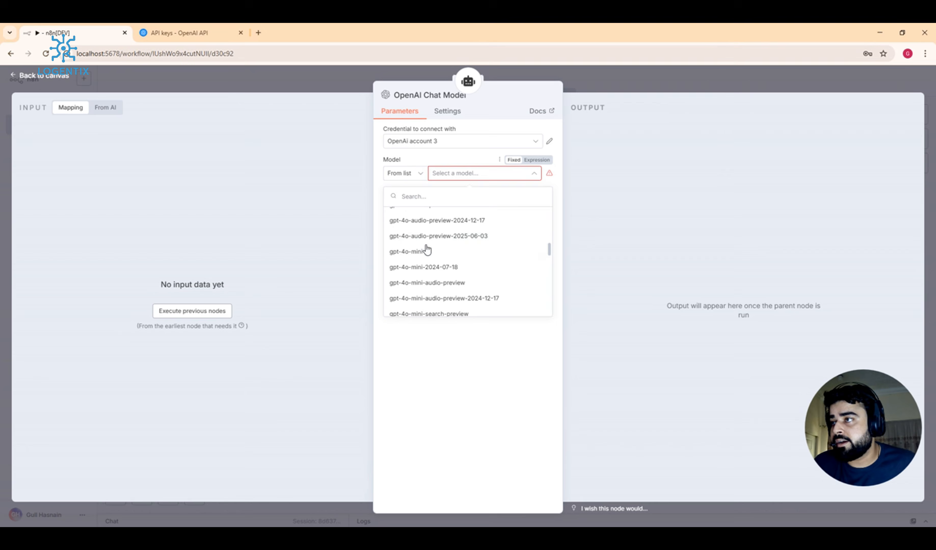
{"action": "left_click", "coordinate": [398, 253]}
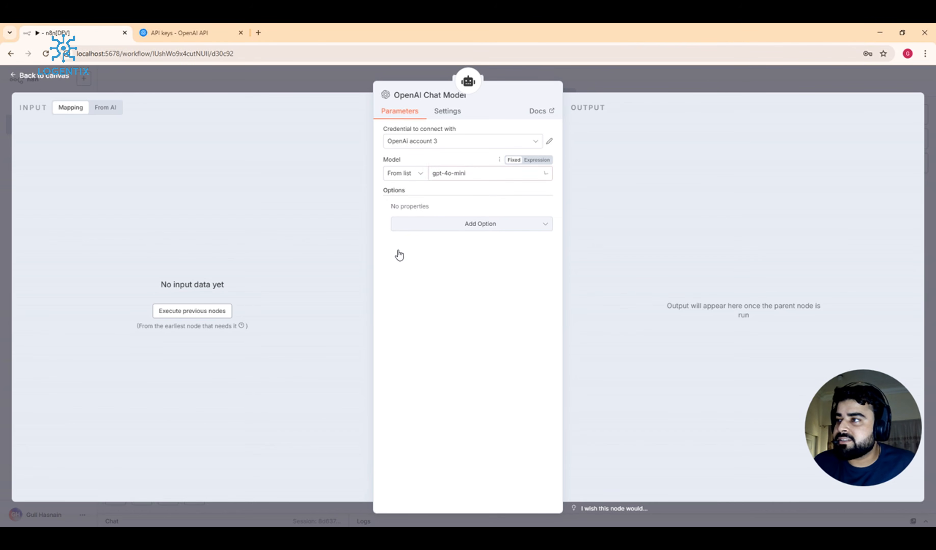
{"action": "left_click", "coordinate": [601, 86]}
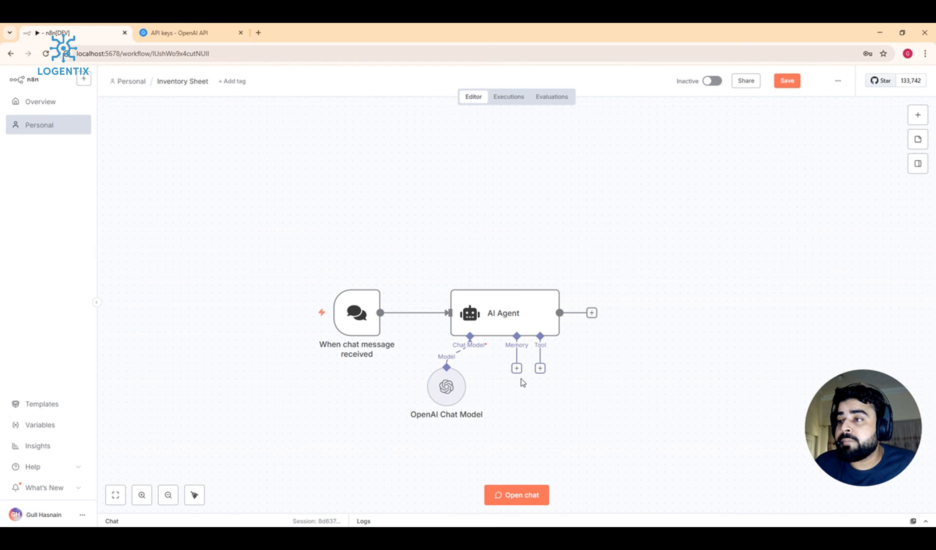
Step: Attach Simple Memory to the AI Agent and clear its Context Window Length of 5
{"action": "left_click", "coordinate": [517, 368]}
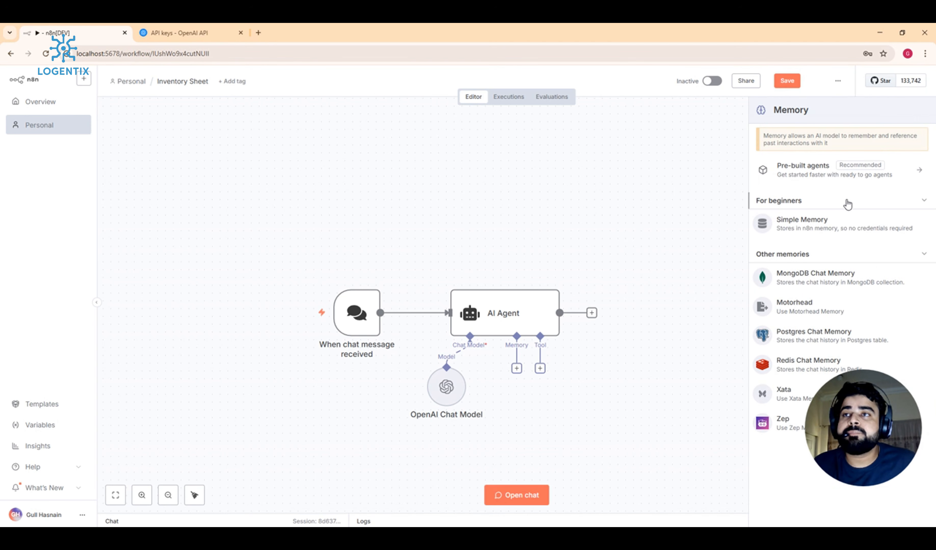
{"action": "left_click", "coordinate": [850, 226]}
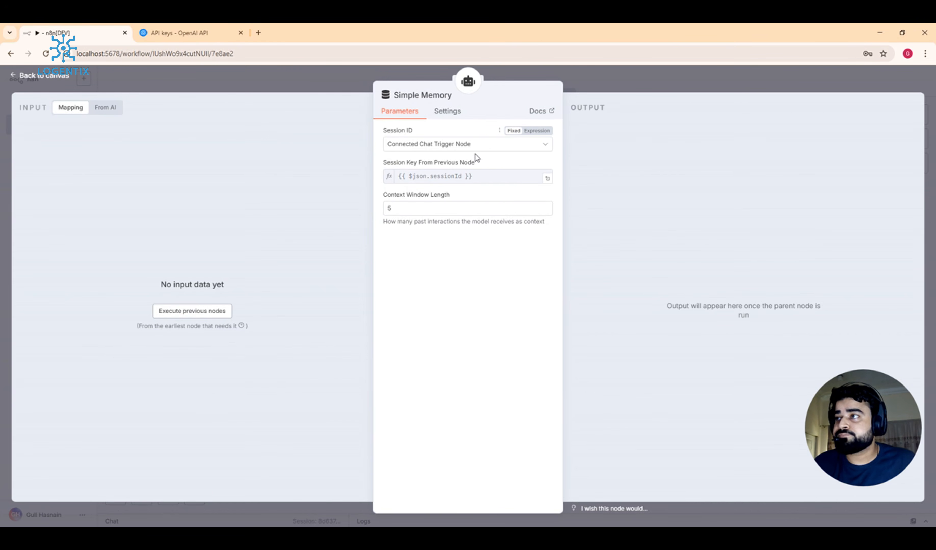
{"action": "left_click", "coordinate": [404, 208]}
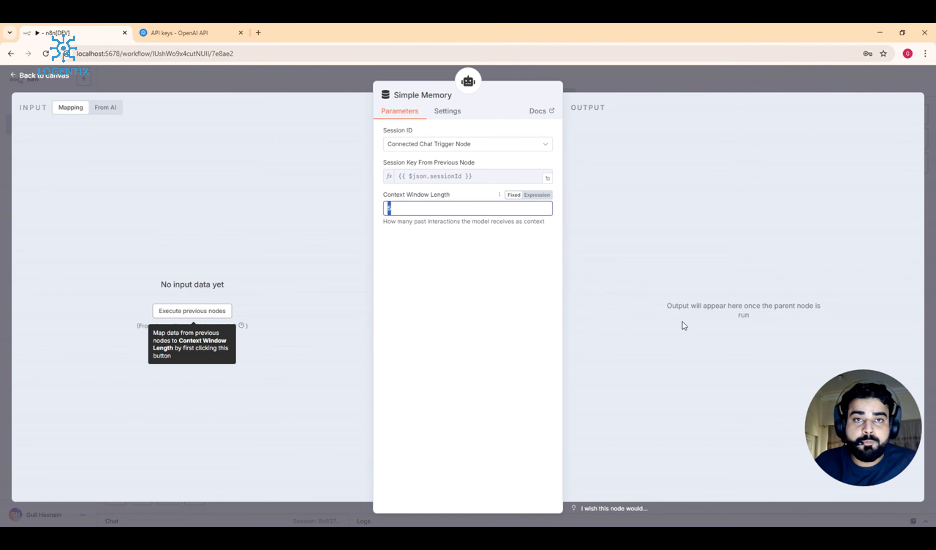
{"action": "left_click_drag", "start_coordinate": [439, 204], "coordinate": [295, 209]}
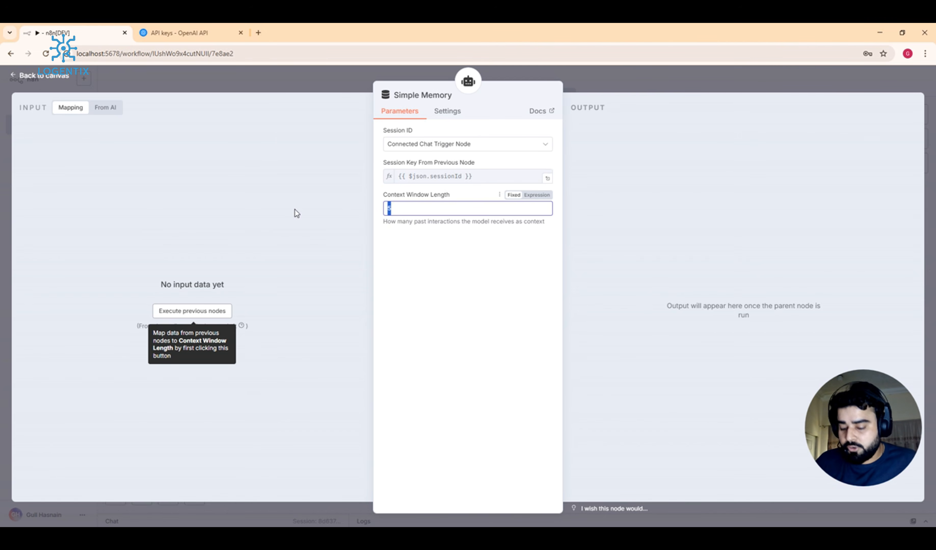
{"action": "key", "text": "BackSpace"}
Step: Set Context Window Length to 9 and nudge the Simple Memory node below the agent
{"action": "type", "text": "9"}
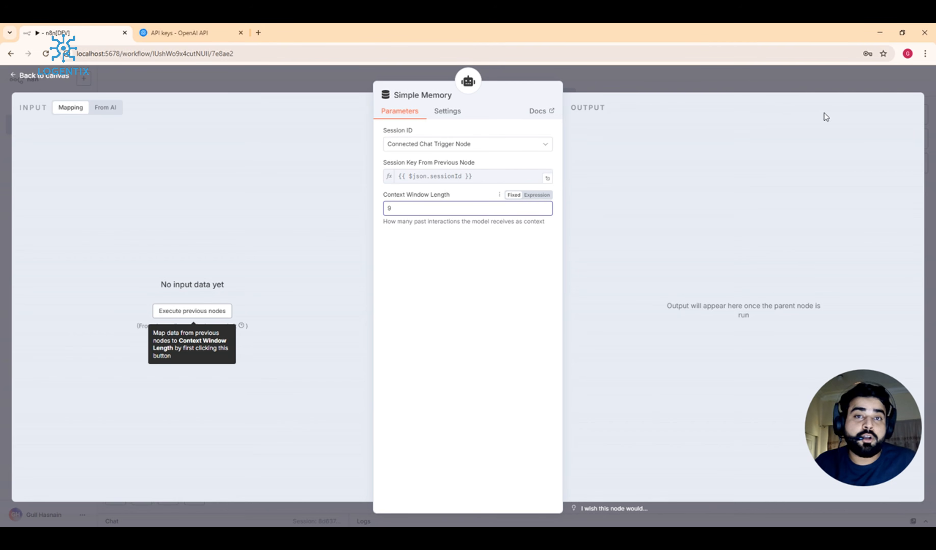
{"action": "left_click", "coordinate": [785, 79]}
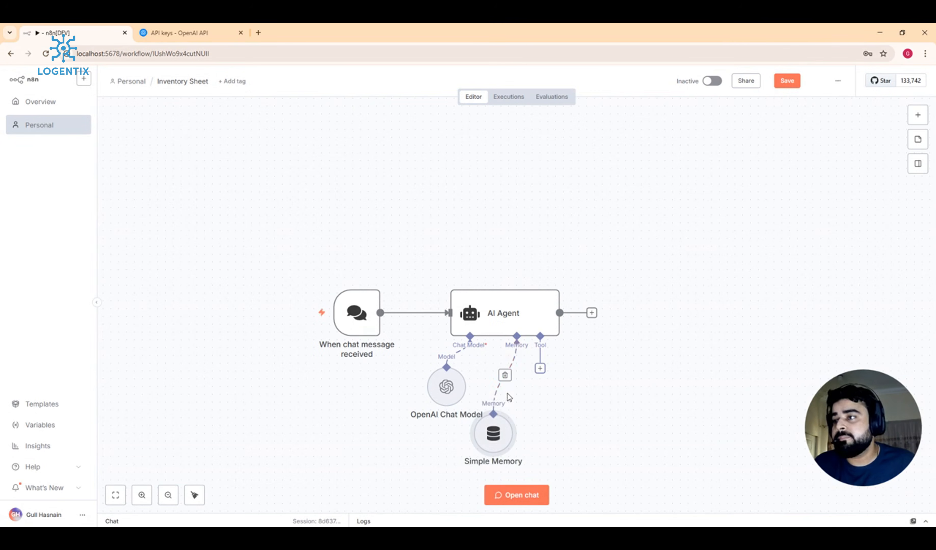
{"action": "left_click_drag", "start_coordinate": [524, 397], "coordinate": [516, 397]}
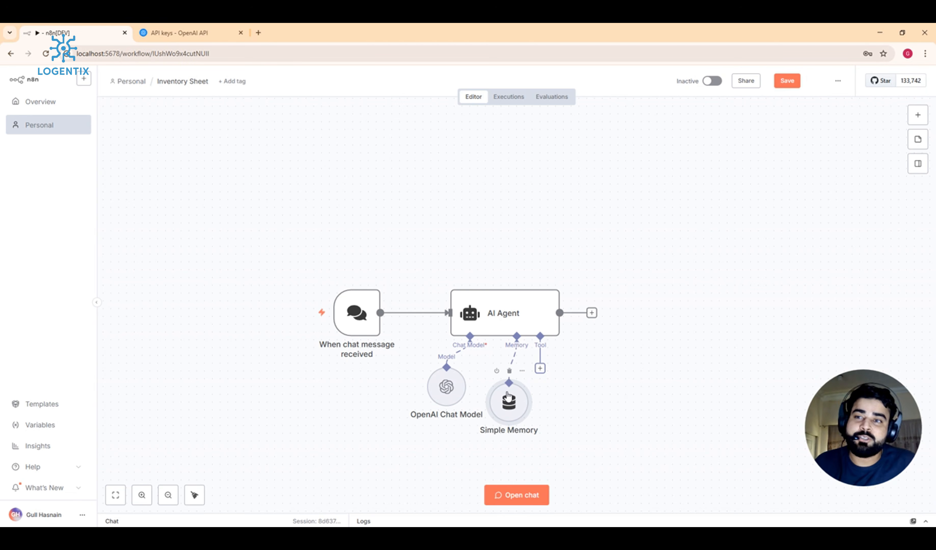
{"action": "left_click_drag", "start_coordinate": [513, 398], "coordinate": [514, 407]}
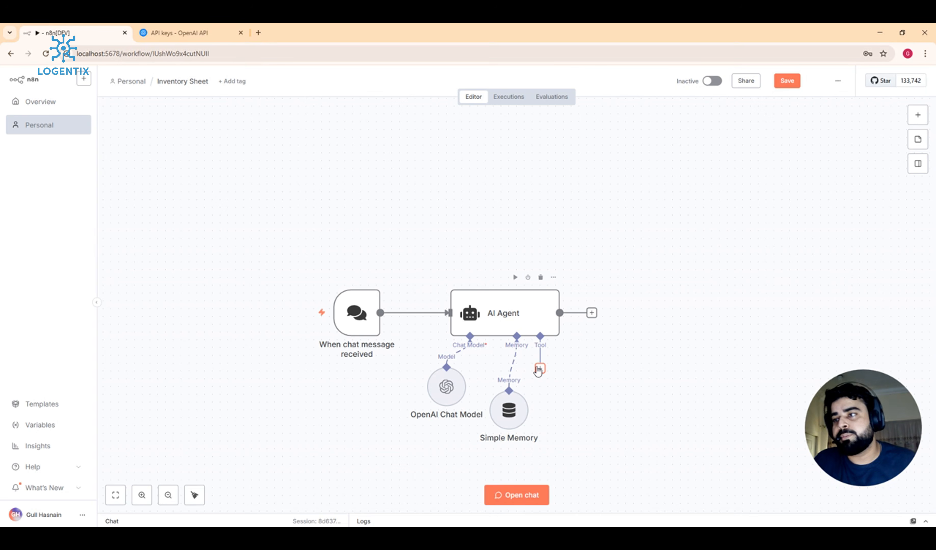
Step: Add a Google Sheets Tool to the AI Agent via a 'google sh' search
{"action": "left_click", "coordinate": [540, 369]}
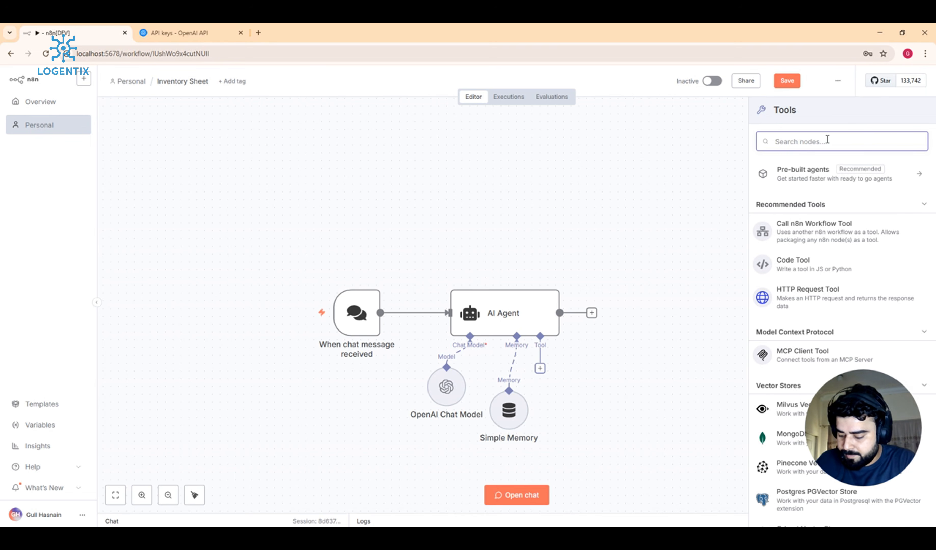
{"action": "type", "text": "googl"}
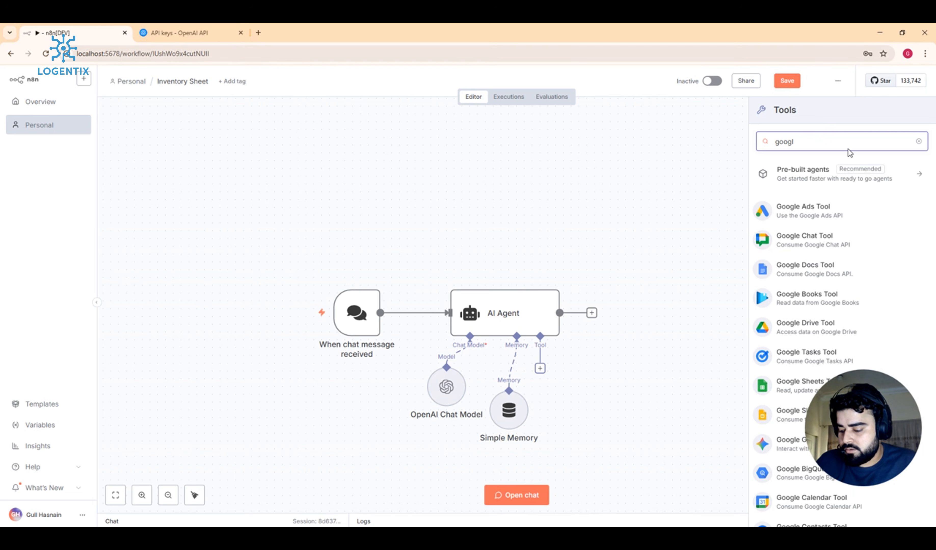
{"action": "type", "text": "e sh"}
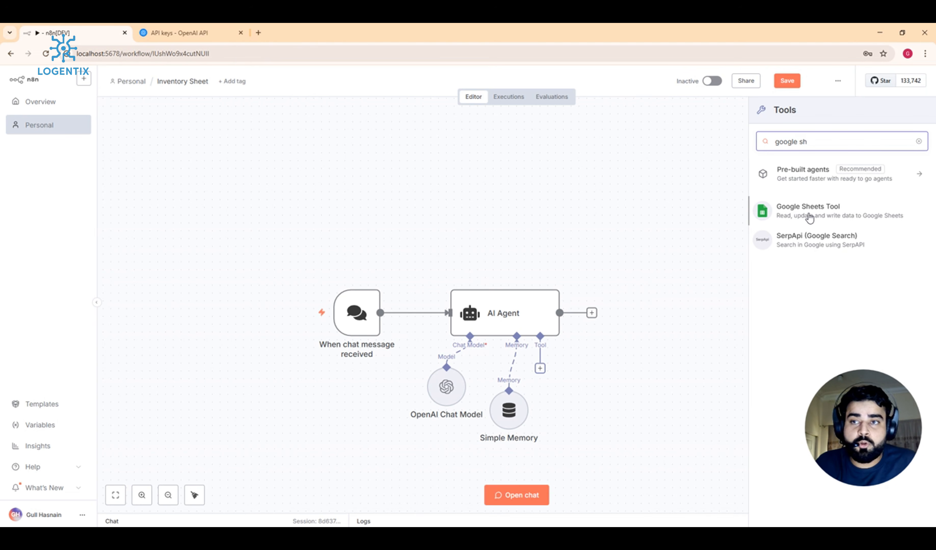
{"action": "left_click", "coordinate": [810, 217]}
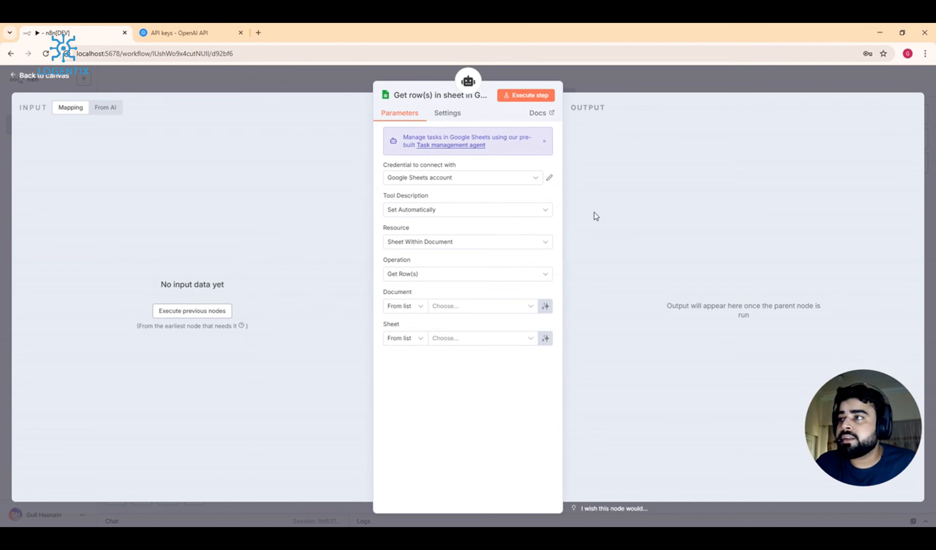
Step: Create a new Google Sheets OAuth2 credential and clear the browser-autofilled Client Secret
{"action": "left_click", "coordinate": [516, 181]}
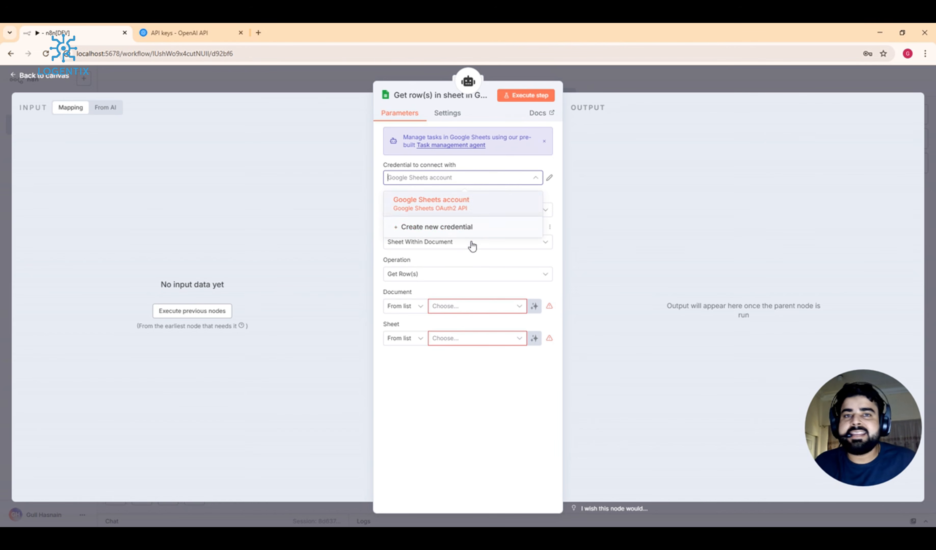
{"action": "left_click", "coordinate": [418, 228]}
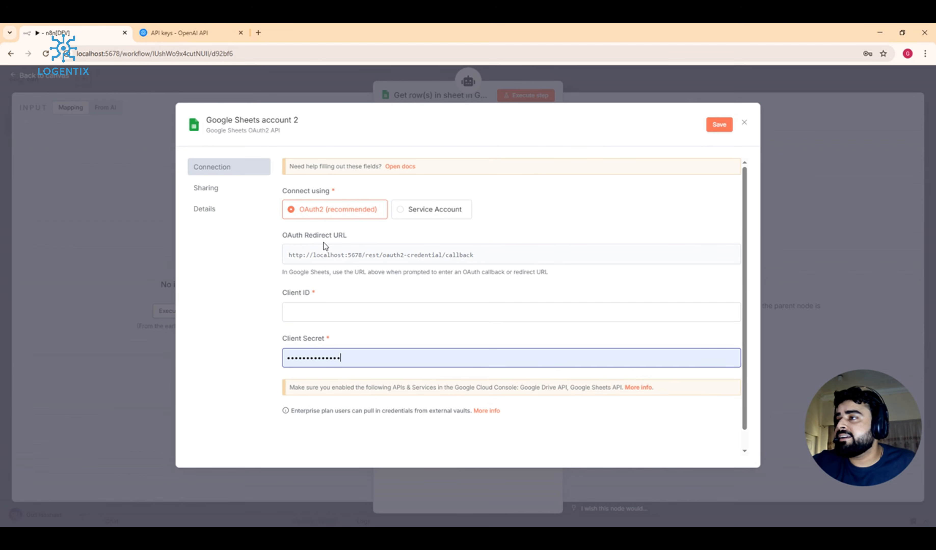
{"action": "scroll", "coordinate": [323, 242], "scroll_direction": "down", "scroll_amount": 1}
{"action": "left_click", "coordinate": [327, 347]}
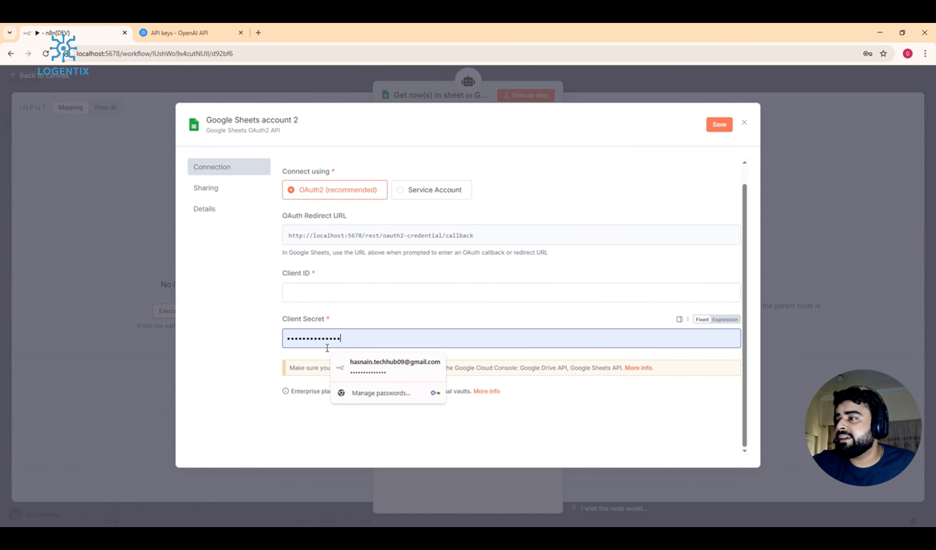
{"action": "left_click", "coordinate": [217, 346]}
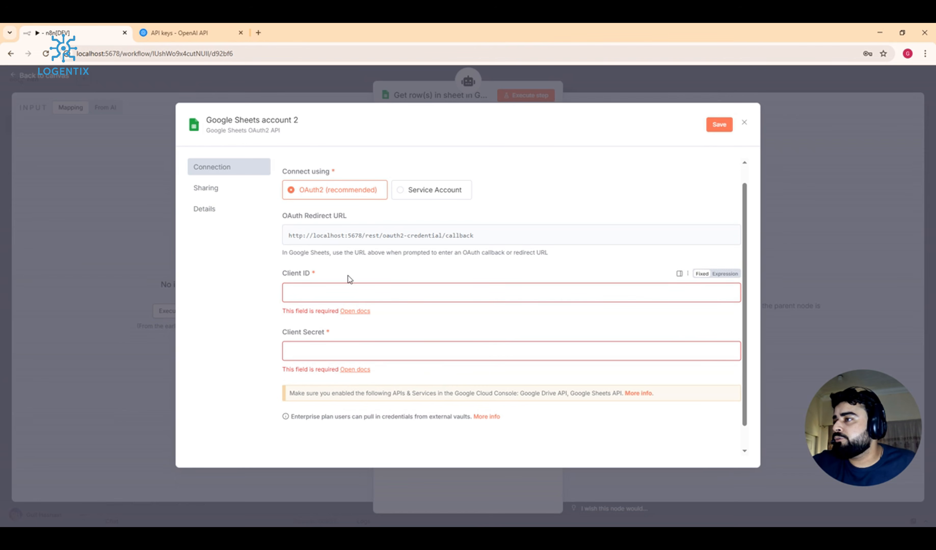
{"action": "scroll", "coordinate": [371, 251], "scroll_direction": "down", "scroll_amount": 2}
{"action": "scroll", "coordinate": [371, 251], "scroll_direction": "up", "scroll_amount": 2}
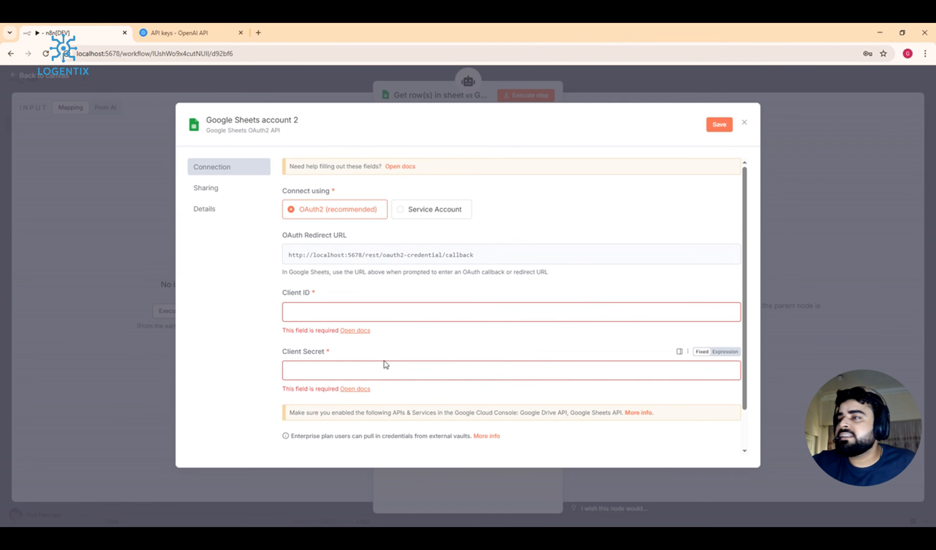
{"action": "left_click", "coordinate": [369, 374]}
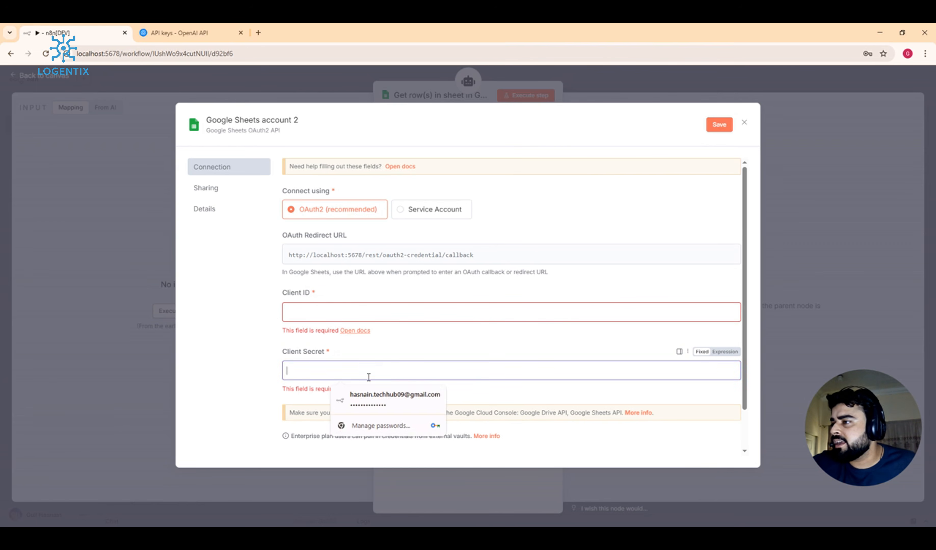
{"action": "left_click", "coordinate": [233, 369]}
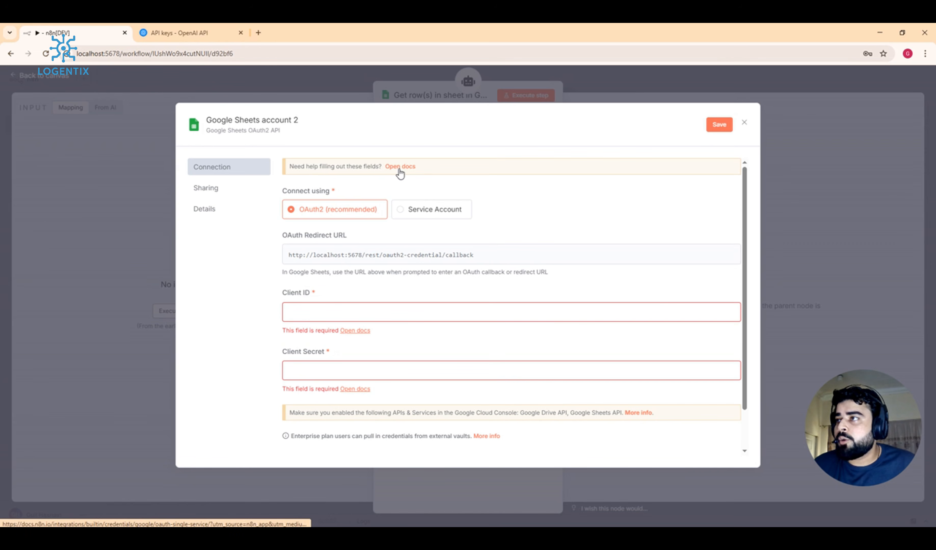
Step: Search 'cloud console' in a new Chrome tab and open the Google Cloud Console
{"action": "left_click", "coordinate": [259, 32]}
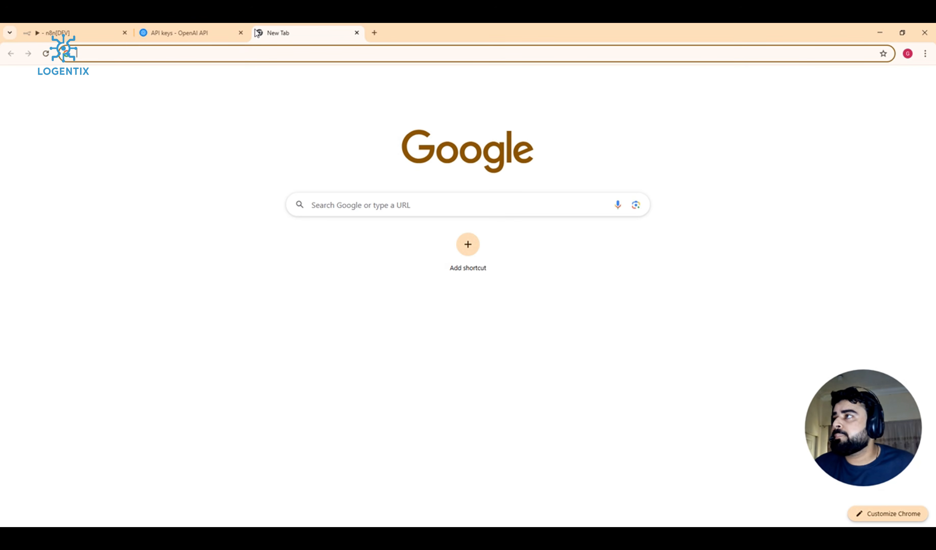
{"action": "type", "text": "c"}
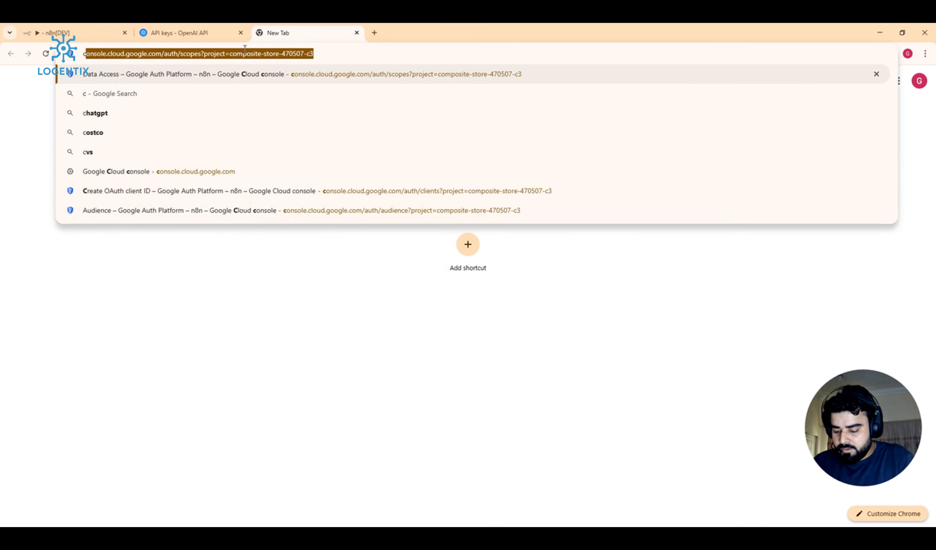
{"action": "type", "text": "loud cponsole"}
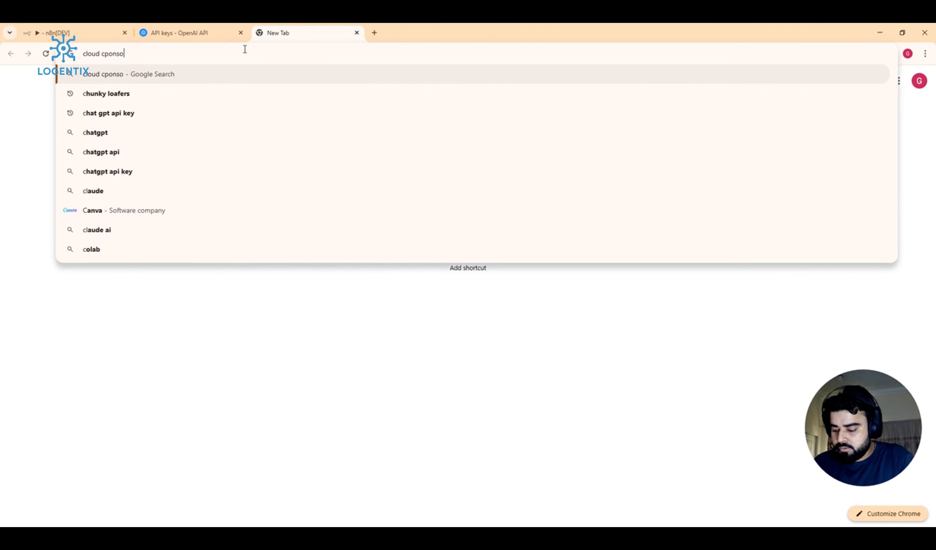
{"action": "key", "text": "Return"}
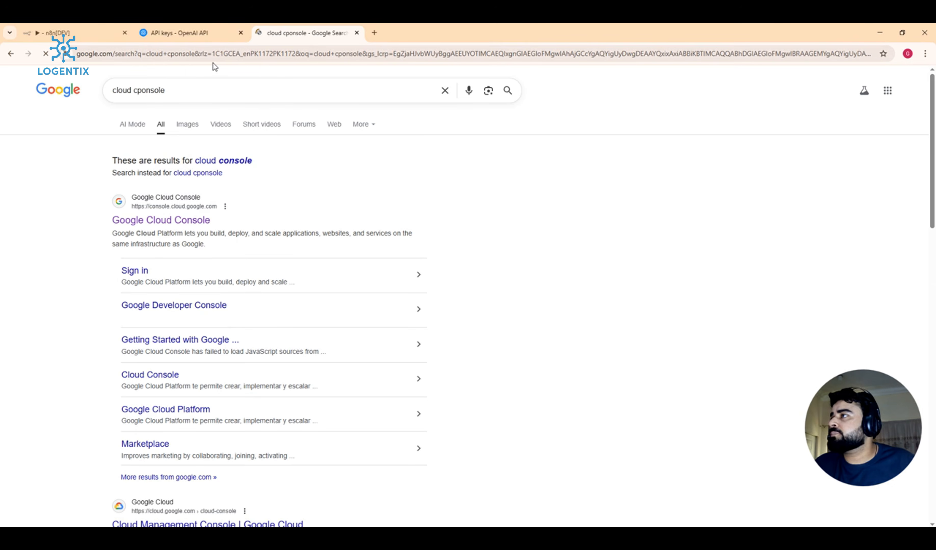
{"action": "left_click", "coordinate": [158, 227]}
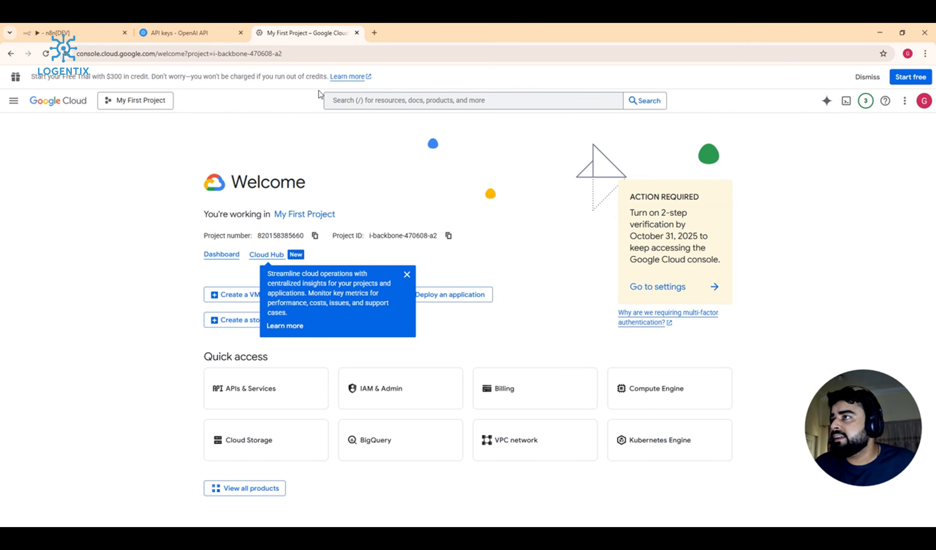
Step: Create the Youtube project (ID youtube-tester-470608) and select it from the notifications
{"action": "left_click", "coordinate": [133, 102]}
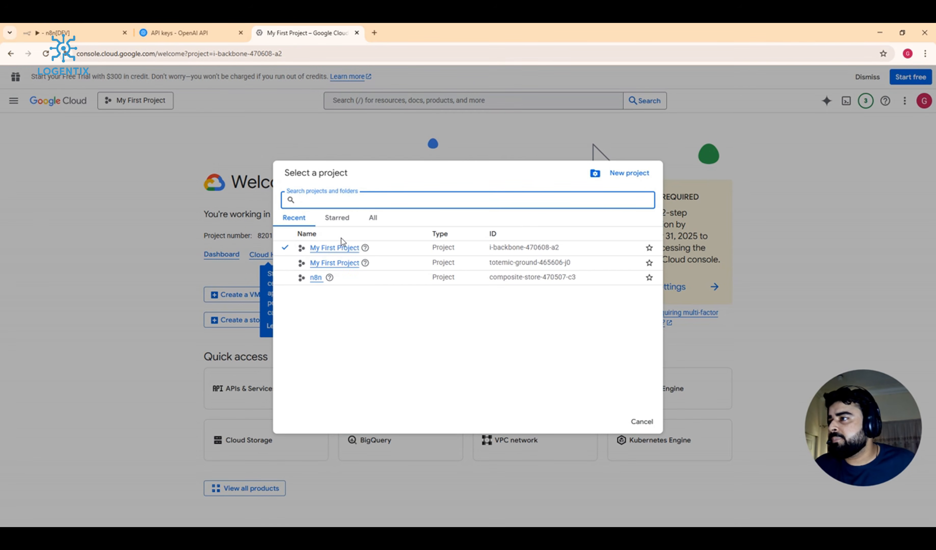
{"action": "left_click", "coordinate": [628, 174]}
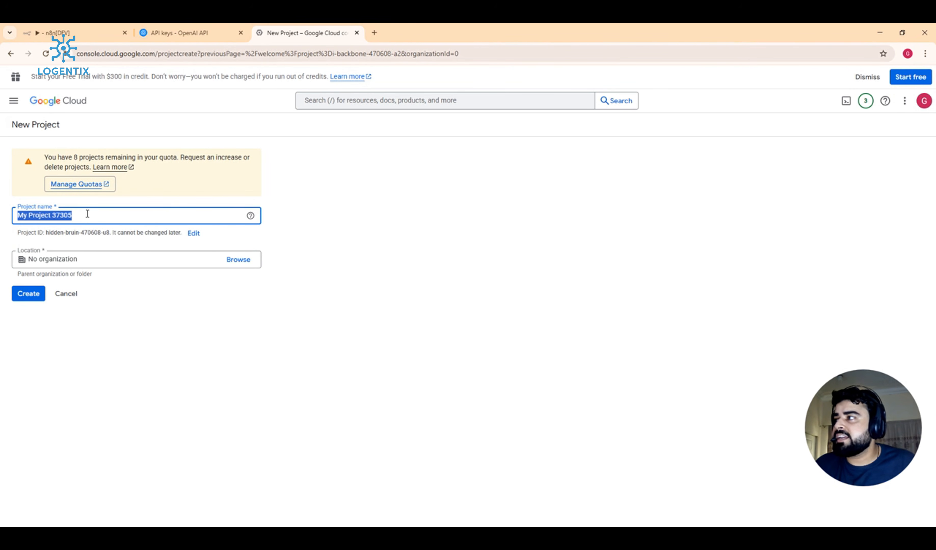
{"action": "key", "text": "BackSpace"}
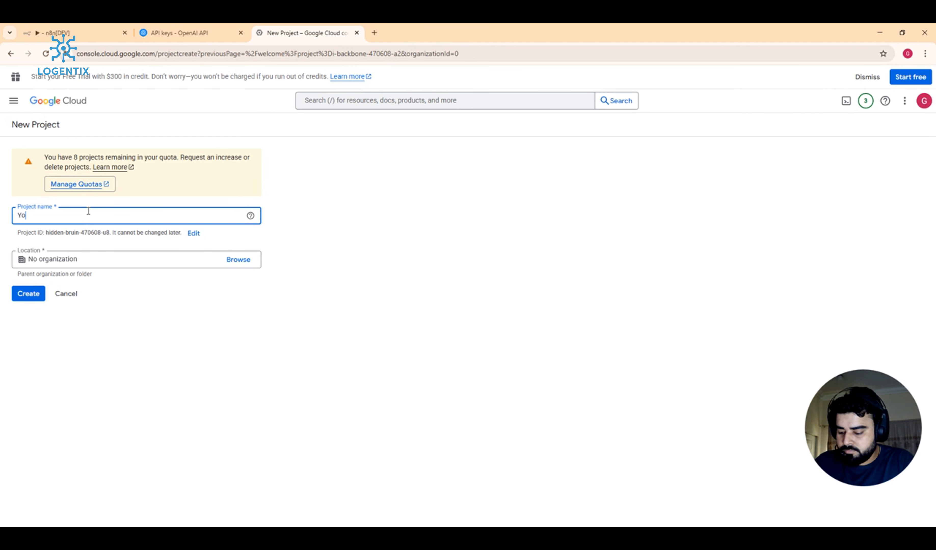
{"action": "type", "text": "Youtube "}
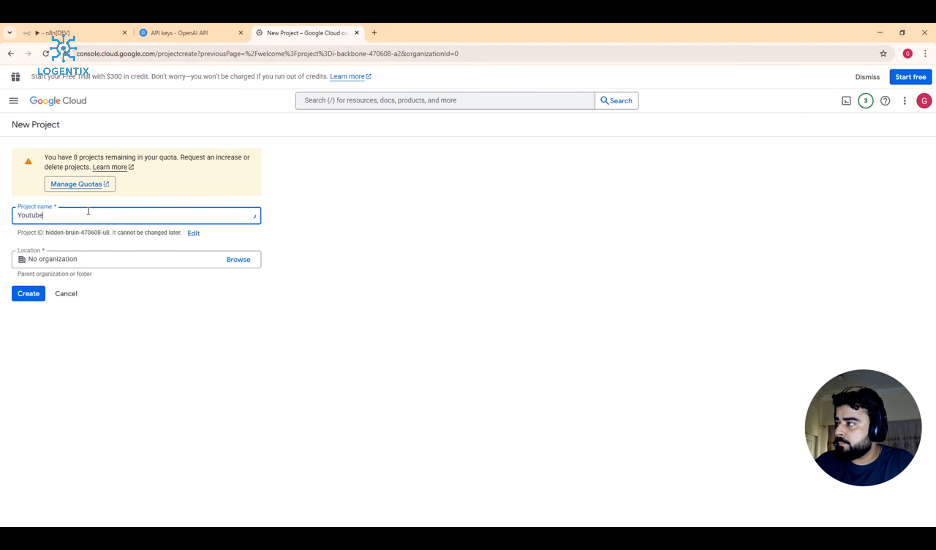
{"action": "type", "text": "Tester"}
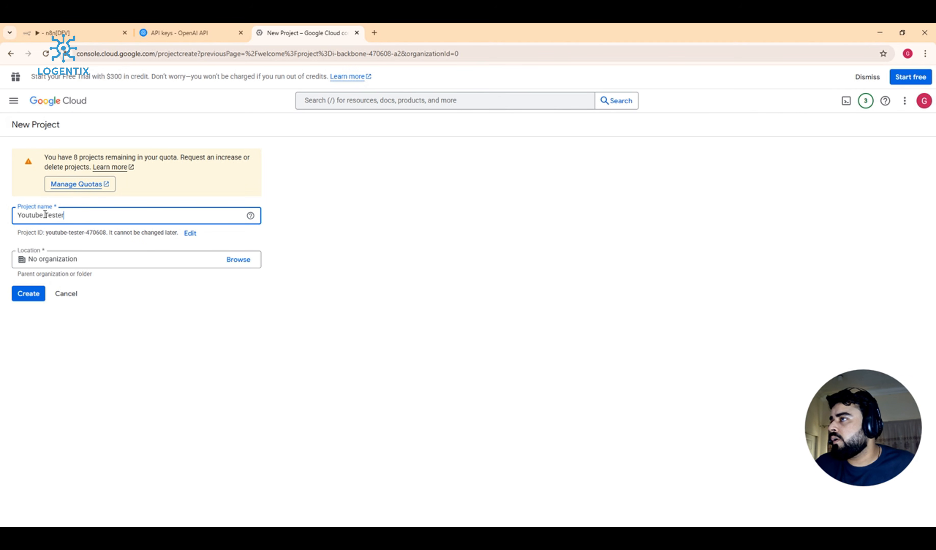
{"action": "left_click", "coordinate": [72, 211]}
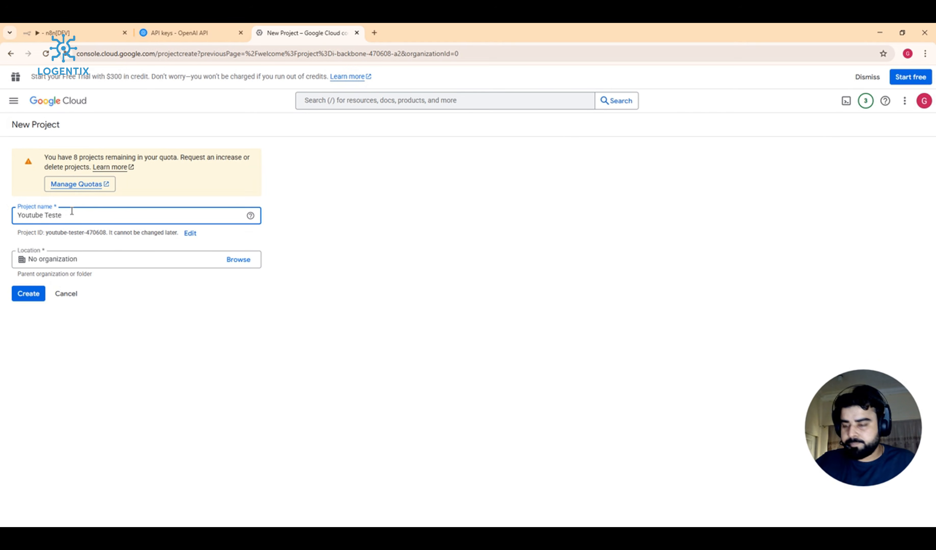
{"action": "left_click", "coordinate": [28, 294]}
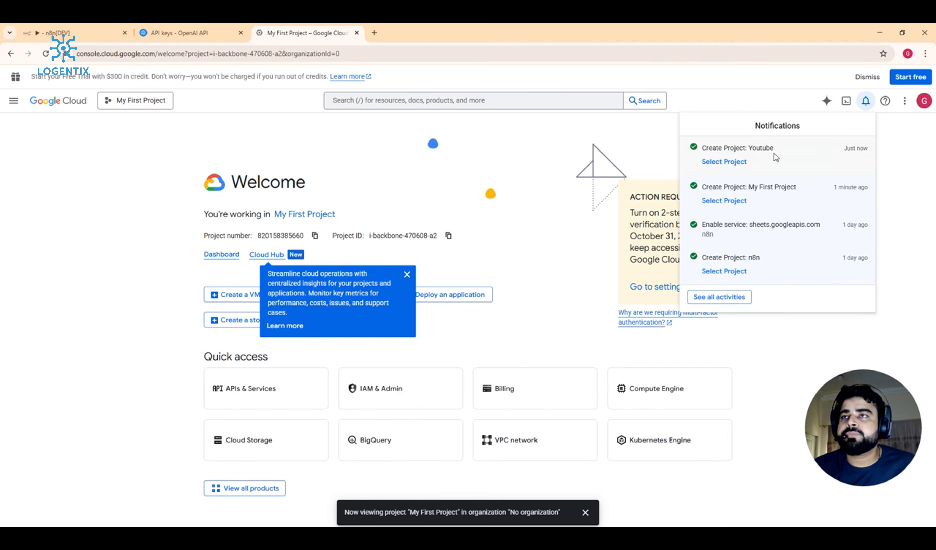
{"action": "left_click", "coordinate": [733, 163]}
{"action": "left_click", "coordinate": [142, 207]}
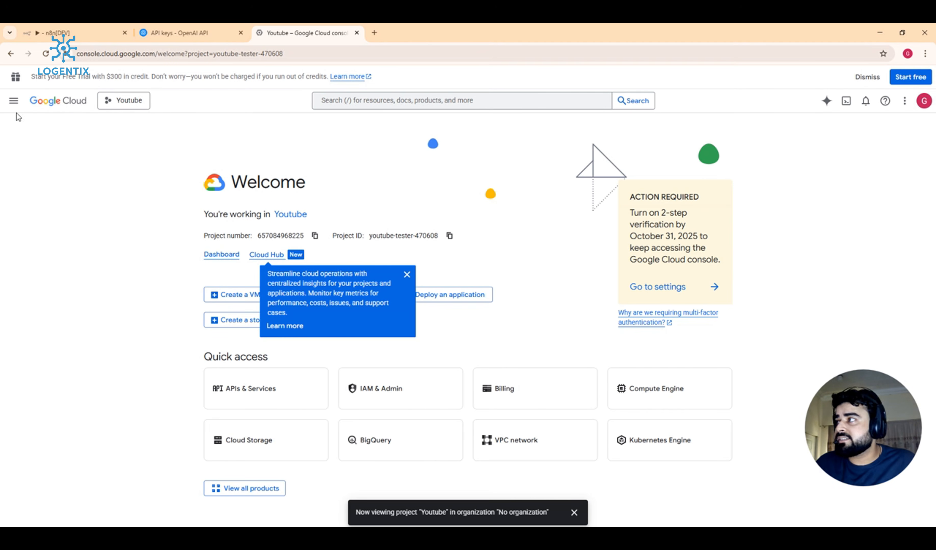
Step: Go to APIs & Services and open the API library
{"action": "left_click", "coordinate": [14, 101]}
{"action": "mouse_move", "coordinate": [18, 109]}
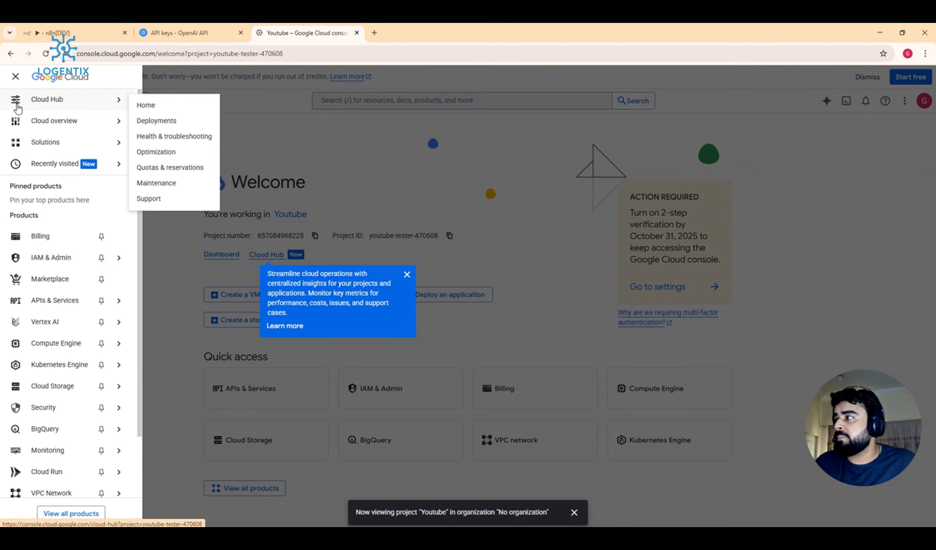
{"action": "left_click", "coordinate": [52, 301]}
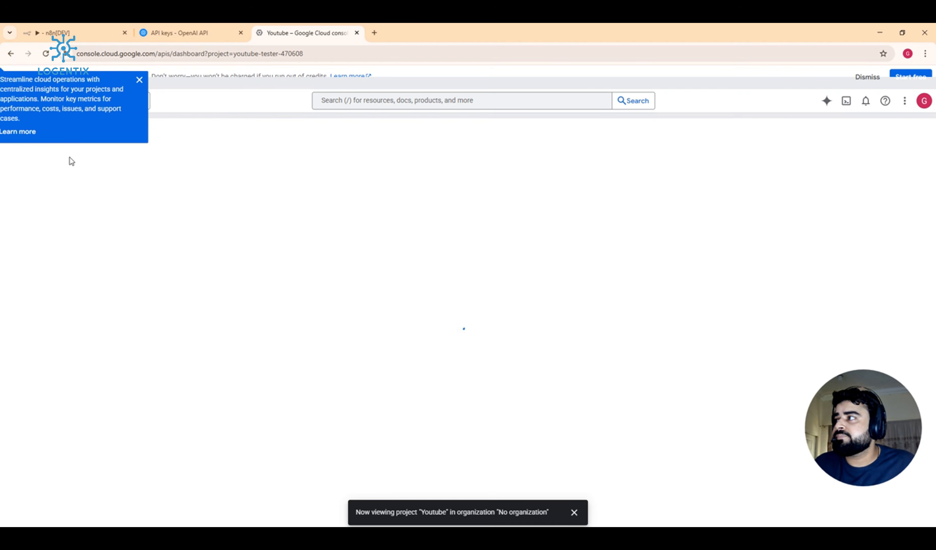
{"action": "left_click", "coordinate": [139, 80]}
{"action": "left_click", "coordinate": [14, 101]}
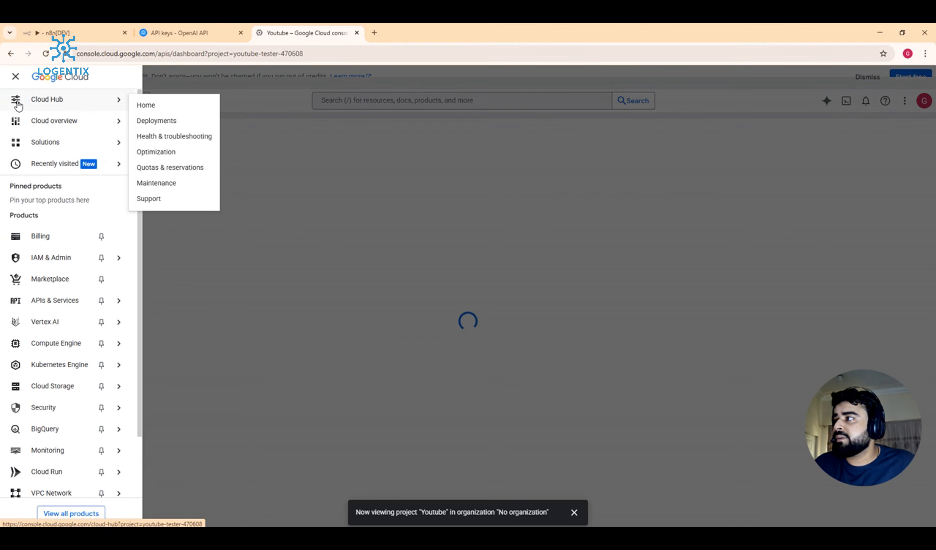
{"action": "mouse_move", "coordinate": [24, 307]}
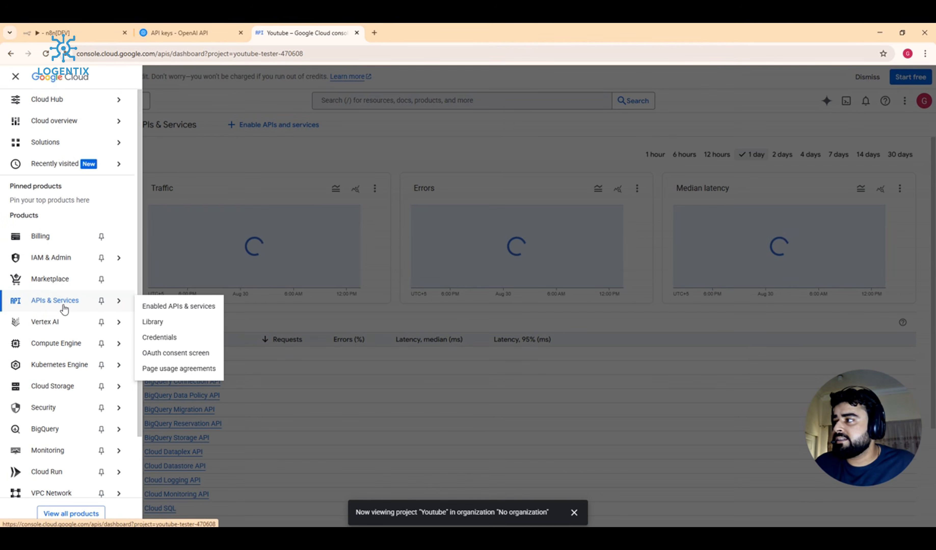
{"action": "left_click", "coordinate": [244, 140]}
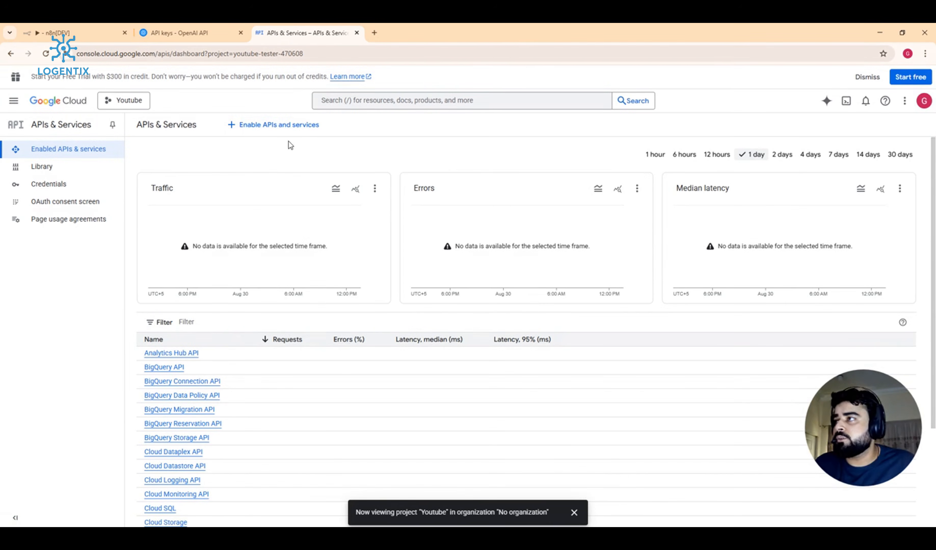
{"action": "left_click", "coordinate": [304, 123]}
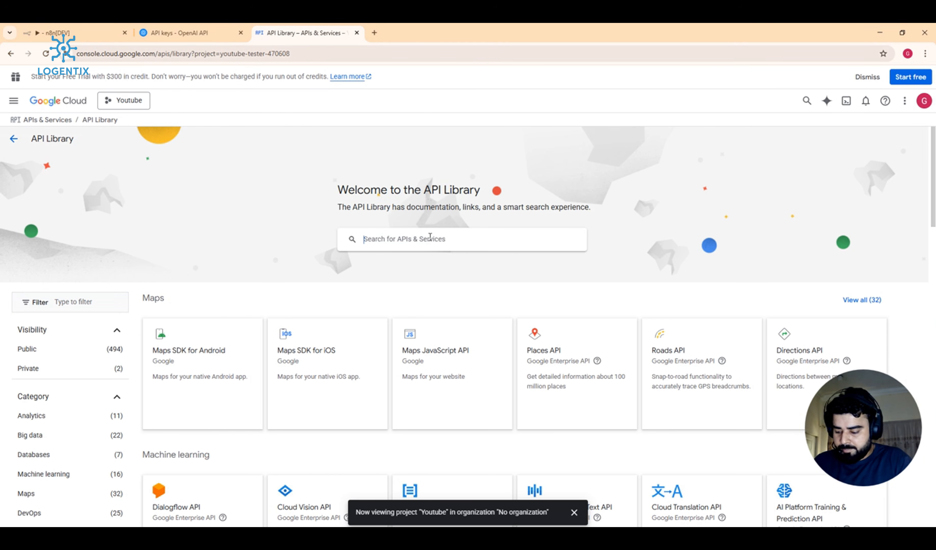
Step: Search 'google sheets' and enable the Google Sheets API
{"action": "left_click", "coordinate": [429, 237]}
{"action": "type", "text": "google sh"}
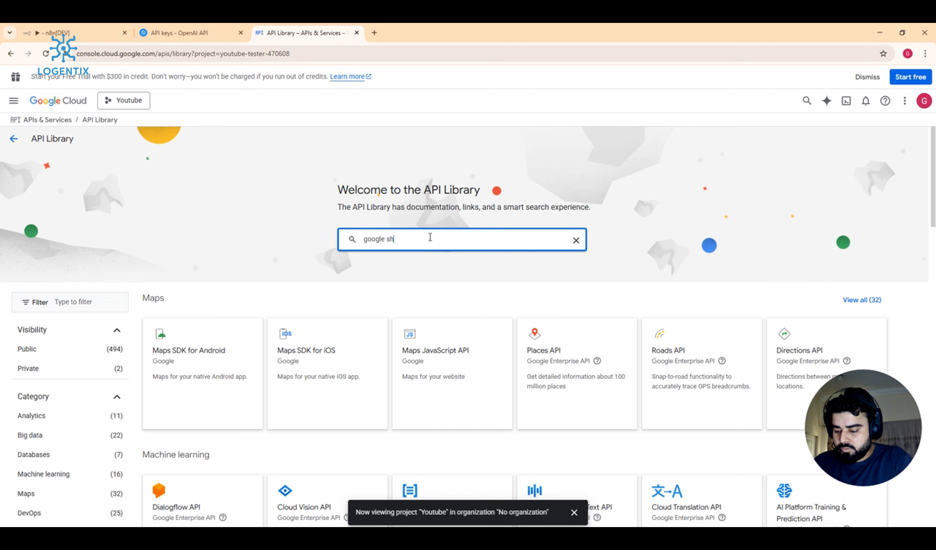
{"action": "type", "text": "eets"}
{"action": "key", "text": "Return"}
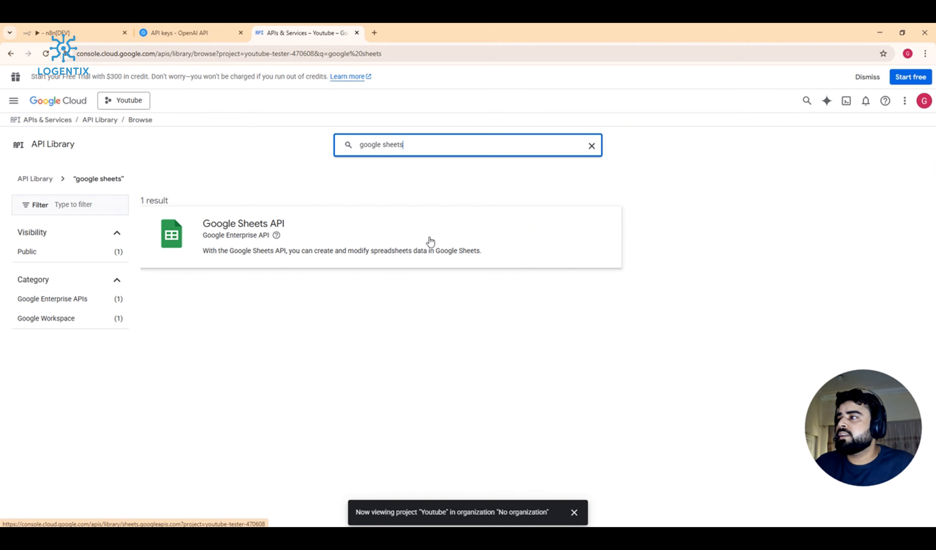
{"action": "left_click", "coordinate": [351, 241]}
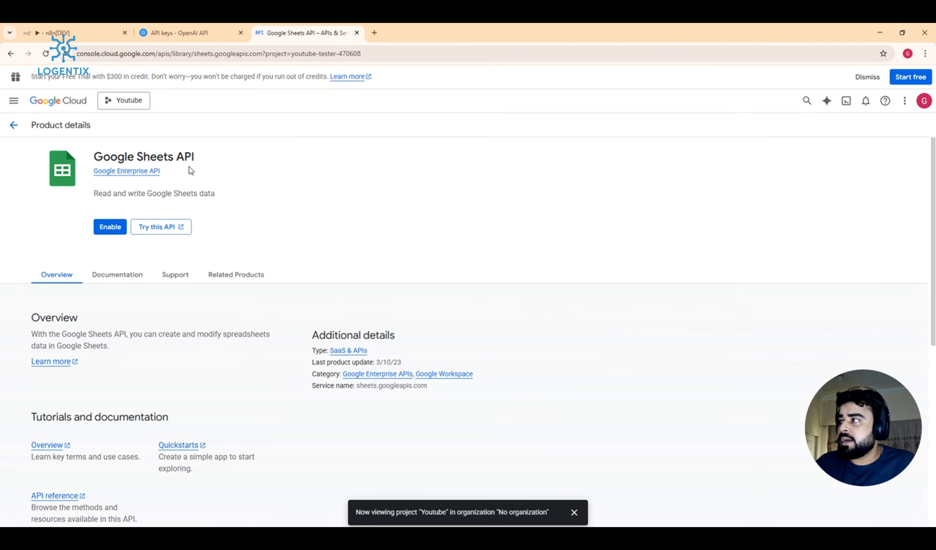
{"action": "left_click", "coordinate": [109, 228]}
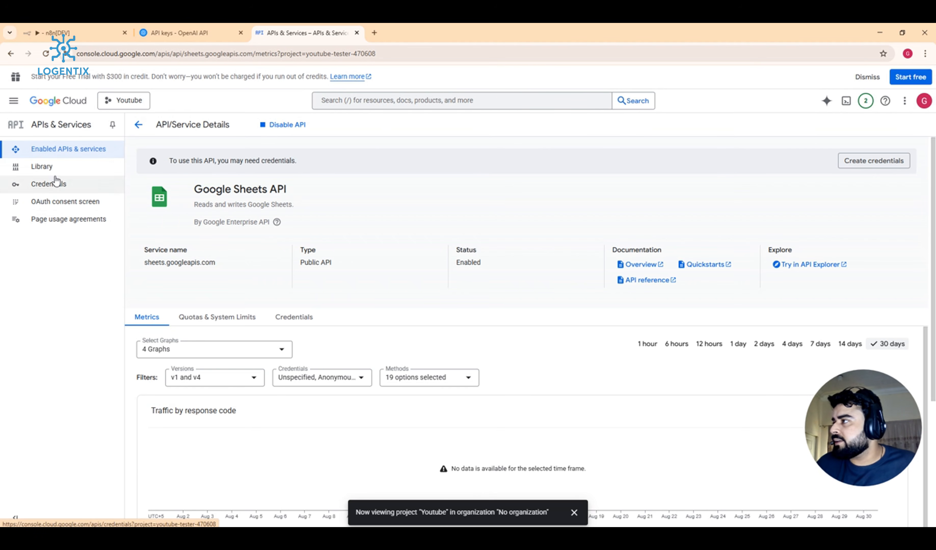
{"action": "left_click", "coordinate": [172, 32]}
{"action": "left_click", "coordinate": [108, 25]}
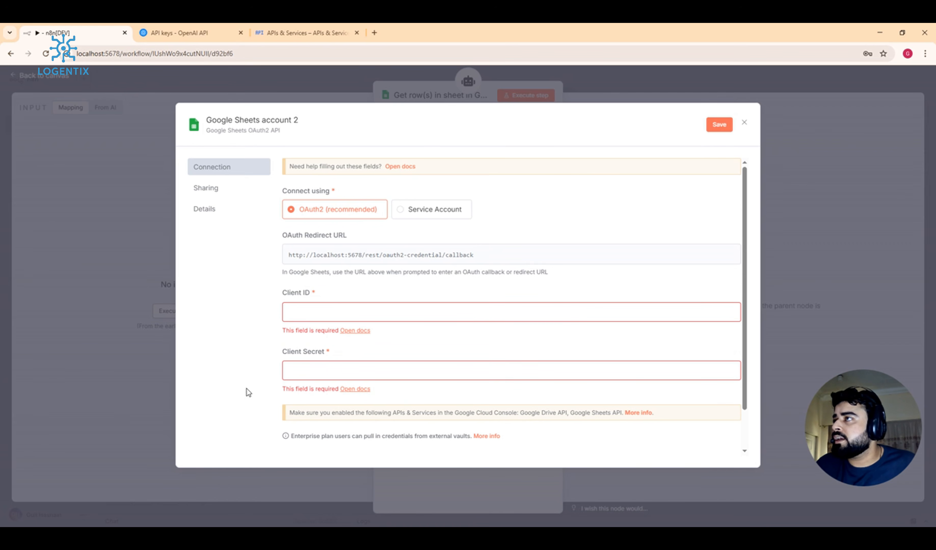
{"action": "left_click", "coordinate": [314, 31]}
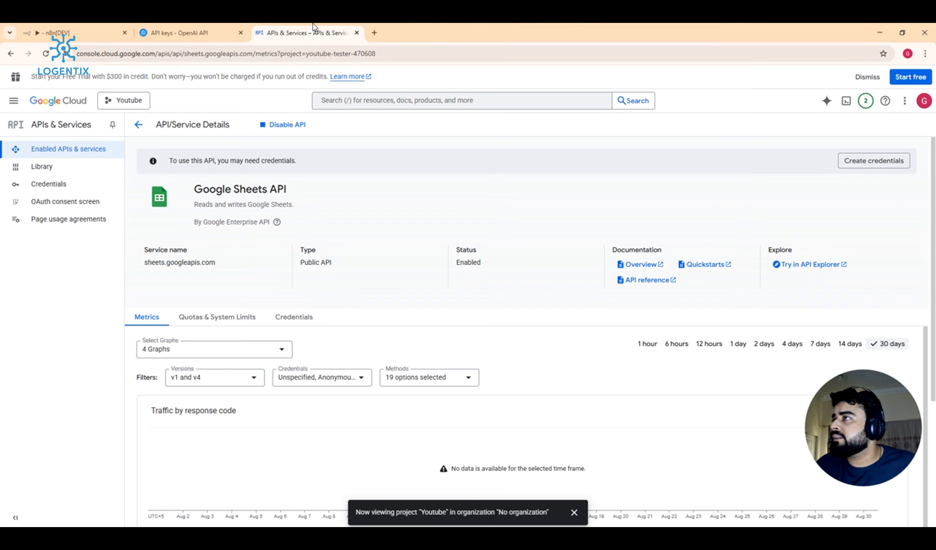
Step: Start the Google Auth Platform setup and name the app 'inventory'
{"action": "left_click", "coordinate": [46, 207]}
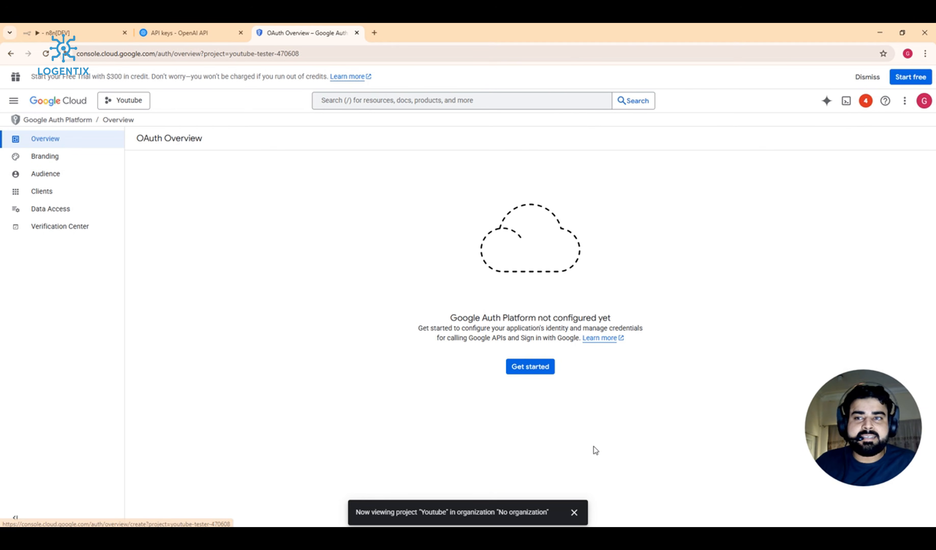
{"action": "left_click", "coordinate": [546, 371]}
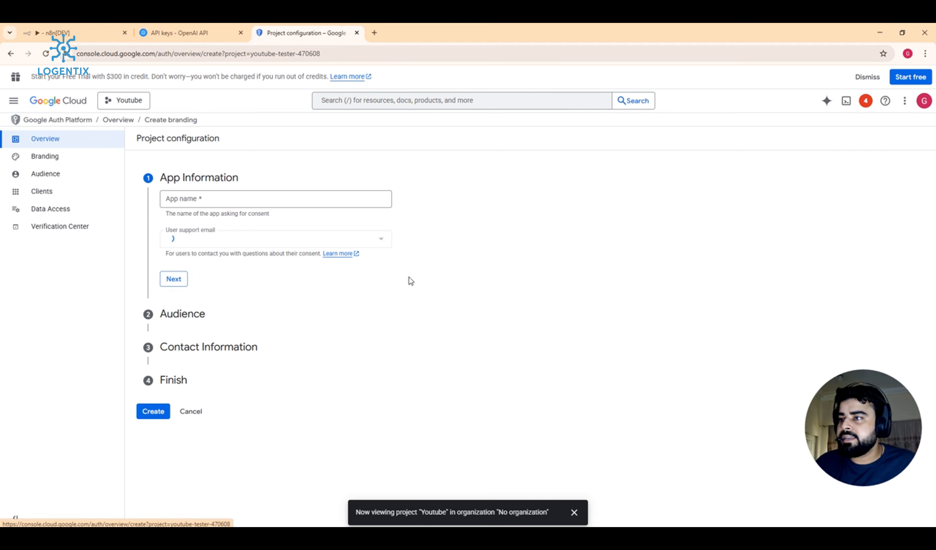
{"action": "left_click", "coordinate": [257, 202]}
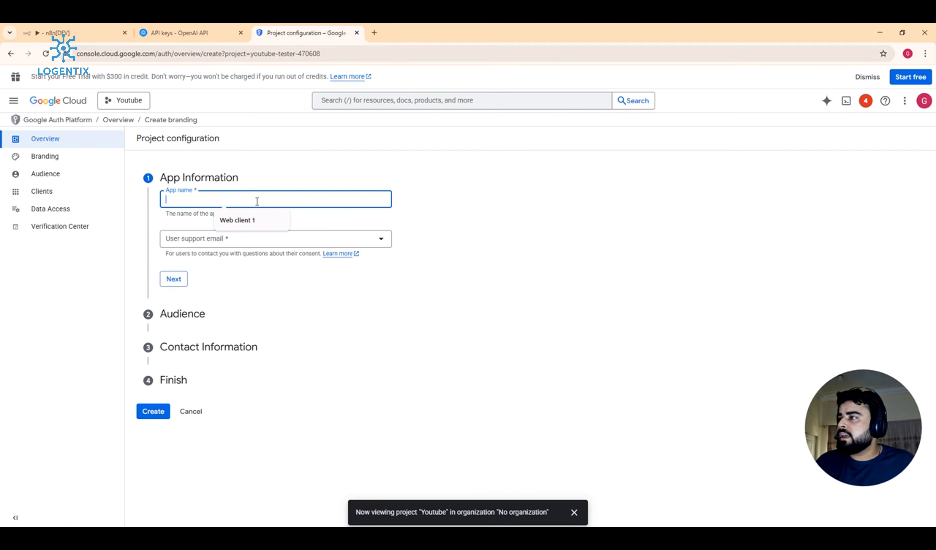
{"action": "left_click", "coordinate": [241, 220]}
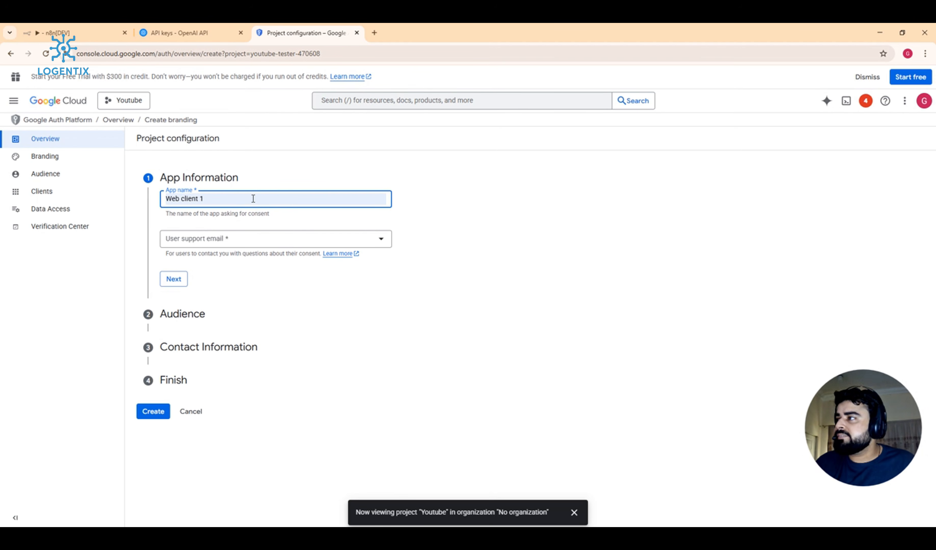
{"action": "key", "text": "ctrl+a"}
{"action": "key", "text": "BackSpace"}
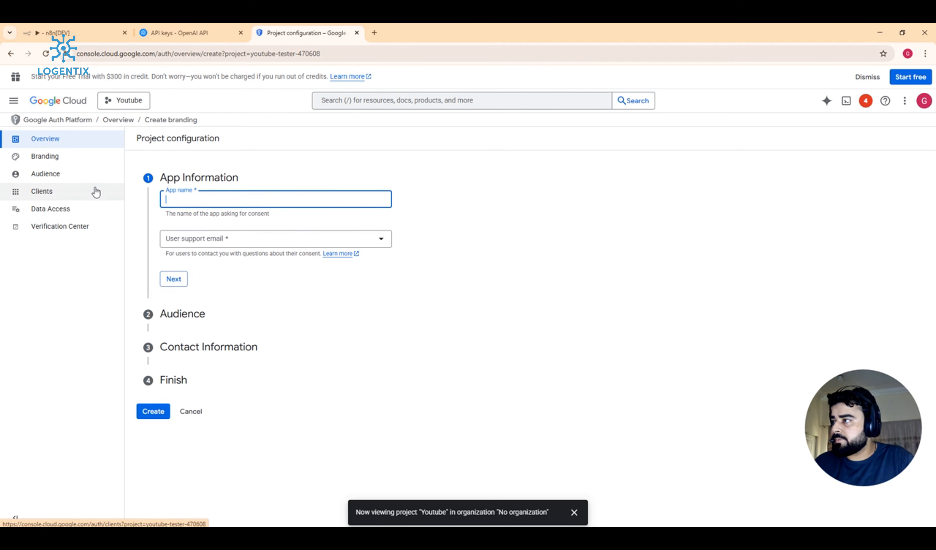
{"action": "type", "text": "virtualso"}
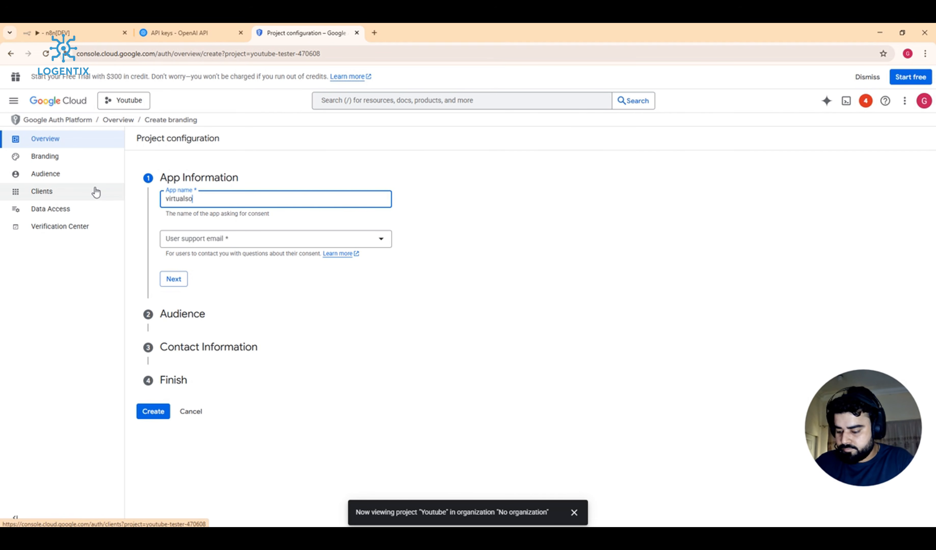
{"action": "key", "text": "BackSpace"}
{"action": "key", "text": "BackSpace"}
{"action": "key", "text": "BackSpace"}
{"action": "key", "text": "BackSpace"}
{"action": "key", "text": "BackSpace"}
{"action": "key", "text": "BackSpace"}
{"action": "key", "text": "BackSpace"}
{"action": "key", "text": "BackSpace"}
{"action": "type", "text": "inv"}
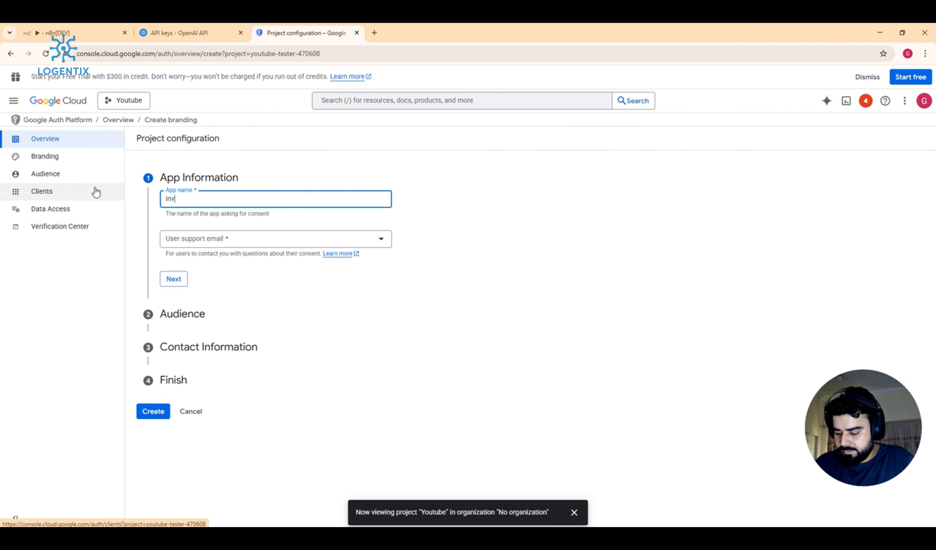
{"action": "type", "text": "entoryt"}
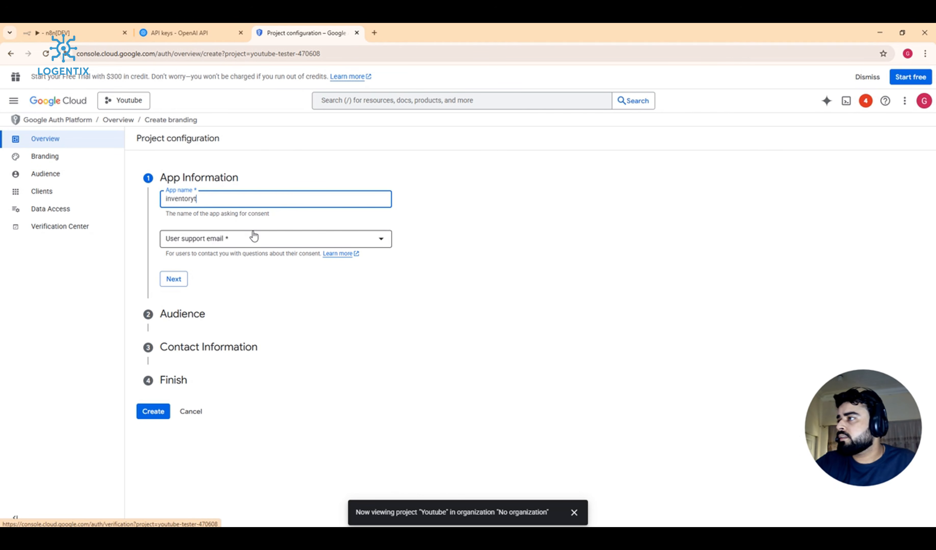
{"action": "key", "text": "BackSpace"}
Step: Choose the account e-mail as support contact and set the audience to External
{"action": "left_click", "coordinate": [196, 241]}
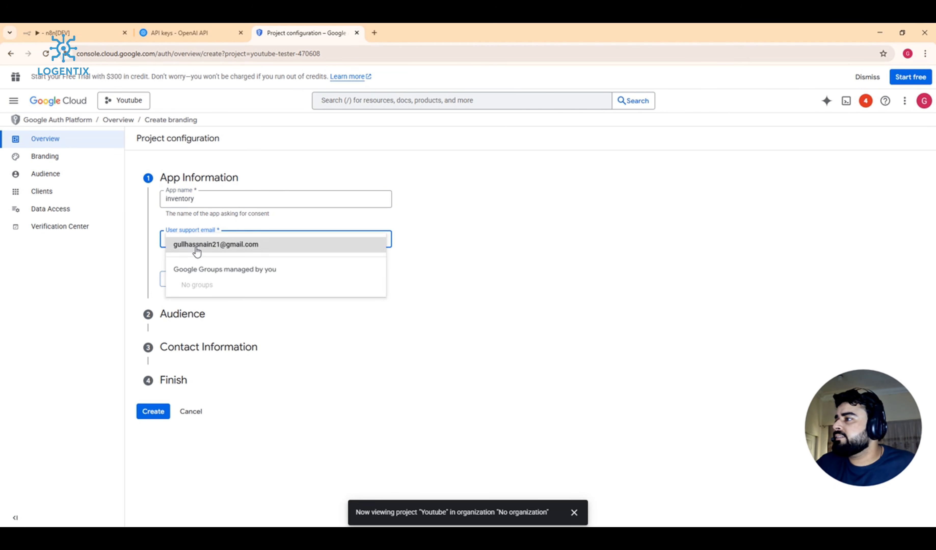
{"action": "left_click", "coordinate": [200, 244]}
{"action": "left_click", "coordinate": [183, 280]}
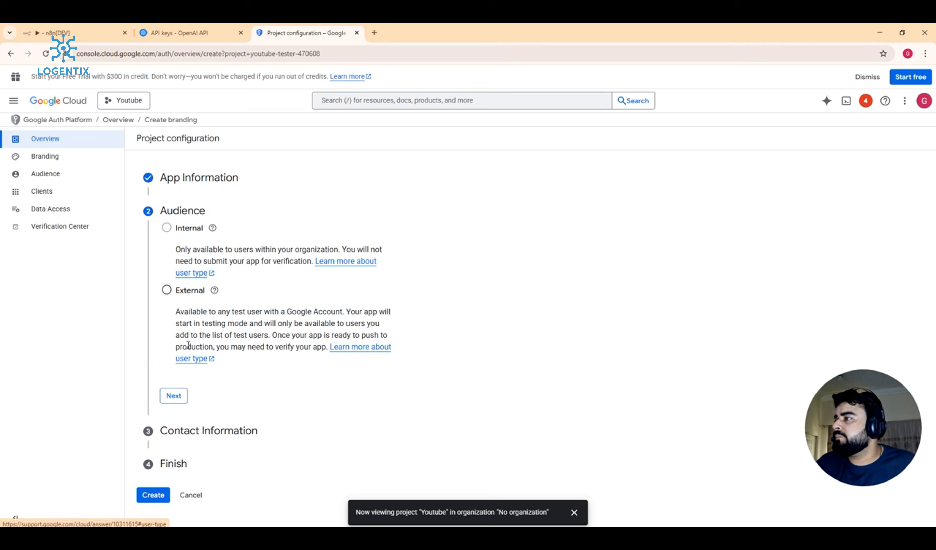
{"action": "left_click", "coordinate": [167, 290]}
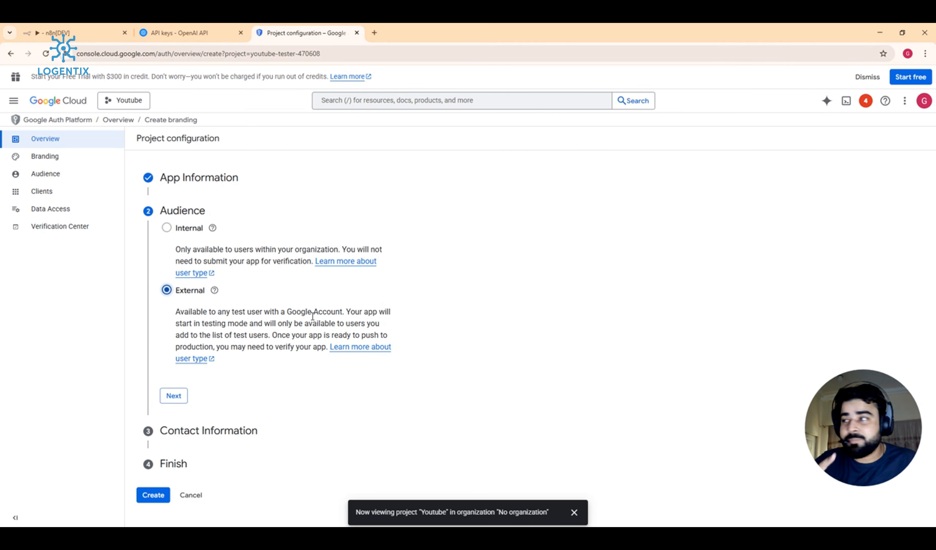
{"action": "left_click", "coordinate": [172, 395]}
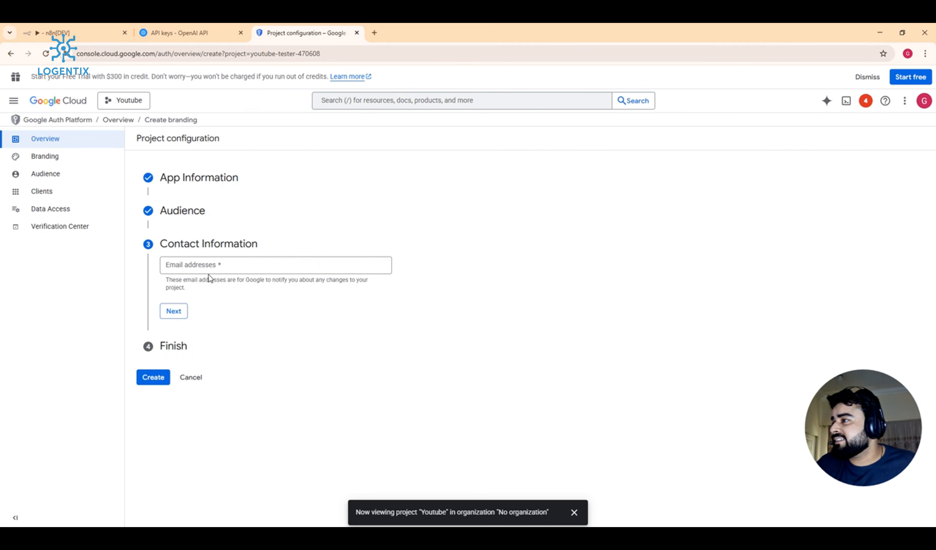
Step: Enter the contact e-mail address and agree to the Google API Services User Data Policy
{"action": "left_click", "coordinate": [212, 267]}
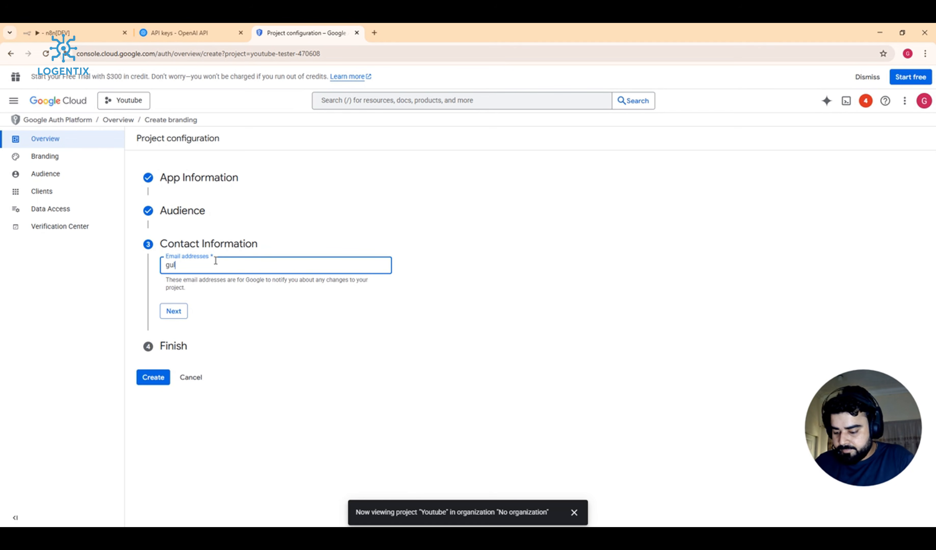
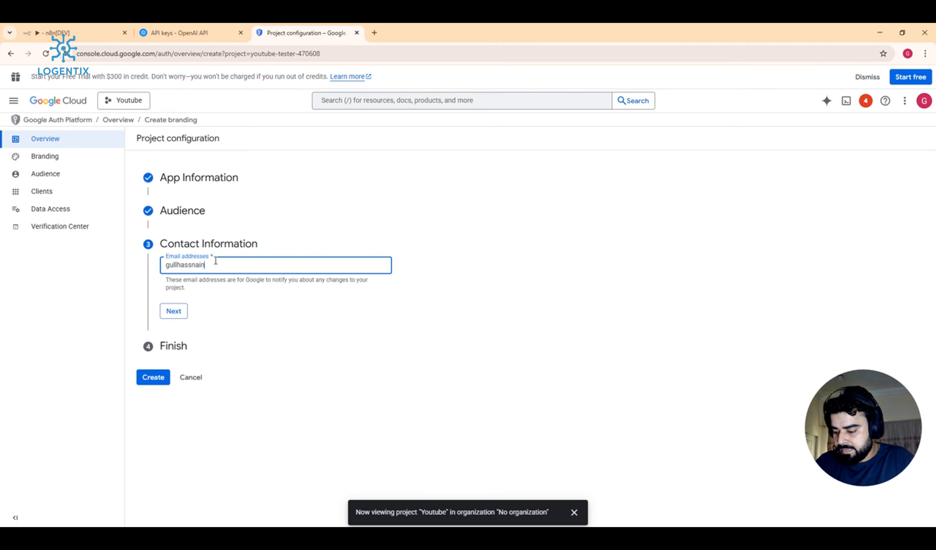
{"action": "key", "text": "Return"}
{"action": "key", "text": "BackSpace"}
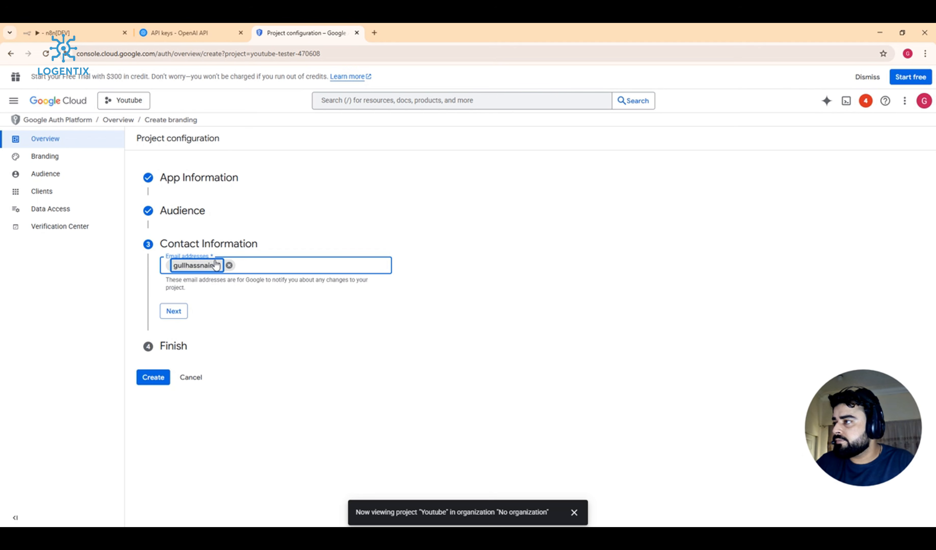
{"action": "key", "text": "BackSpace"}
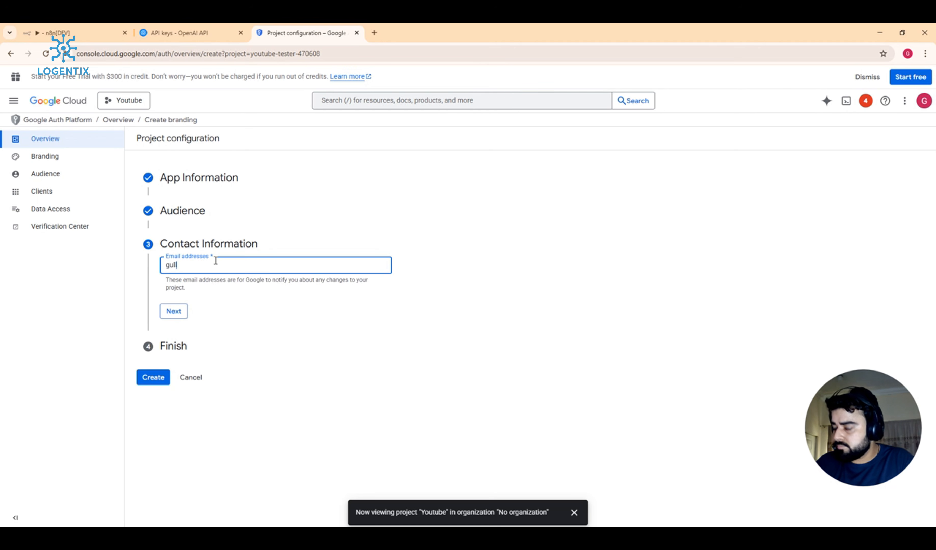
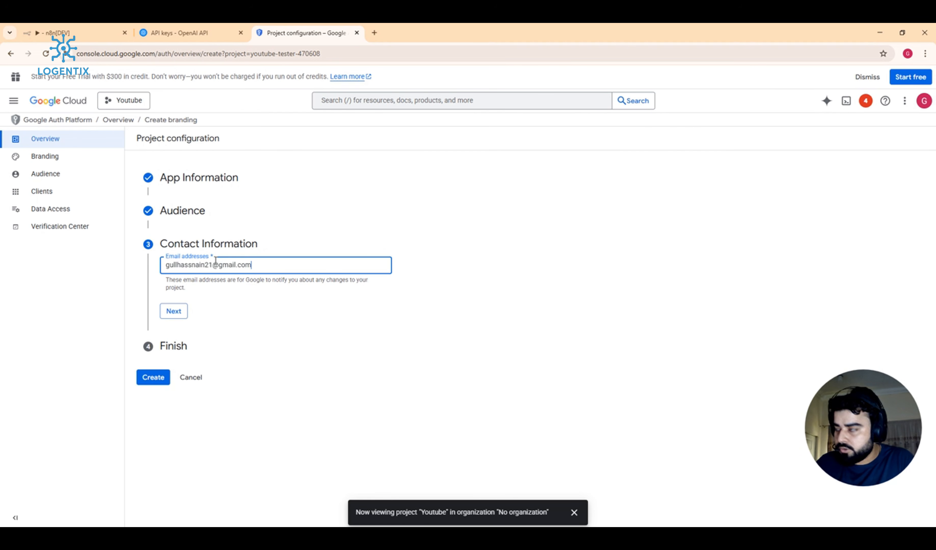
{"action": "left_click", "coordinate": [174, 311]}
{"action": "left_click", "coordinate": [166, 294]}
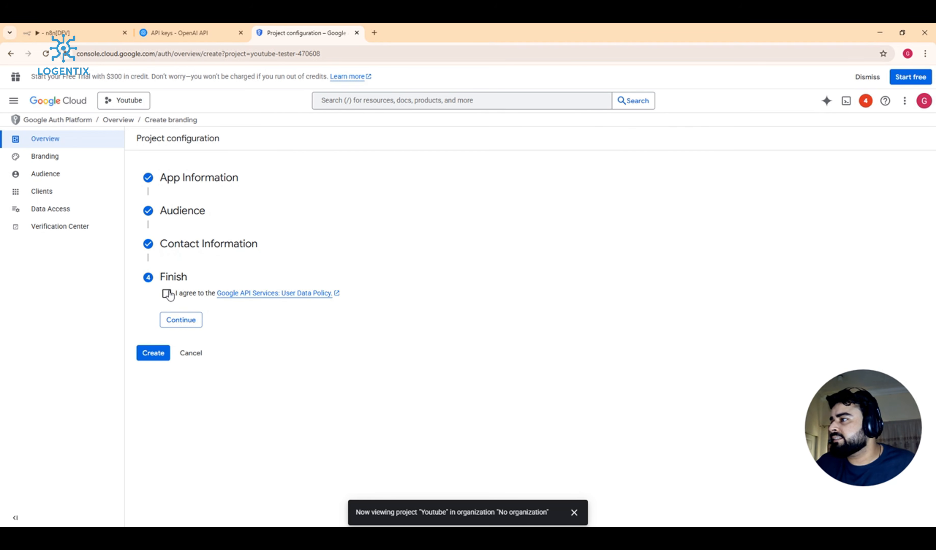
{"action": "left_click", "coordinate": [182, 321]}
Step: Create the OAuth configuration, start a Web application OAuth client, and return to n8n
{"action": "left_click", "coordinate": [154, 310]}
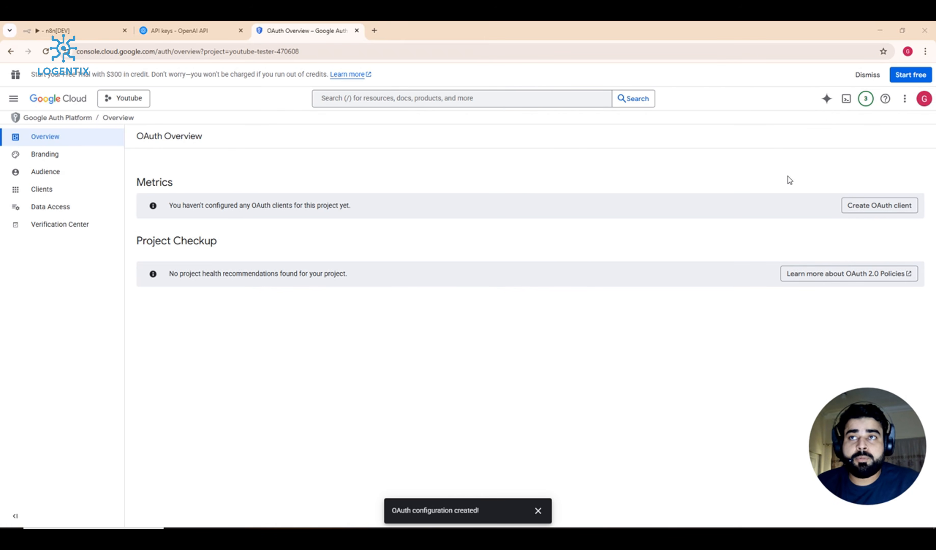
{"action": "left_click", "coordinate": [884, 208]}
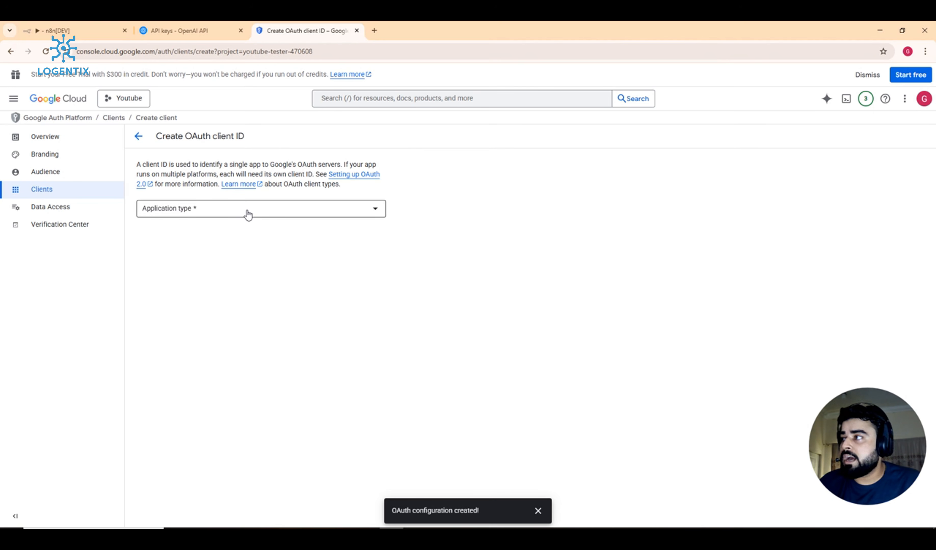
{"action": "left_click", "coordinate": [248, 214]}
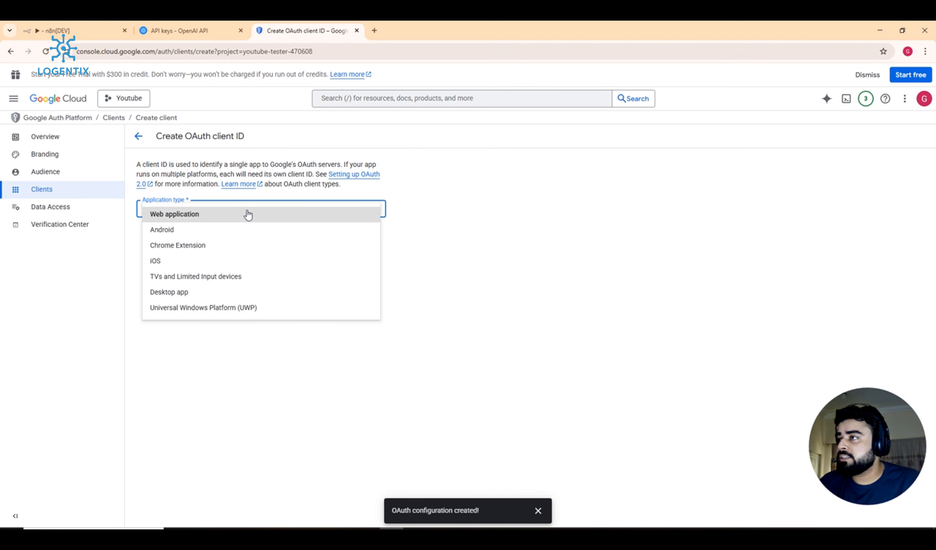
{"action": "left_click", "coordinate": [182, 222]}
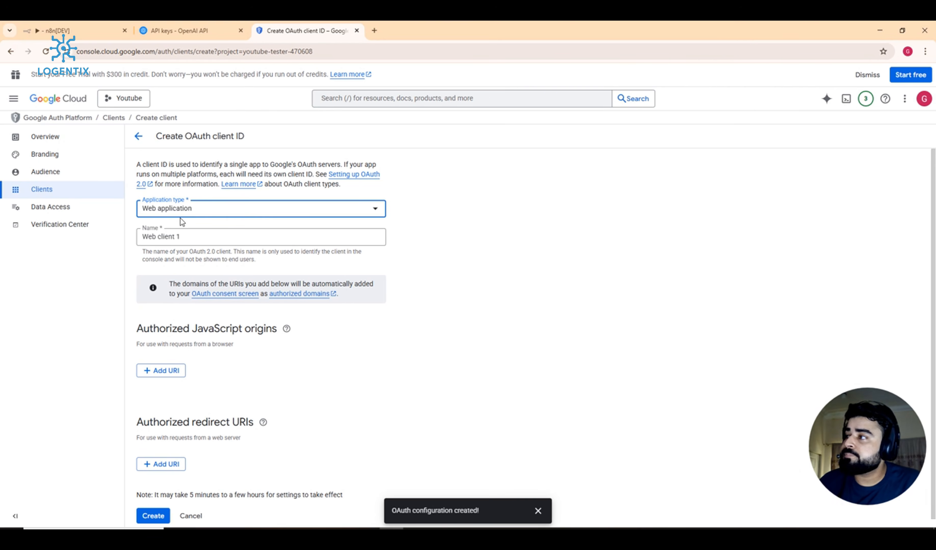
{"action": "scroll", "coordinate": [187, 236], "scroll_direction": "down", "scroll_amount": 1}
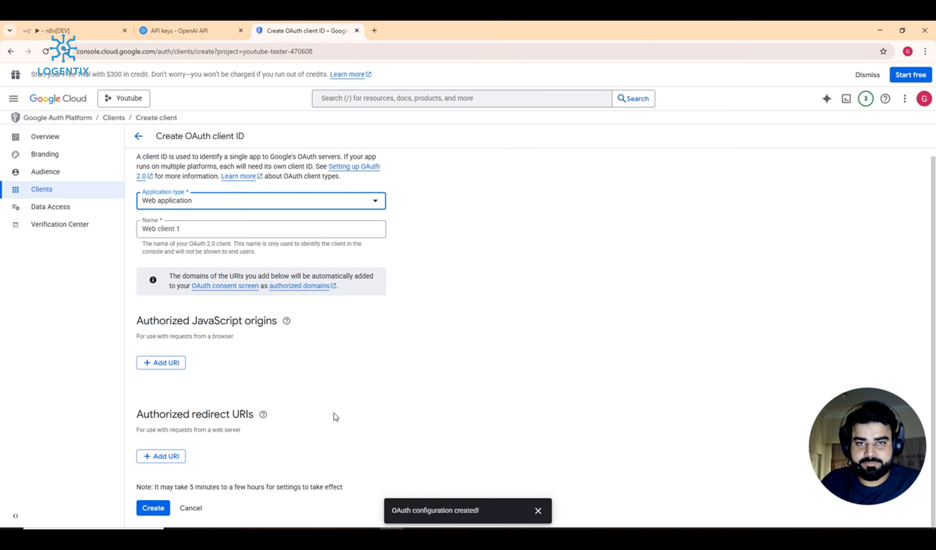
{"action": "left_click", "coordinate": [47, 27]}
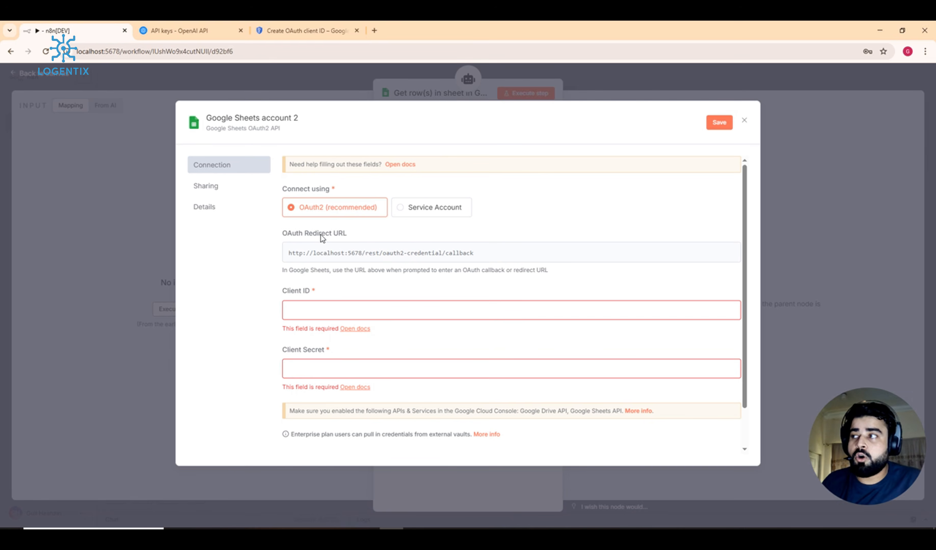
{"action": "left_click", "coordinate": [561, 256]}
{"action": "left_click", "coordinate": [304, 31]}
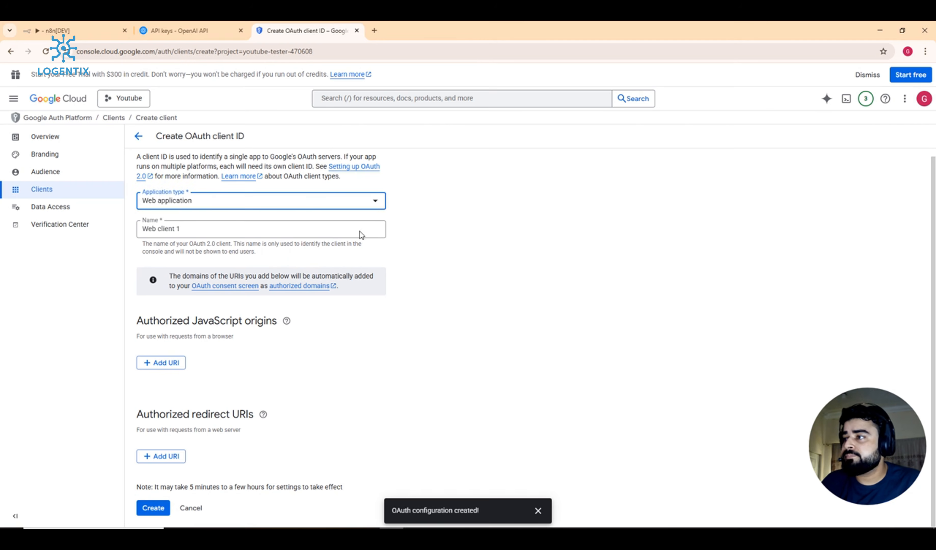
{"action": "left_click", "coordinate": [159, 456]}
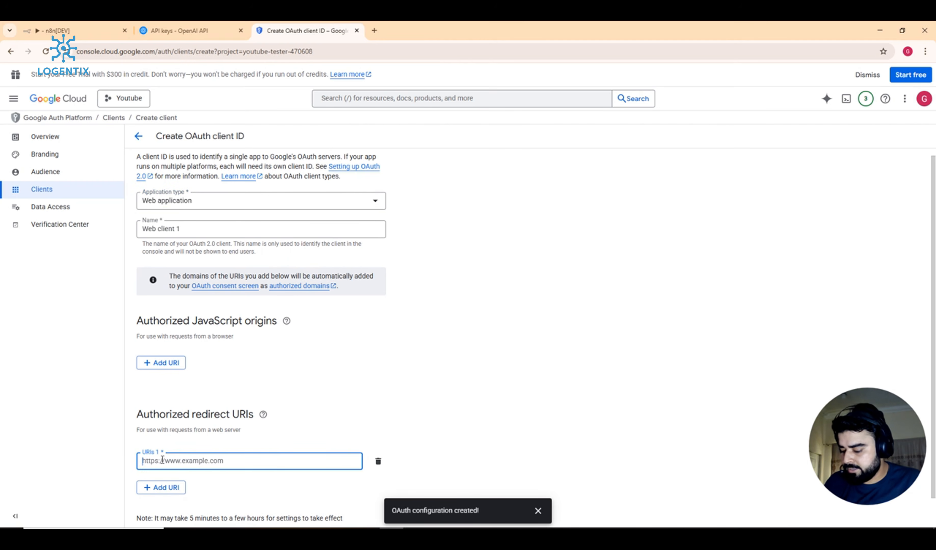
{"action": "key", "text": "ctrl+v"}
{"action": "scroll", "coordinate": [281, 346], "scroll_direction": "down", "scroll_amount": 1}
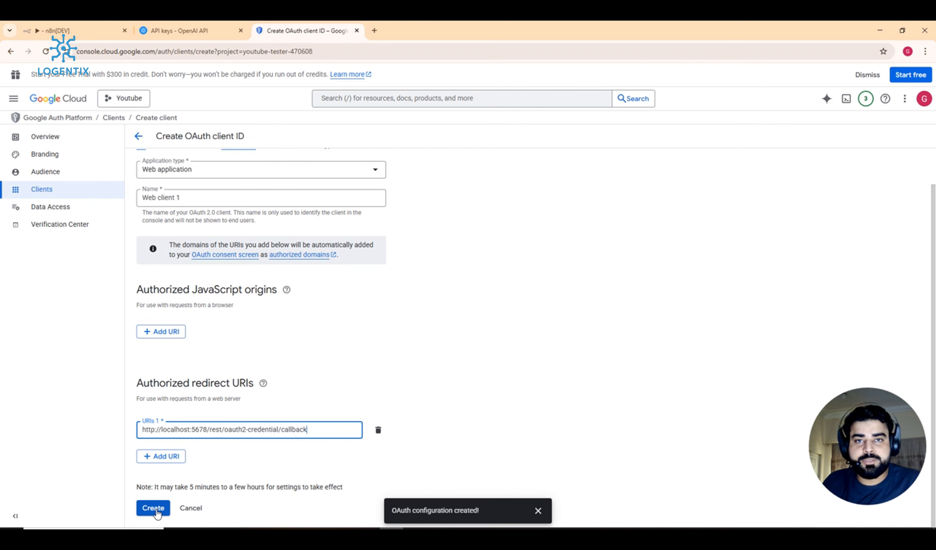
{"action": "left_click", "coordinate": [155, 510]}
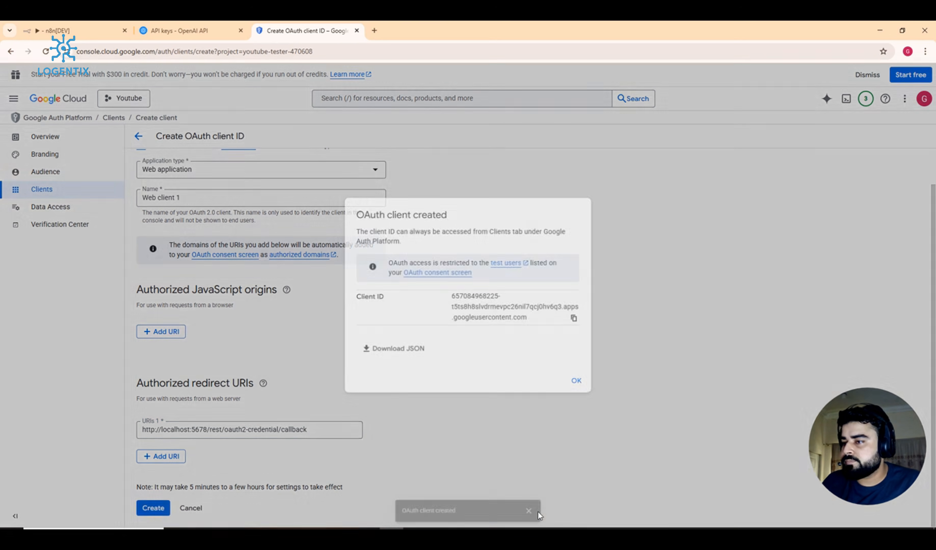
{"action": "left_click", "coordinate": [538, 511]}
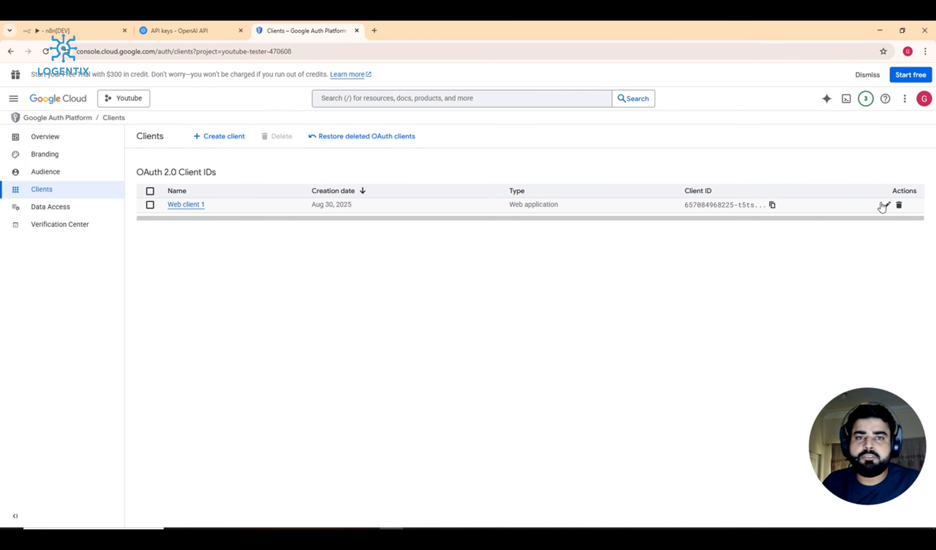
Step: Open Web client 1 and select its Client ID
{"action": "left_click", "coordinate": [882, 205]}
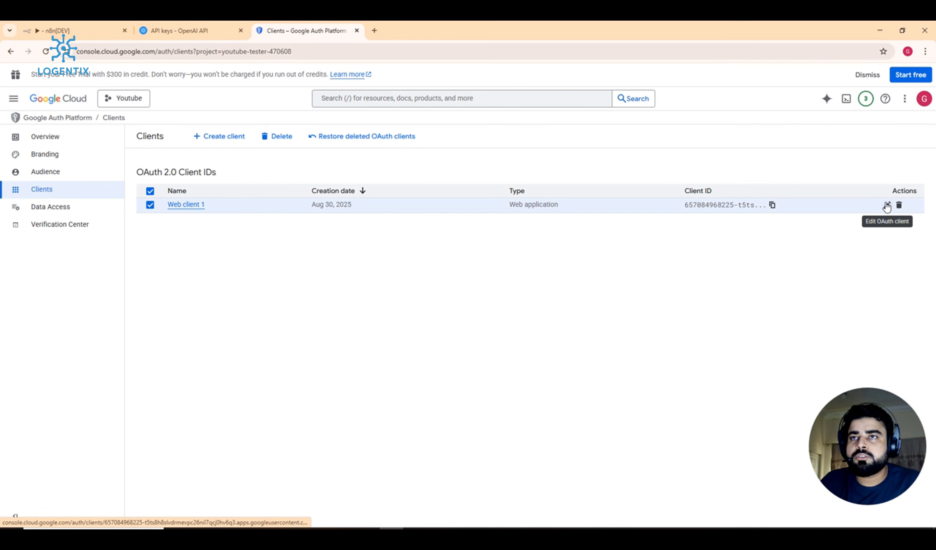
{"action": "left_click", "coordinate": [883, 206]}
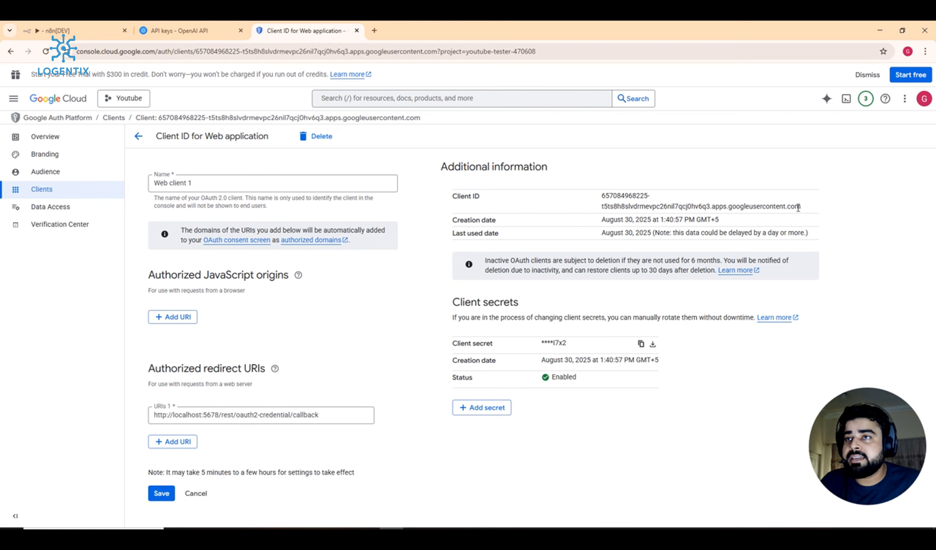
{"action": "left_click_drag", "start_coordinate": [806, 208], "coordinate": [598, 199]}
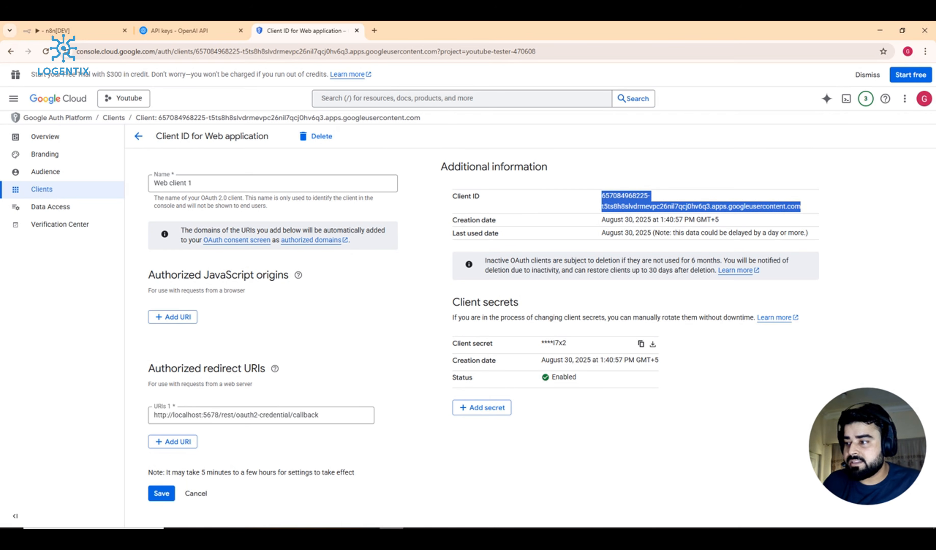
Step: Paste the Web client 1 Client ID into the n8n credential
{"action": "mouse_move", "coordinate": [367, 534]}
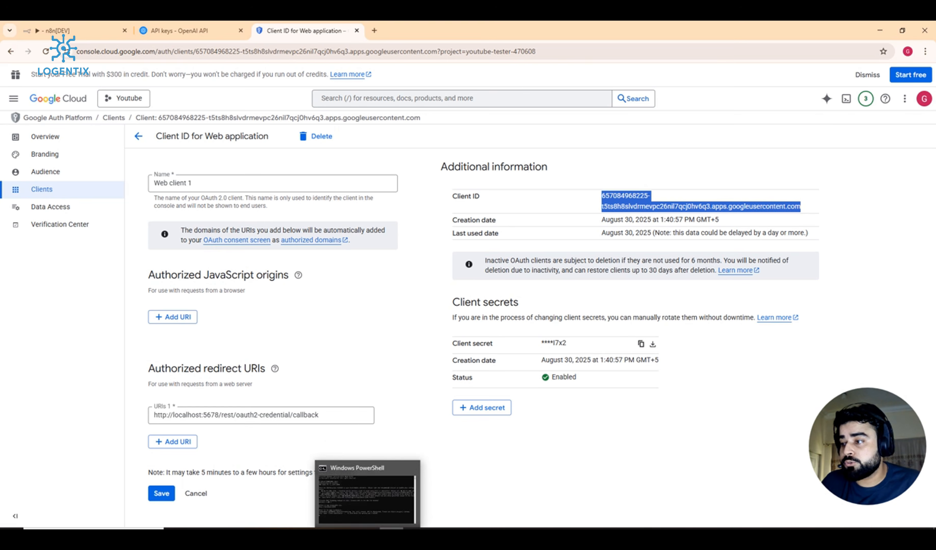
{"action": "left_click", "coordinate": [53, 30]}
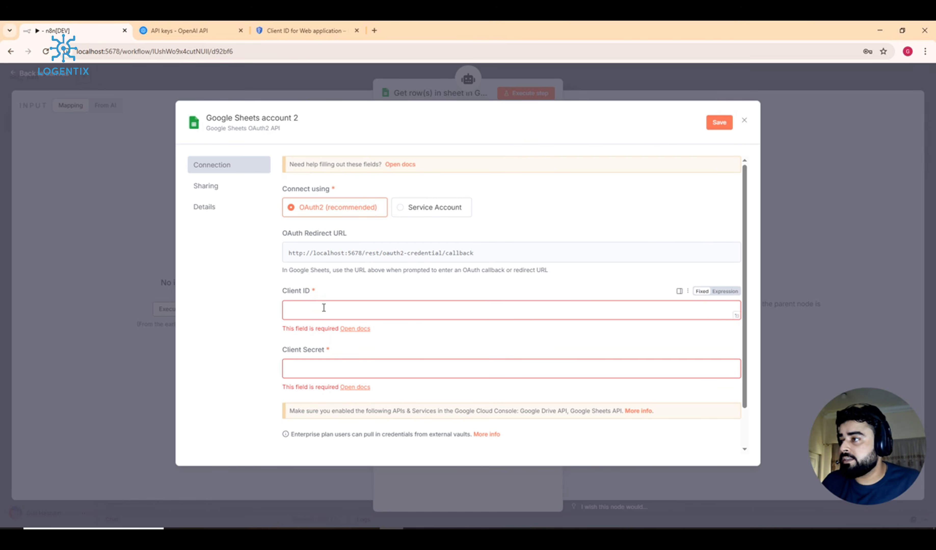
{"action": "key", "text": "ctrl+v"}
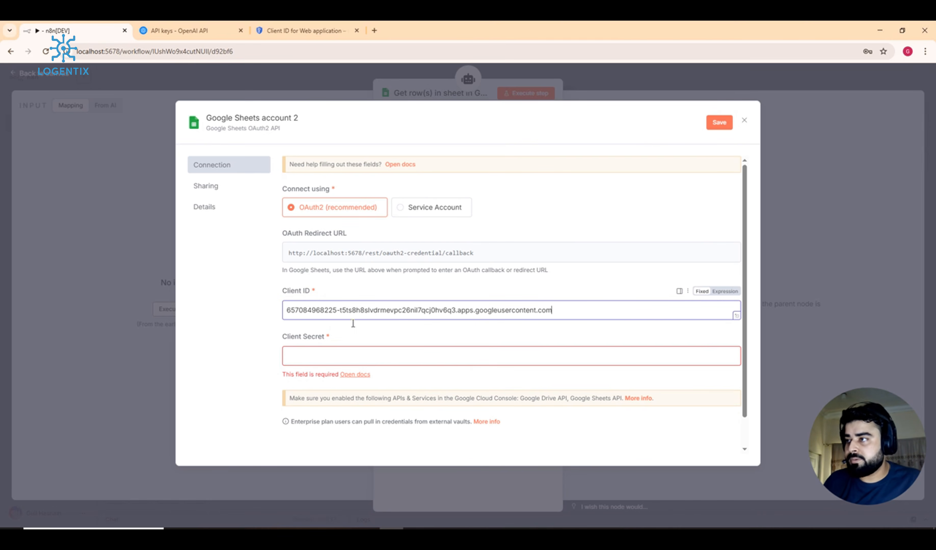
{"action": "left_click", "coordinate": [480, 356]}
{"action": "left_click", "coordinate": [787, 80]}
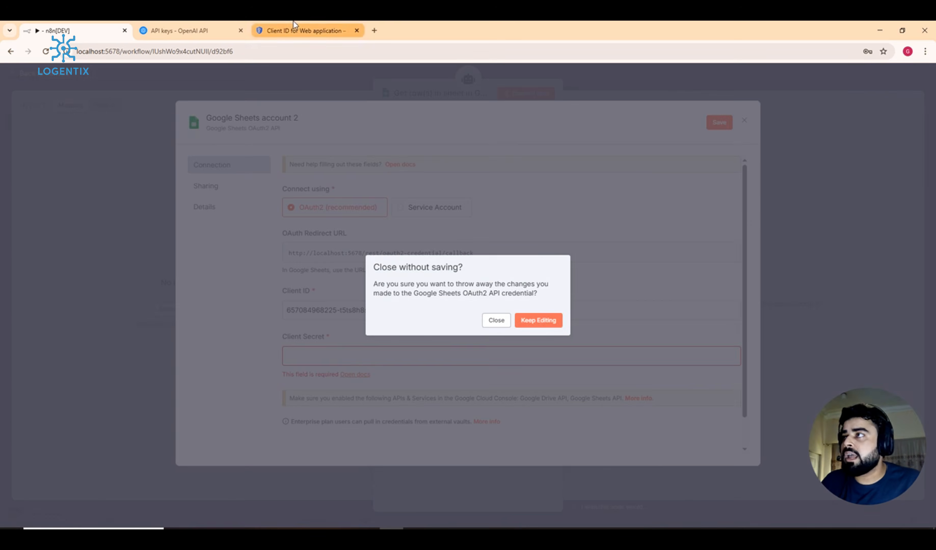
Step: Copy the client secret from Google Cloud into Client Secret and save the credential
{"action": "left_click", "coordinate": [302, 30]}
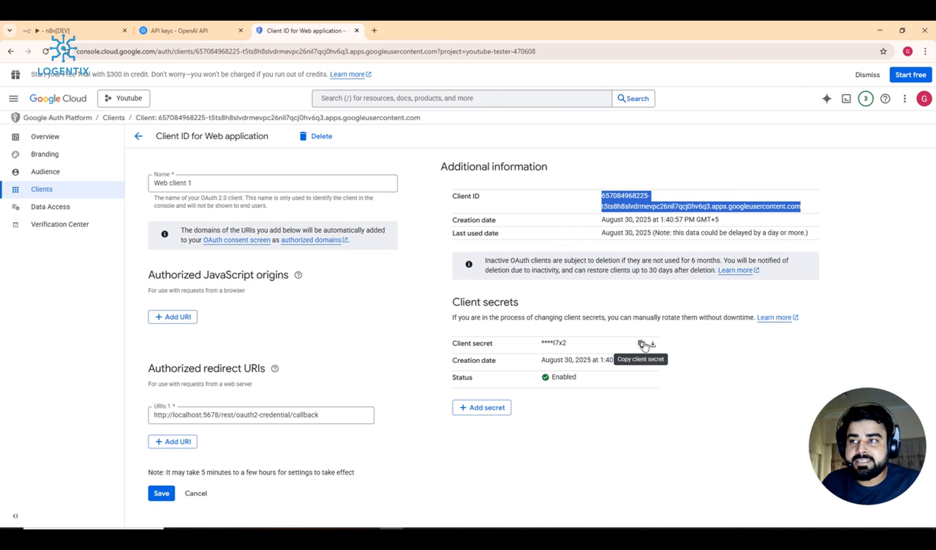
{"action": "left_click", "coordinate": [642, 344]}
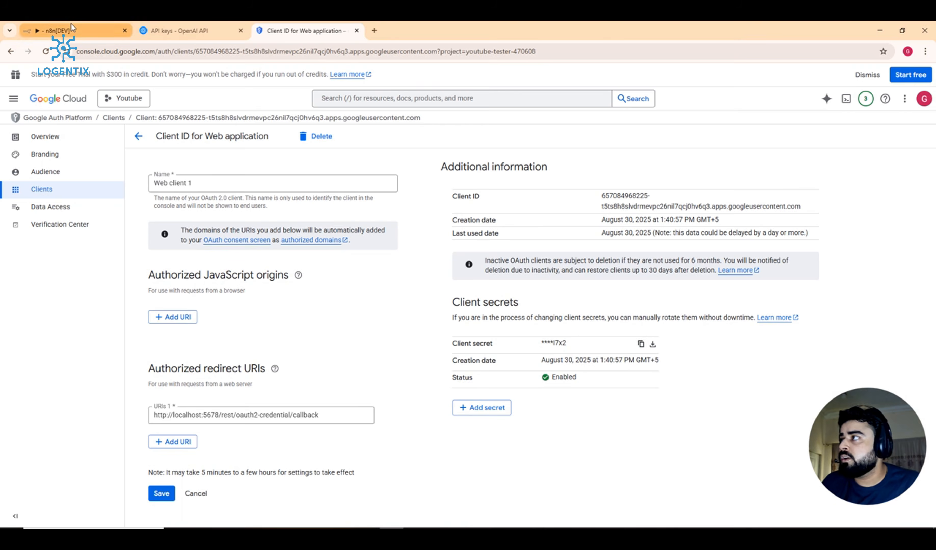
{"action": "left_click", "coordinate": [72, 30]}
{"action": "left_click", "coordinate": [543, 321]}
{"action": "left_click", "coordinate": [461, 393]}
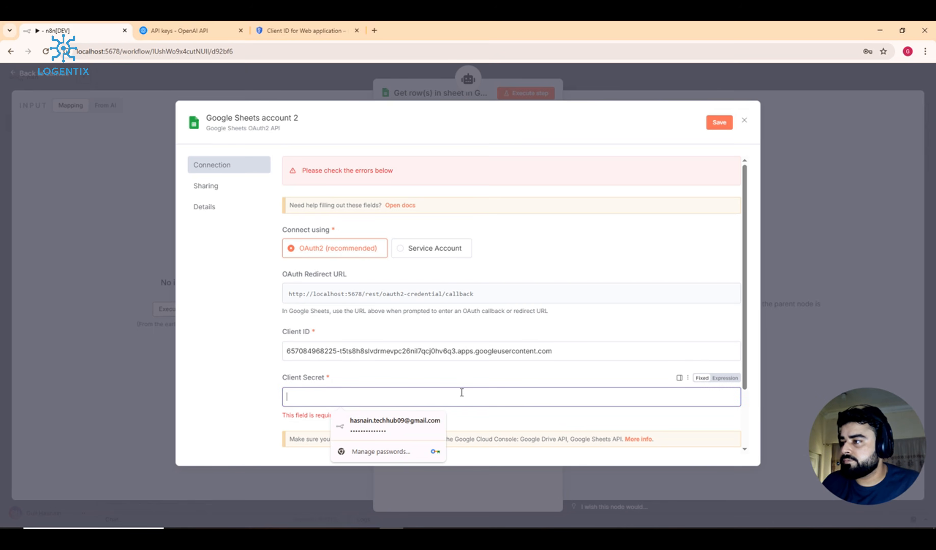
{"action": "key", "text": "ctrl+v"}
{"action": "scroll", "coordinate": [534, 205], "scroll_direction": "down", "scroll_amount": 2}
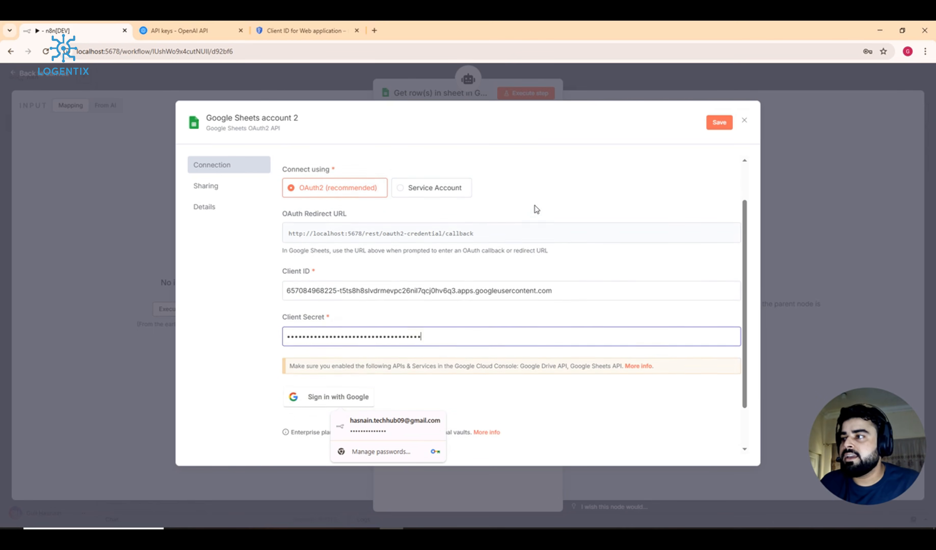
{"action": "left_click", "coordinate": [718, 123]}
{"action": "scroll", "coordinate": [432, 248], "scroll_direction": "down", "scroll_amount": 1}
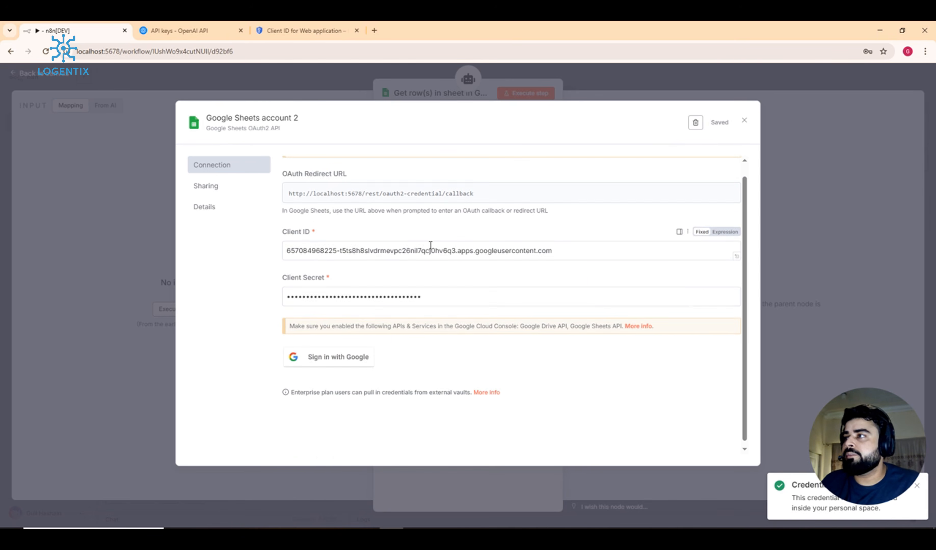
{"action": "scroll", "coordinate": [432, 248], "scroll_direction": "up", "scroll_amount": 1}
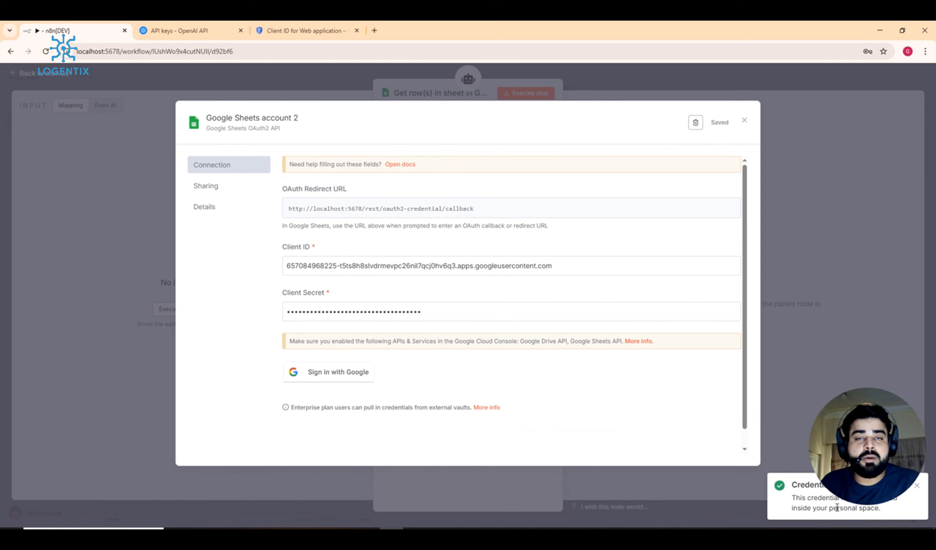
Step: Try signing in with Google using the account, then close the 'Access blocked' 403 window
{"action": "left_click", "coordinate": [312, 374]}
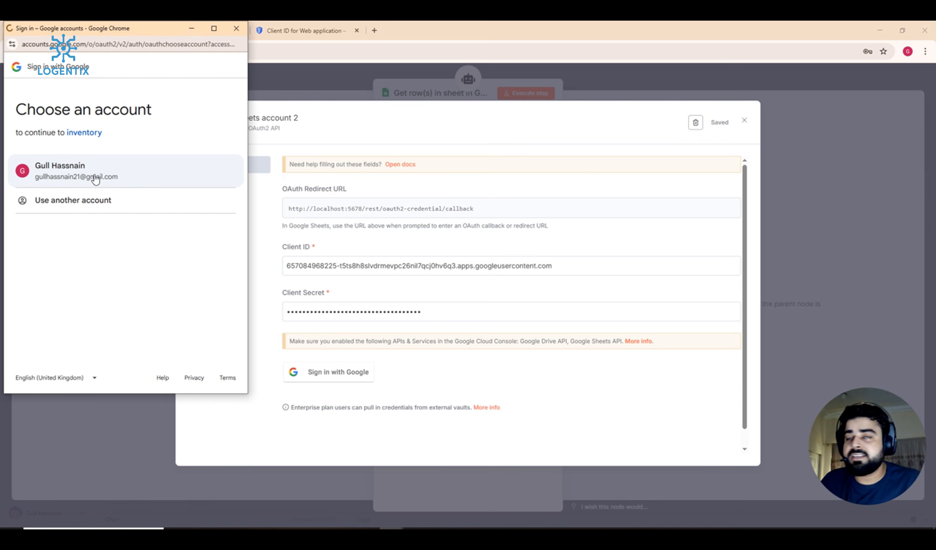
{"action": "left_click", "coordinate": [82, 171]}
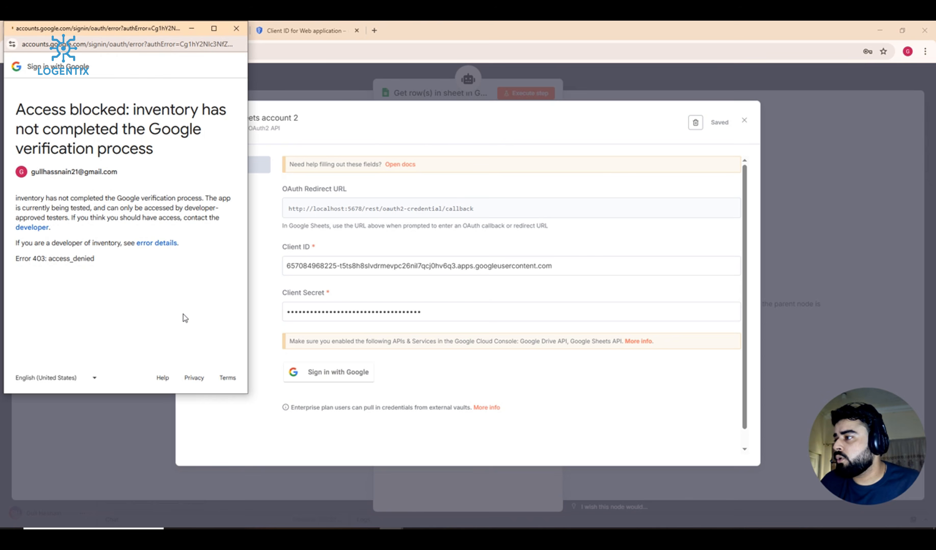
{"action": "left_click", "coordinate": [236, 28]}
Step: Save the Web client 1 settings and open the Data Access scopes page
{"action": "left_click", "coordinate": [304, 31]}
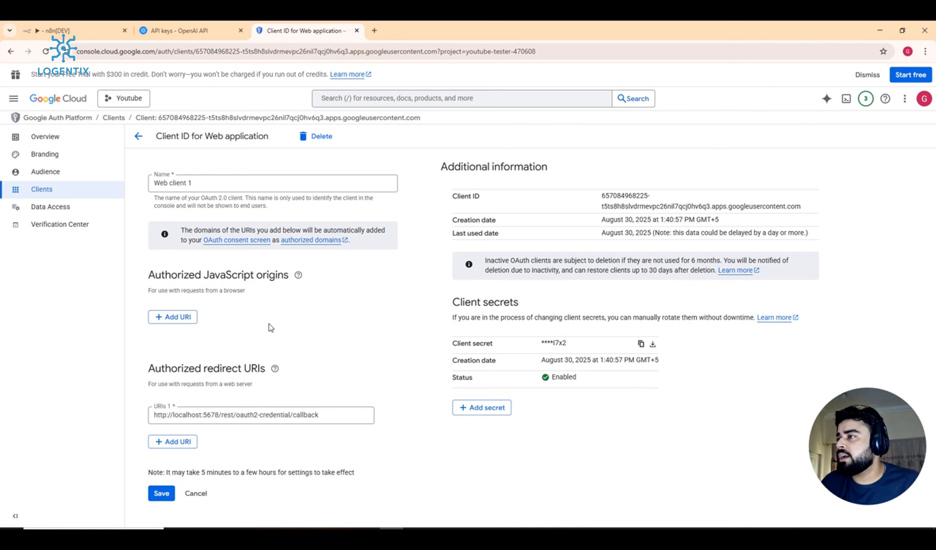
{"action": "left_click", "coordinate": [161, 495]}
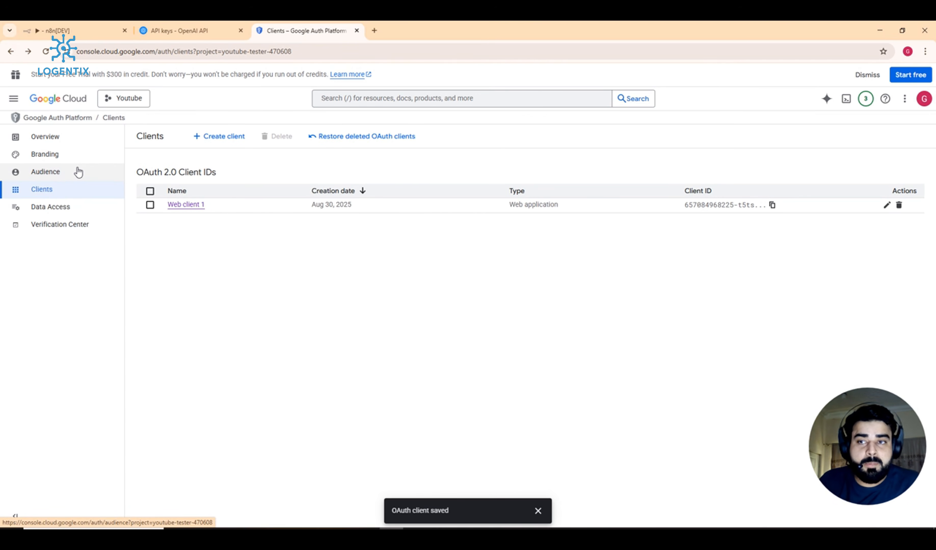
{"action": "left_click", "coordinate": [51, 211]}
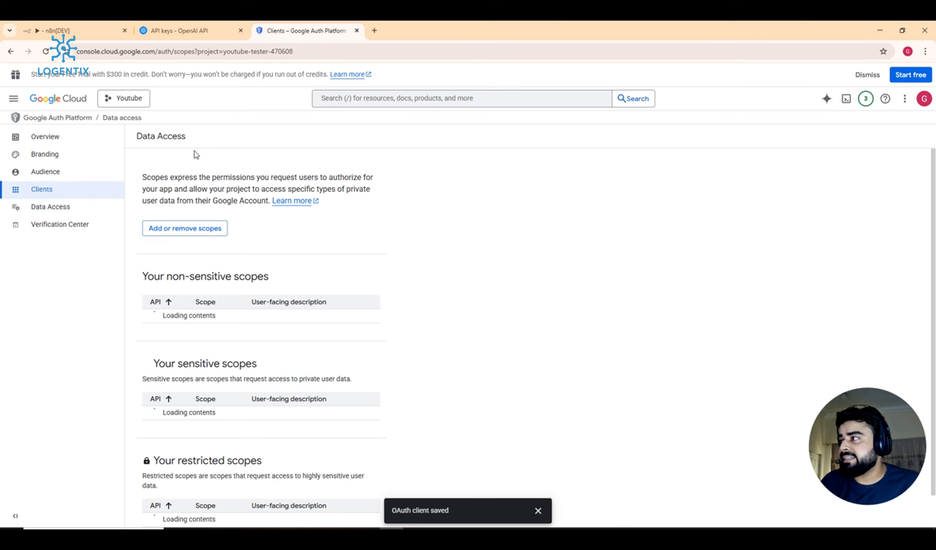
Step: Select all ten listed OAuth scopes and apply them to the app
{"action": "scroll", "coordinate": [196, 189], "scroll_direction": "down", "scroll_amount": 1}
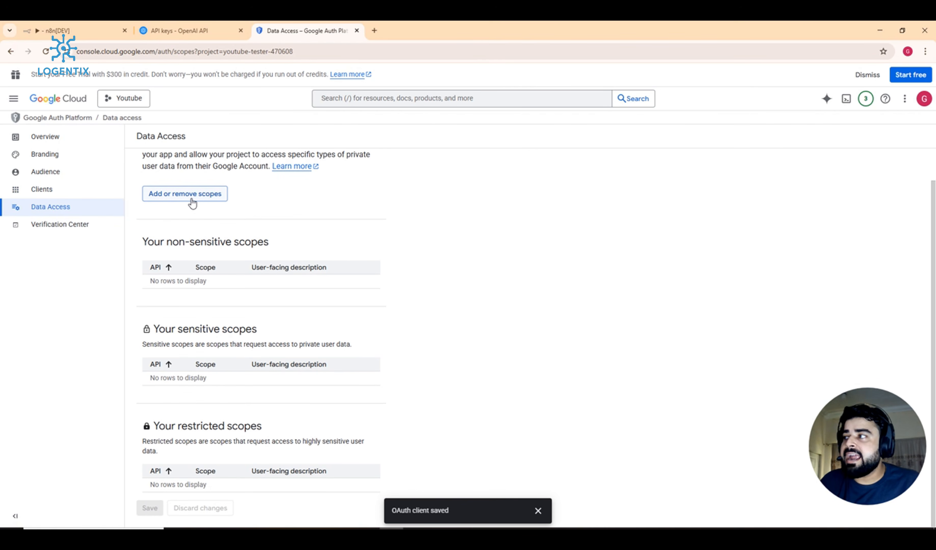
{"action": "scroll", "coordinate": [193, 203], "scroll_direction": "up", "scroll_amount": 1}
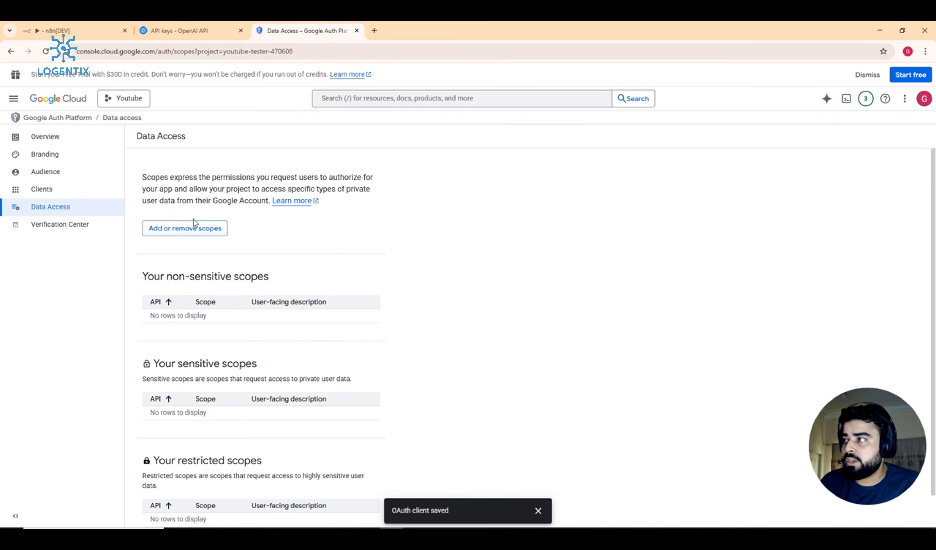
{"action": "left_click", "coordinate": [193, 226]}
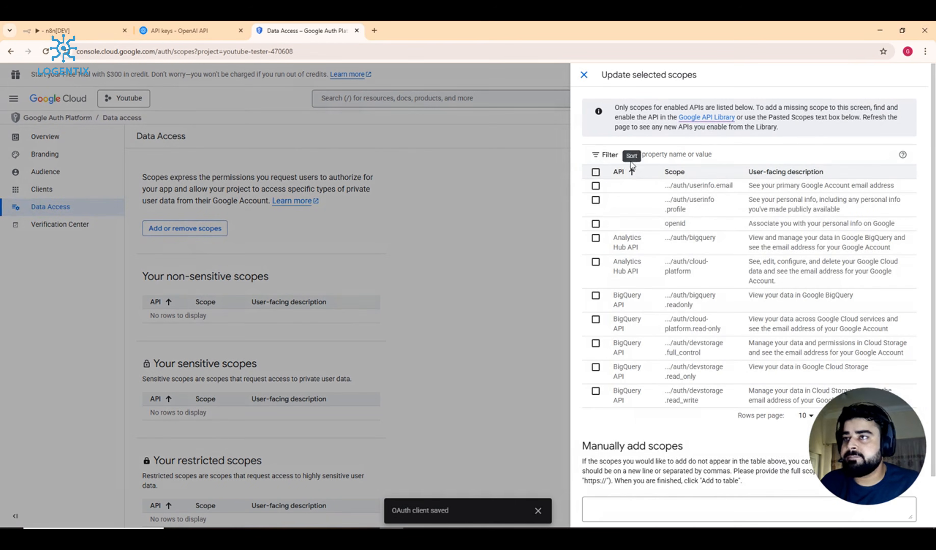
{"action": "left_click", "coordinate": [595, 172]}
{"action": "scroll", "coordinate": [587, 194], "scroll_direction": "down", "scroll_amount": 3}
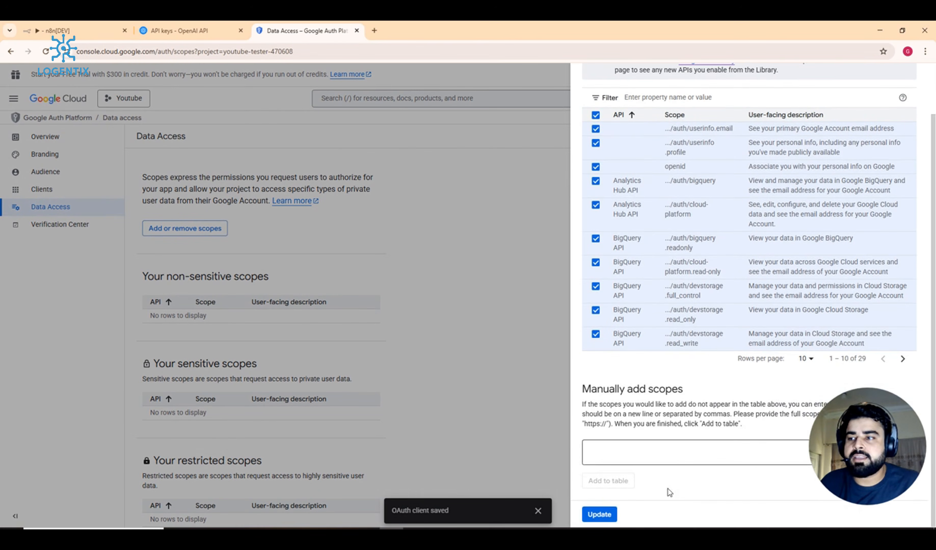
{"action": "left_click", "coordinate": [604, 515]}
Step: Save the data access changes and return to the OAuth Clients list
{"action": "scroll", "coordinate": [406, 245], "scroll_direction": "down", "scroll_amount": 10}
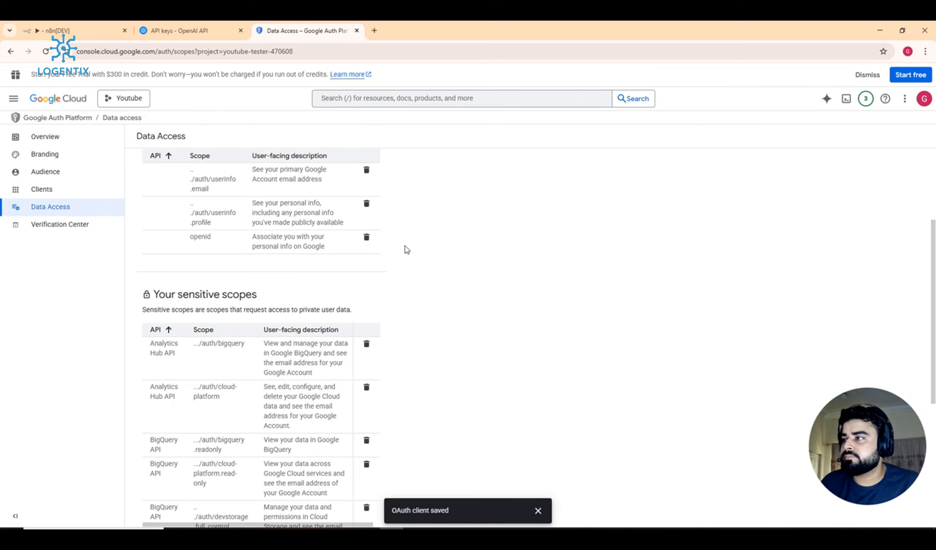
{"action": "scroll", "coordinate": [328, 355], "scroll_direction": "up", "scroll_amount": 2}
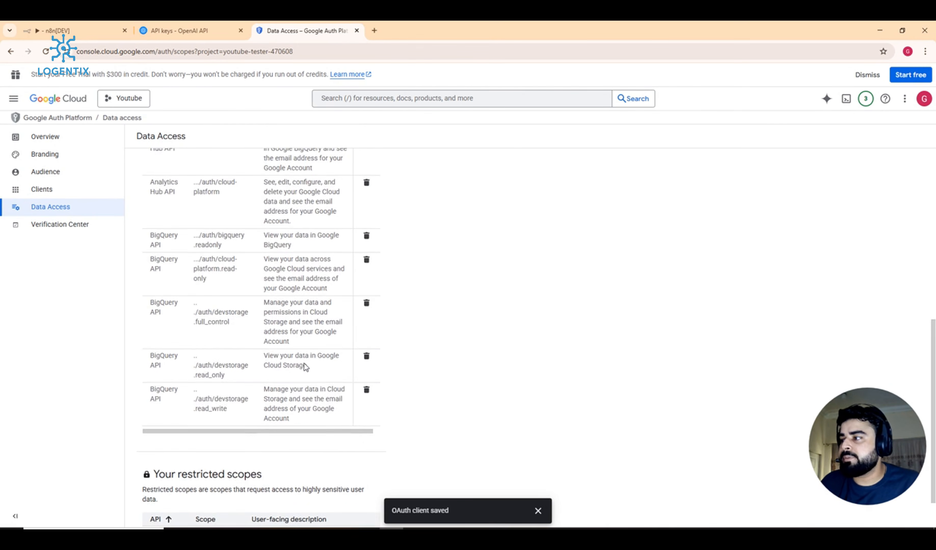
{"action": "scroll", "coordinate": [301, 365], "scroll_direction": "down", "scroll_amount": 2}
{"action": "left_click", "coordinate": [147, 509]}
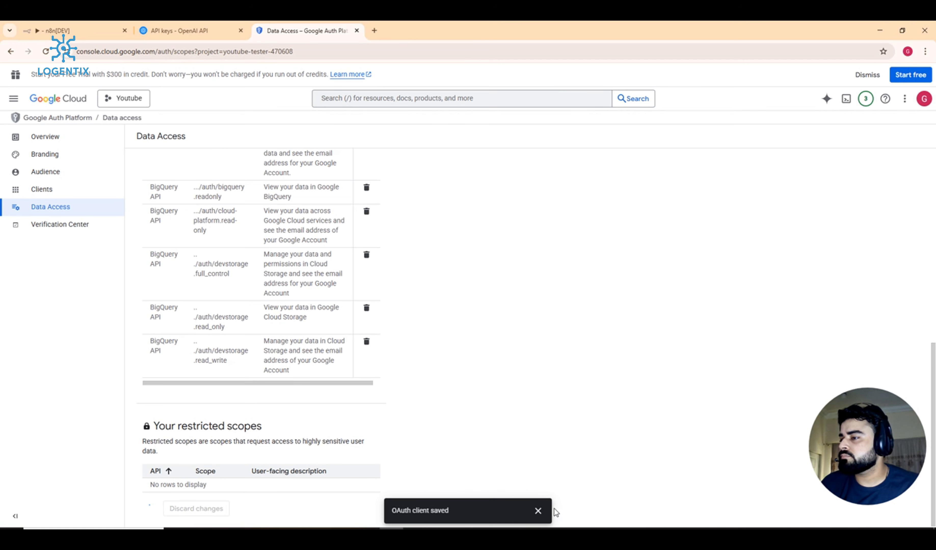
{"action": "left_click", "coordinate": [539, 511]}
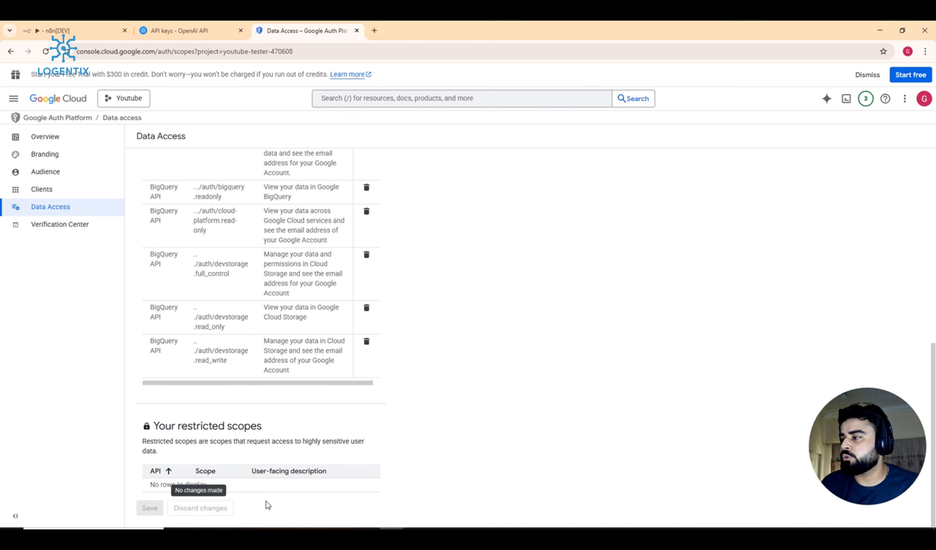
{"action": "scroll", "coordinate": [265, 502], "scroll_direction": "up", "scroll_amount": 15}
{"action": "left_click", "coordinate": [60, 192]}
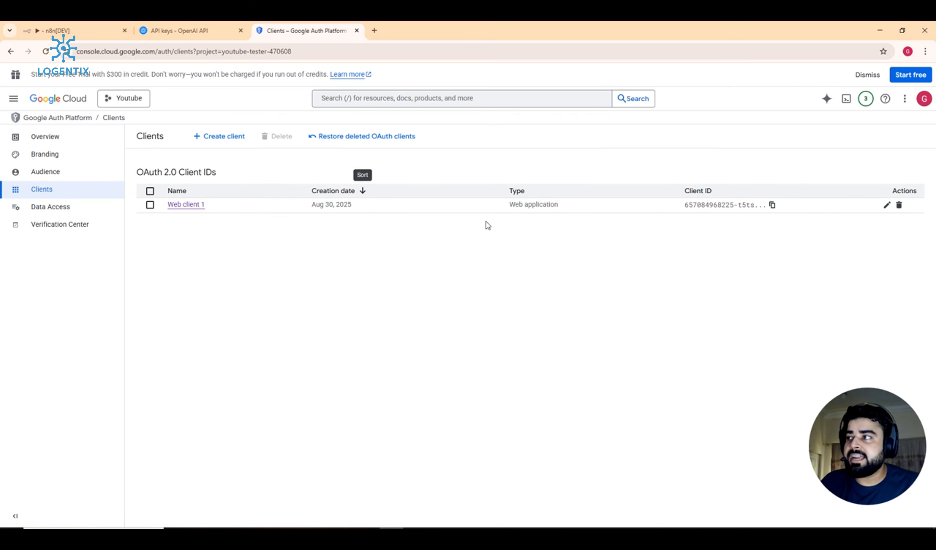
Step: On the Audience page, add the developer's Google account e-mail as the app's test user and save
{"action": "left_click", "coordinate": [49, 174]}
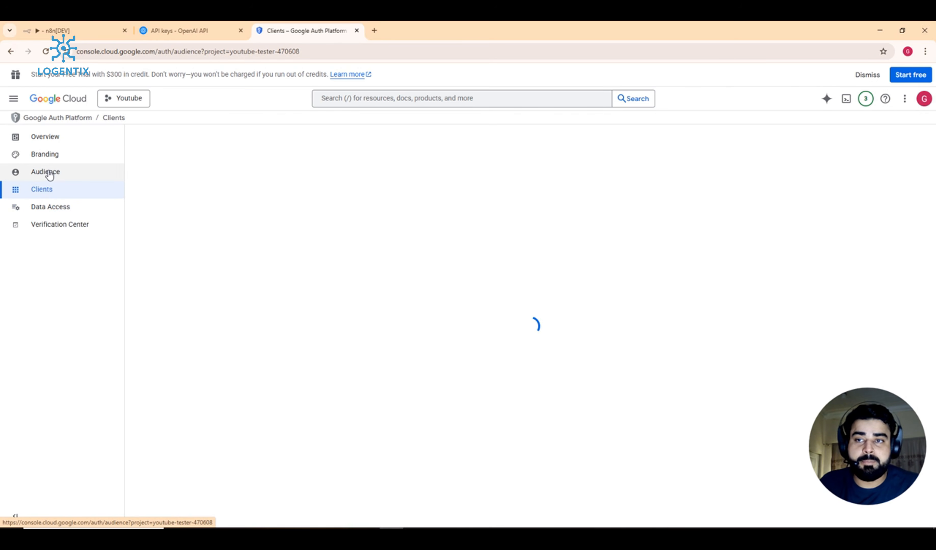
{"action": "scroll", "coordinate": [199, 250], "scroll_direction": "down", "scroll_amount": 2}
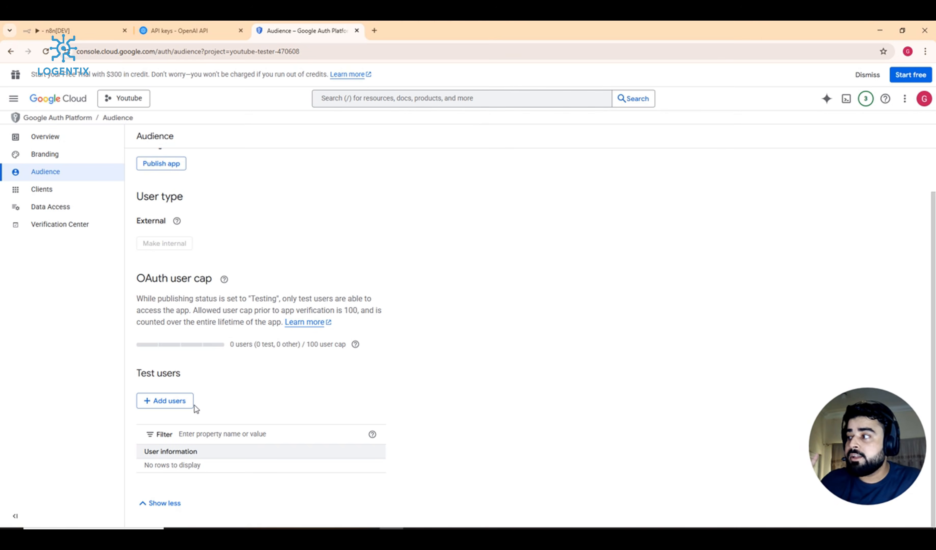
{"action": "left_click", "coordinate": [180, 404]}
{"action": "left_click", "coordinate": [659, 166]}
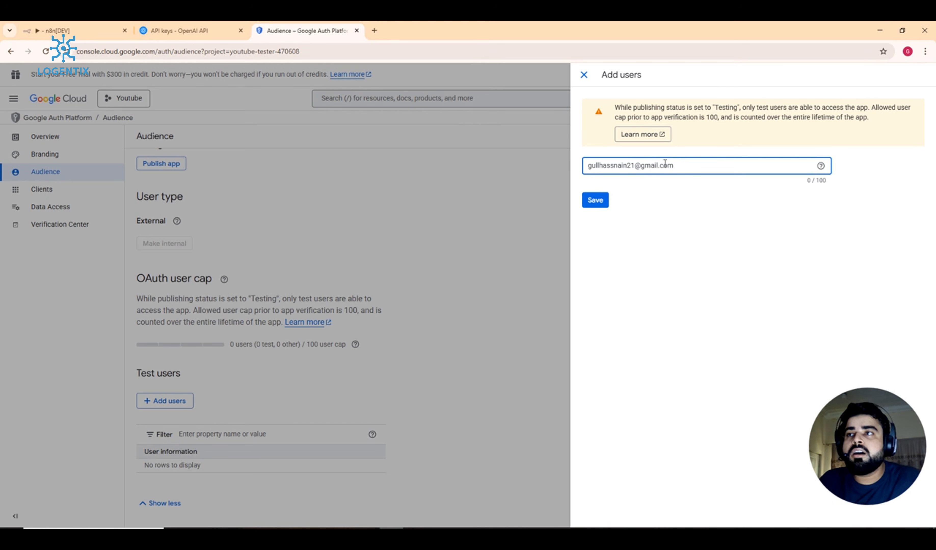
{"action": "left_click", "coordinate": [598, 211]}
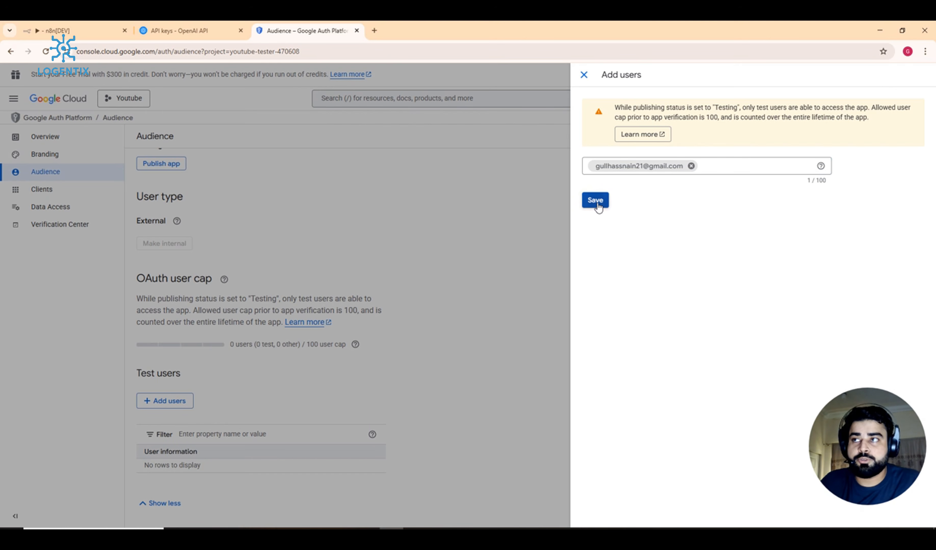
{"action": "left_click", "coordinate": [598, 207]}
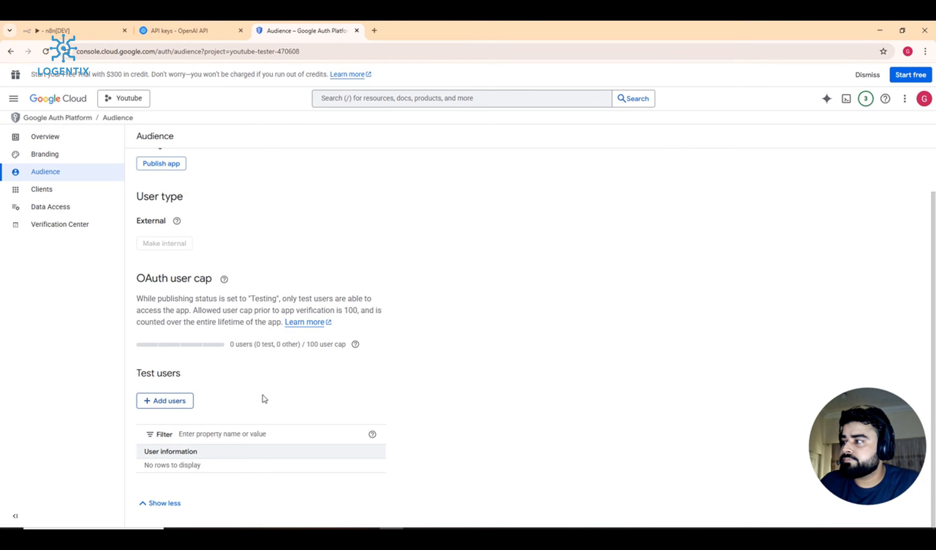
{"action": "left_click", "coordinate": [164, 401]}
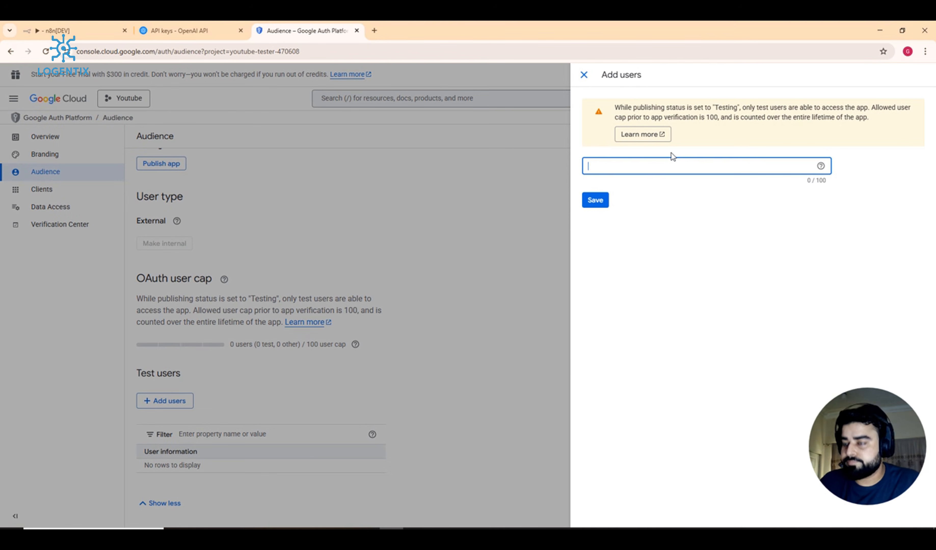
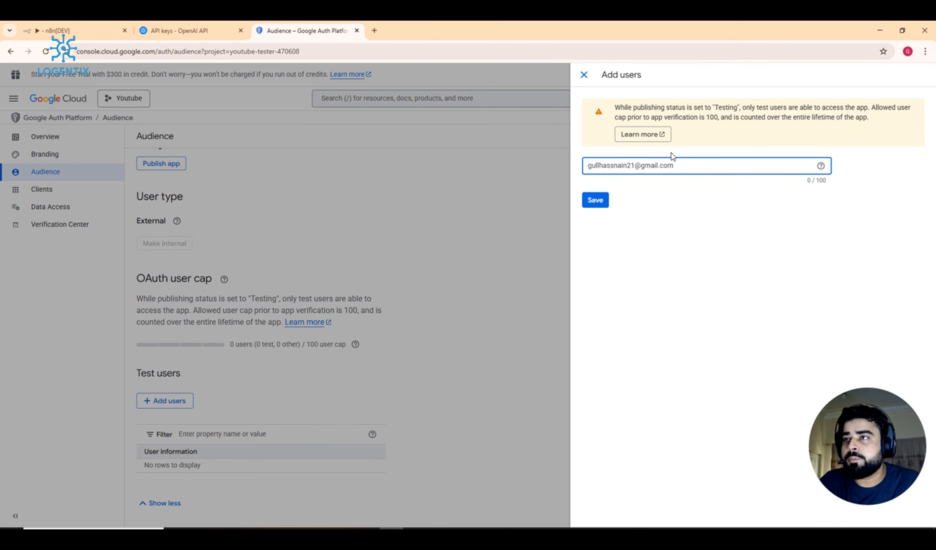
{"action": "left_click", "coordinate": [604, 202]}
{"action": "left_click", "coordinate": [604, 201]}
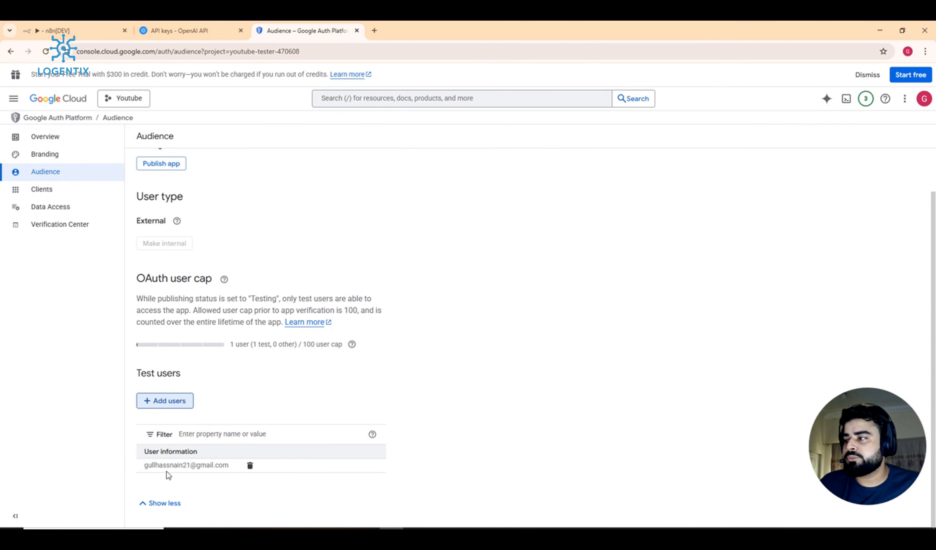
Step: Look over the Branding page for app 'inventory', then go to the Overview
{"action": "scroll", "coordinate": [239, 427], "scroll_direction": "up", "scroll_amount": 1}
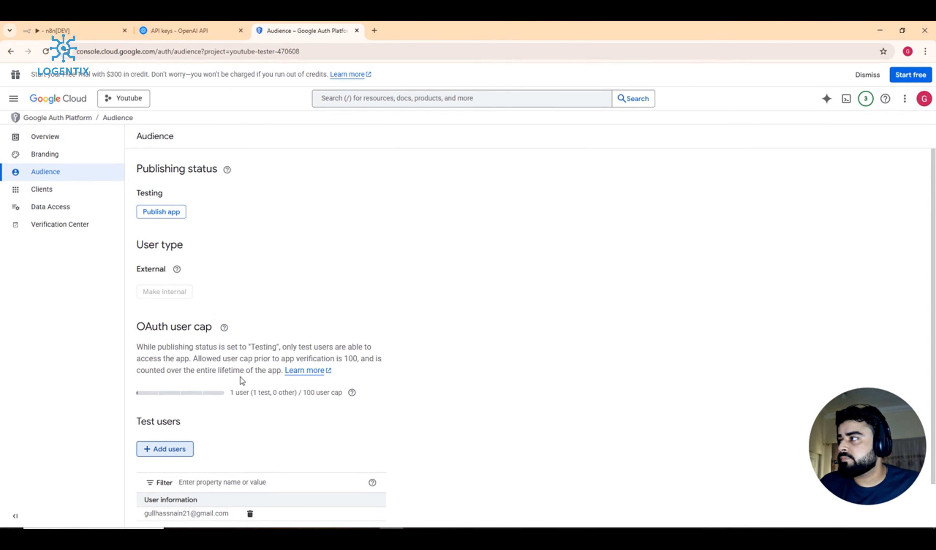
{"action": "left_click", "coordinate": [57, 155]}
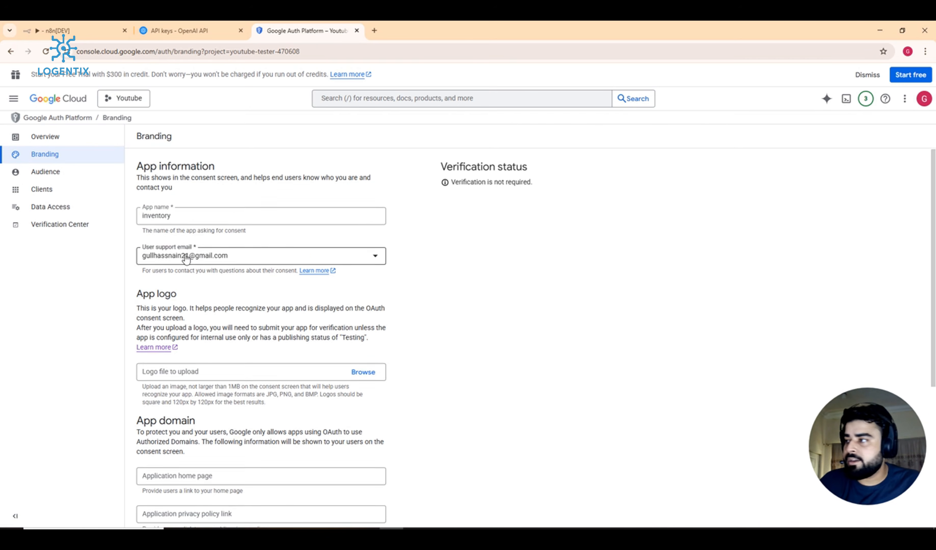
{"action": "scroll", "coordinate": [184, 253], "scroll_direction": "down", "scroll_amount": 6}
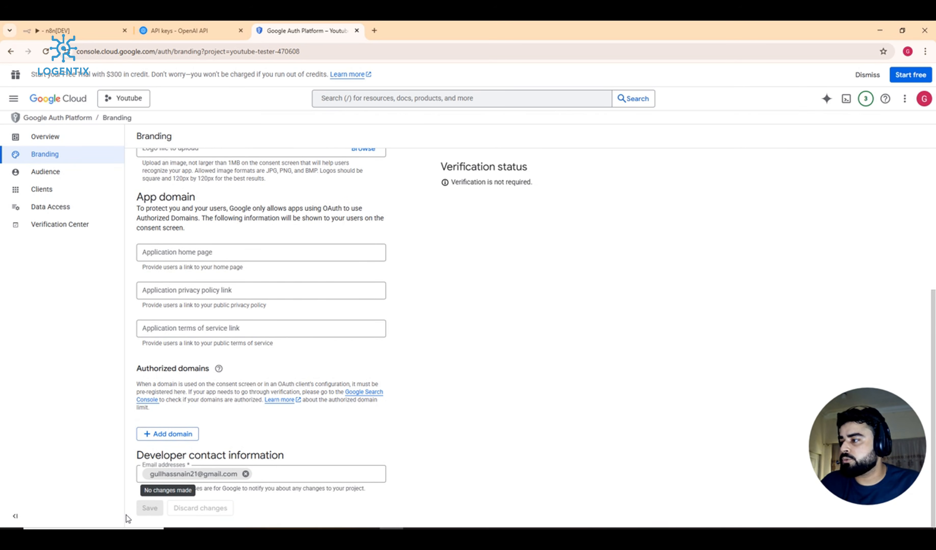
{"action": "left_click", "coordinate": [46, 139]}
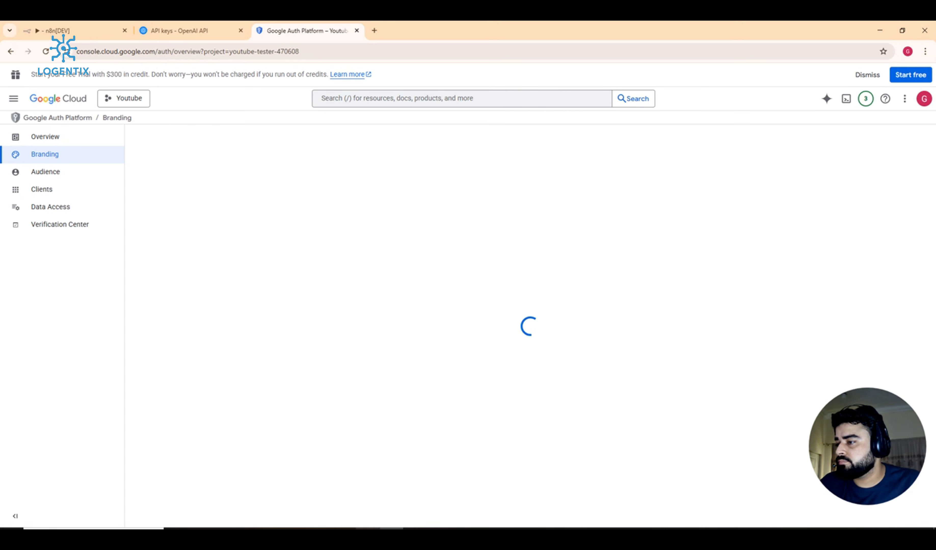
Step: Start Google sign-in for 'Google Sheets account 2', choose the account and pass the unverified-app warning
{"action": "left_click", "coordinate": [96, 29]}
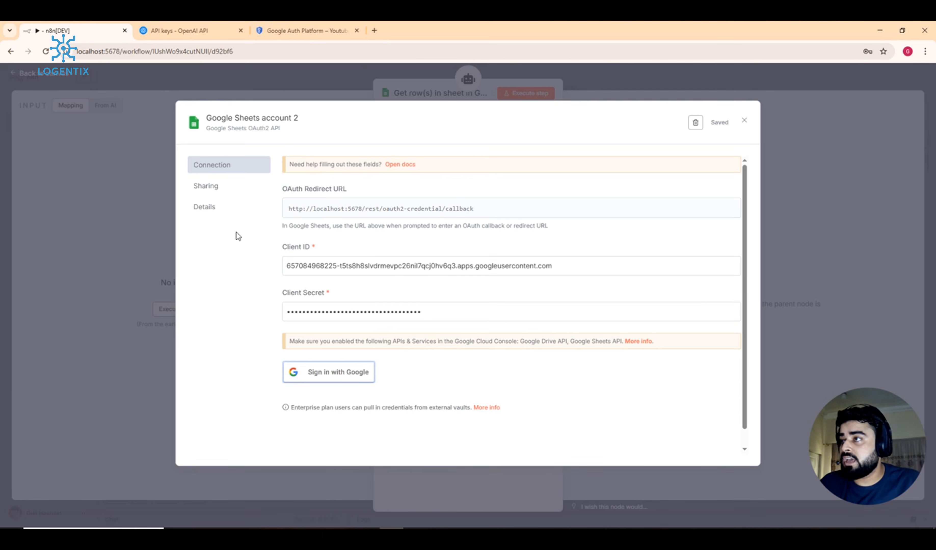
{"action": "left_click", "coordinate": [348, 372]}
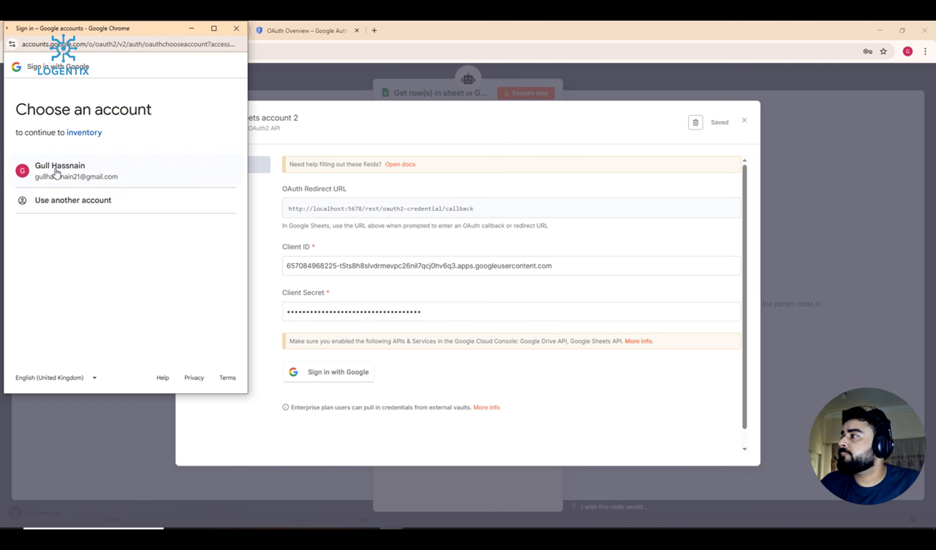
{"action": "left_click", "coordinate": [55, 170]}
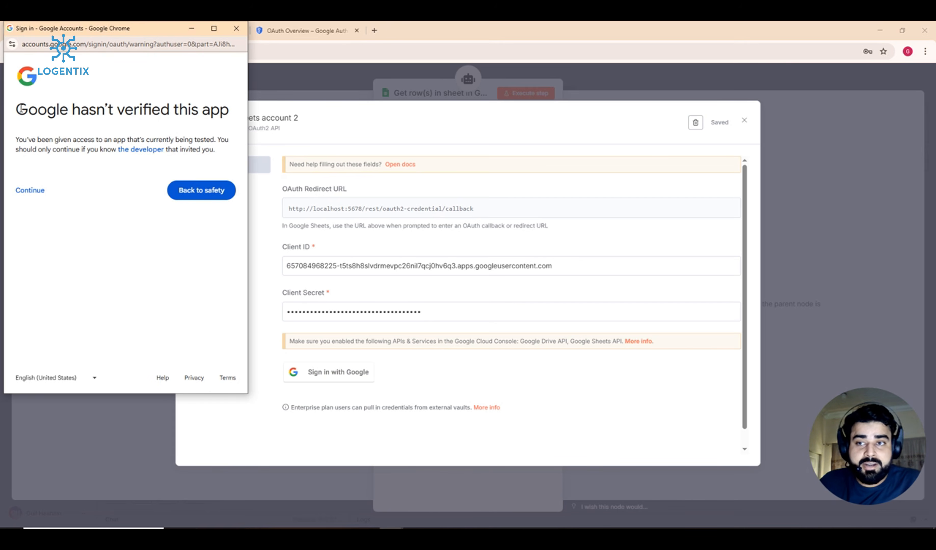
{"action": "left_click", "coordinate": [45, 201]}
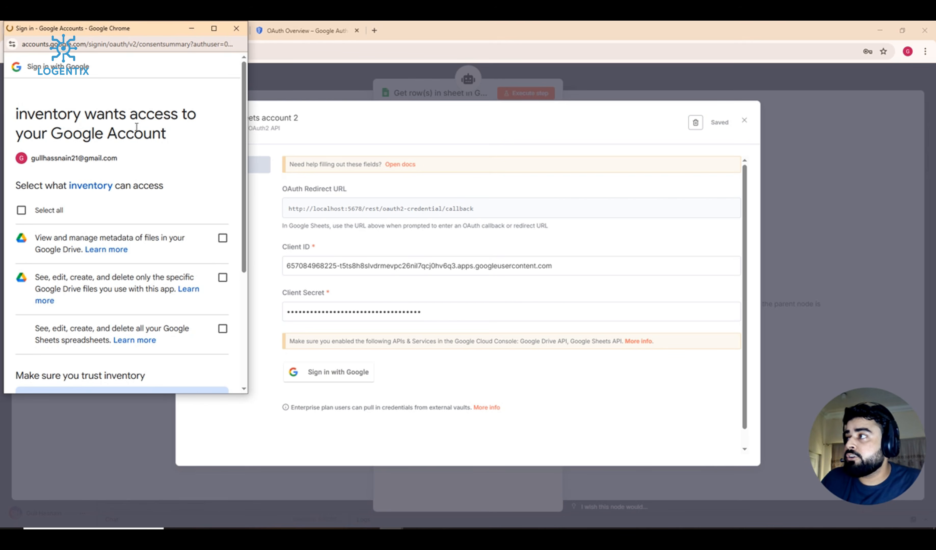
Step: Grant the inventory app all Drive and Sheets permissions and close the Connection successful window
{"action": "scroll", "coordinate": [184, 155], "scroll_direction": "down", "scroll_amount": 3}
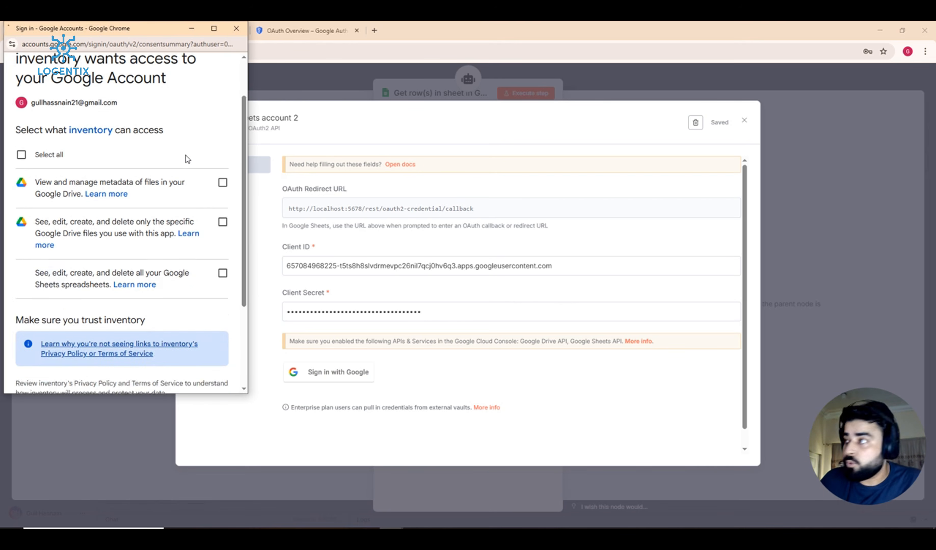
{"action": "scroll", "coordinate": [104, 172], "scroll_direction": "up", "scroll_amount": 3}
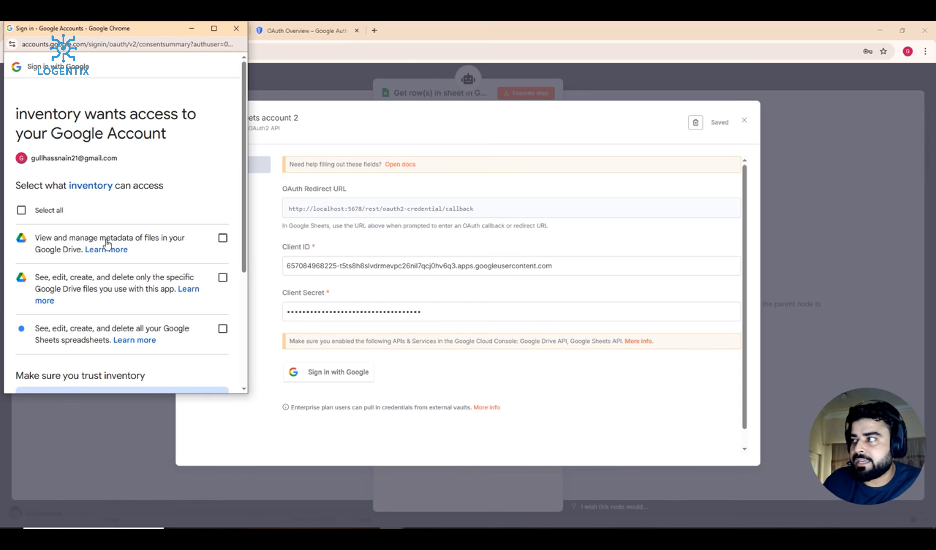
{"action": "scroll", "coordinate": [108, 242], "scroll_direction": "down", "scroll_amount": 1}
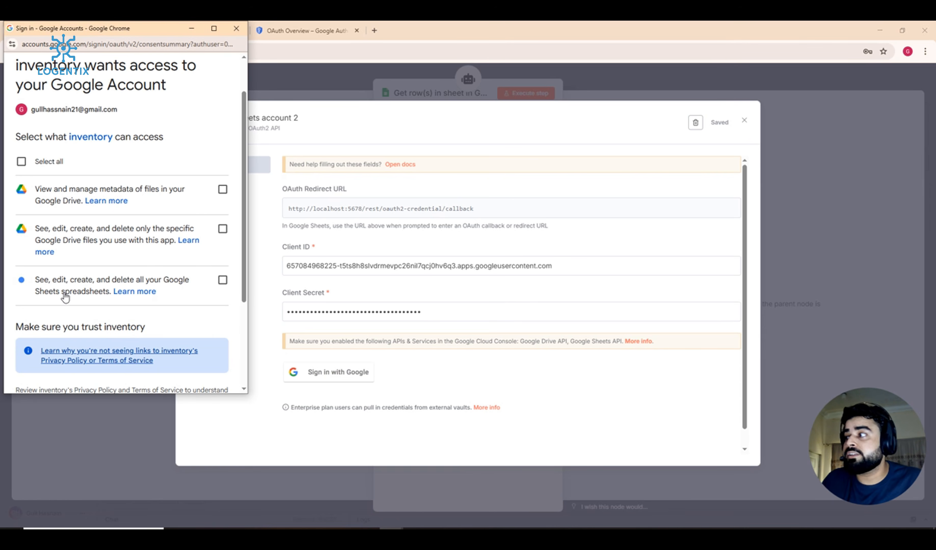
{"action": "left_click", "coordinate": [22, 163]}
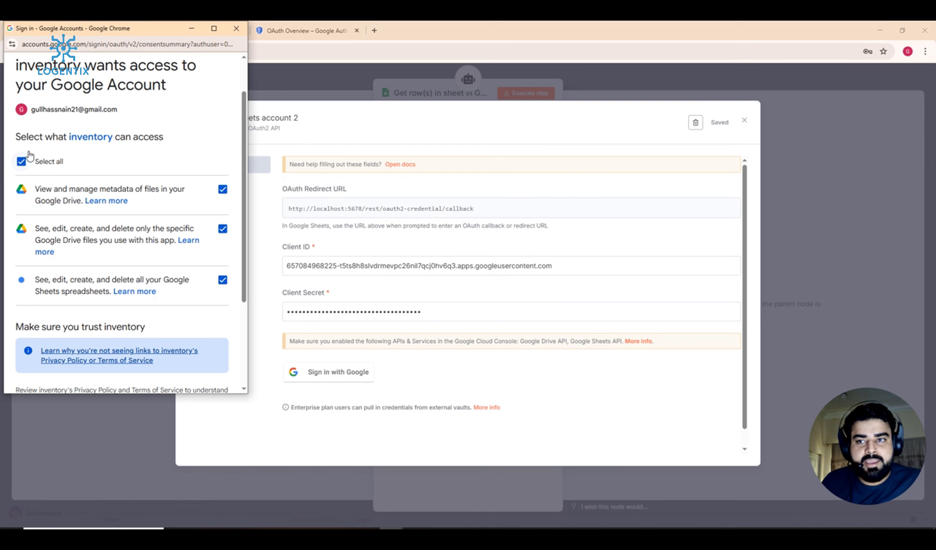
{"action": "scroll", "coordinate": [34, 152], "scroll_direction": "down", "scroll_amount": 3}
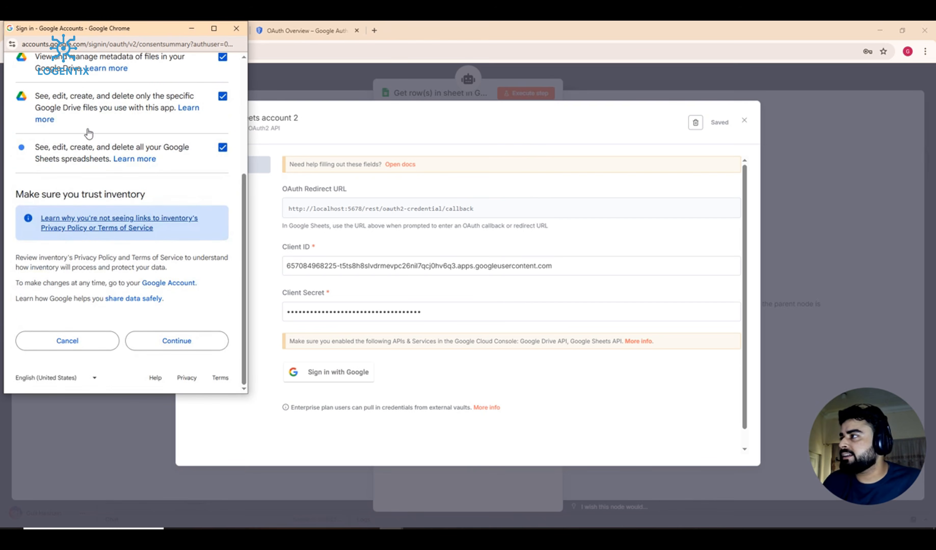
{"action": "scroll", "coordinate": [88, 133], "scroll_direction": "up", "scroll_amount": 3}
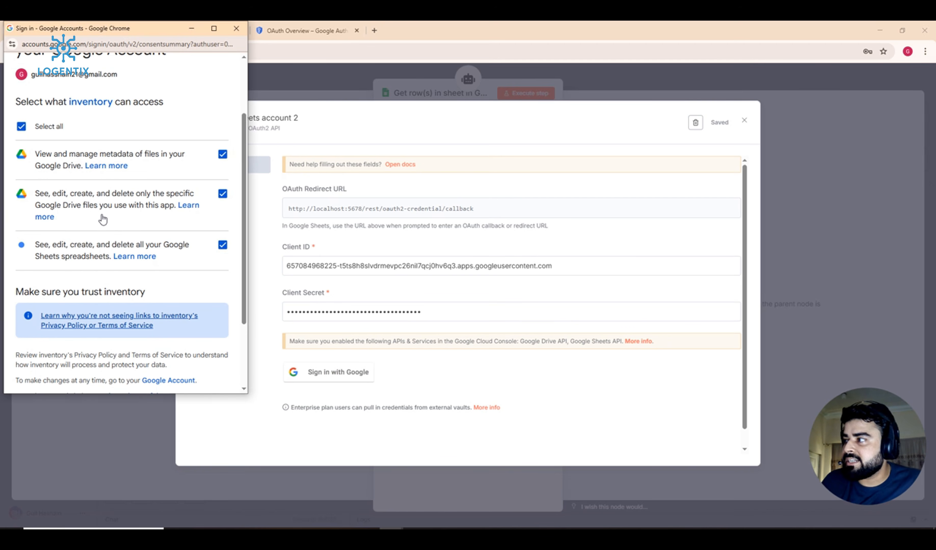
{"action": "scroll", "coordinate": [95, 249], "scroll_direction": "down", "scroll_amount": 3}
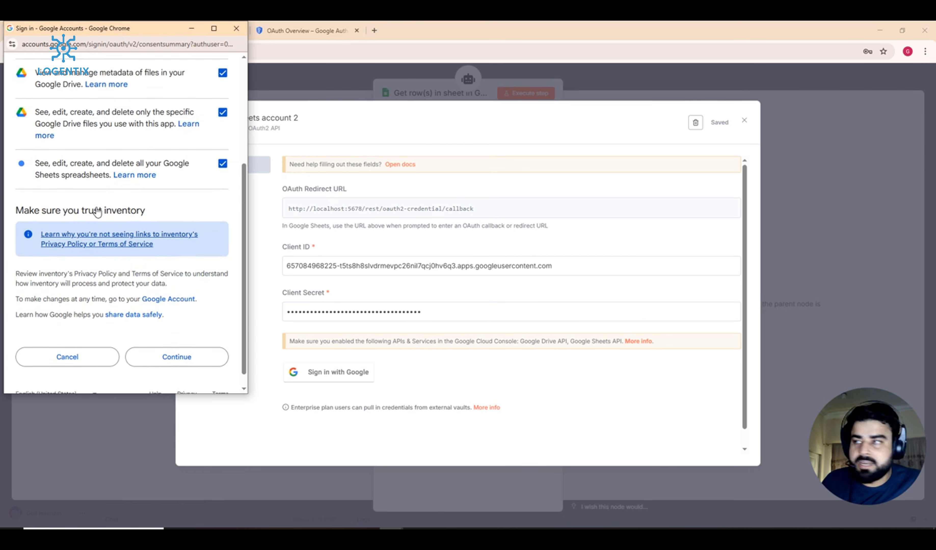
{"action": "left_click", "coordinate": [146, 340]}
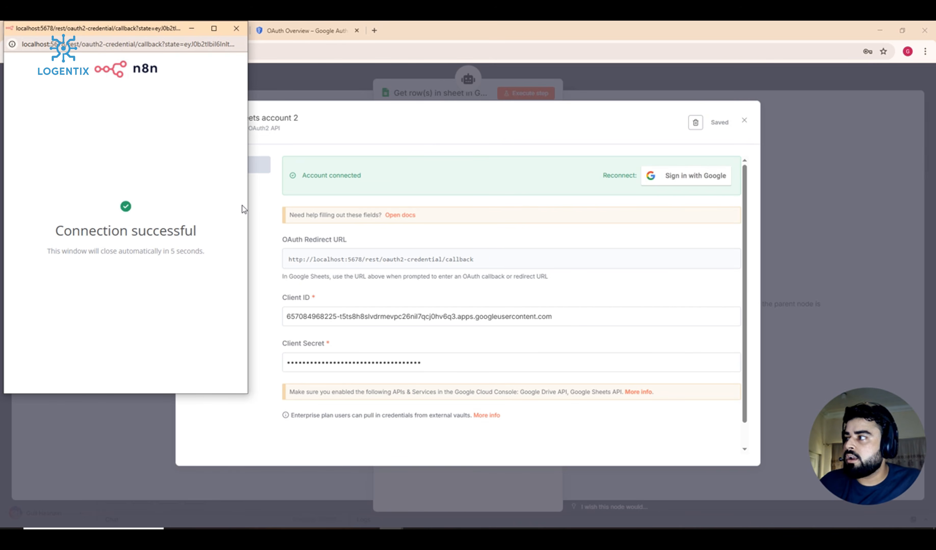
{"action": "left_click", "coordinate": [229, 34]}
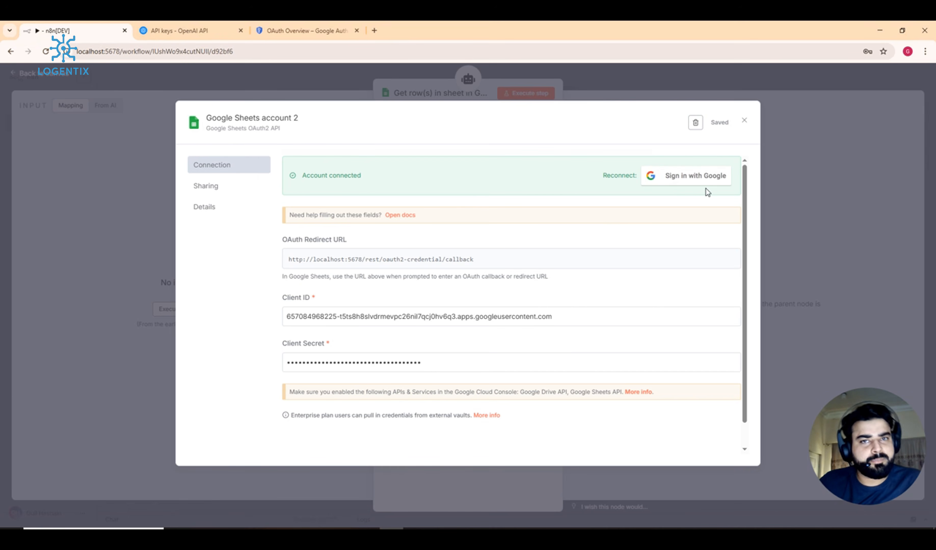
Step: Close the credential modal, list spreadsheets in the Document dropdown, and open a new Chrome tab
{"action": "left_click", "coordinate": [675, 85]}
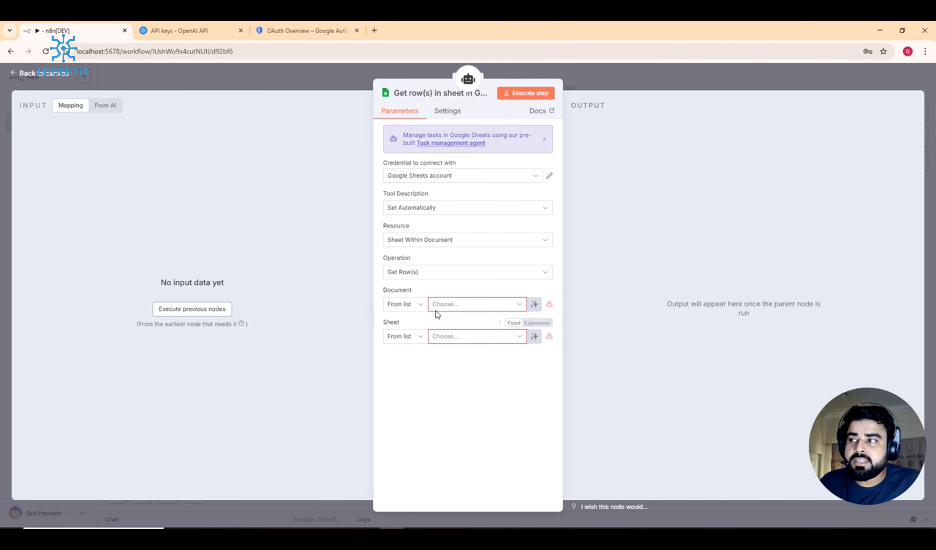
{"action": "left_click", "coordinate": [463, 305]}
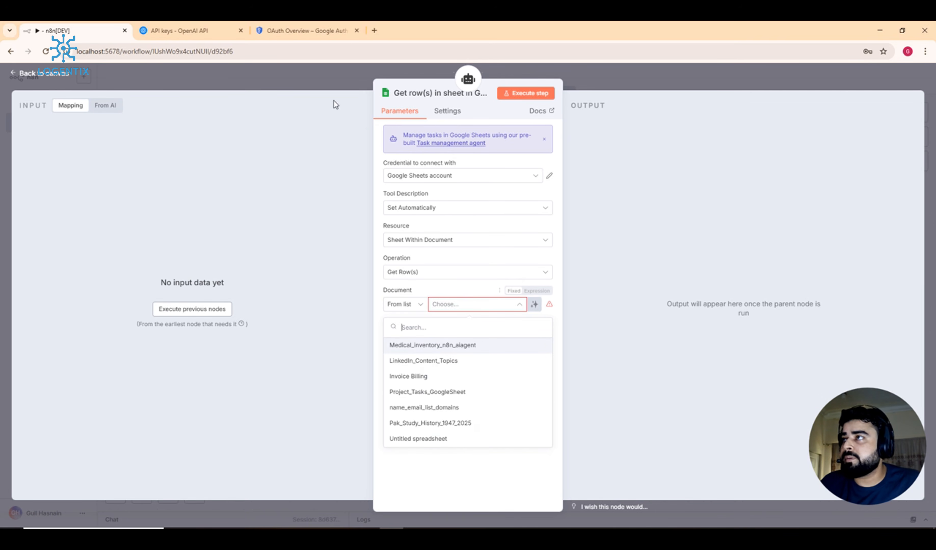
{"action": "left_click", "coordinate": [371, 38]}
Step: Search 'spread' in the new tab to reach the Google Sheets file list, then return to n8n
{"action": "left_click", "coordinate": [367, 44]}
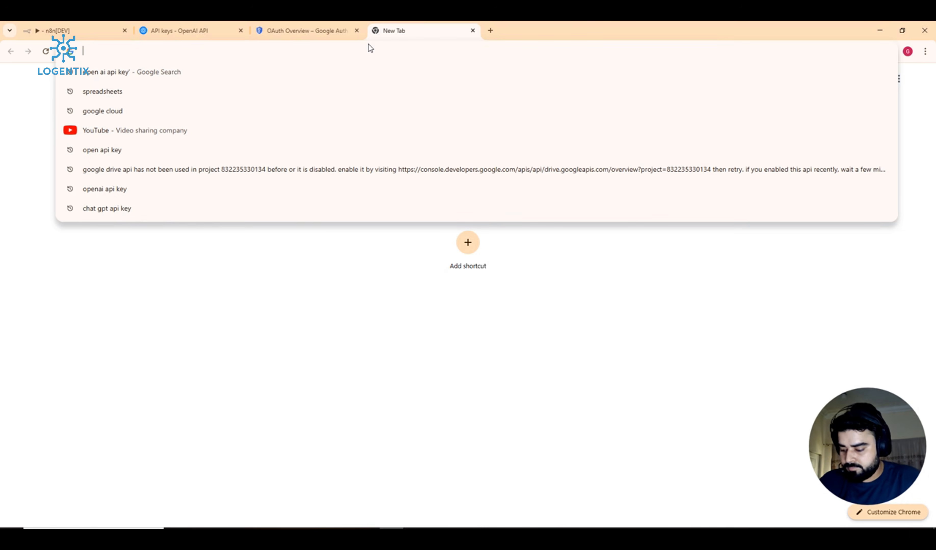
{"action": "type", "text": "spread"}
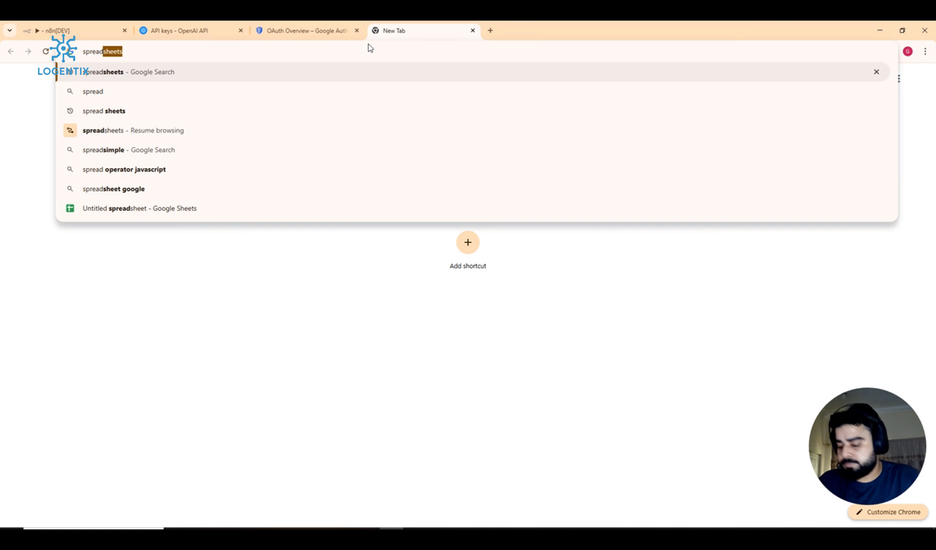
{"action": "key", "text": "Return"}
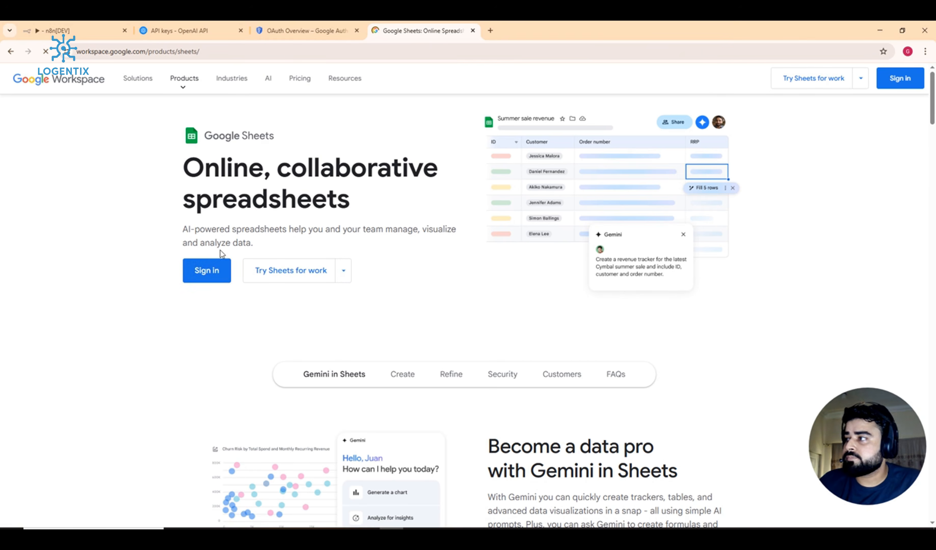
{"action": "left_click", "coordinate": [219, 271]}
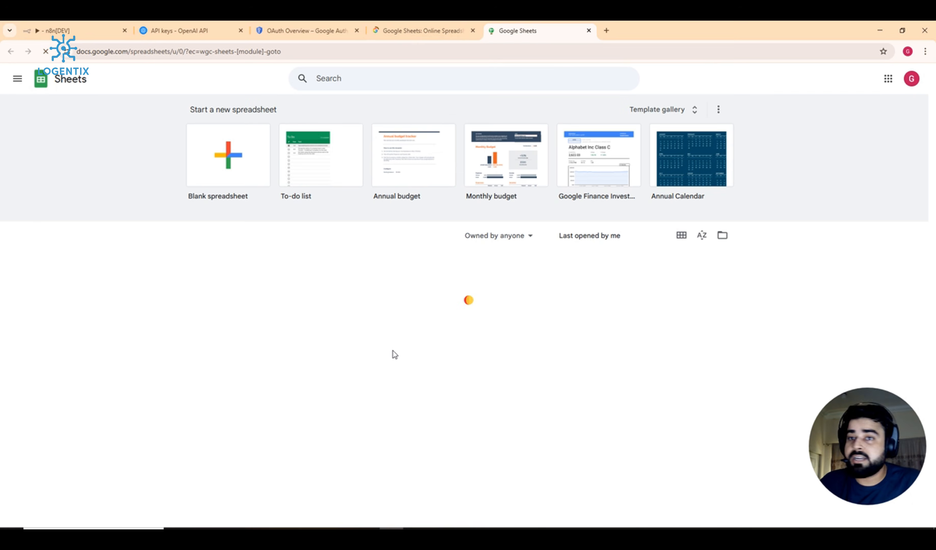
{"action": "left_click", "coordinate": [113, 27]}
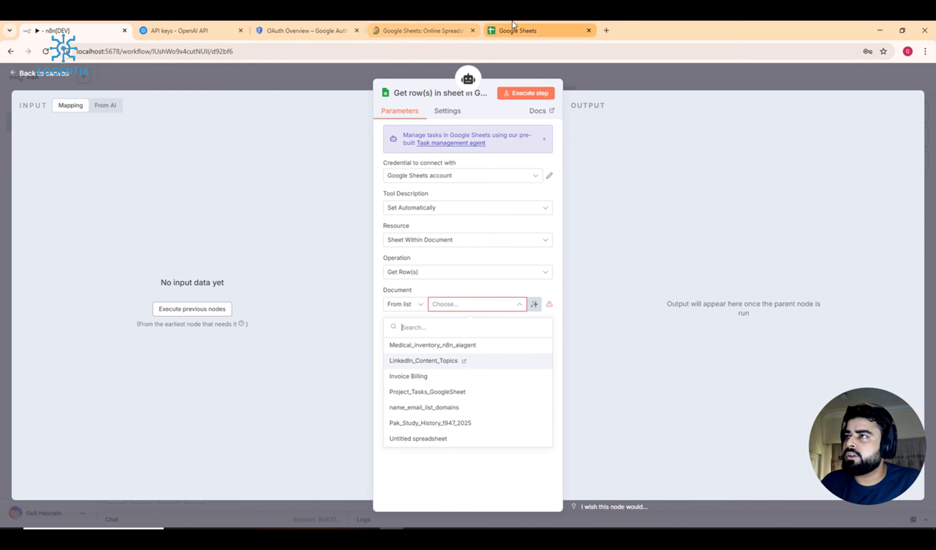
{"action": "left_click", "coordinate": [517, 31]}
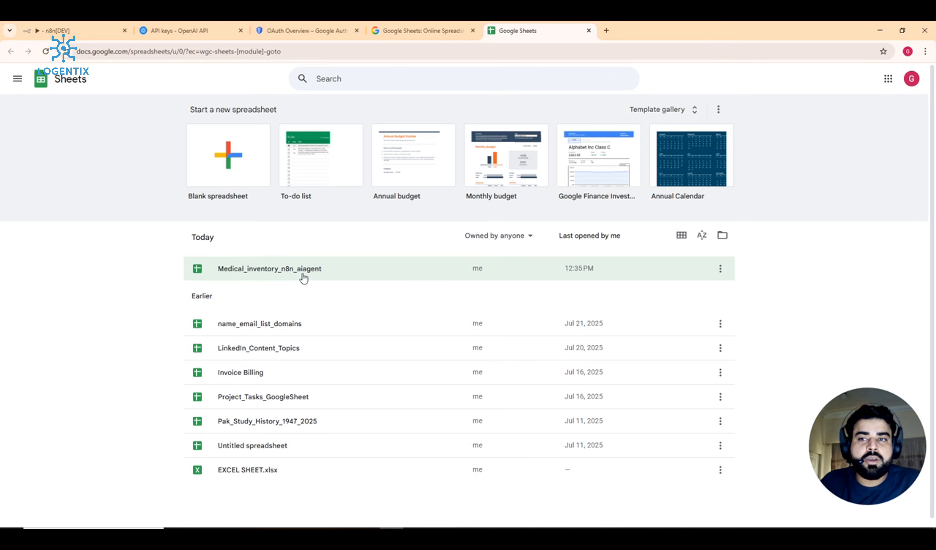
{"action": "left_click", "coordinate": [85, 24]}
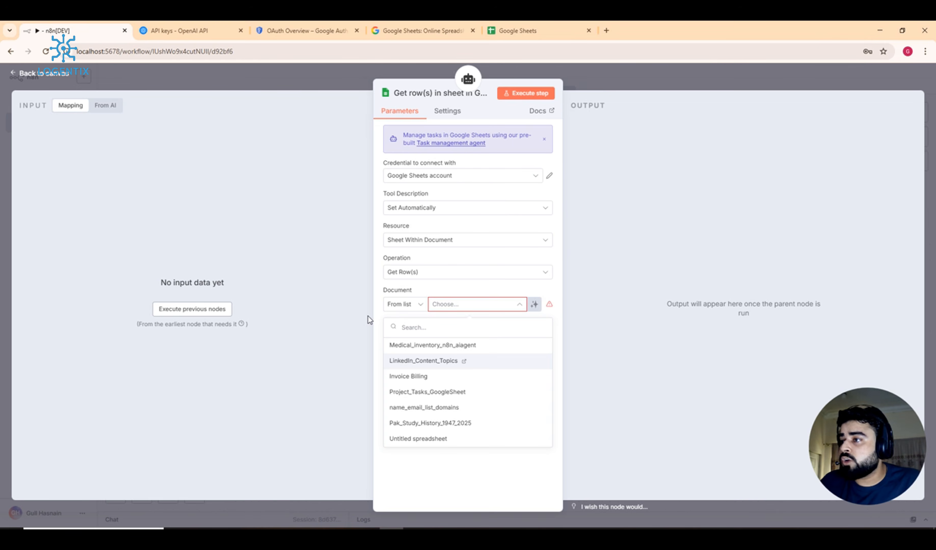
Step: Set Document to Medical_inventory_n8n_aiagent and Sheet to medical_inventory_detailed, then open that spreadsheet
{"action": "left_click", "coordinate": [443, 351]}
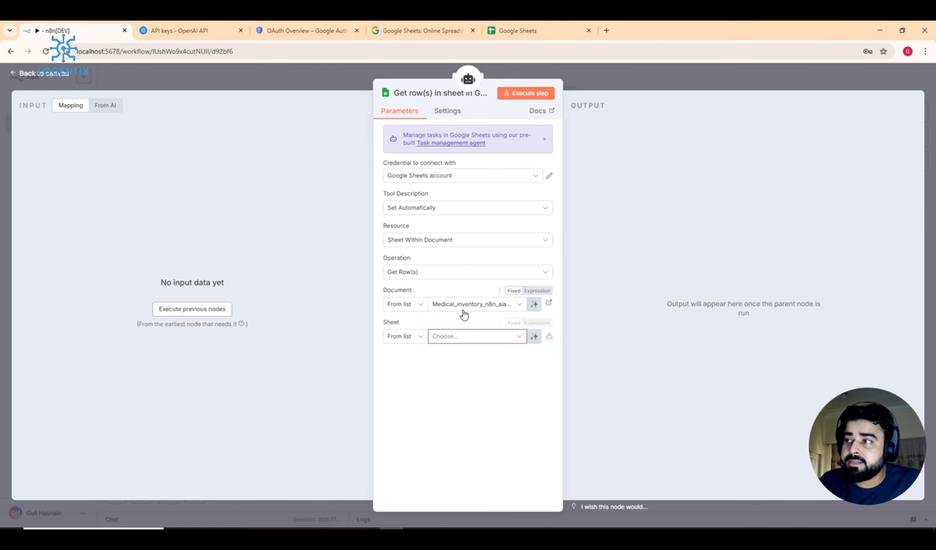
{"action": "left_click", "coordinate": [468, 334]}
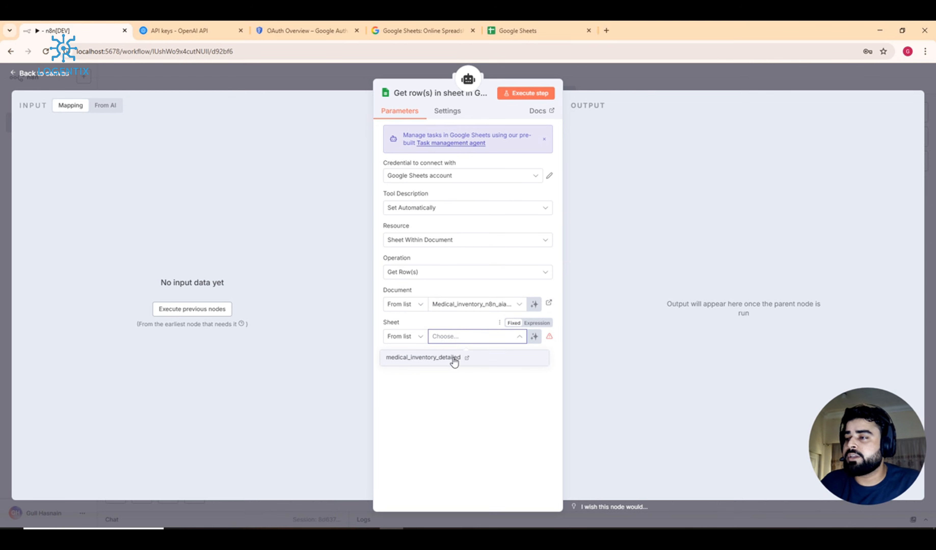
{"action": "left_click", "coordinate": [431, 359]}
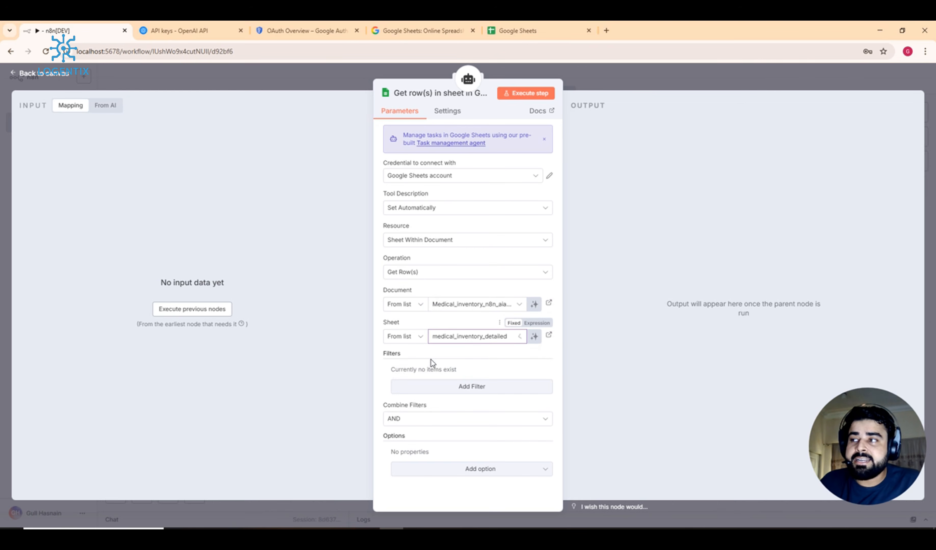
{"action": "left_click", "coordinate": [516, 23]}
{"action": "left_click", "coordinate": [301, 270]}
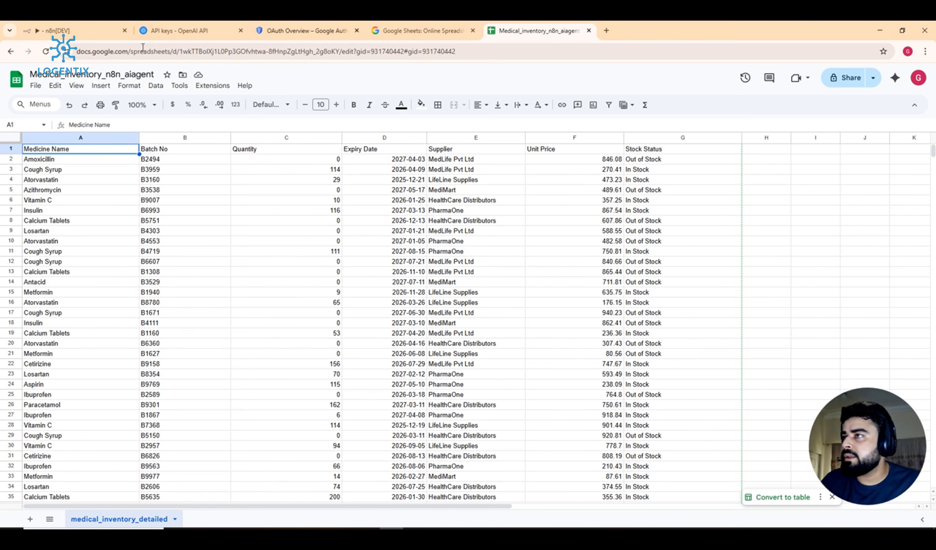
Step: Scroll through the medical_inventory_detailed rows from cell A5 and back to the top
{"action": "left_click", "coordinate": [133, 194]}
{"action": "scroll", "coordinate": [63, 295], "scroll_direction": "down", "scroll_amount": 8}
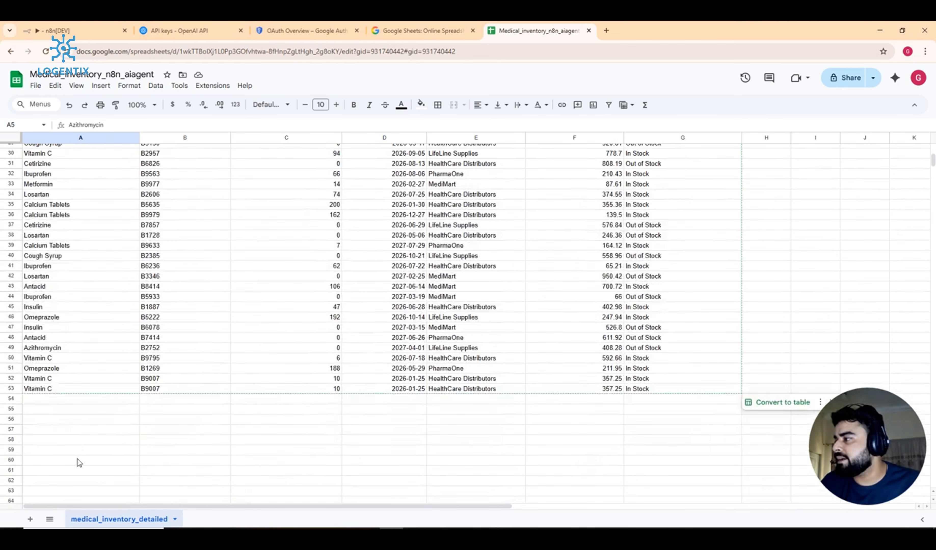
{"action": "scroll", "coordinate": [189, 393], "scroll_direction": "up", "scroll_amount": 8}
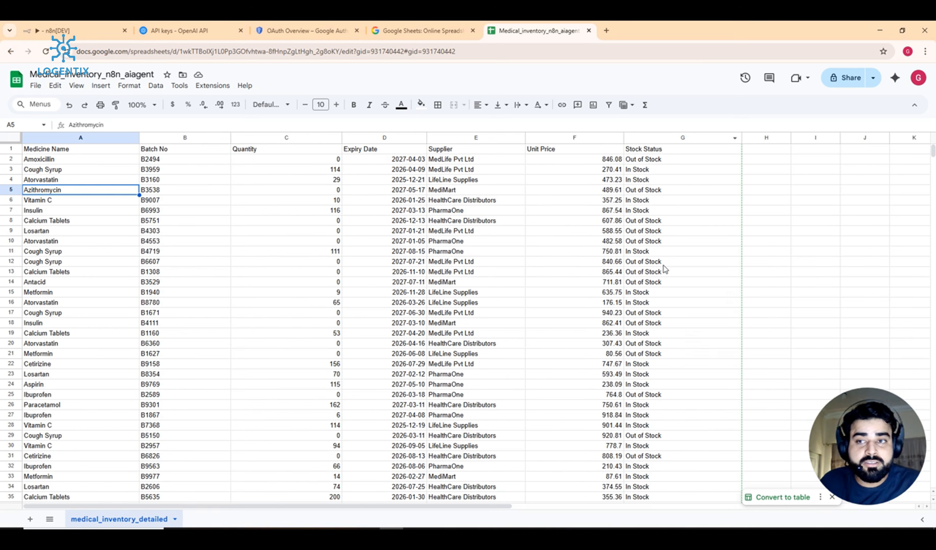
{"action": "scroll", "coordinate": [623, 261], "scroll_direction": "down", "scroll_amount": 5}
{"action": "scroll", "coordinate": [598, 279], "scroll_direction": "up", "scroll_amount": 5}
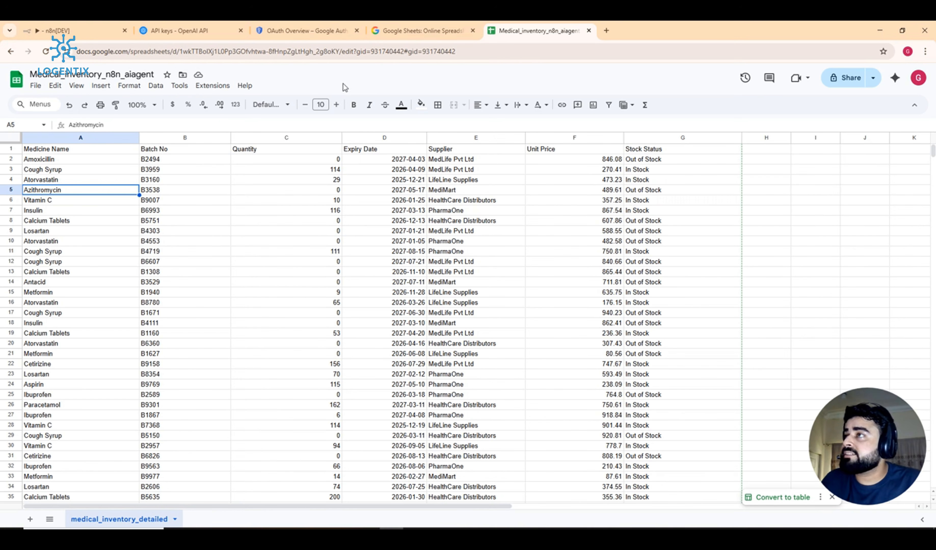
Step: Close the node settings and rearrange the Google Sheets tool, OpenAI Chat Model and Simple Memory nodes
{"action": "left_click", "coordinate": [36, 30]}
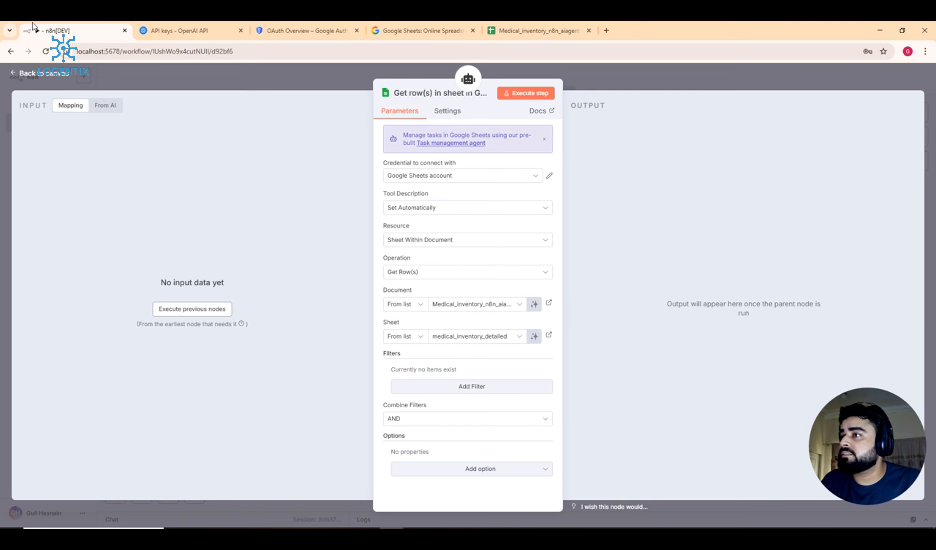
{"action": "left_click", "coordinate": [652, 79]}
{"action": "left_click_drag", "start_coordinate": [561, 434], "coordinate": [595, 392]}
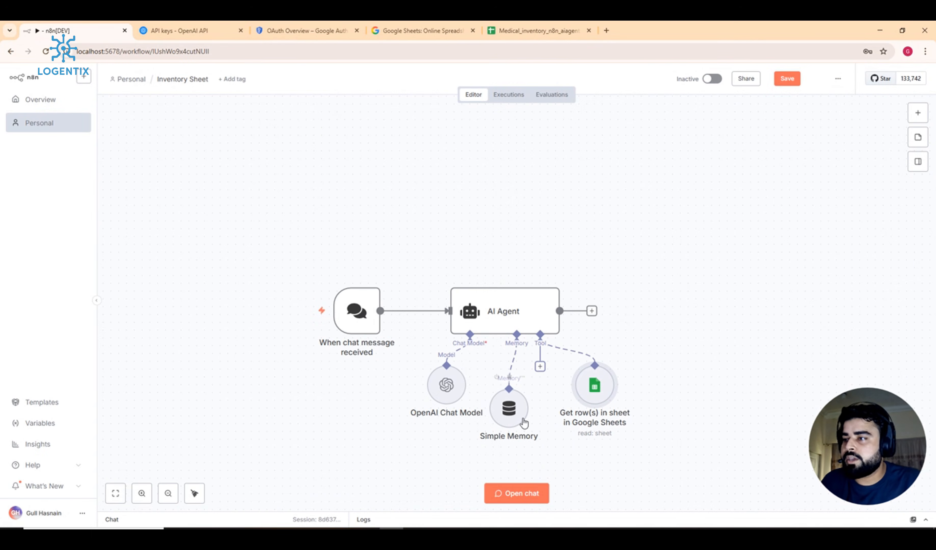
{"action": "left_click_drag", "start_coordinate": [447, 388], "coordinate": [424, 395]}
{"action": "left_click_drag", "start_coordinate": [508, 409], "coordinate": [507, 393]}
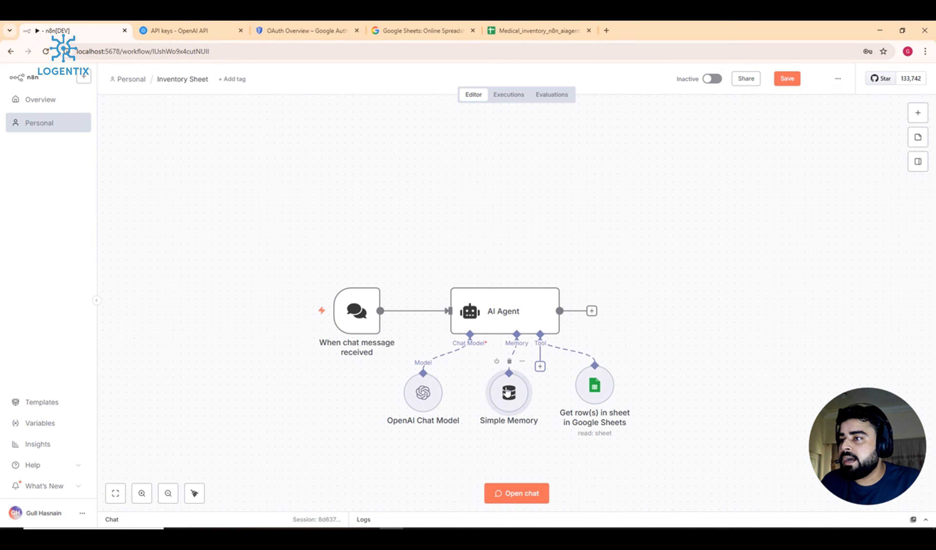
Step: Select all workflow nodes and move the whole workflow higher on the canvas
{"action": "left_click", "coordinate": [538, 31]}
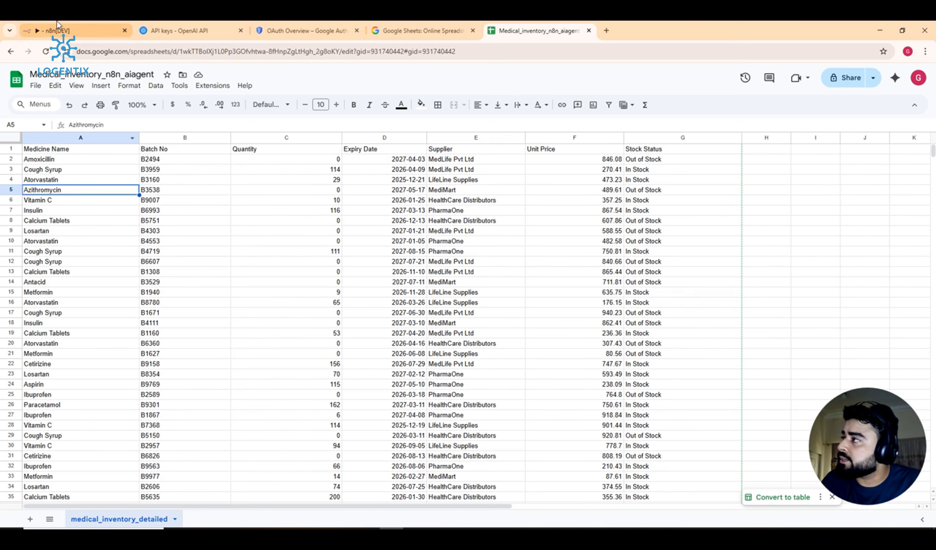
{"action": "left_click", "coordinate": [56, 31]}
{"action": "left_click_drag", "start_coordinate": [291, 189], "coordinate": [678, 491]}
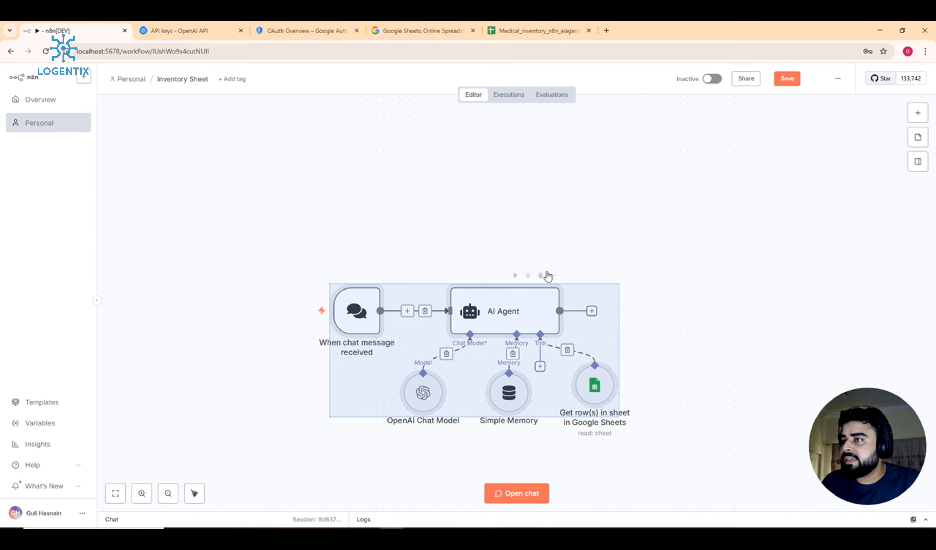
{"action": "left_click_drag", "start_coordinate": [552, 301], "coordinate": [567, 191]}
{"action": "mouse_move", "coordinate": [359, 212]}
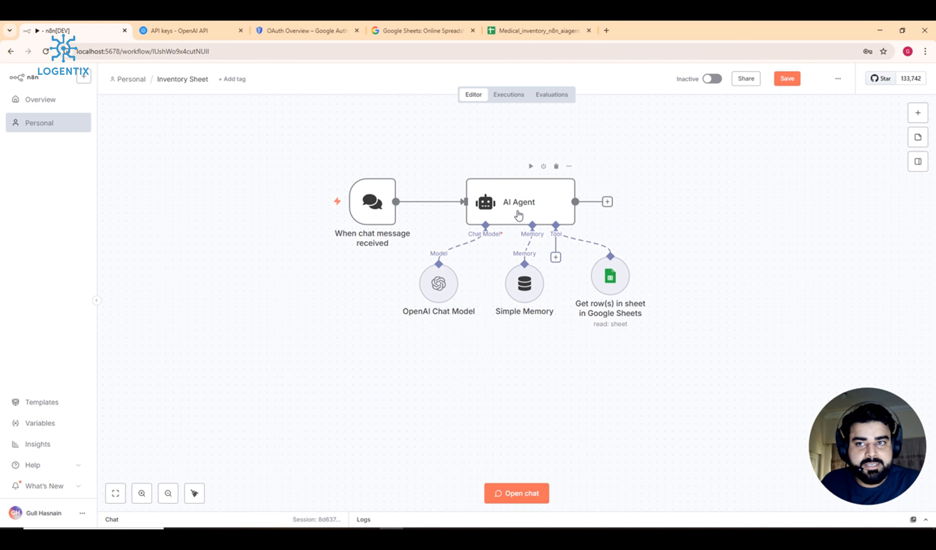
{"action": "mouse_move", "coordinate": [444, 302]}
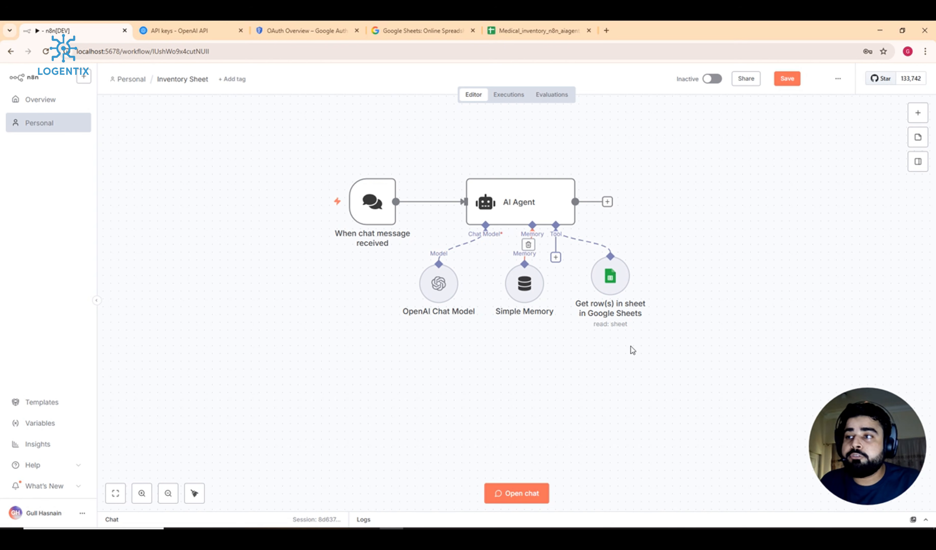
Step: Send 'Hey' in the test chat and enlarge the Chat/Logs panel to see the reply
{"action": "left_click", "coordinate": [528, 490]}
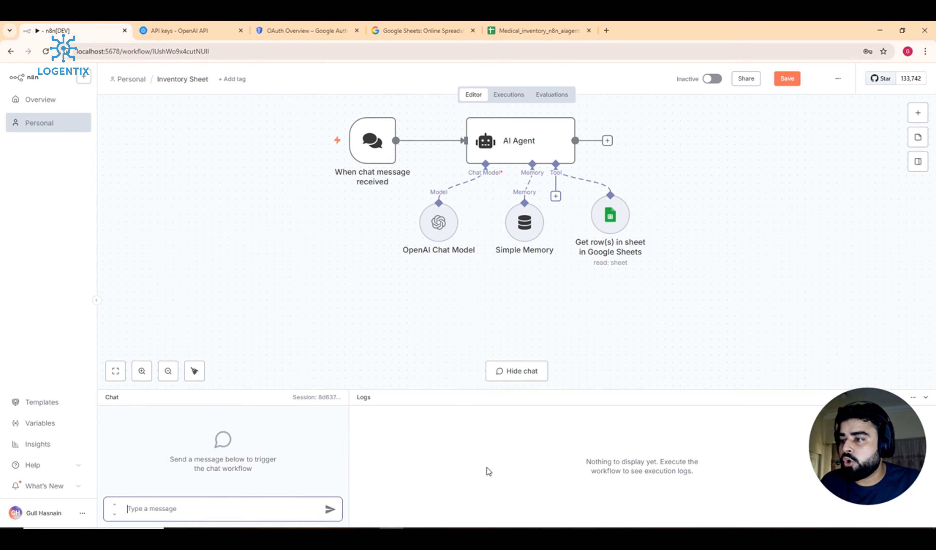
{"action": "type", "text": "Hey"}
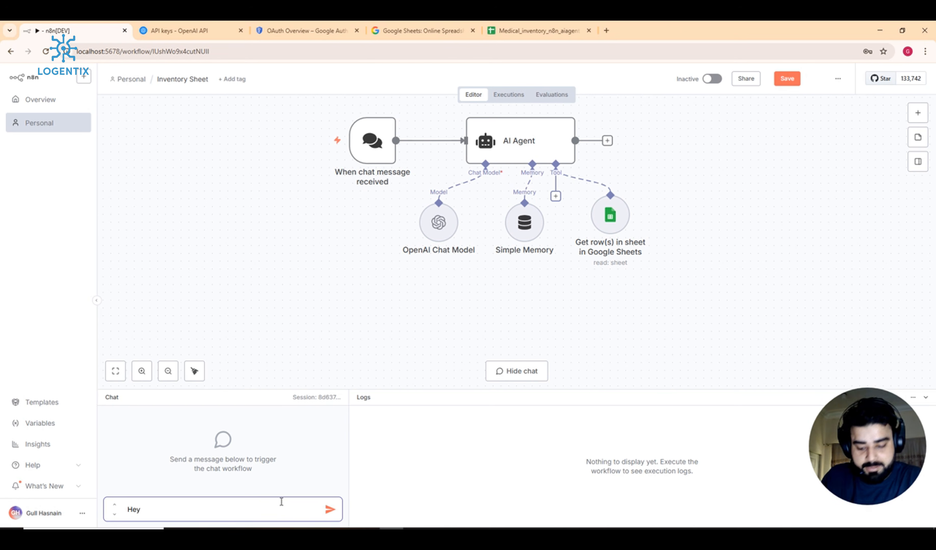
{"action": "key", "text": "Return"}
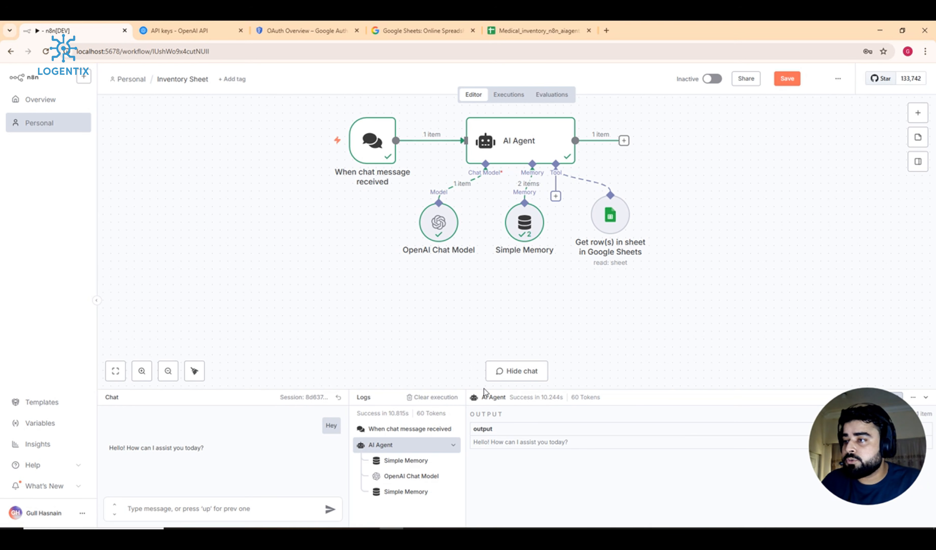
{"action": "left_click_drag", "start_coordinate": [487, 390], "coordinate": [489, 138]}
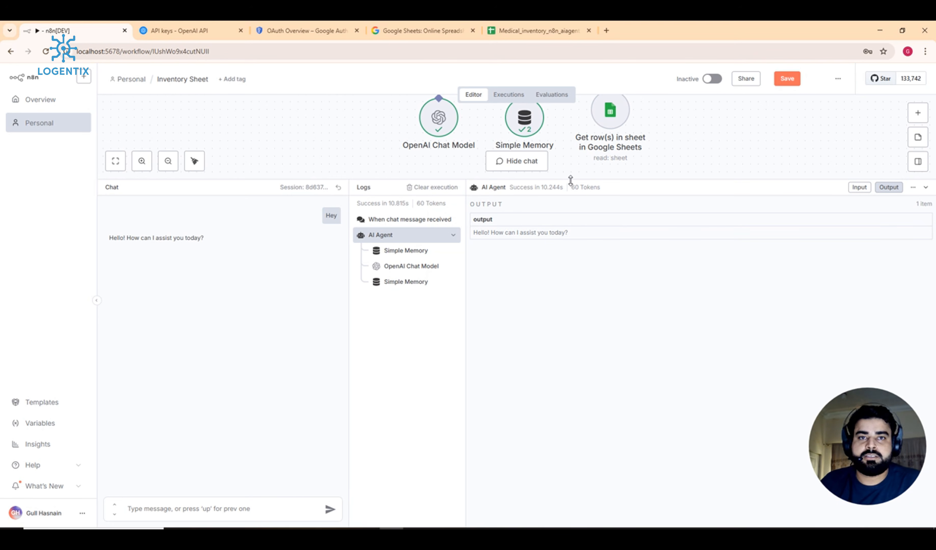
Step: Inspect the AI Agent settings and the OpenAI Chat Model's extra options, then close them
{"action": "left_click_drag", "start_coordinate": [571, 180], "coordinate": [554, 431]}
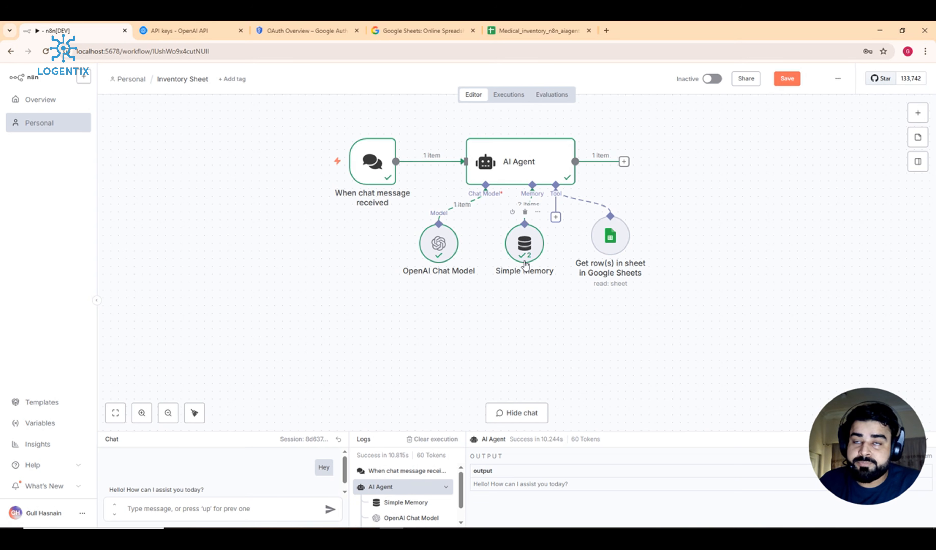
{"action": "double_click", "coordinate": [551, 173]}
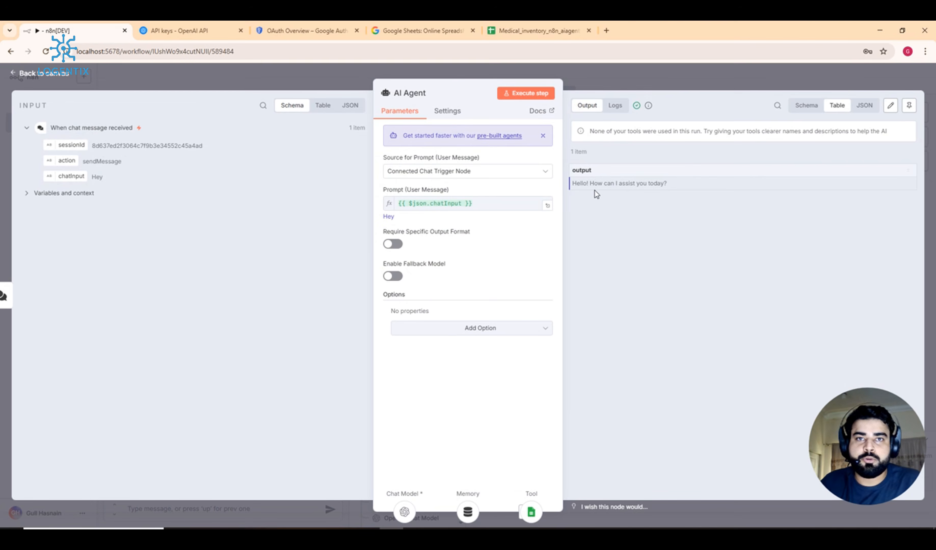
{"action": "left_click", "coordinate": [676, 73]}
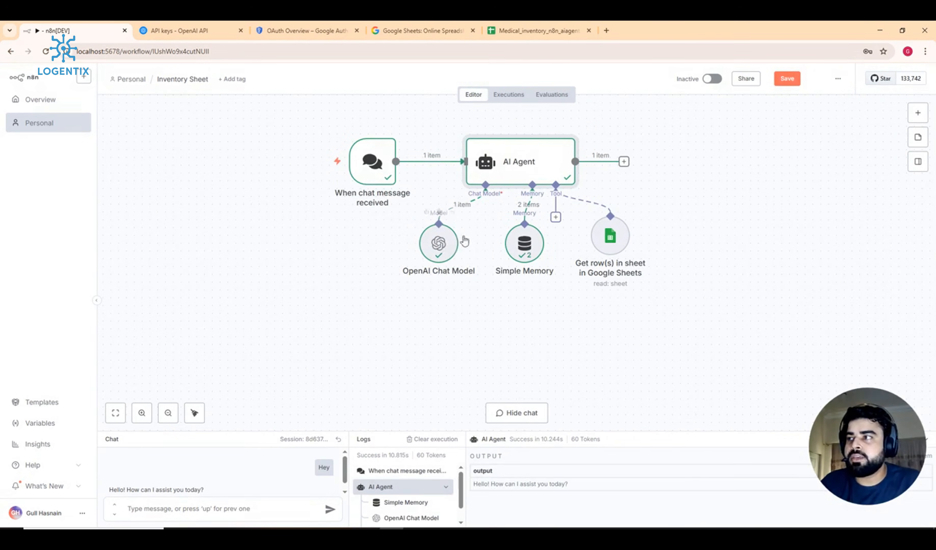
{"action": "double_click", "coordinate": [451, 244]}
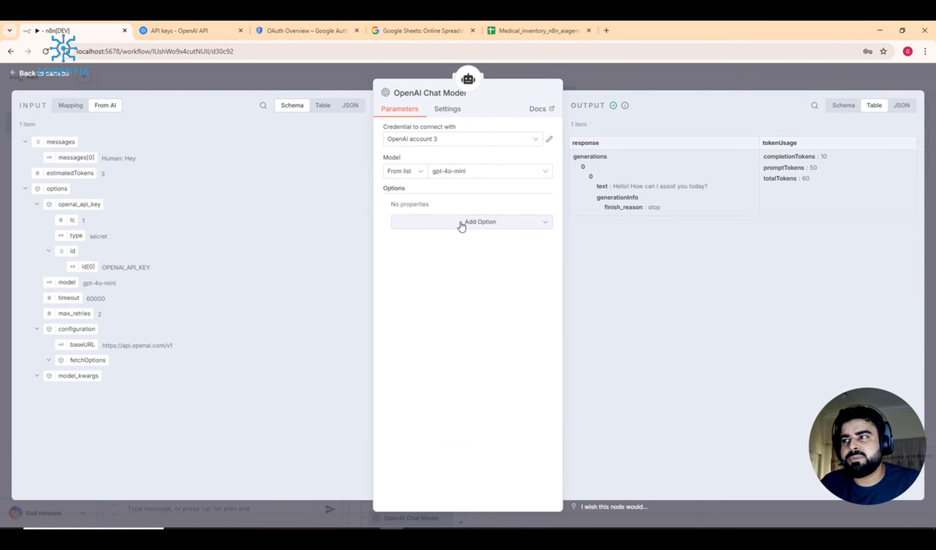
{"action": "left_click", "coordinate": [460, 224]}
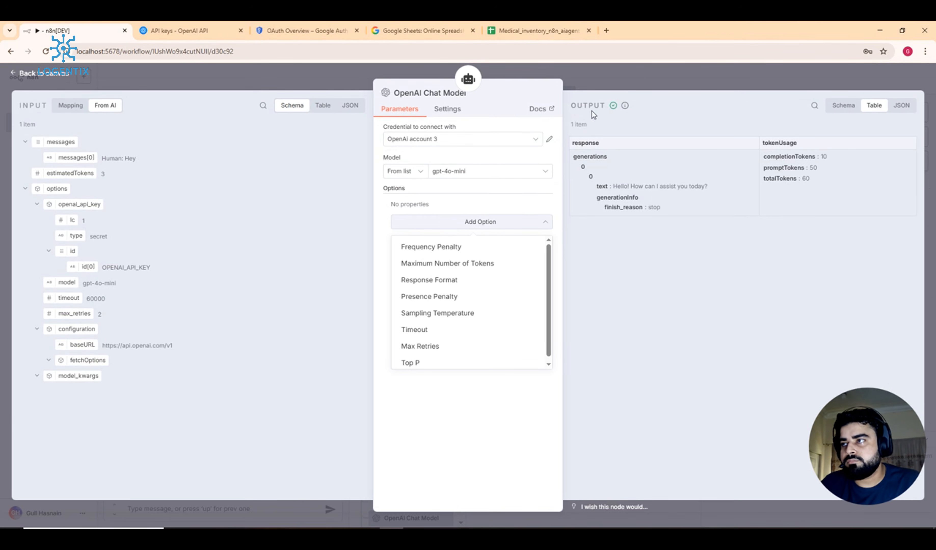
{"action": "left_click", "coordinate": [653, 74]}
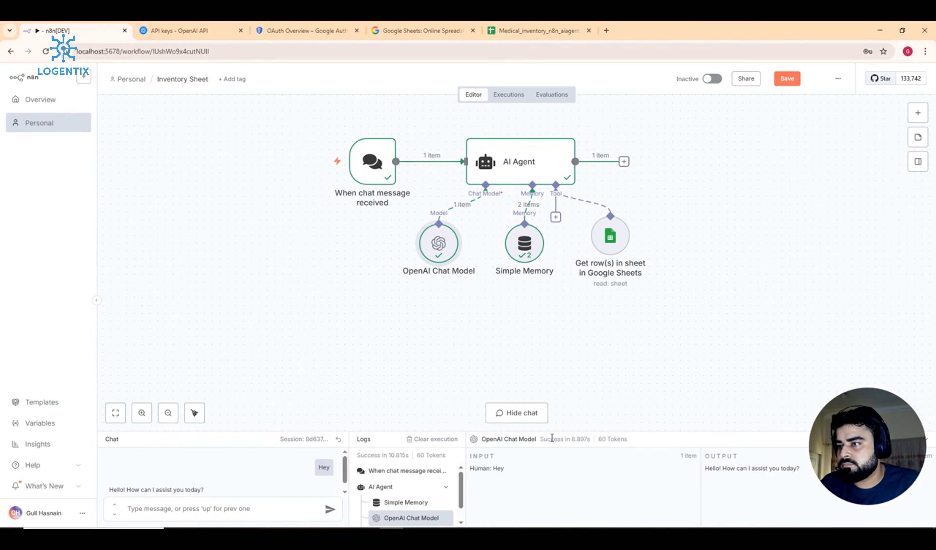
Step: Resize the logs panel to show the chat model's input and output for 'Hey'
{"action": "left_click_drag", "start_coordinate": [553, 433], "coordinate": [599, 272]}
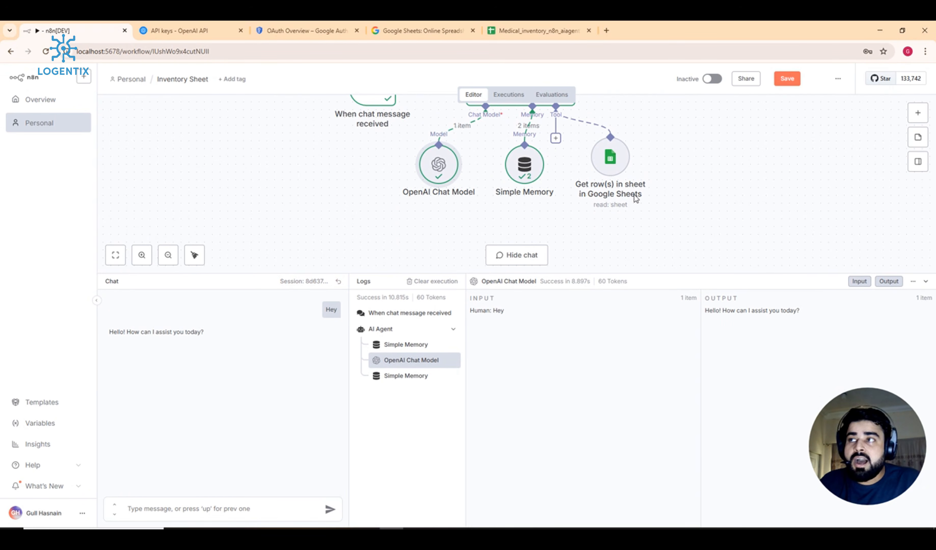
{"action": "mouse_move", "coordinate": [626, 280]}
{"action": "left_click_drag", "start_coordinate": [633, 273], "coordinate": [673, 377]}
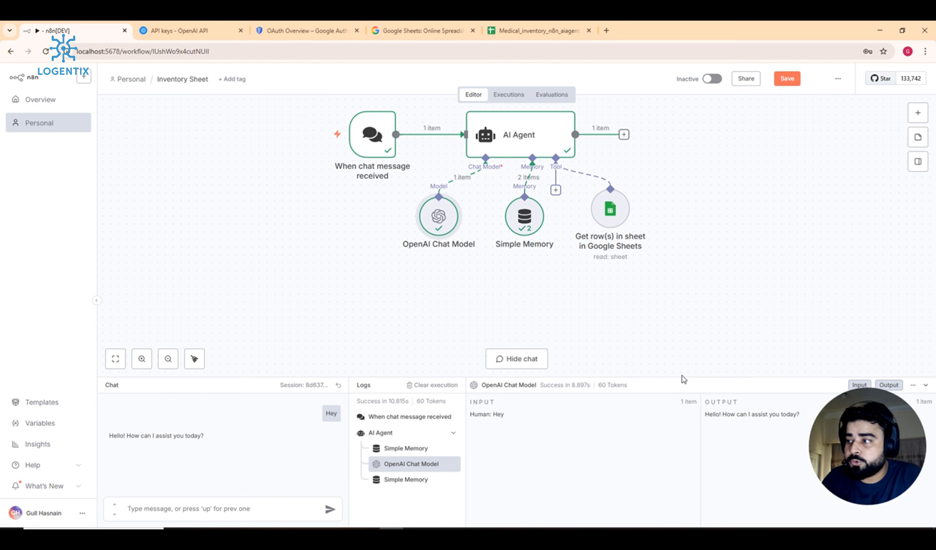
Step: Send the chat question 'How many Stock of cough syrup in my inventory?' and shrink the logs panel
{"action": "left_click", "coordinate": [244, 504]}
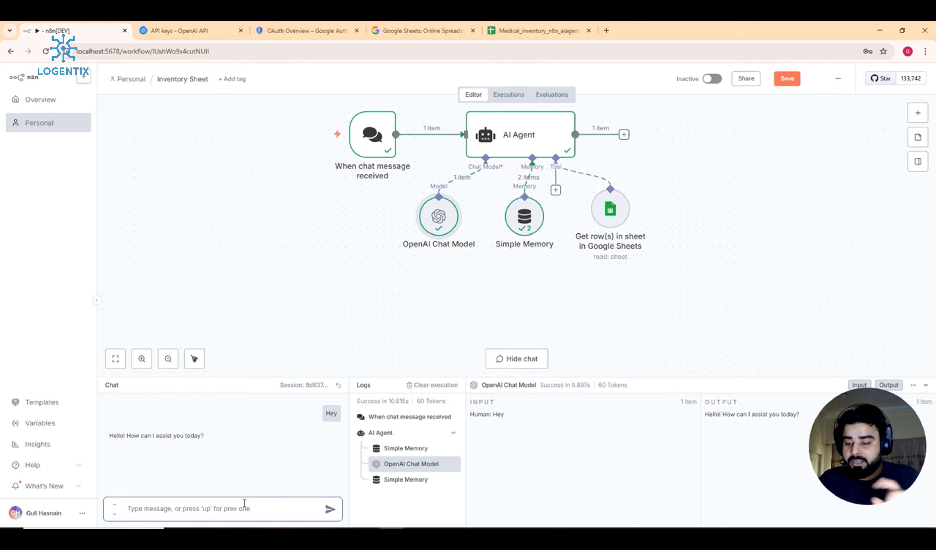
{"action": "type", "text": "Hw"}
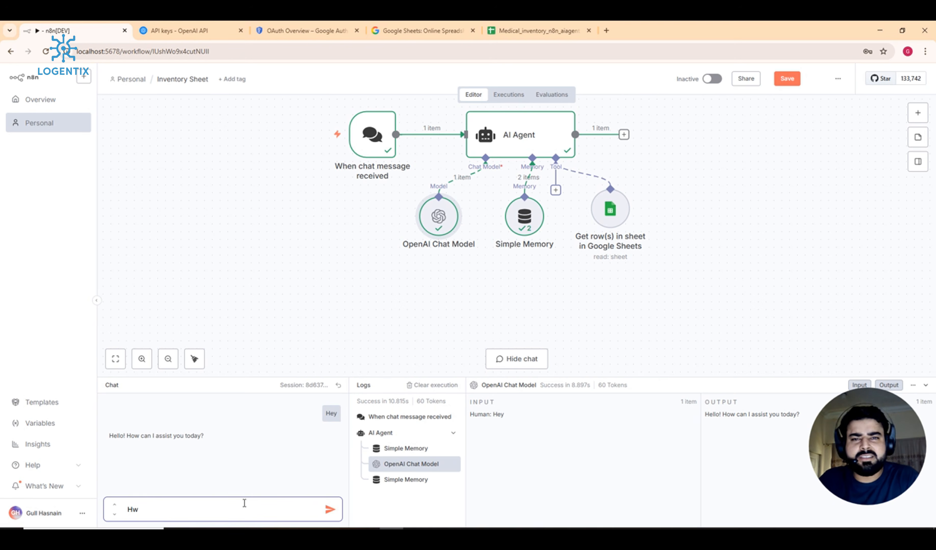
{"action": "type", "text": "w"}
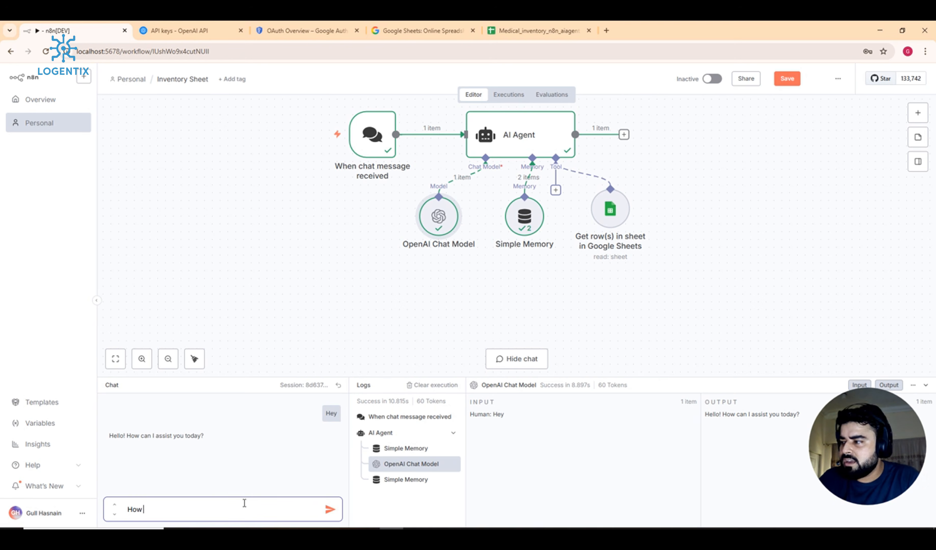
{"action": "type", "text": " many c"}
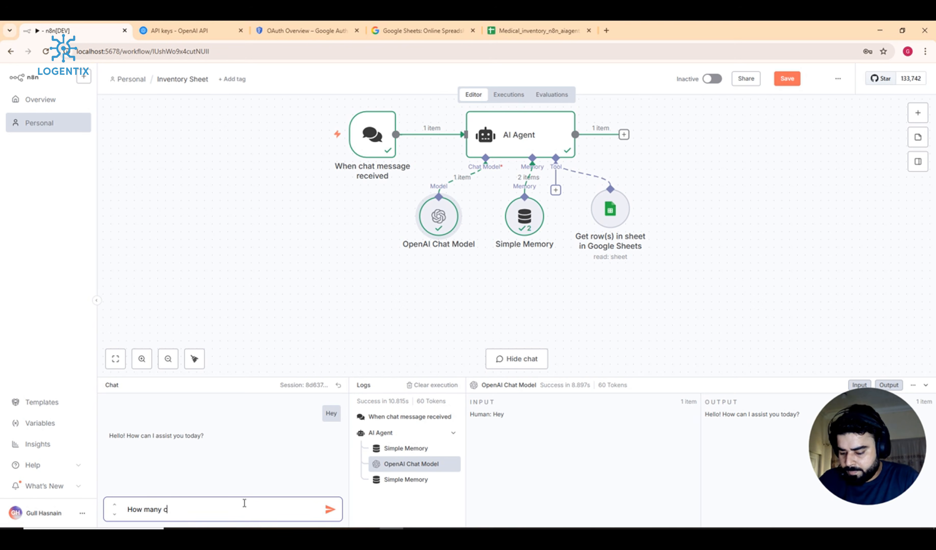
{"action": "type", "text": "ough s"}
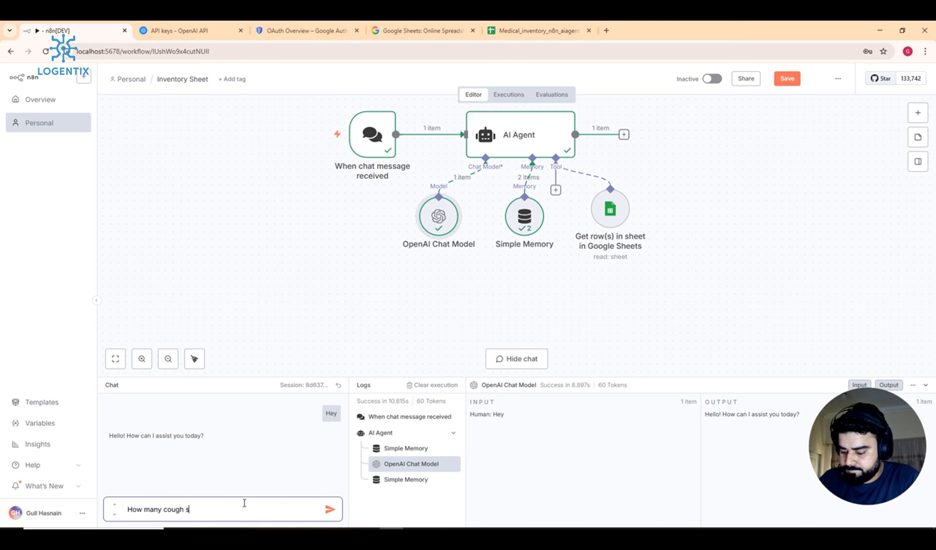
{"action": "type", "text": "yrup"}
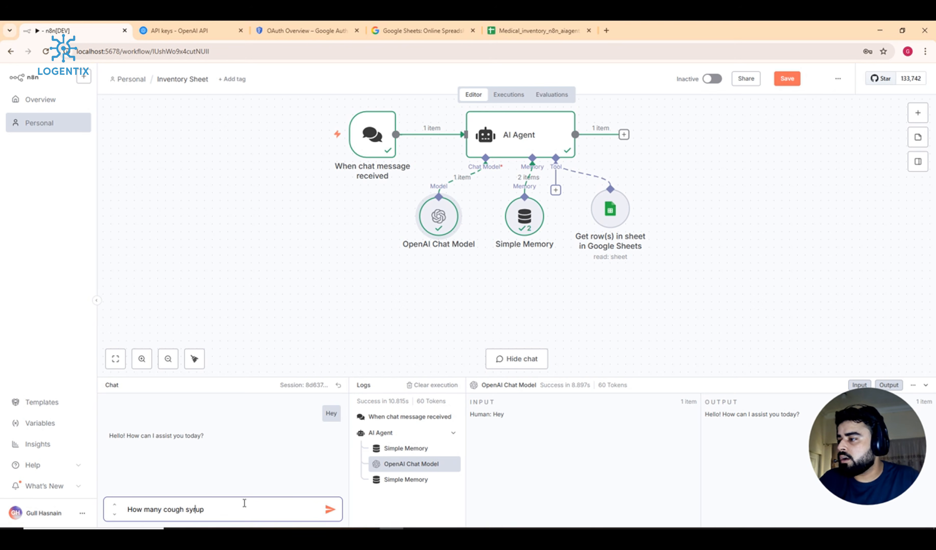
{"action": "key", "text": "Left"}
{"action": "key", "text": "Left"}
{"action": "key", "text": "Left"}
{"action": "key", "text": "Left"}
{"action": "key", "text": "Left"}
{"action": "key", "text": "Left"}
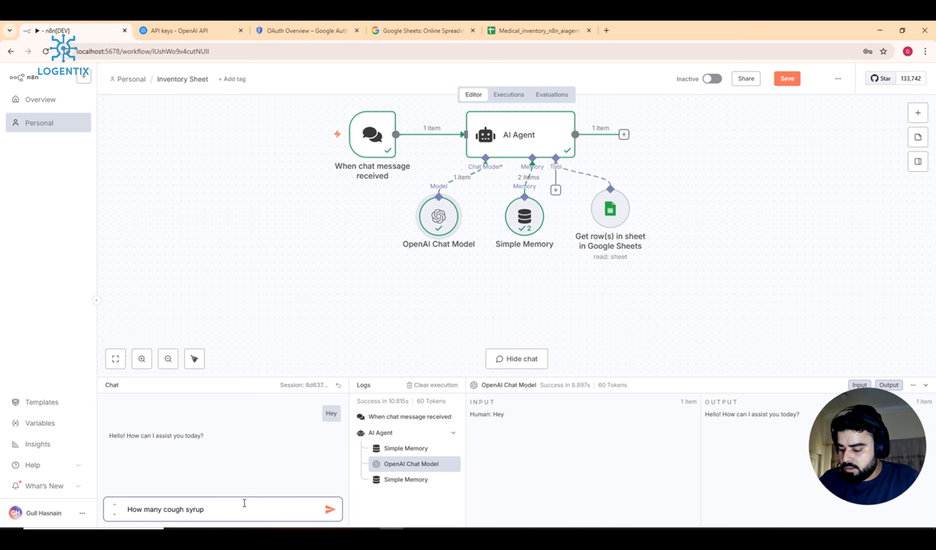
{"action": "type", "text": "Stock "}
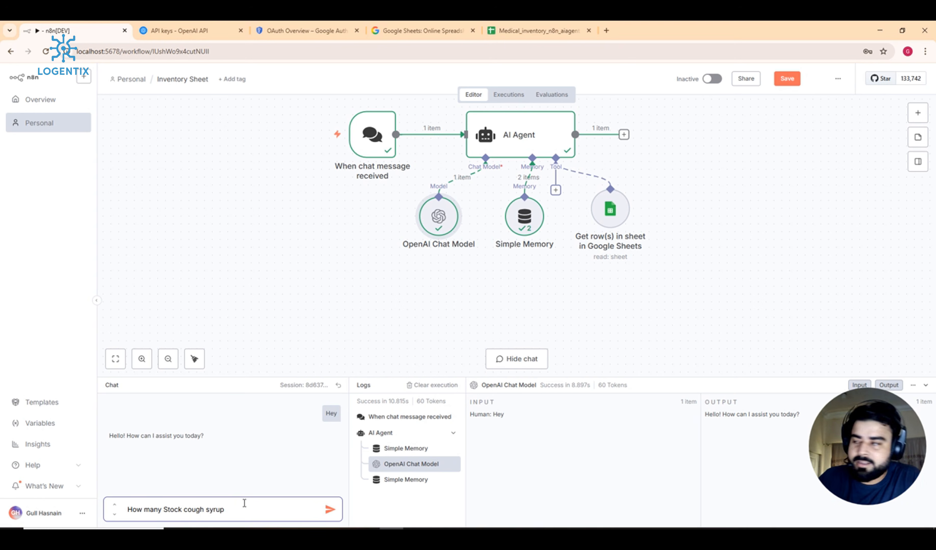
{"action": "type", "text": "of"}
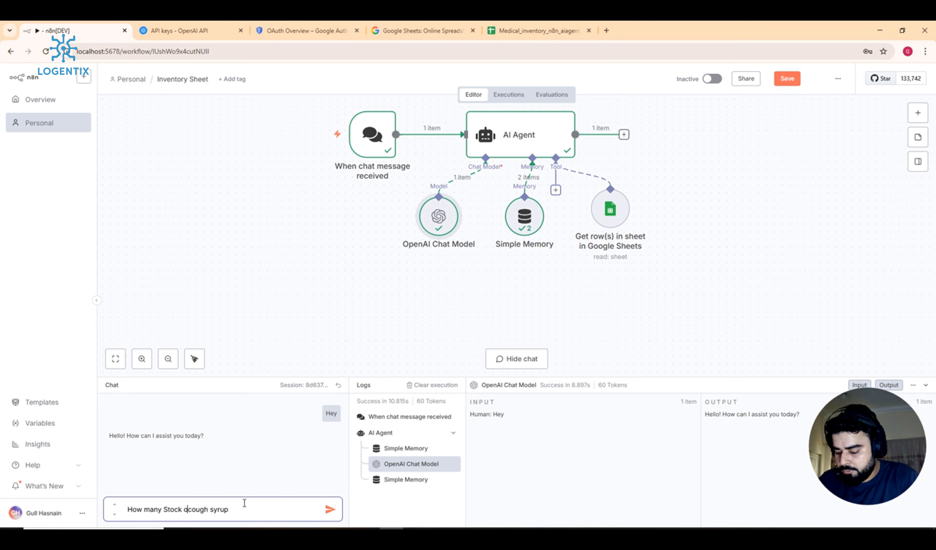
{"action": "key", "text": "Right"}
{"action": "key", "text": "Right"}
{"action": "key", "text": "Right"}
{"action": "key", "text": "Right"}
{"action": "key", "text": "Right"}
{"action": "key", "text": "Right"}
{"action": "key", "text": "Right"}
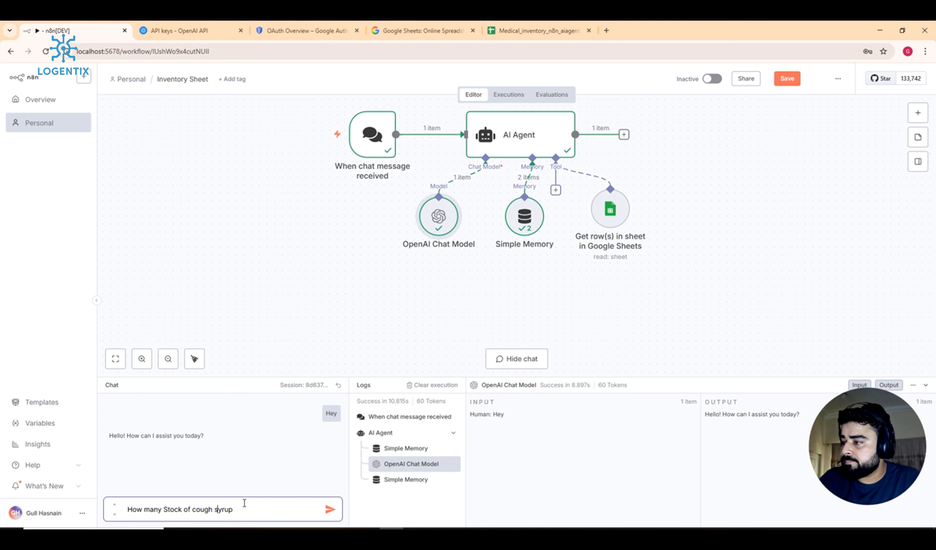
{"action": "key", "text": "Right"}
{"action": "key", "text": "Right"}
{"action": "key", "text": "Right"}
{"action": "type", "text": "in "}
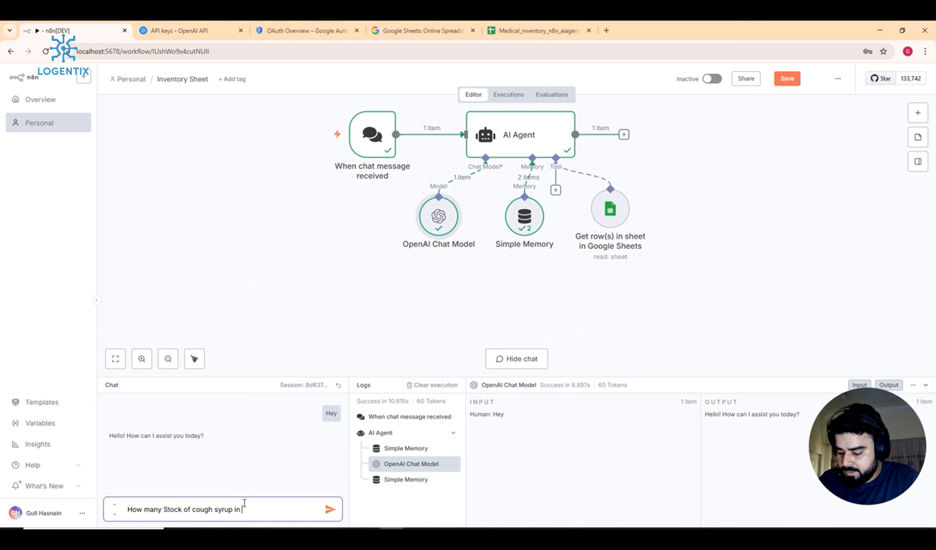
{"action": "type", "text": "my inventory"}
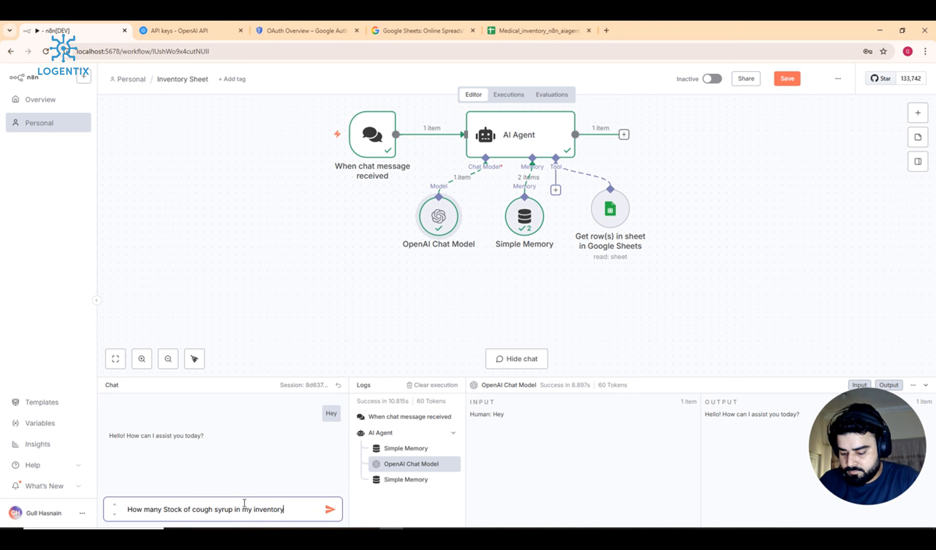
{"action": "type", "text": "?"}
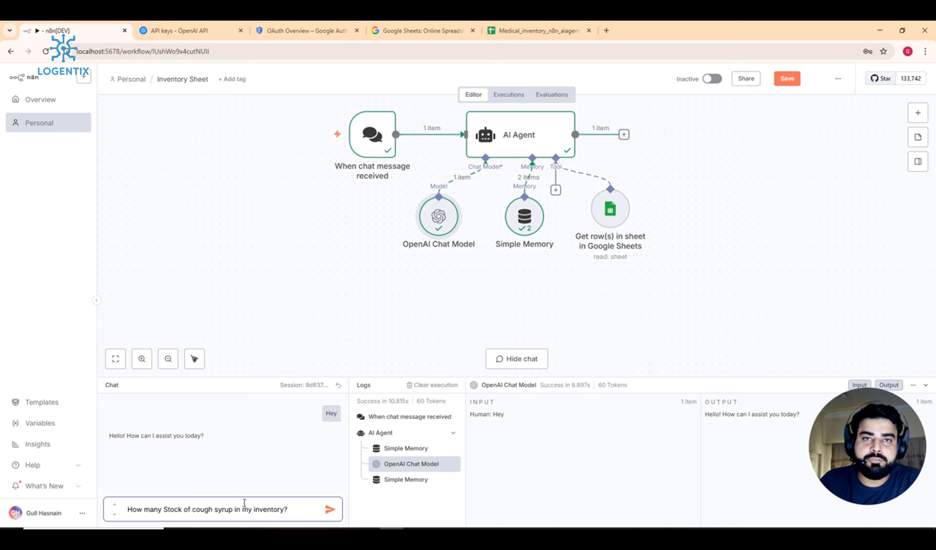
{"action": "key", "text": "Return"}
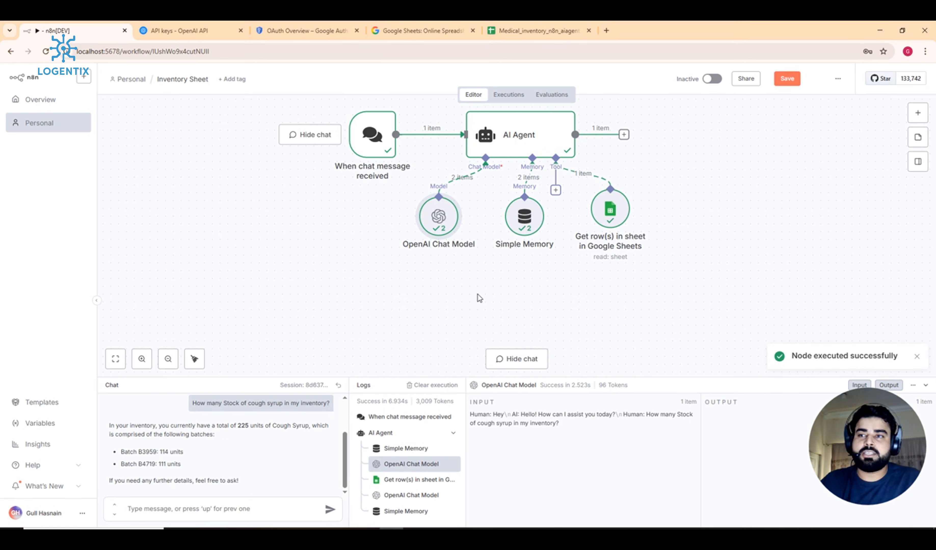
{"action": "left_click_drag", "start_coordinate": [637, 377], "coordinate": [651, 499]}
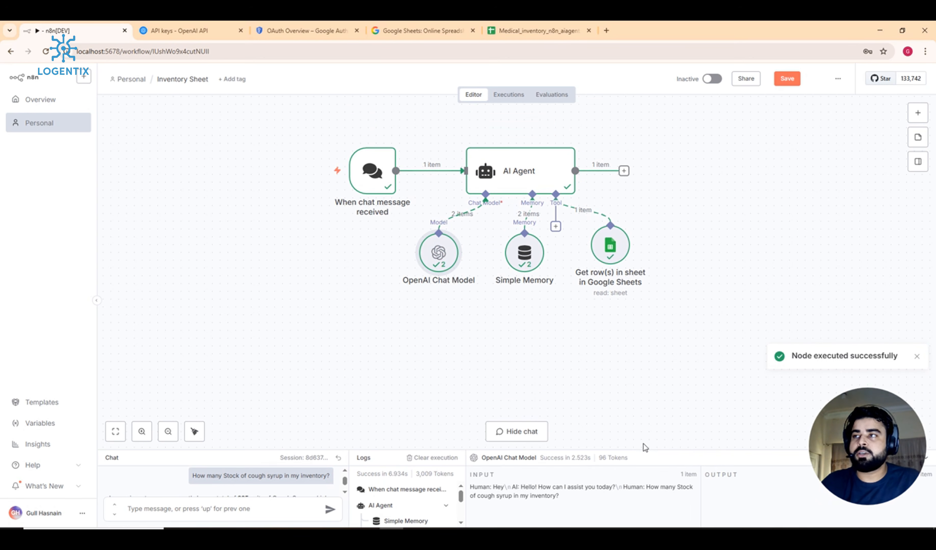
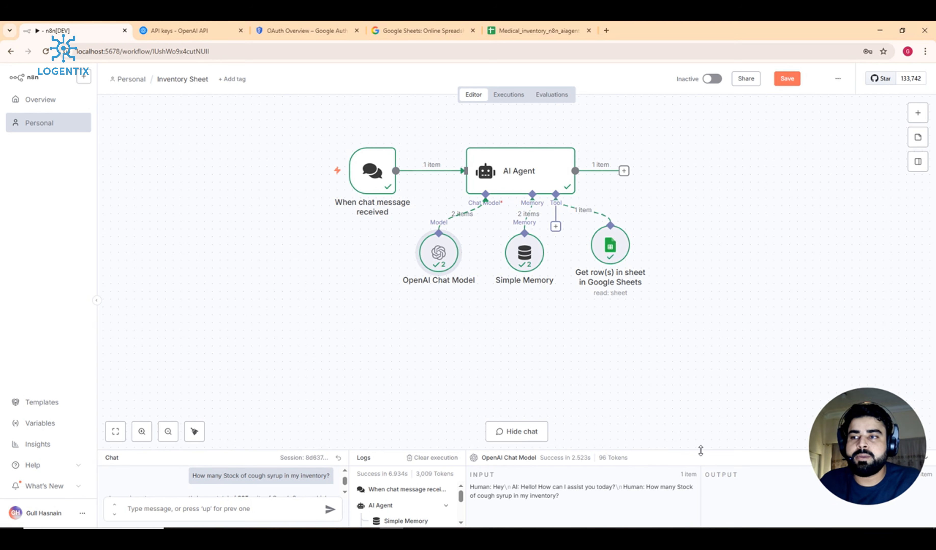
Step: Enlarge the chat panel, highlight the '114 units' reply, and bring up the Medical_inventory sheet
{"action": "left_click_drag", "start_coordinate": [701, 451], "coordinate": [704, 246]}
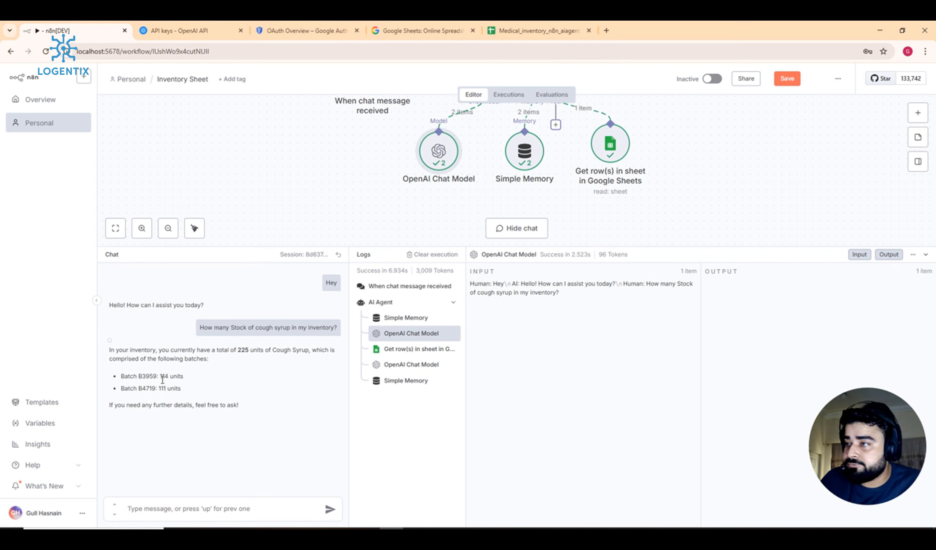
{"action": "left_click_drag", "start_coordinate": [185, 377], "coordinate": [160, 377]}
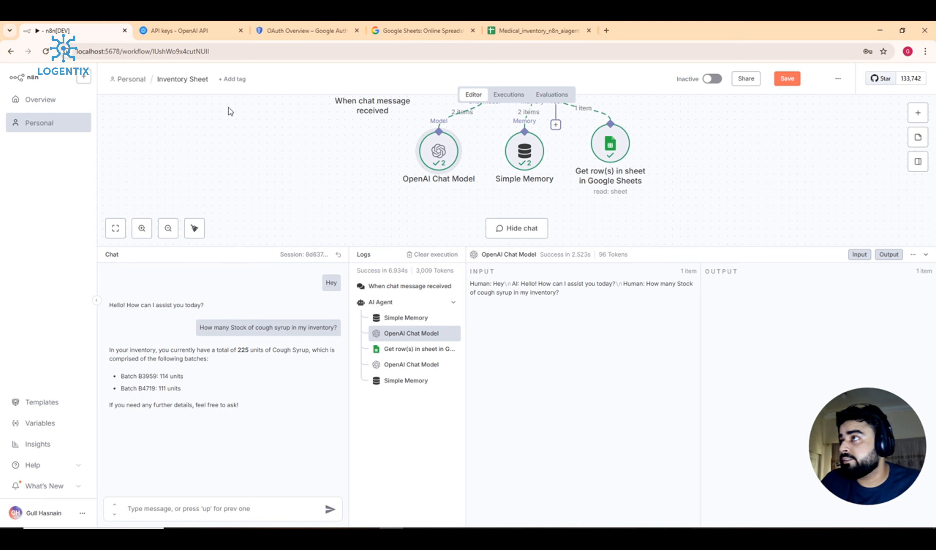
{"action": "left_click", "coordinate": [539, 22]}
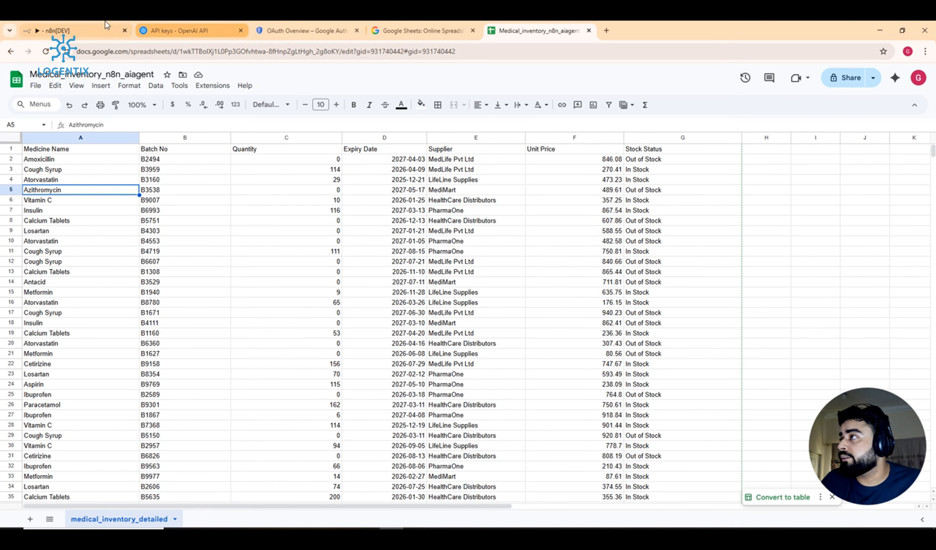
Step: Highlight 'Batch B3959: 114 units' in the chat reply and compare it with the sheet's Cough Syrup rows
{"action": "left_click", "coordinate": [53, 30]}
{"action": "left_click_drag", "start_coordinate": [187, 377], "coordinate": [113, 377]}
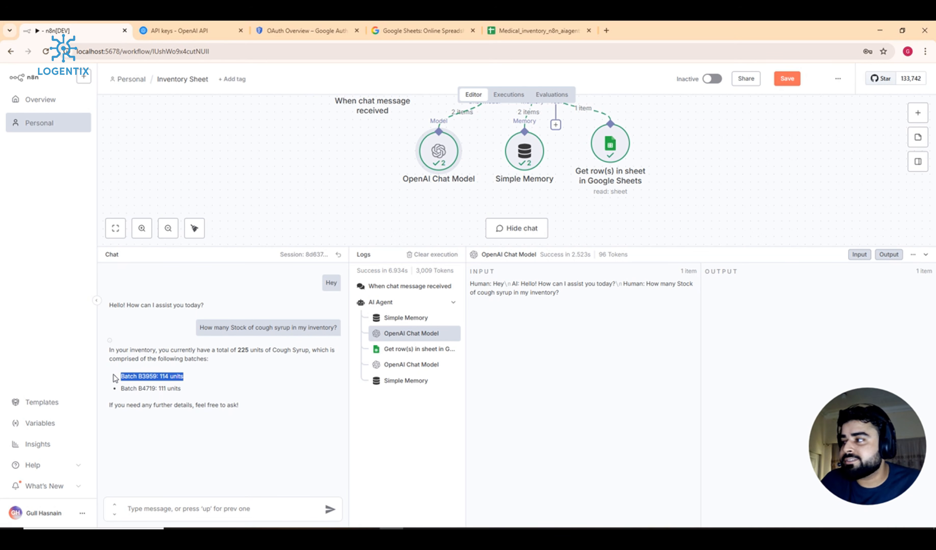
{"action": "left_click", "coordinate": [536, 31]}
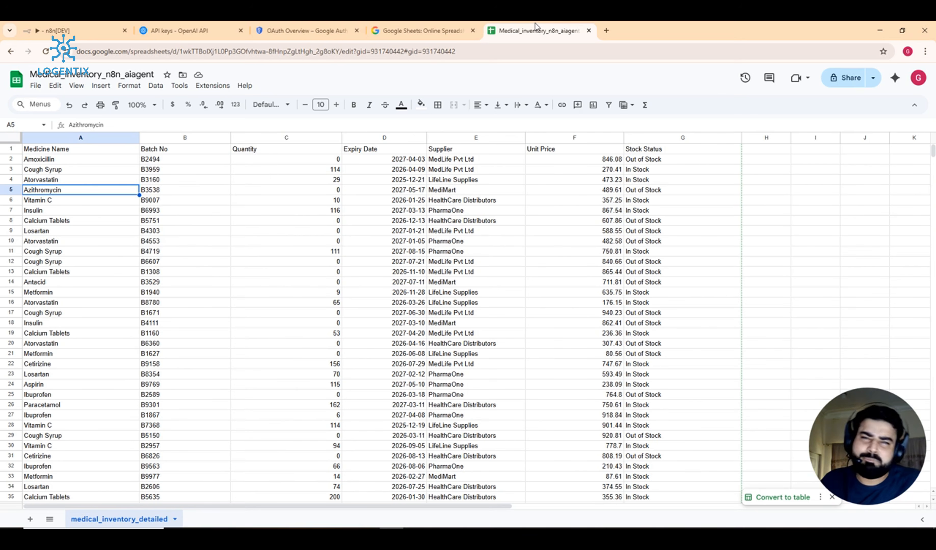
{"action": "scroll", "coordinate": [78, 196], "scroll_direction": "down", "scroll_amount": 2}
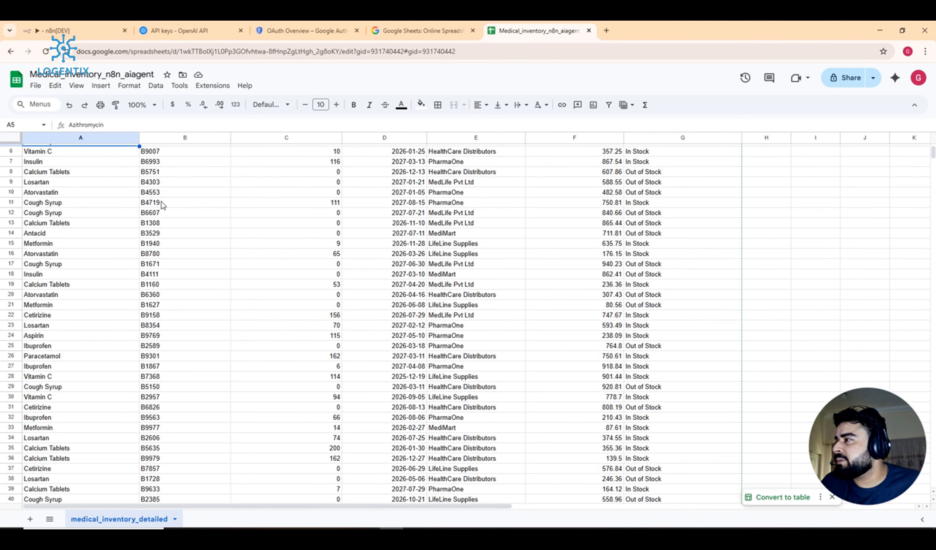
{"action": "scroll", "coordinate": [161, 201], "scroll_direction": "down", "scroll_amount": 10}
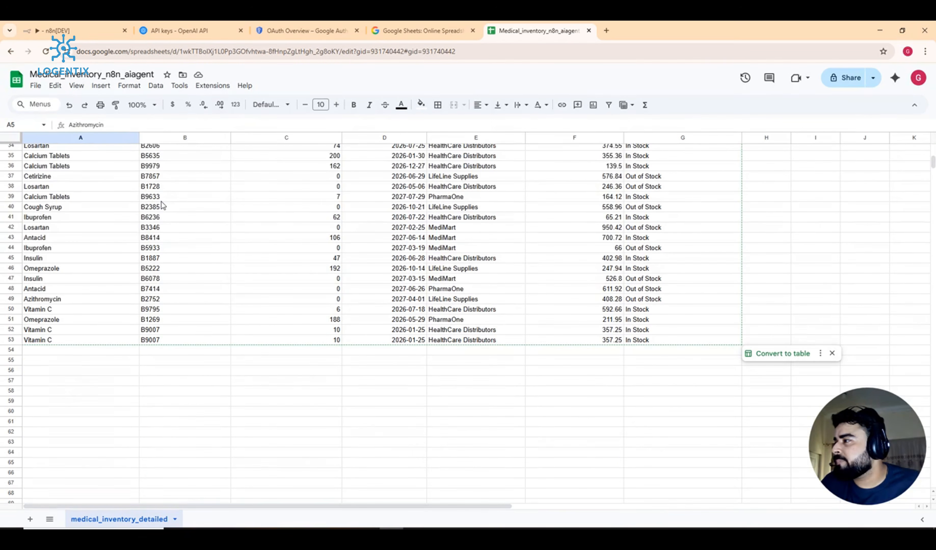
{"action": "scroll", "coordinate": [62, 289], "scroll_direction": "up", "scroll_amount": 2}
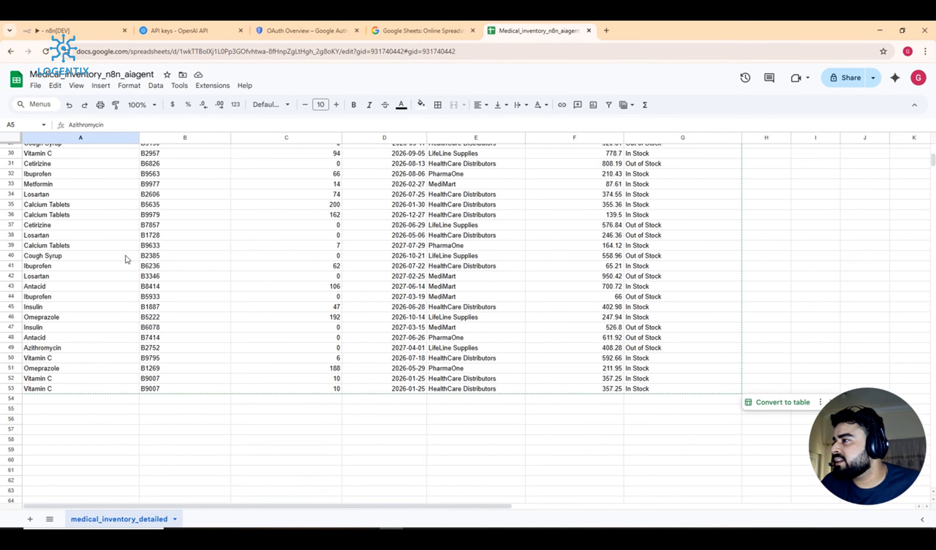
Step: Recheck the Cough Syrup batches in the sheet against the agent's answer, then return to n8n
{"action": "left_click", "coordinate": [56, 31]}
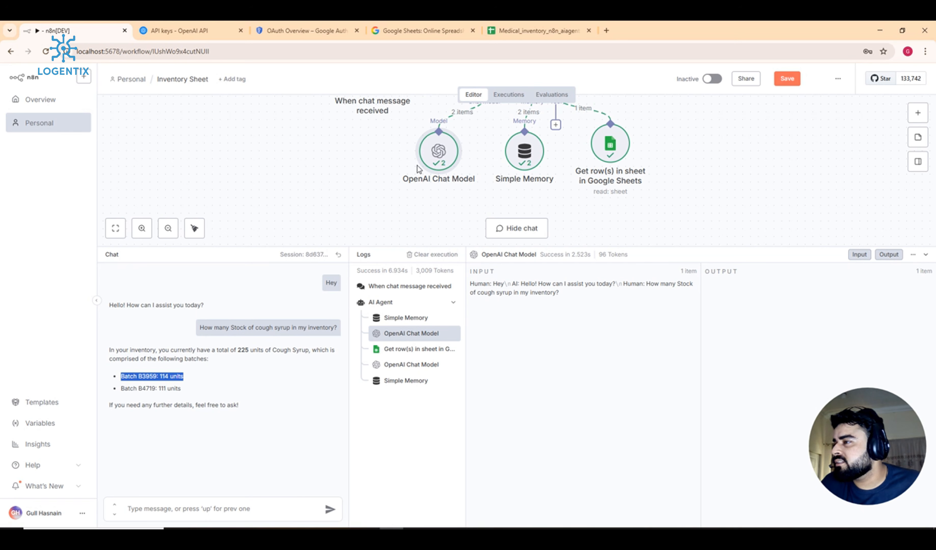
{"action": "left_click", "coordinate": [539, 31]}
{"action": "scroll", "coordinate": [379, 267], "scroll_direction": "up", "scroll_amount": 5}
{"action": "scroll", "coordinate": [379, 268], "scroll_direction": "up", "scroll_amount": 3}
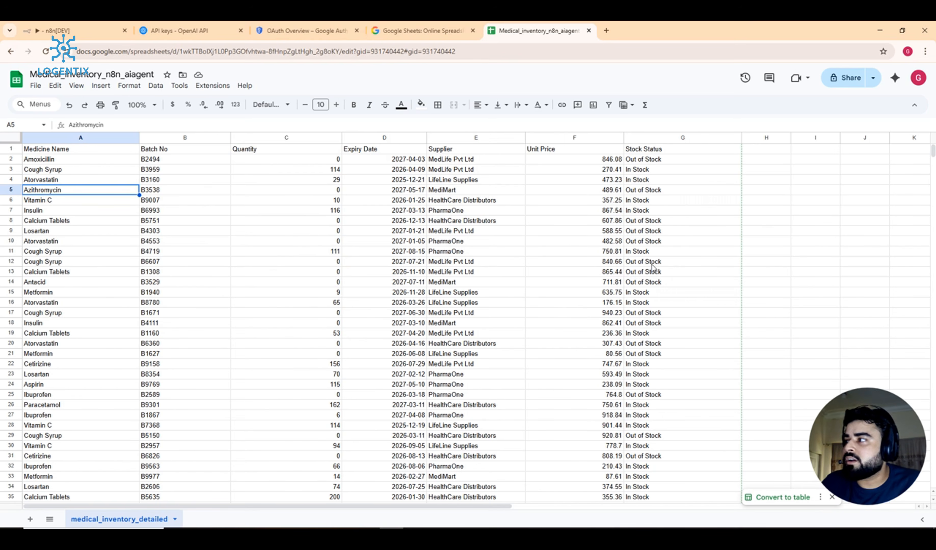
{"action": "scroll", "coordinate": [46, 299], "scroll_direction": "down", "scroll_amount": 2}
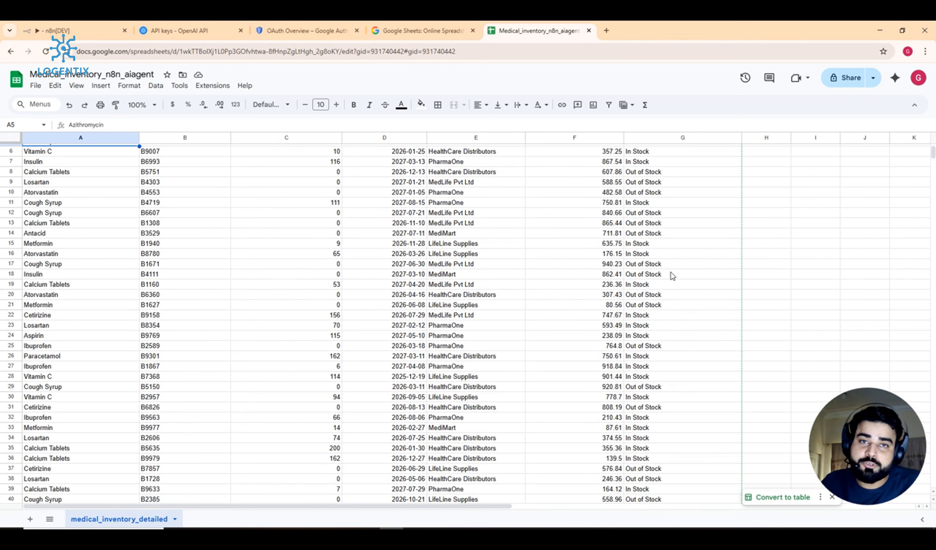
{"action": "scroll", "coordinate": [539, 300], "scroll_direction": "up", "scroll_amount": 2}
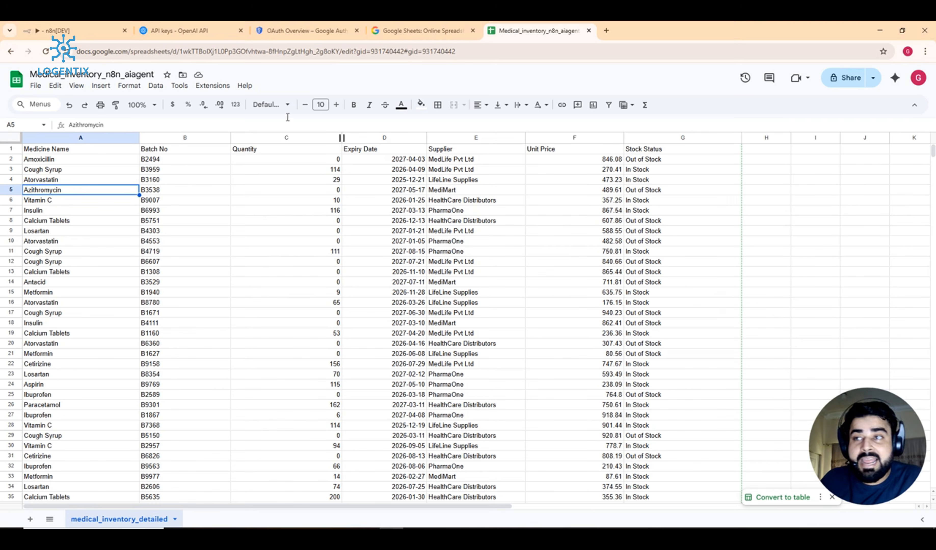
{"action": "left_click", "coordinate": [94, 23]}
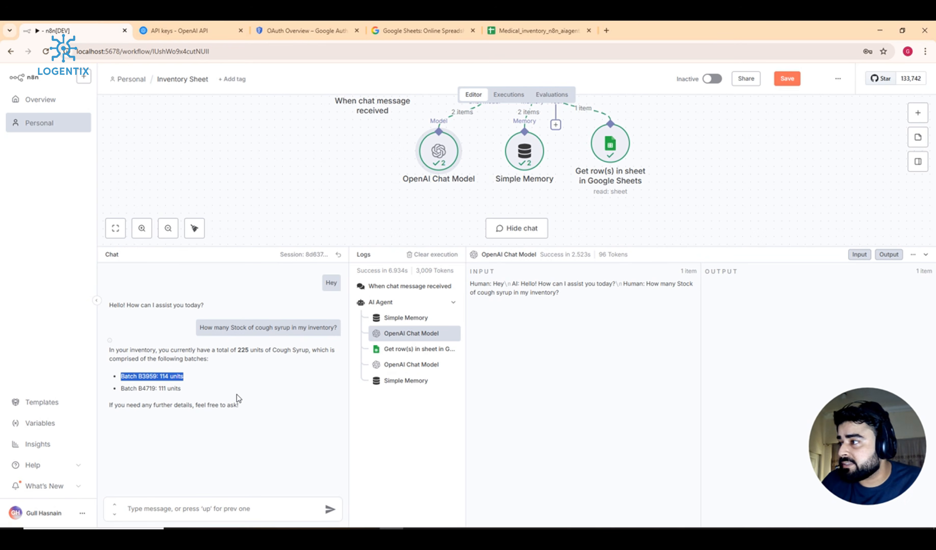
Step: Highlight the 225 total units in the reply, hide the chat, and switch to the inventory sheet
{"action": "left_click", "coordinate": [257, 379]}
{"action": "left_click_drag", "start_coordinate": [237, 350], "coordinate": [254, 351]}
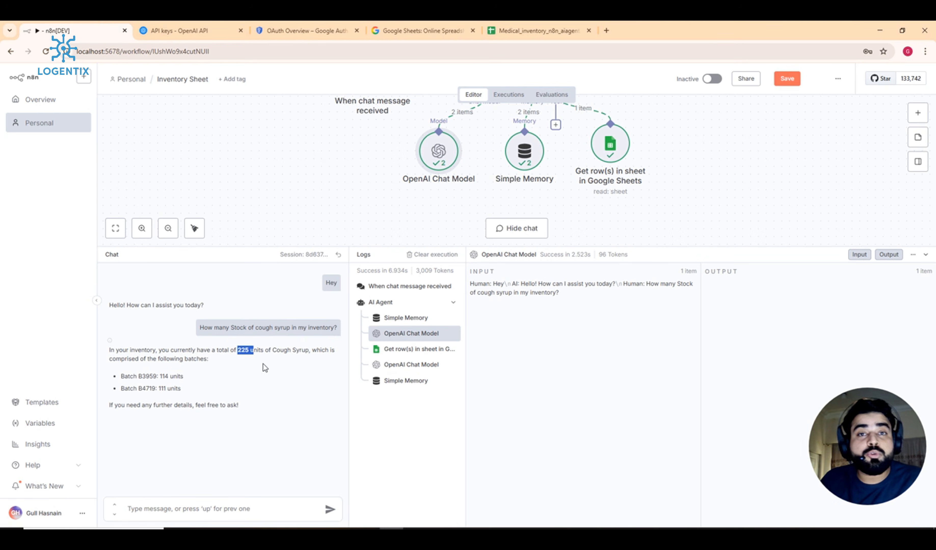
{"action": "left_click", "coordinate": [272, 395]}
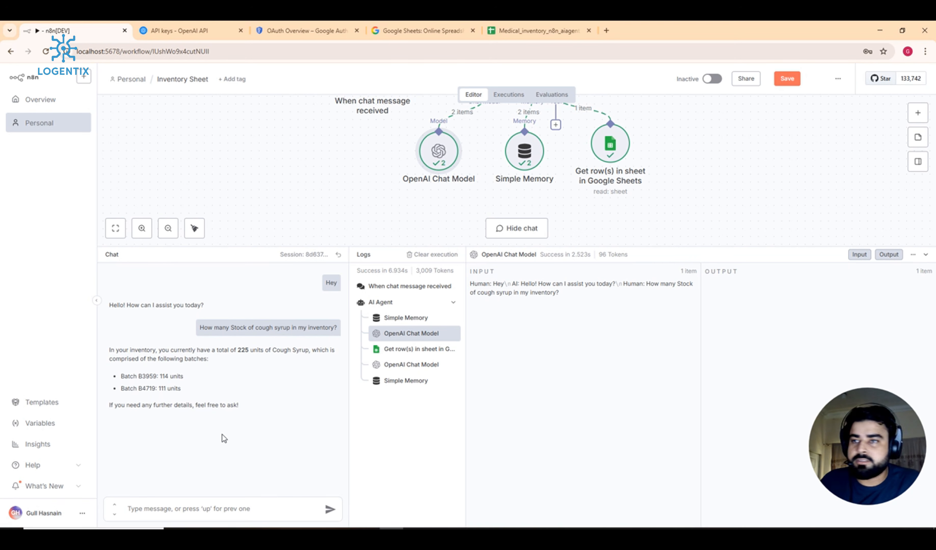
{"action": "left_click", "coordinate": [622, 245]}
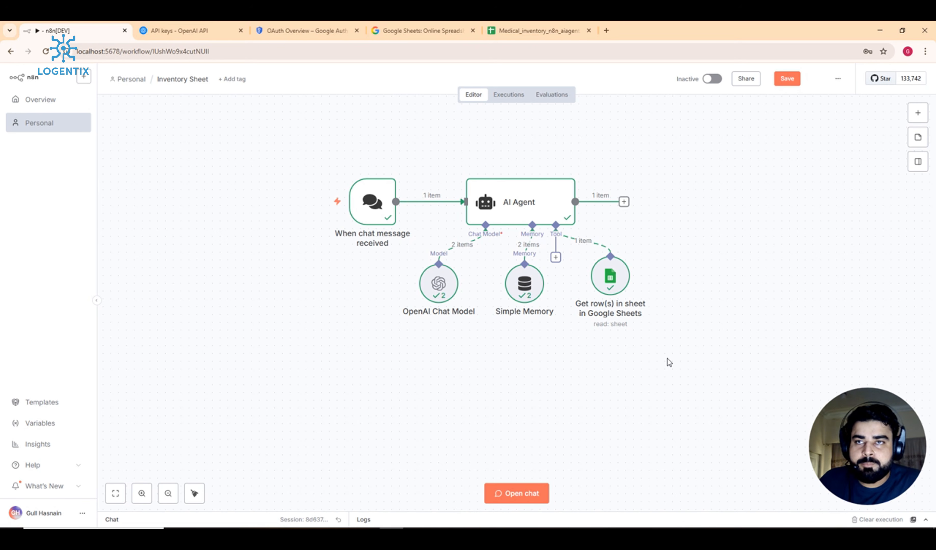
{"action": "left_click", "coordinate": [536, 30]}
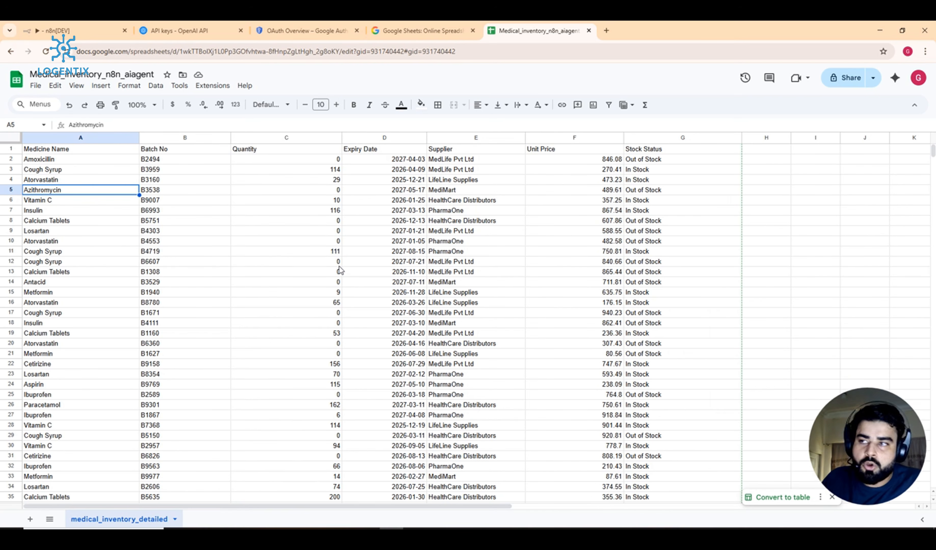
Step: Read cells B12 (batch B6607) and A12 (Cough Syrup), then return to the n8n editor
{"action": "left_click", "coordinate": [155, 261]}
{"action": "double_click", "coordinate": [155, 261]}
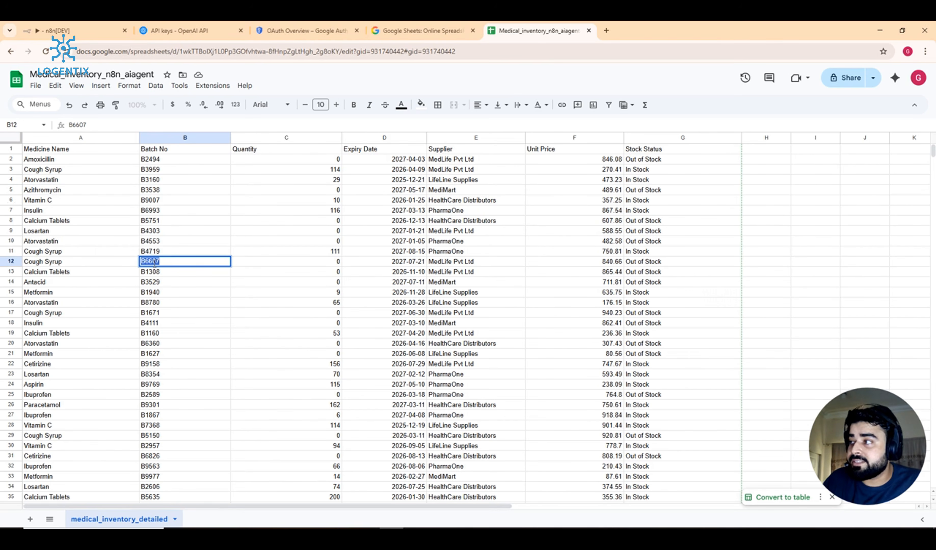
{"action": "double_click", "coordinate": [50, 263]}
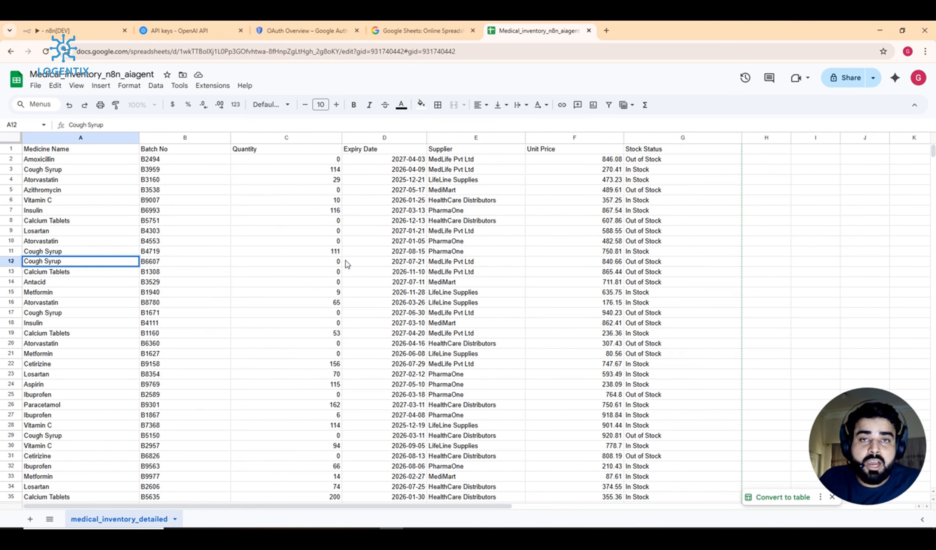
{"action": "left_click", "coordinate": [401, 27]}
{"action": "left_click", "coordinate": [321, 28]}
{"action": "left_click", "coordinate": [95, 26]}
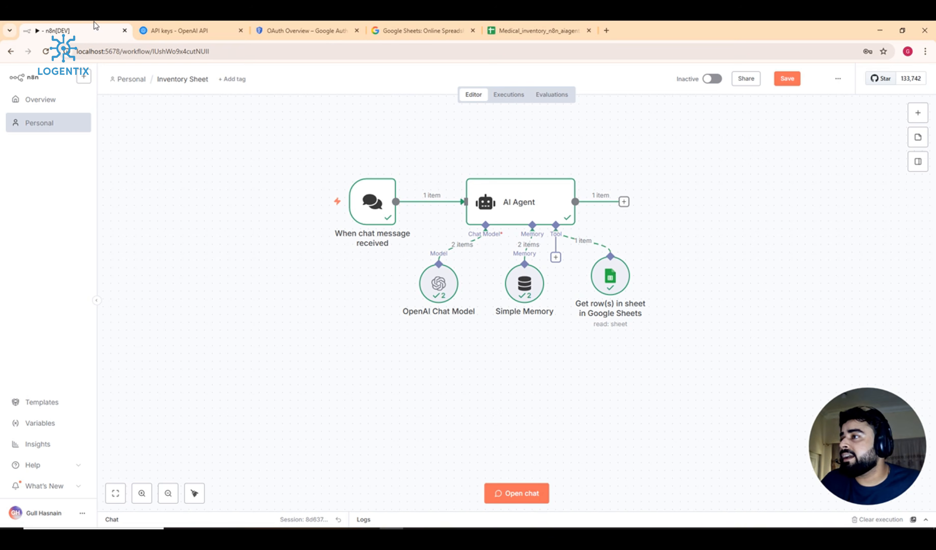
Step: Add a Google Sheets Tool to the AI Agent, found by searching 'google shee'
{"action": "left_click", "coordinate": [556, 258]}
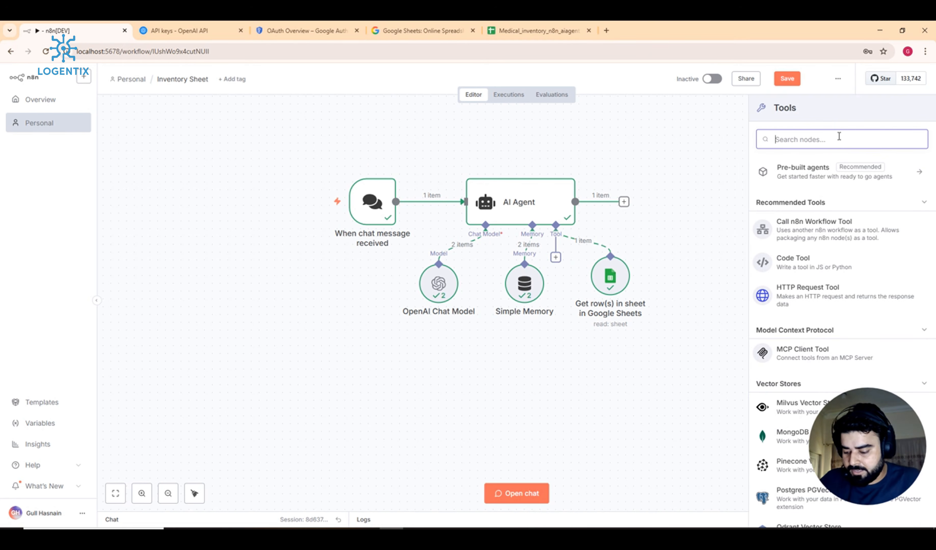
{"action": "type", "text": "google s"}
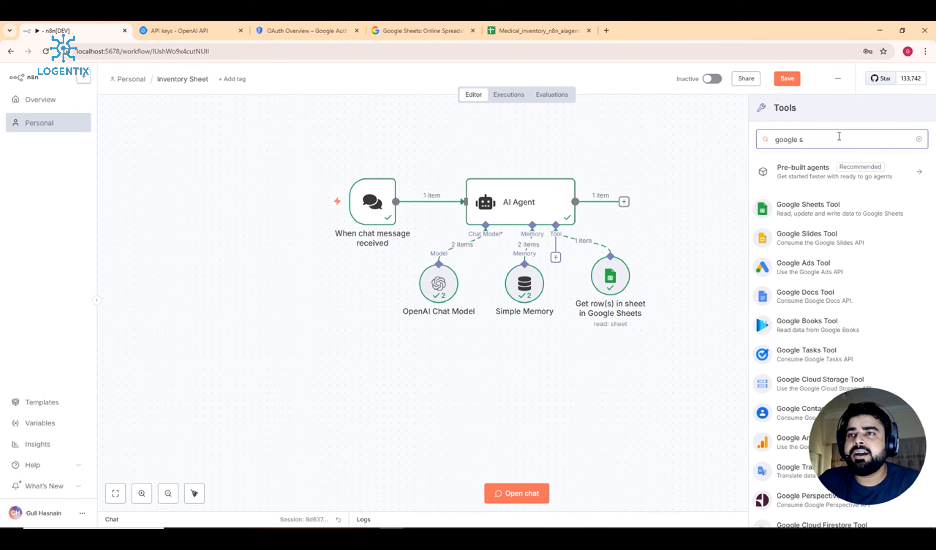
{"action": "type", "text": "hee"}
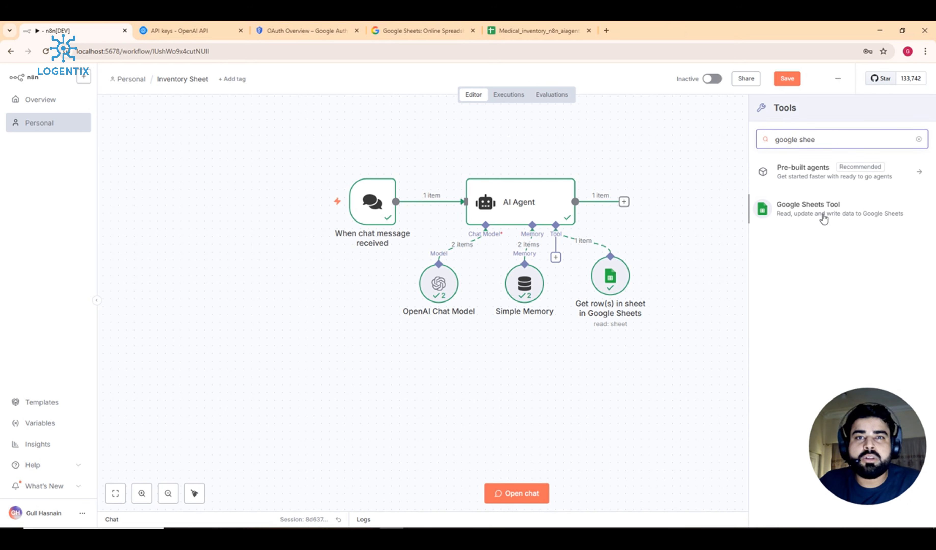
{"action": "left_click", "coordinate": [844, 212]}
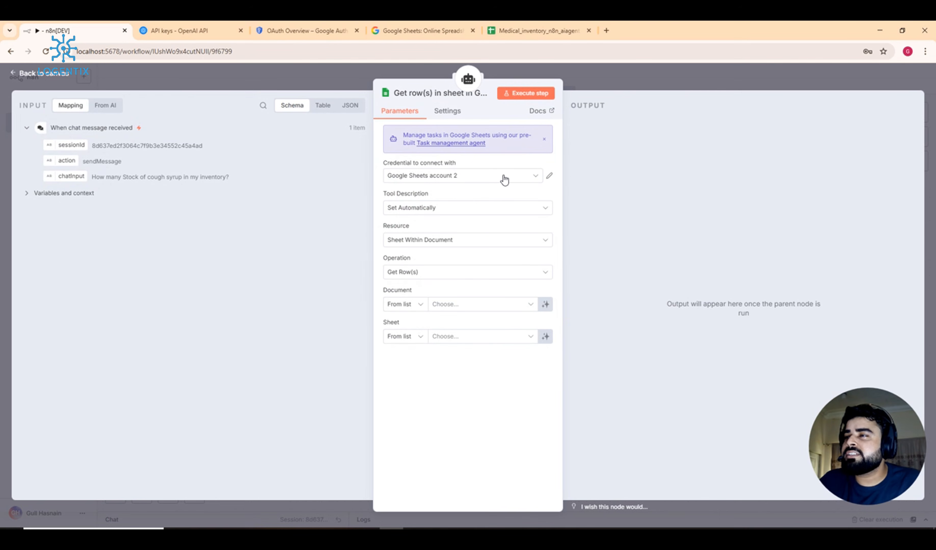
Step: Connect the tool with the Google Sheets account credential and browse its operation list
{"action": "left_click", "coordinate": [465, 178]}
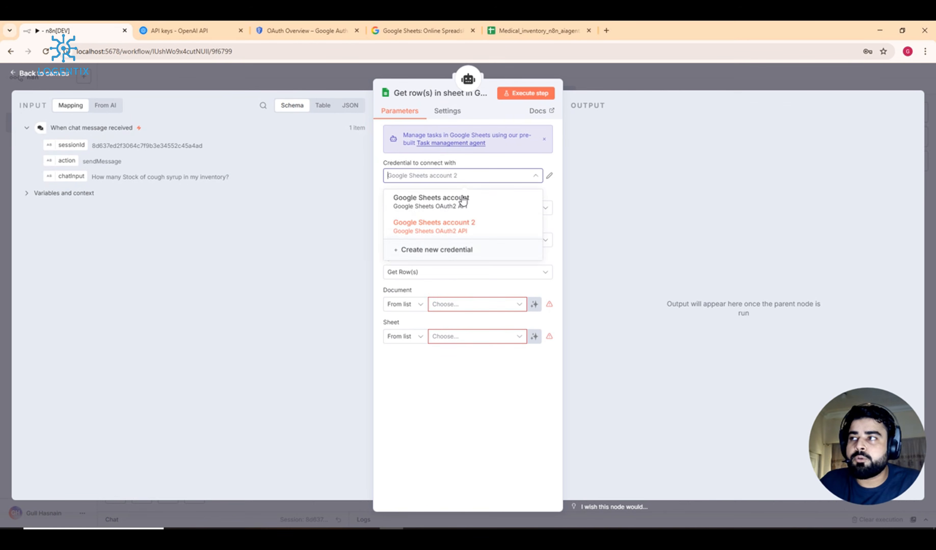
{"action": "left_click", "coordinate": [459, 196]}
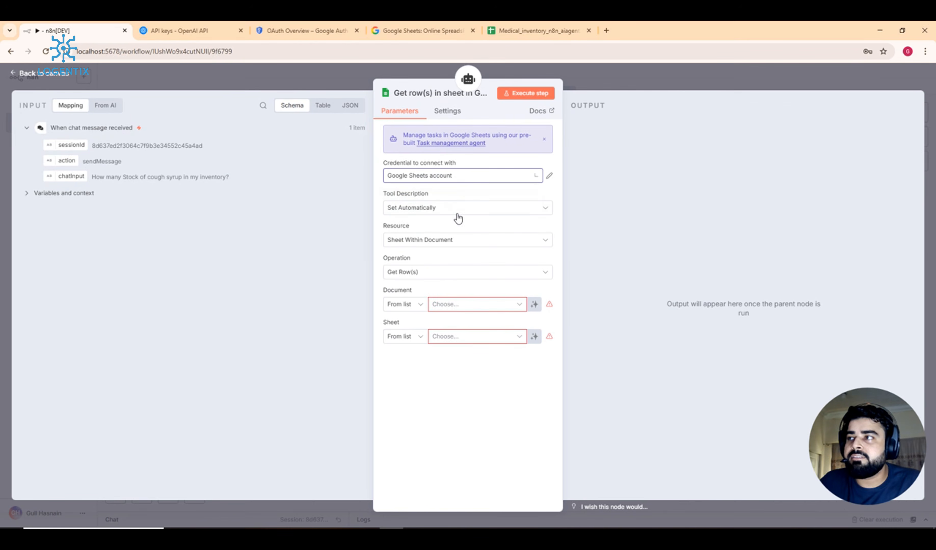
{"action": "left_click", "coordinate": [418, 278]}
{"action": "scroll", "coordinate": [430, 329], "scroll_direction": "up", "scroll_amount": 3}
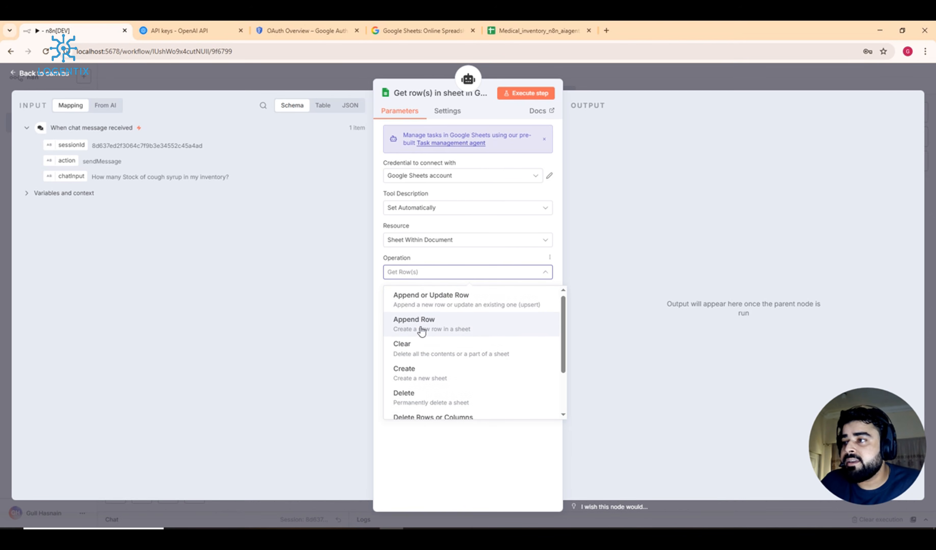
{"action": "scroll", "coordinate": [422, 332], "scroll_direction": "down", "scroll_amount": 3}
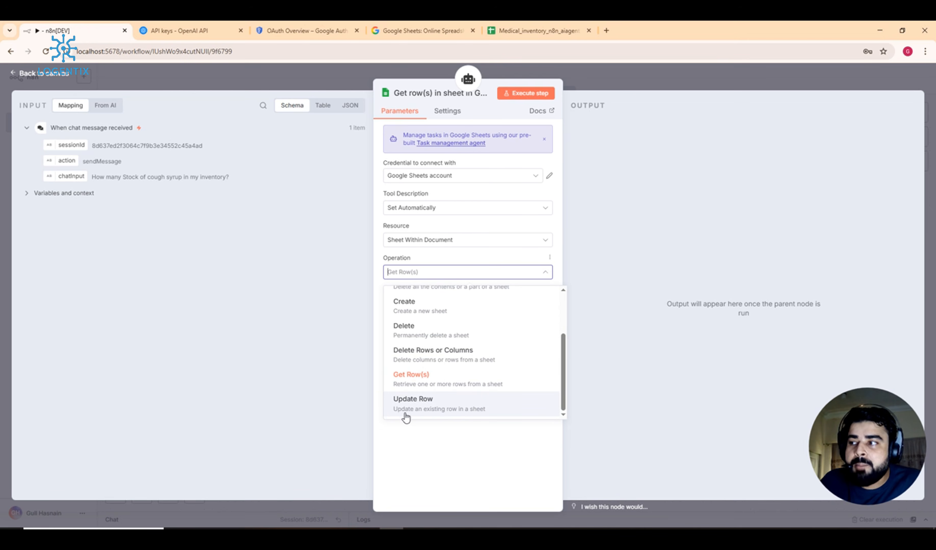
Step: Set the tool's operation to Update Row
{"action": "left_click", "coordinate": [454, 416]}
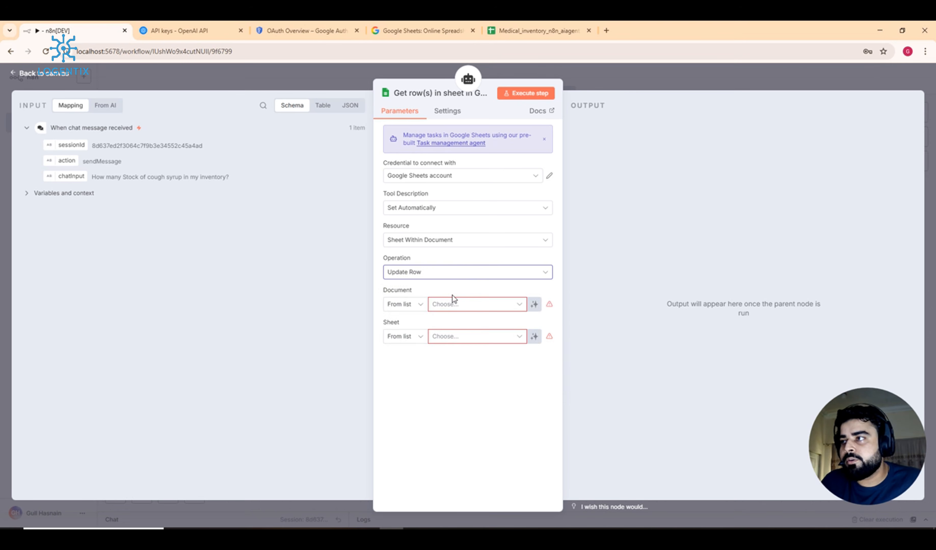
{"action": "left_click", "coordinate": [468, 272]}
{"action": "scroll", "coordinate": [465, 361], "scroll_direction": "up", "scroll_amount": 3}
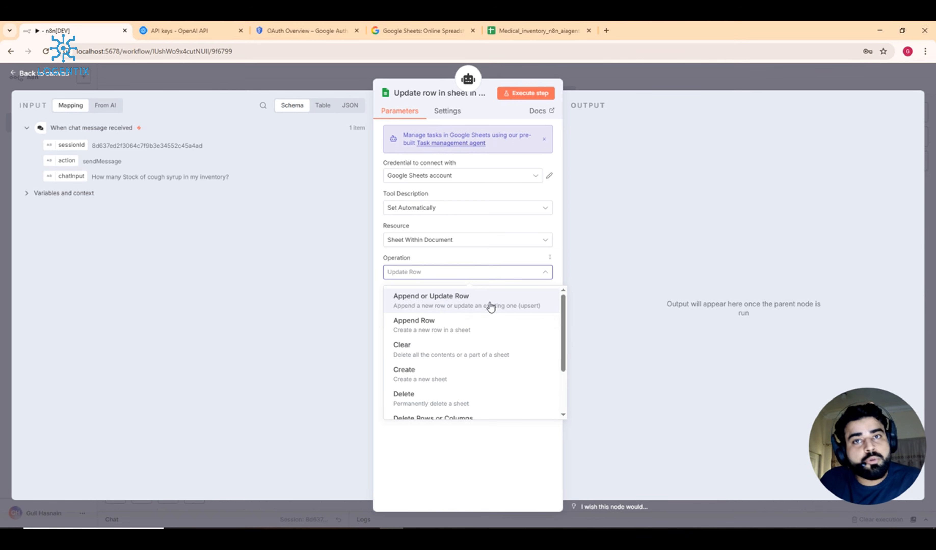
{"action": "scroll", "coordinate": [462, 378], "scroll_direction": "down", "scroll_amount": 3}
{"action": "left_click", "coordinate": [462, 410]}
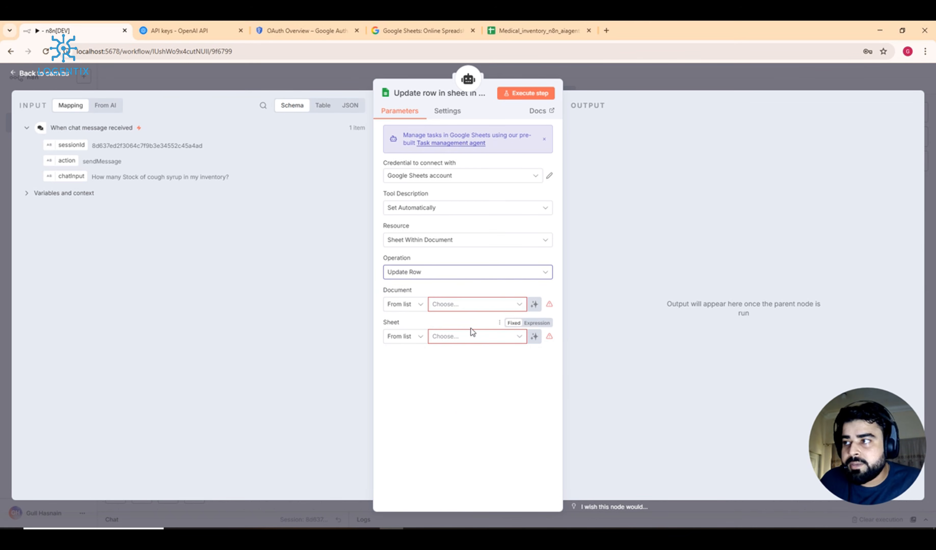
Step: Choose document Medical_inventory_n8n_aiagent and sheet medical_inventory_detailed
{"action": "left_click", "coordinate": [499, 310]}
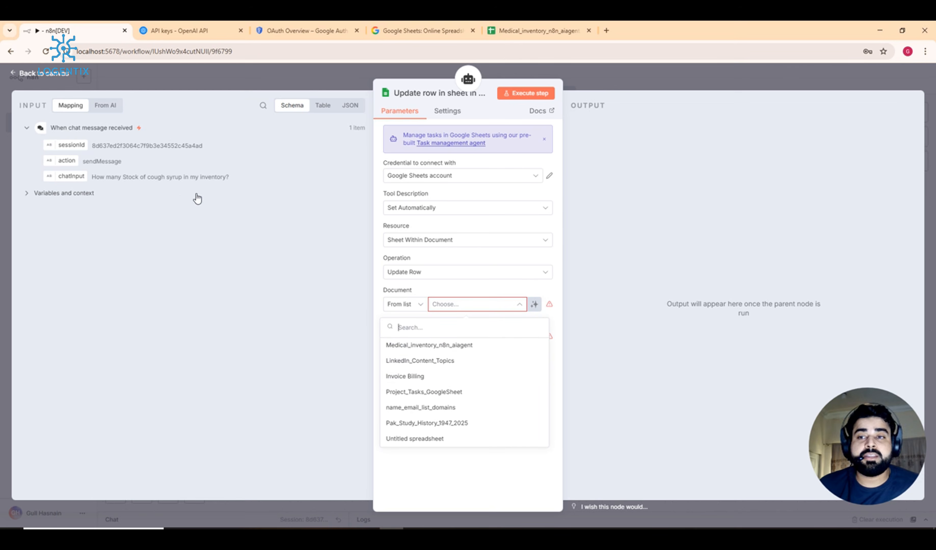
{"action": "left_click", "coordinate": [445, 346]}
{"action": "left_click", "coordinate": [457, 340]}
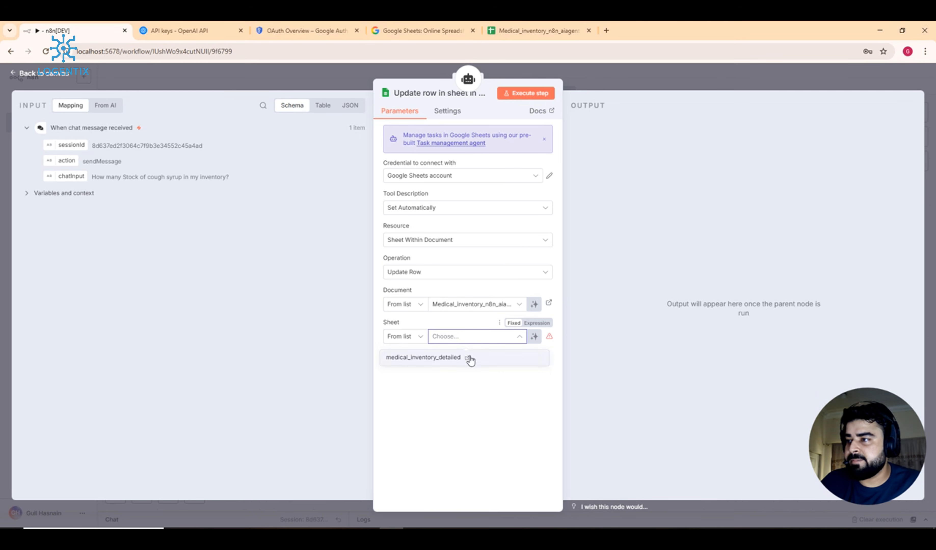
{"action": "left_click", "coordinate": [468, 358]}
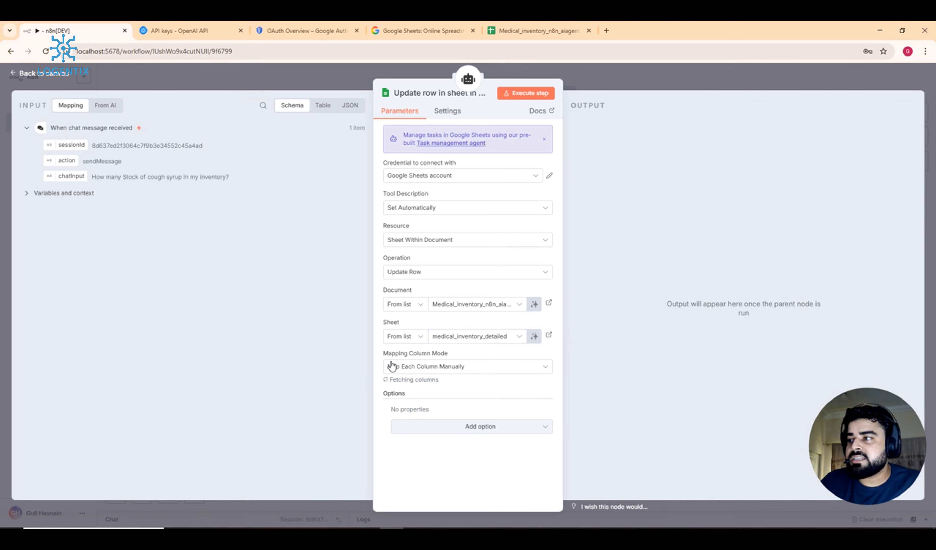
Step: Keep manual column mapping and match rows on the Medicine Name column
{"action": "left_click", "coordinate": [496, 370]}
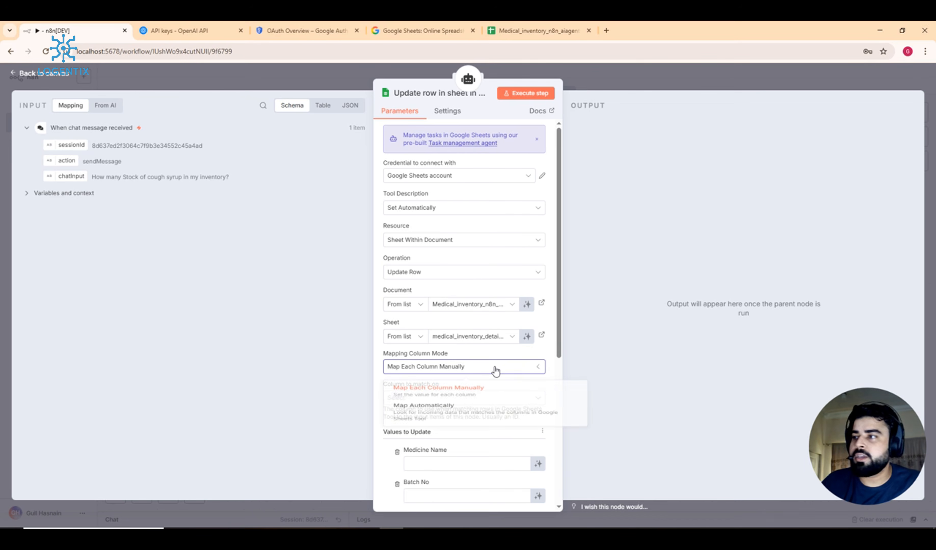
{"action": "left_click", "coordinate": [495, 369]}
{"action": "scroll", "coordinate": [495, 368], "scroll_direction": "down", "scroll_amount": 3}
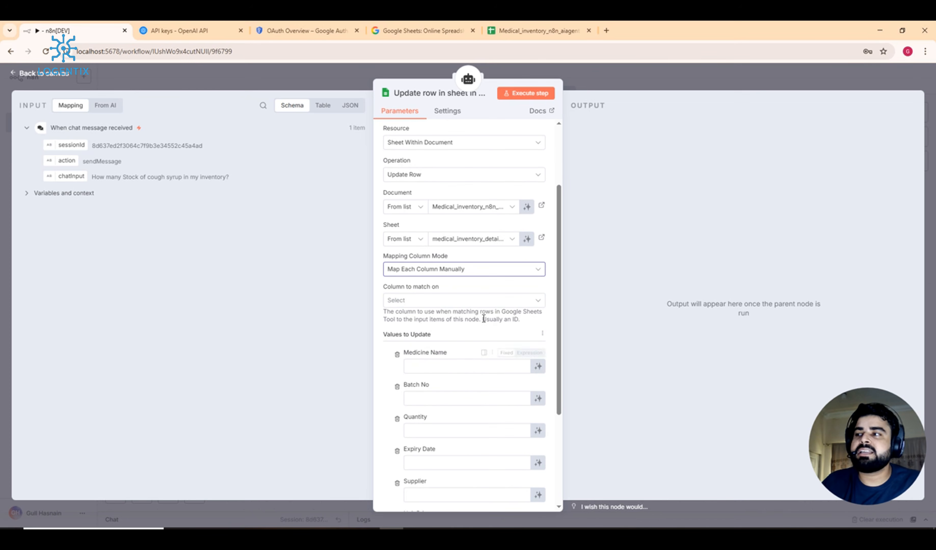
{"action": "left_click", "coordinate": [483, 302]}
{"action": "left_click", "coordinate": [424, 327]}
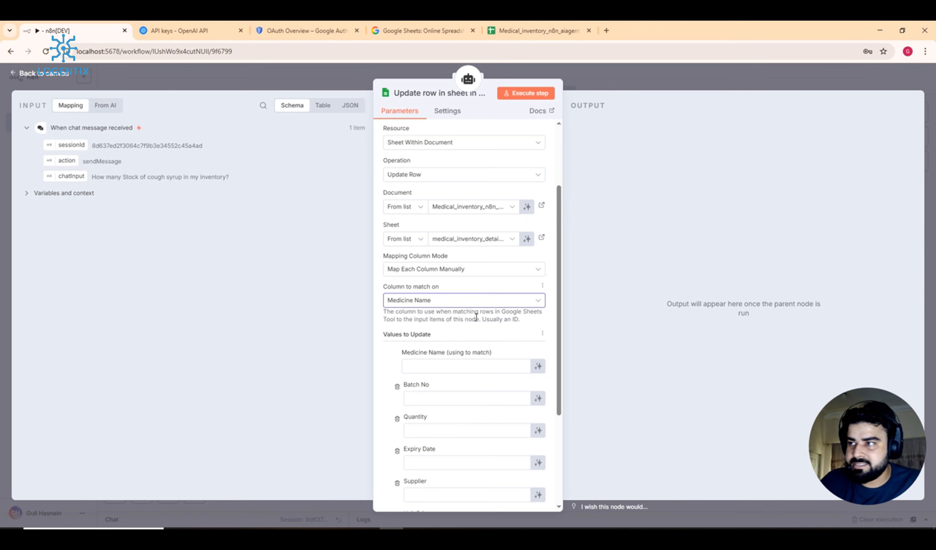
Step: Let the model define Medicine Name, Batch No, Quantity, Expiry Date, Supplier, Unit Price and Stock Status
{"action": "scroll", "coordinate": [476, 317], "scroll_direction": "down", "scroll_amount": 4}
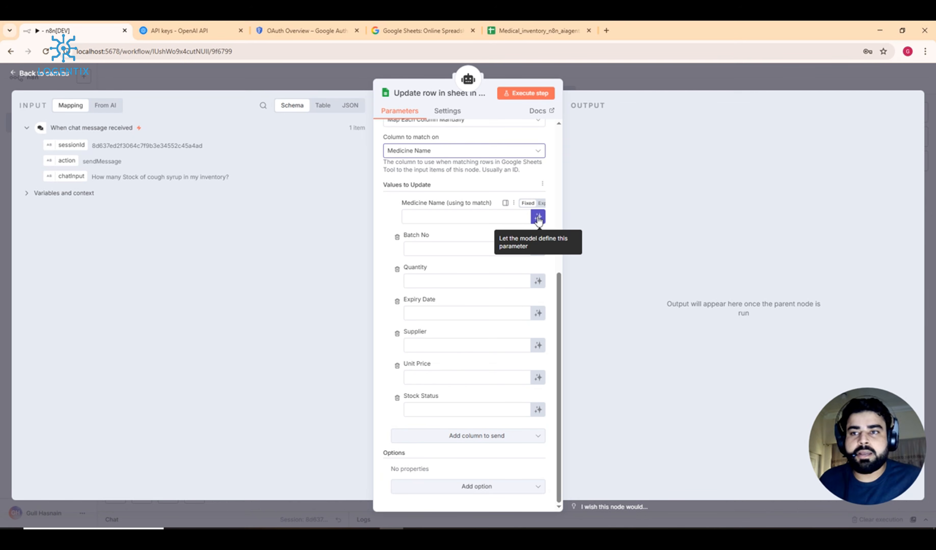
{"action": "left_click", "coordinate": [538, 218]}
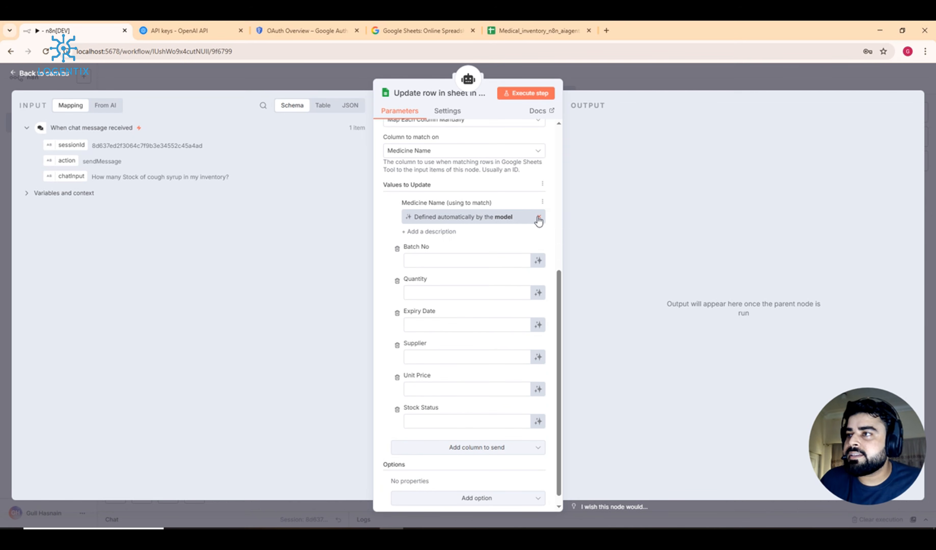
{"action": "left_click", "coordinate": [538, 261]}
{"action": "left_click", "coordinate": [538, 306]}
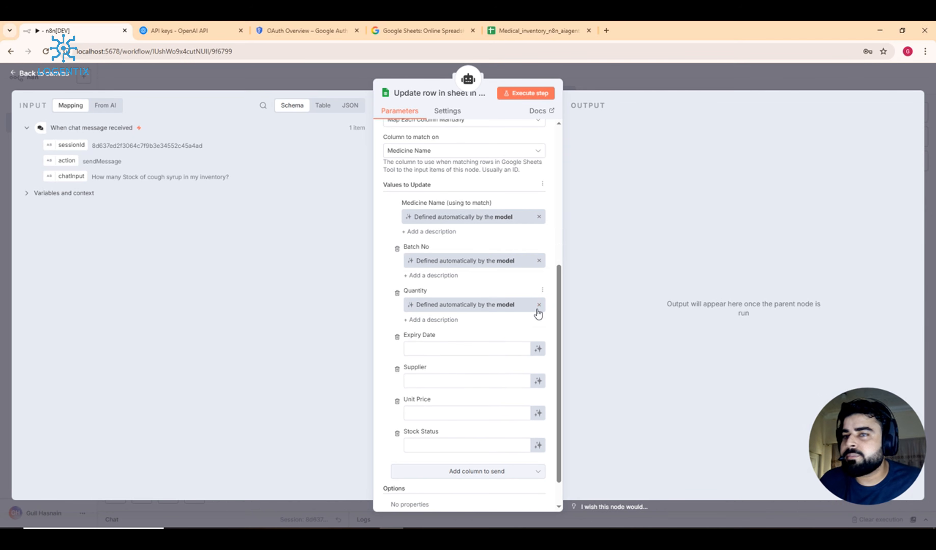
{"action": "left_click", "coordinate": [538, 349]}
{"action": "left_click", "coordinate": [538, 393]}
{"action": "scroll", "coordinate": [538, 401], "scroll_direction": "down", "scroll_amount": 2}
{"action": "left_click", "coordinate": [538, 378]}
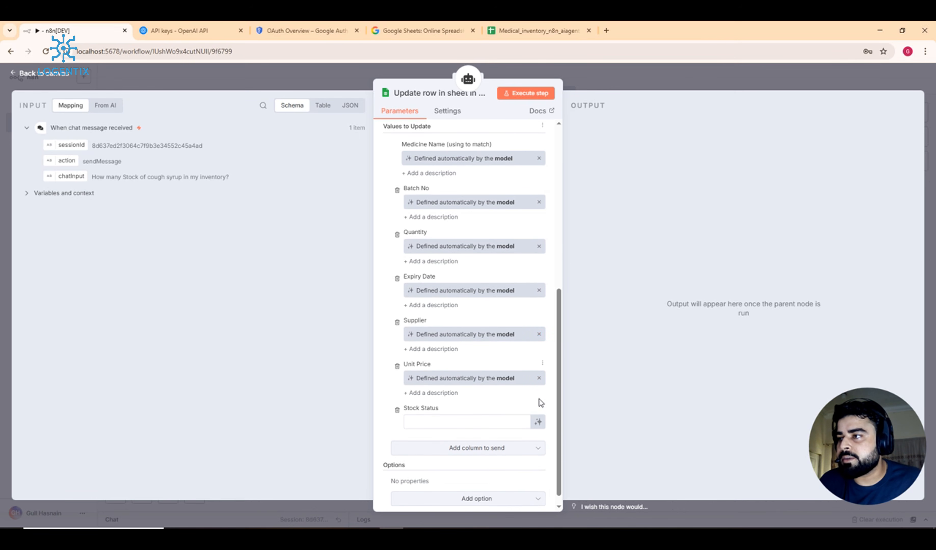
{"action": "left_click", "coordinate": [539, 422]}
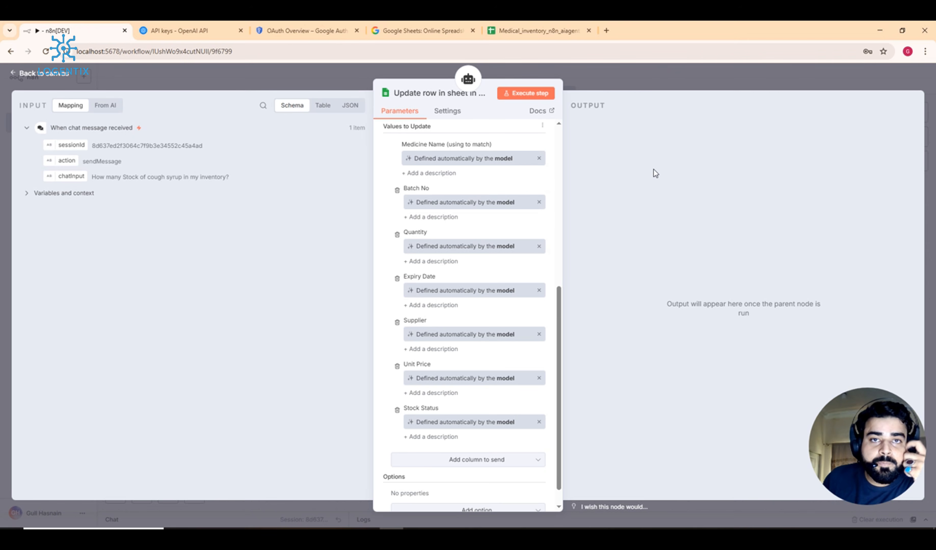
{"action": "scroll", "coordinate": [466, 192], "scroll_direction": "up", "scroll_amount": 3}
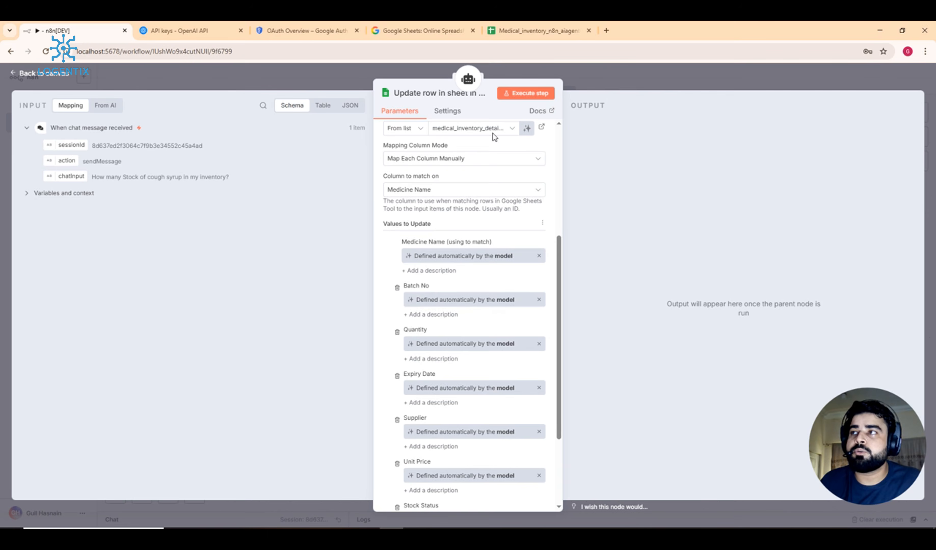
Step: Close the tool panel, arrange the Get row(s) and Update row nodes side by side, and open the spreadsheet
{"action": "left_click", "coordinate": [620, 79]}
{"action": "left_click_drag", "start_coordinate": [582, 322], "coordinate": [747, 231]}
{"action": "left_click_drag", "start_coordinate": [604, 271], "coordinate": [749, 149]}
{"action": "right_click", "coordinate": [808, 180]}
{"action": "left_click", "coordinate": [784, 137]}
{"action": "left_click_drag", "start_coordinate": [754, 241], "coordinate": [761, 368]}
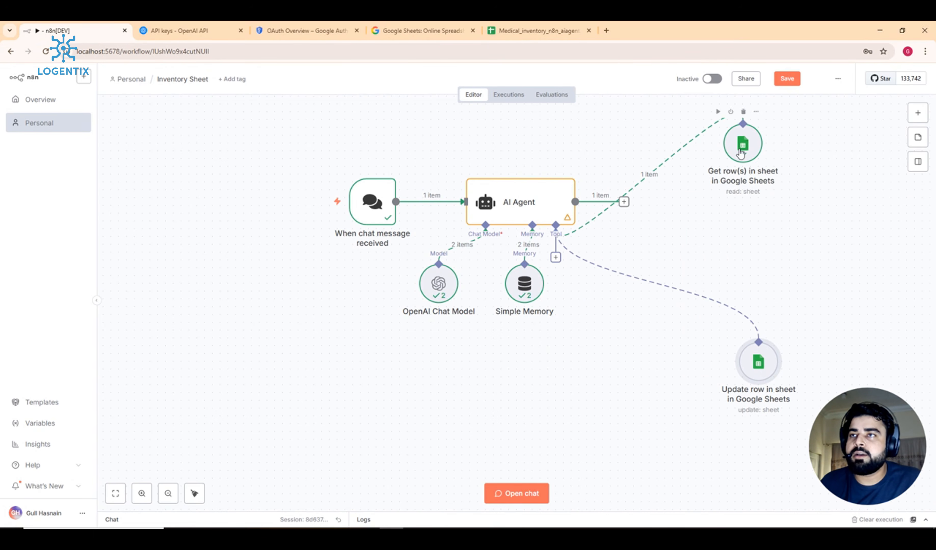
{"action": "left_click_drag", "start_coordinate": [740, 152], "coordinate": [797, 284]}
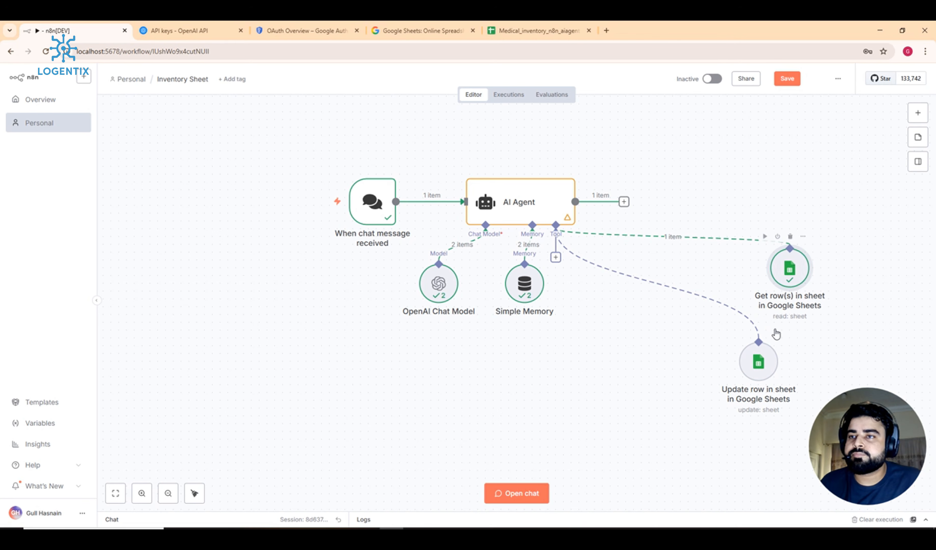
{"action": "mouse_move", "coordinate": [762, 367]}
{"action": "left_mouse_down"}
{"action": "mouse_move", "coordinate": [759, 351]}
{"action": "mouse_move", "coordinate": [743, 351]}
{"action": "mouse_move", "coordinate": [759, 353]}
{"action": "left_mouse_up"}
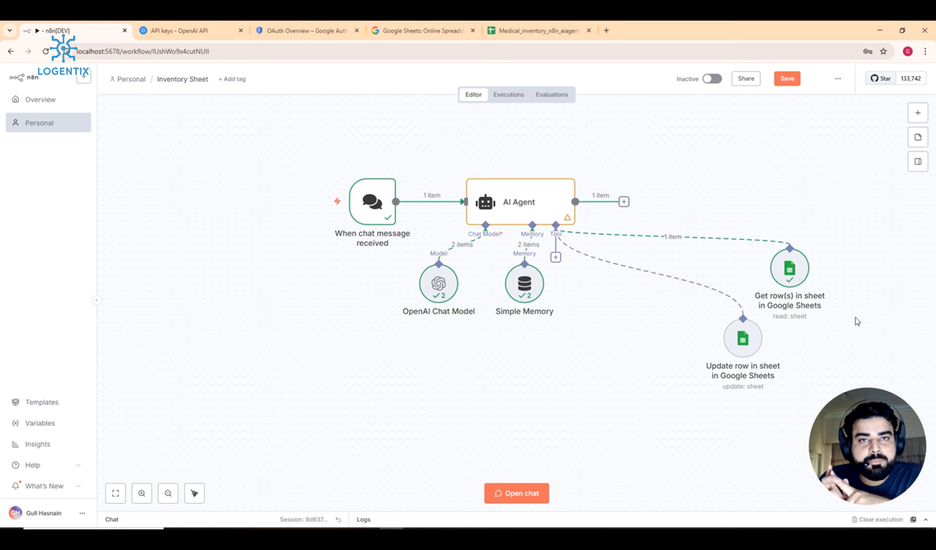
{"action": "left_click", "coordinate": [544, 32]}
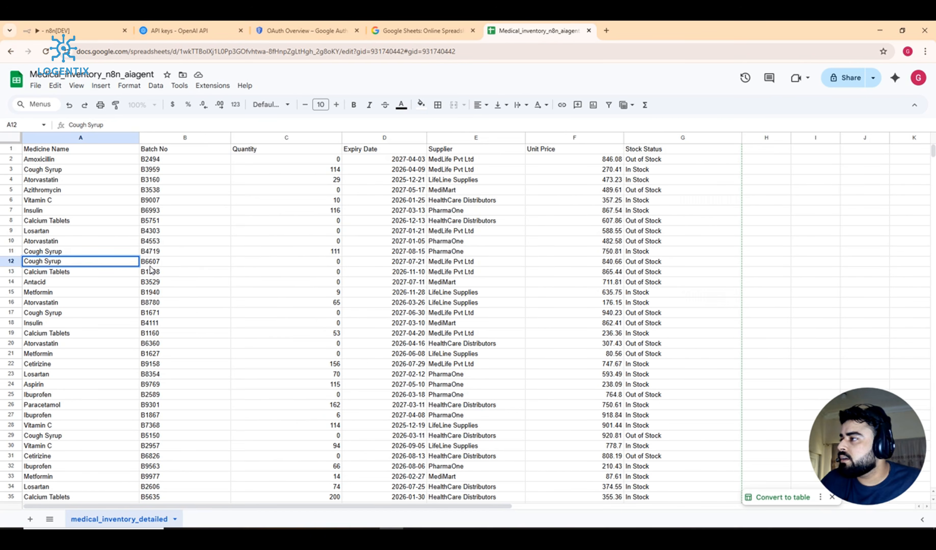
Step: Change the Cough Syrup batch number in B12 to B6605 and return to the n8n tab
{"action": "left_click", "coordinate": [168, 263]}
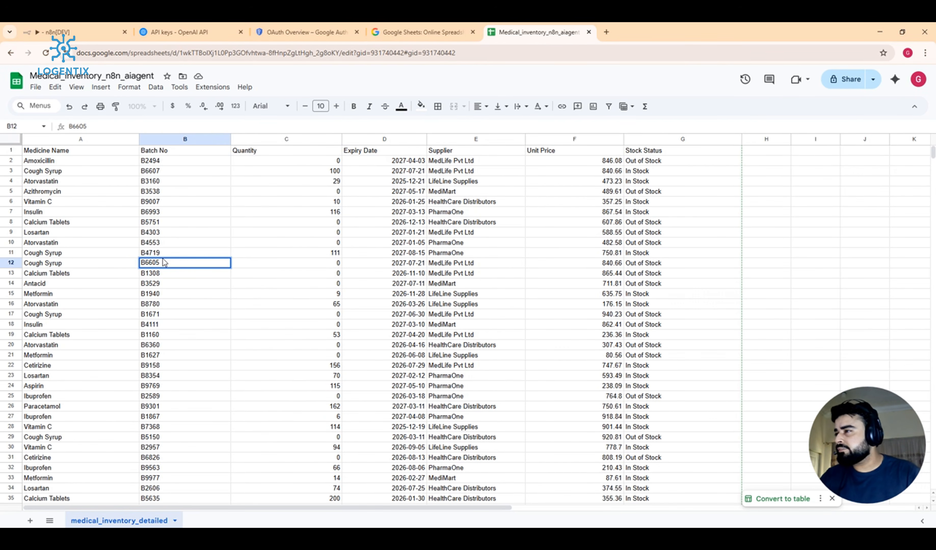
{"action": "left_click", "coordinate": [173, 271]}
{"action": "left_click", "coordinate": [175, 266]}
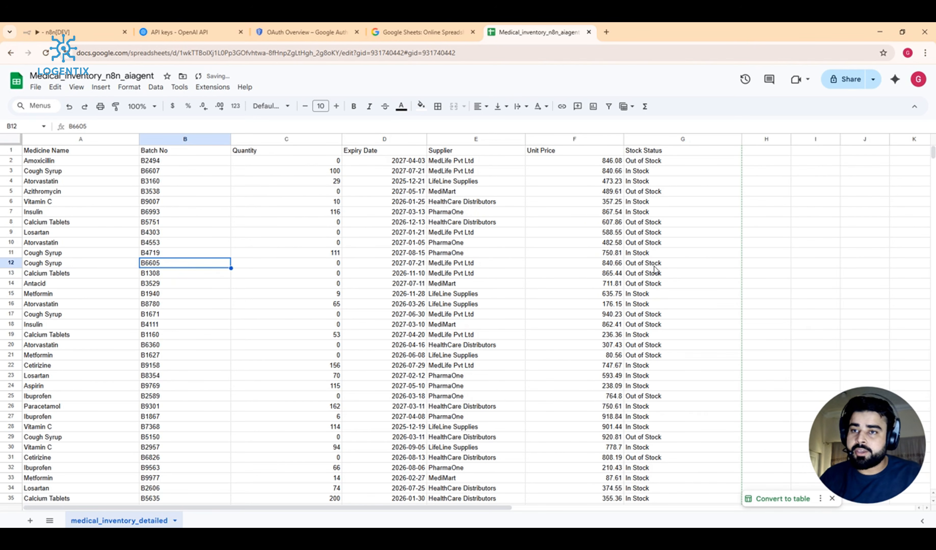
{"action": "double_click", "coordinate": [154, 262]}
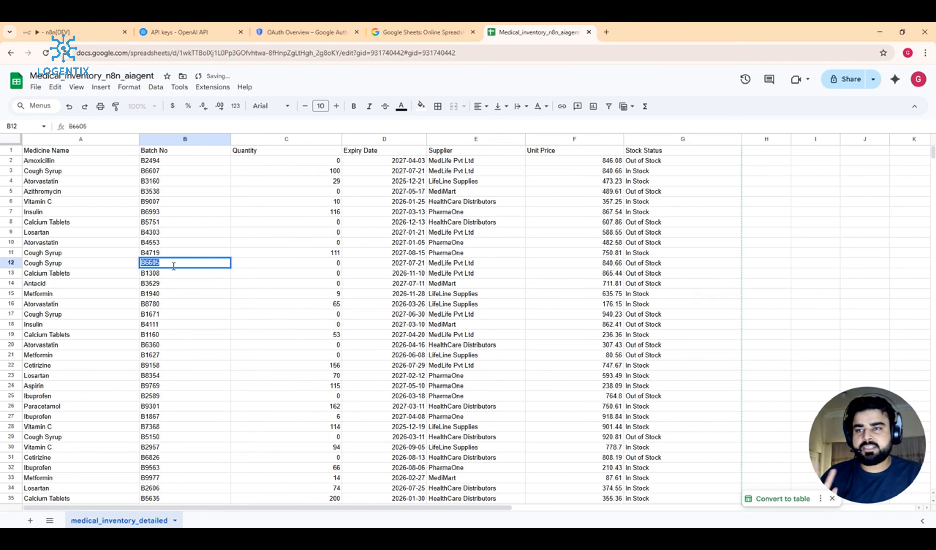
{"action": "left_click", "coordinate": [386, 26]}
{"action": "left_click", "coordinate": [306, 32]}
Step: Ask the agent in chat to set Cough Syrup batch B6605 to in stock with 45 units
{"action": "left_click", "coordinate": [76, 31]}
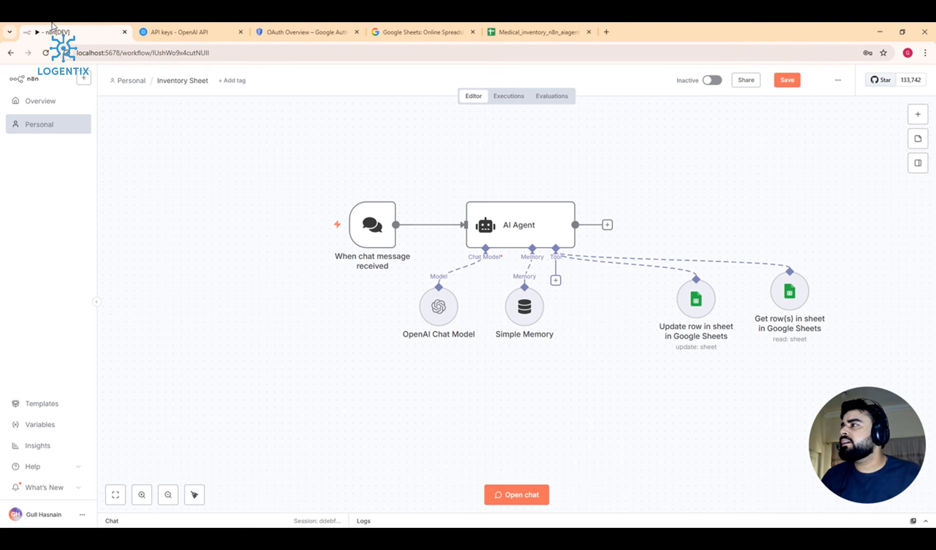
{"action": "left_click", "coordinate": [517, 495]}
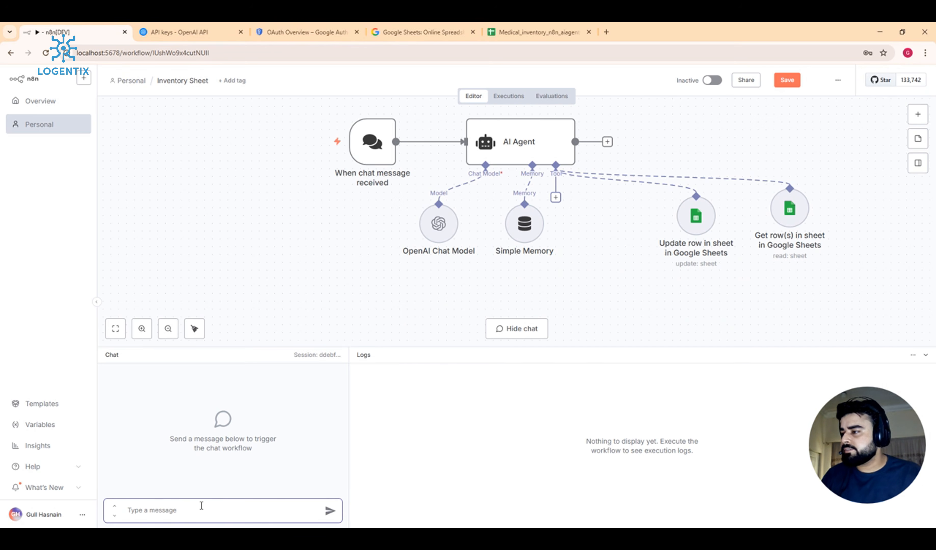
{"action": "type", "text": "pleas"}
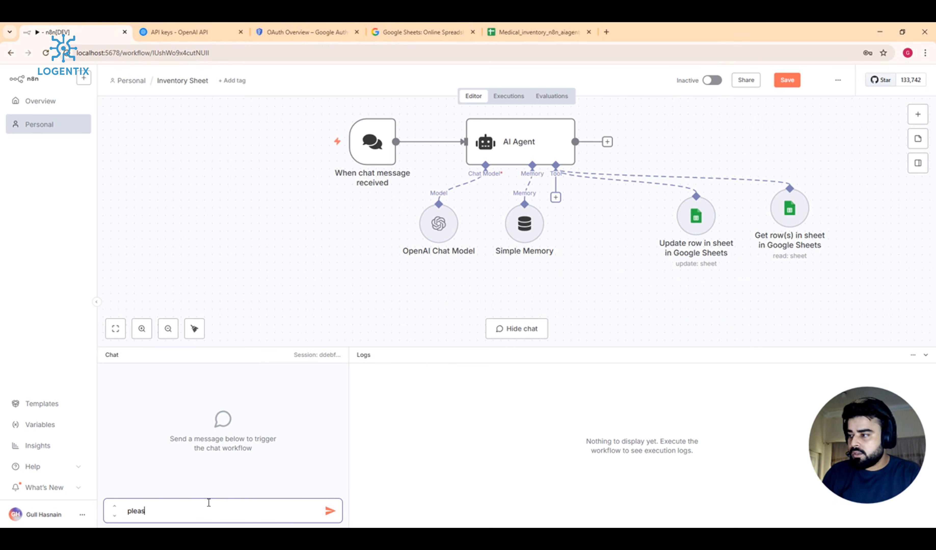
{"action": "type", "text": "e update the"}
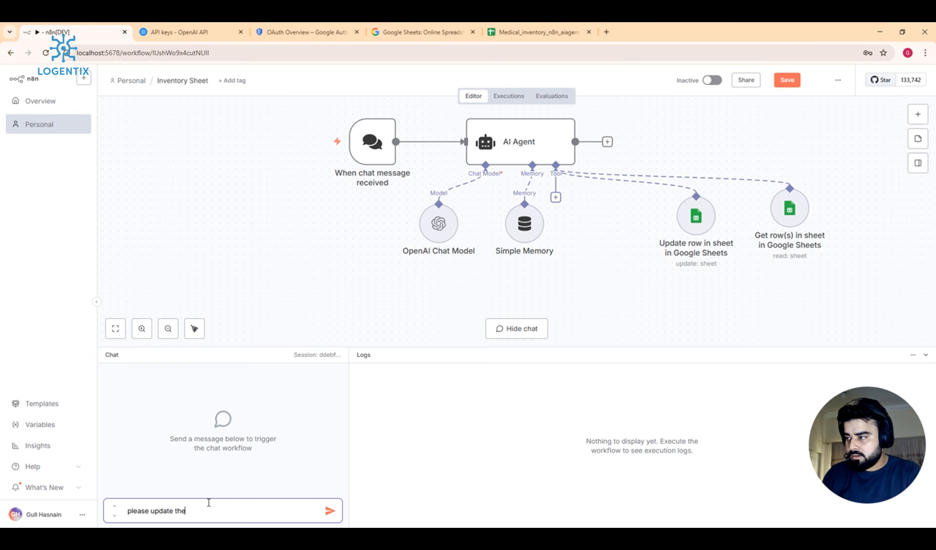
{"action": "type", "text": " coug"}
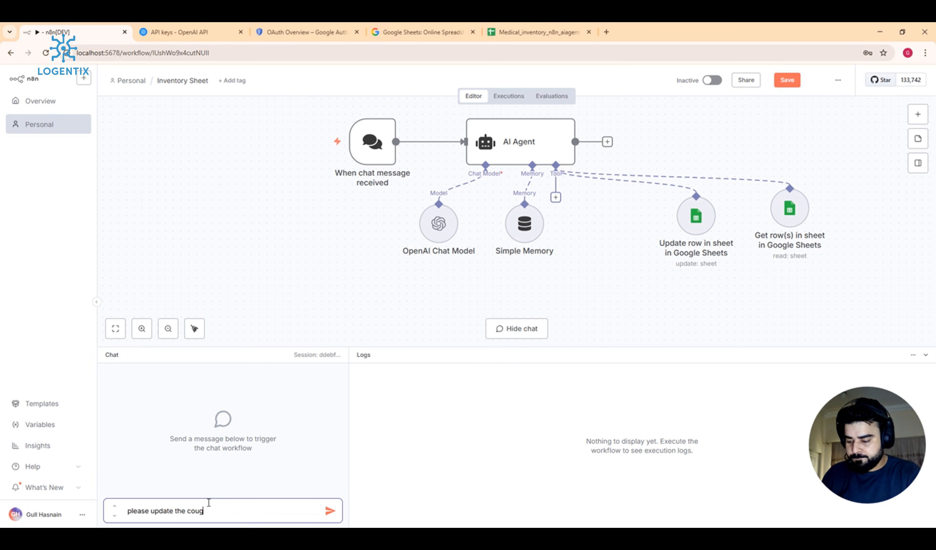
{"action": "type", "text": "h syrup"}
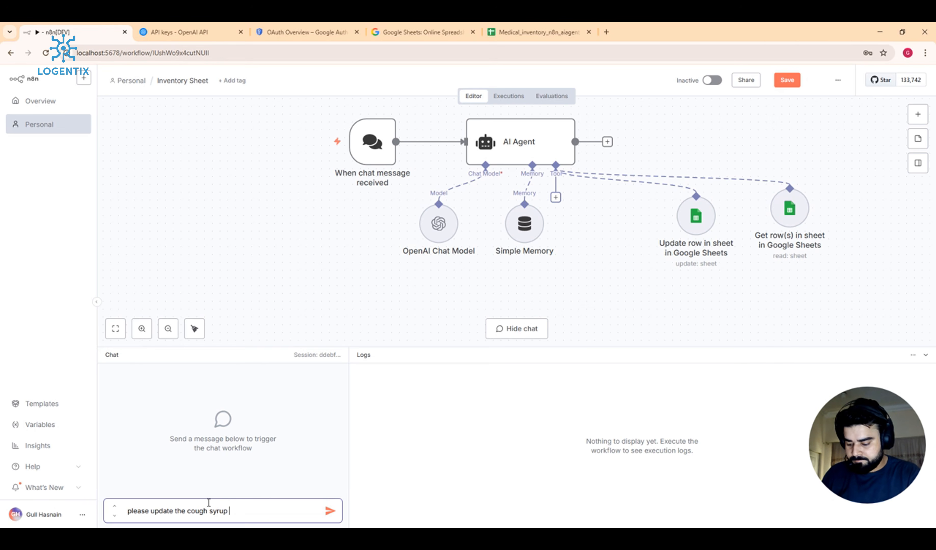
{"action": "type", "text": " bacth"}
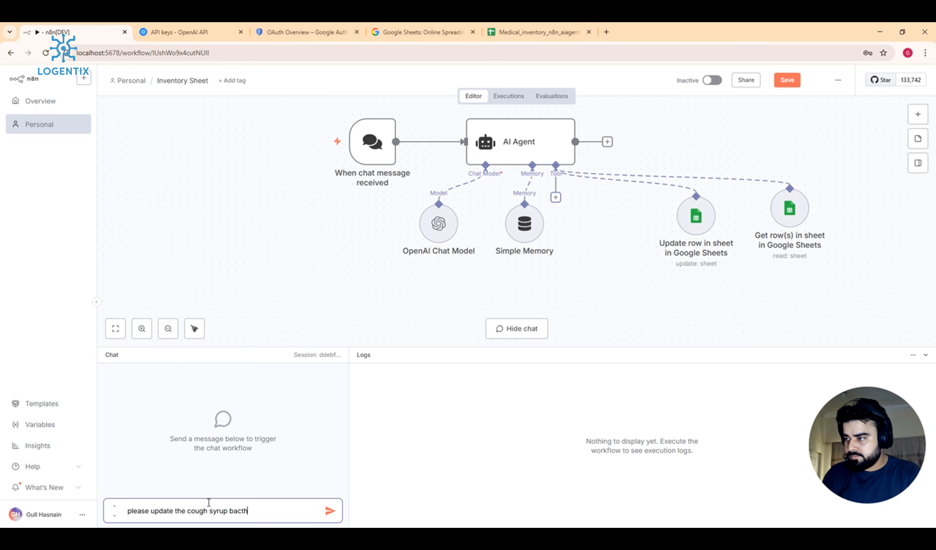
{"action": "key", "text": "BackSpace"}
{"action": "key", "text": "BackSpace"}
{"action": "type", "text": "tch n"}
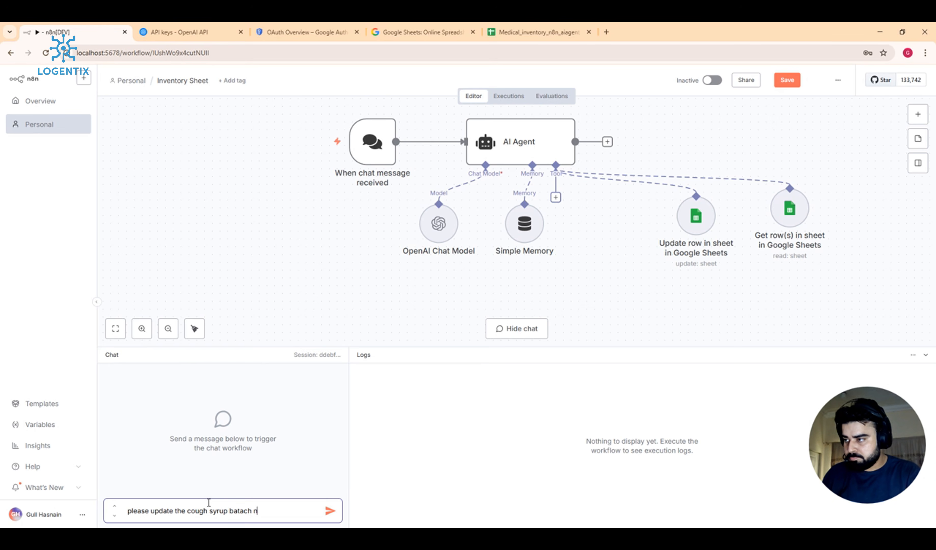
{"action": "key", "text": "BackSpace"}
{"action": "key", "text": "BackSpace"}
{"action": "key", "text": "BackSpace"}
{"action": "key", "text": "BackSpace"}
{"action": "type", "text": "ch "}
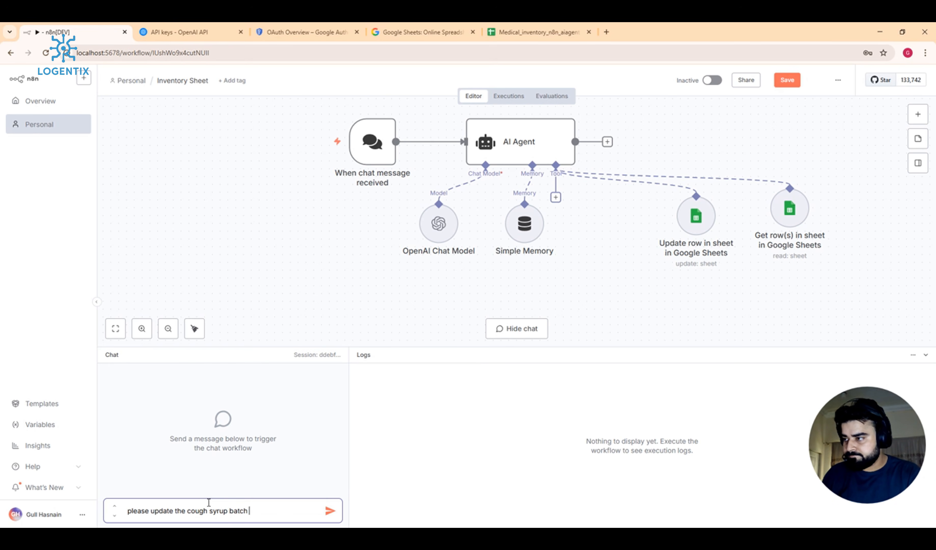
{"action": "type", "text": "no is"}
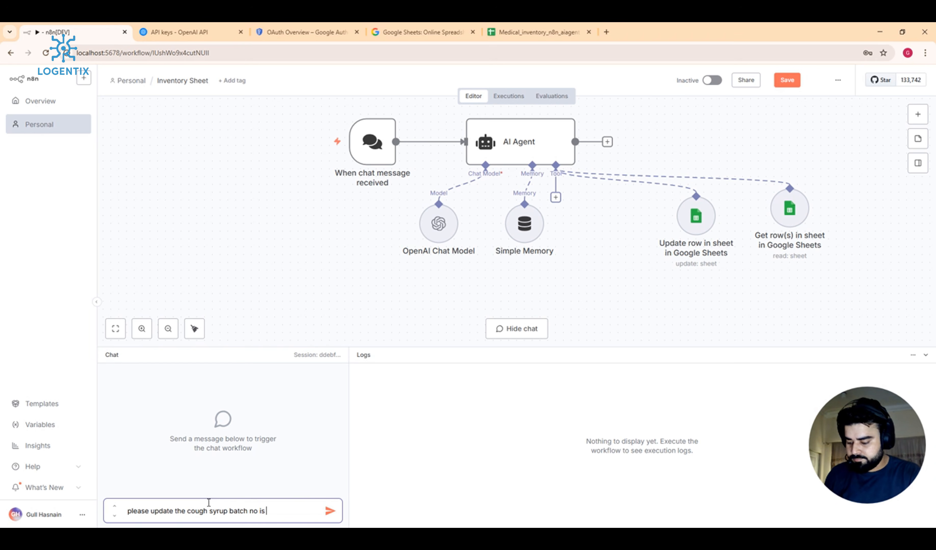
{"action": "type", "text": " B6605"}
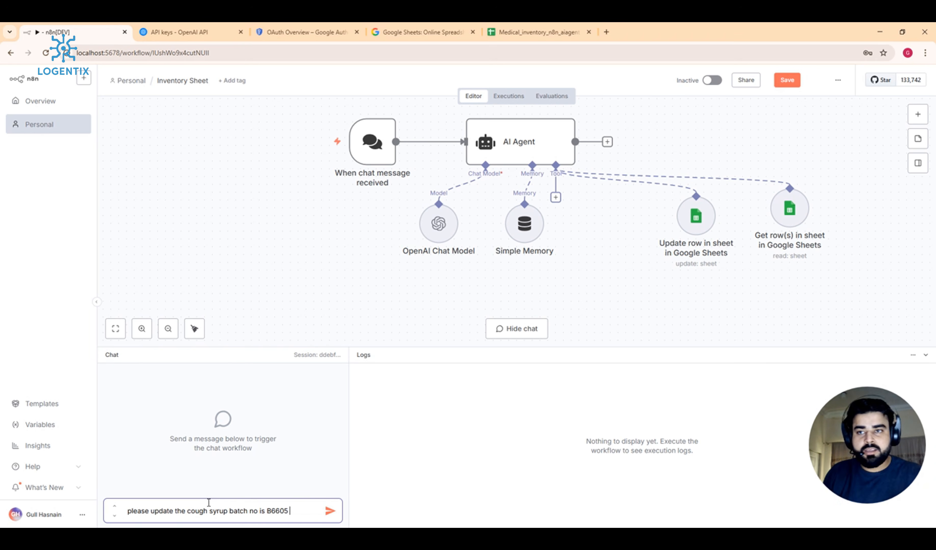
{"action": "left_click", "coordinate": [536, 32]}
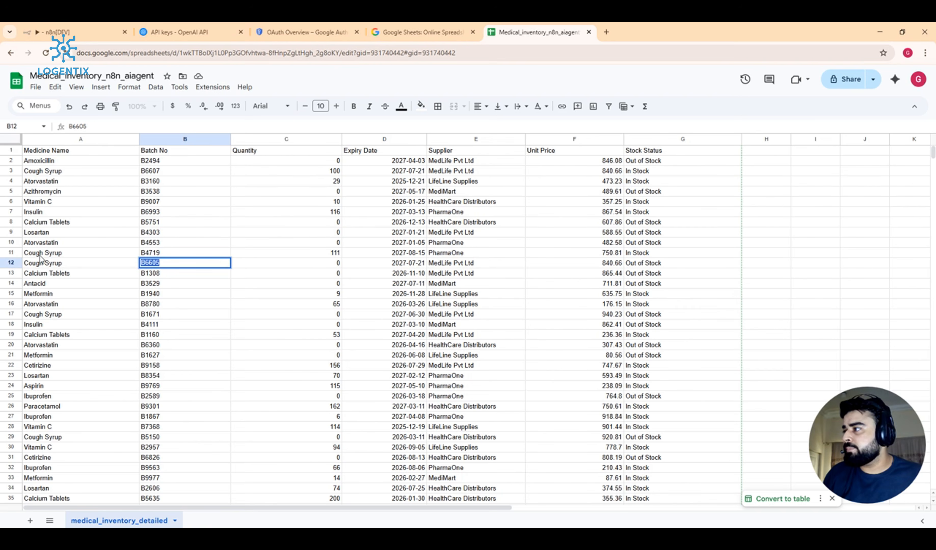
{"action": "left_click", "coordinate": [69, 26]}
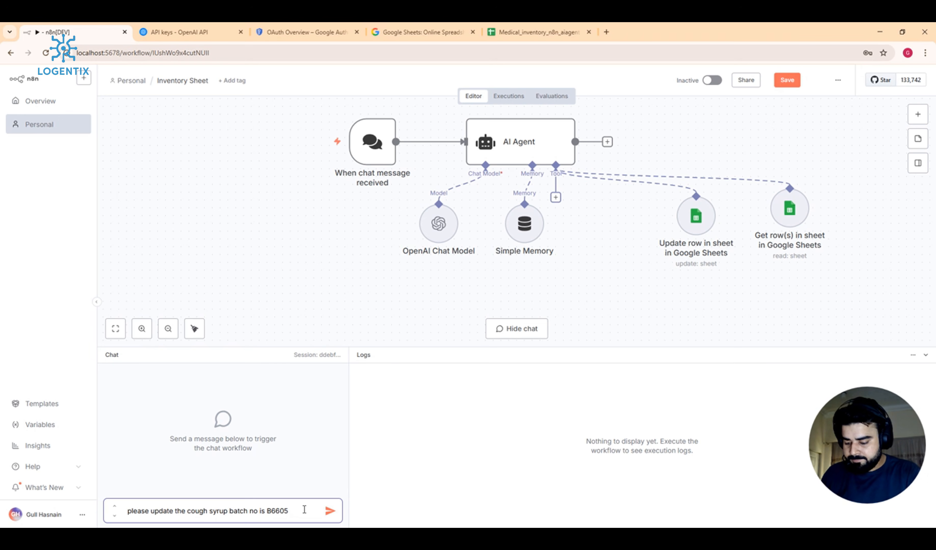
{"action": "type", "text": "in stock"}
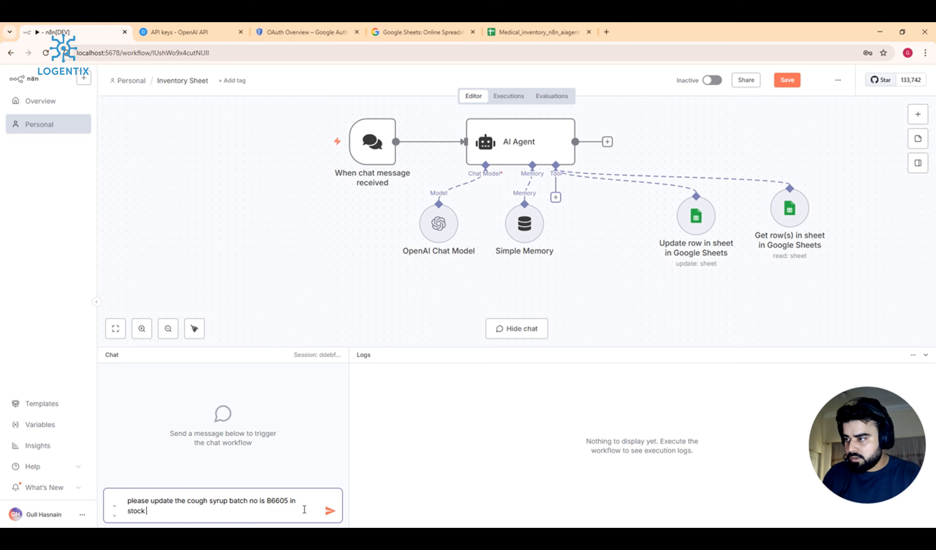
{"action": "type", "text": " 45 unita"}
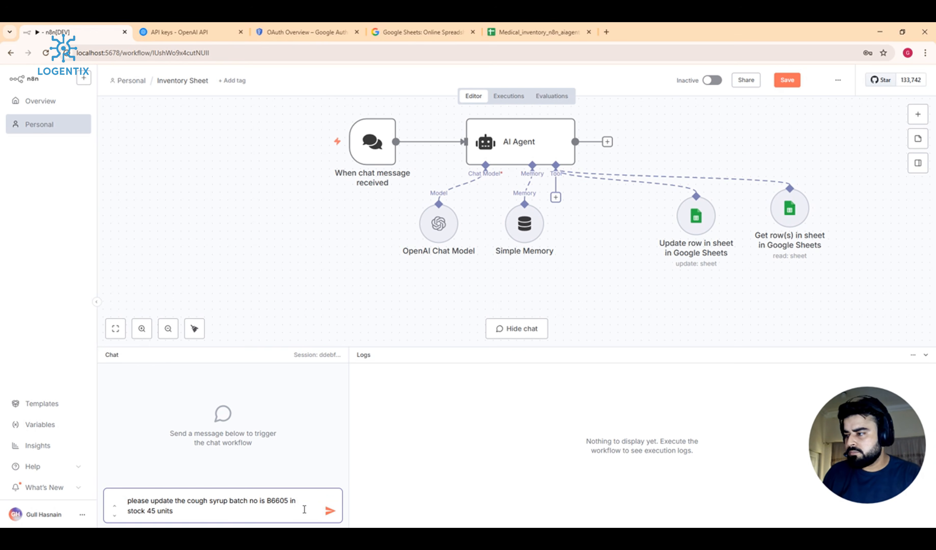
{"action": "type", "text": "."}
{"action": "key", "text": "Return"}
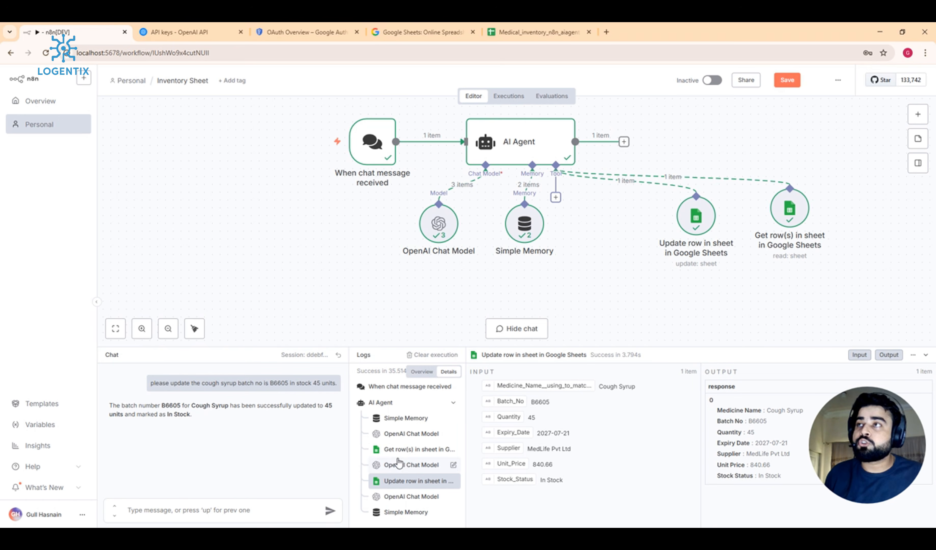
{"action": "left_click", "coordinate": [539, 32]}
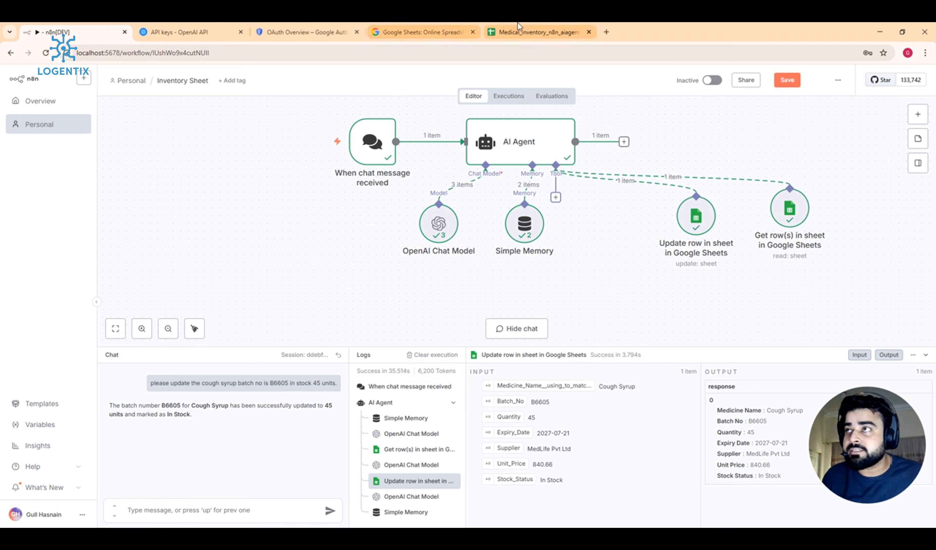
{"action": "left_click", "coordinate": [158, 294]}
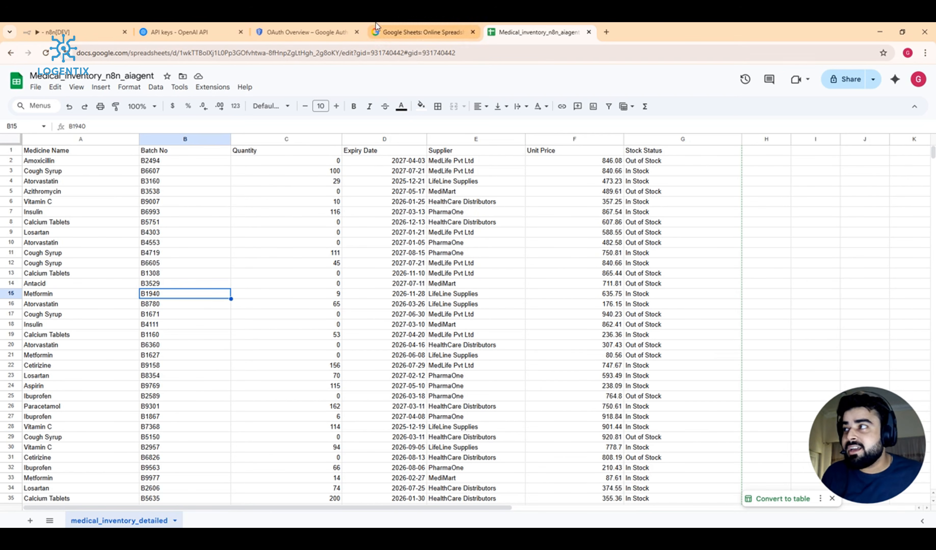
{"action": "left_click", "coordinate": [55, 32]}
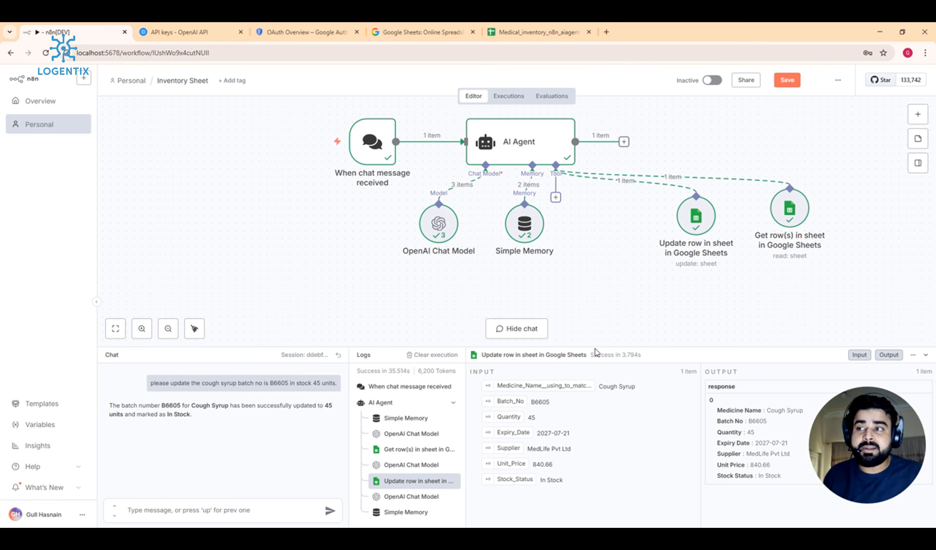
Step: Add a Google Sheets tool to the agent, with an automatic description and the Append Row operation
{"action": "left_click", "coordinate": [555, 198]}
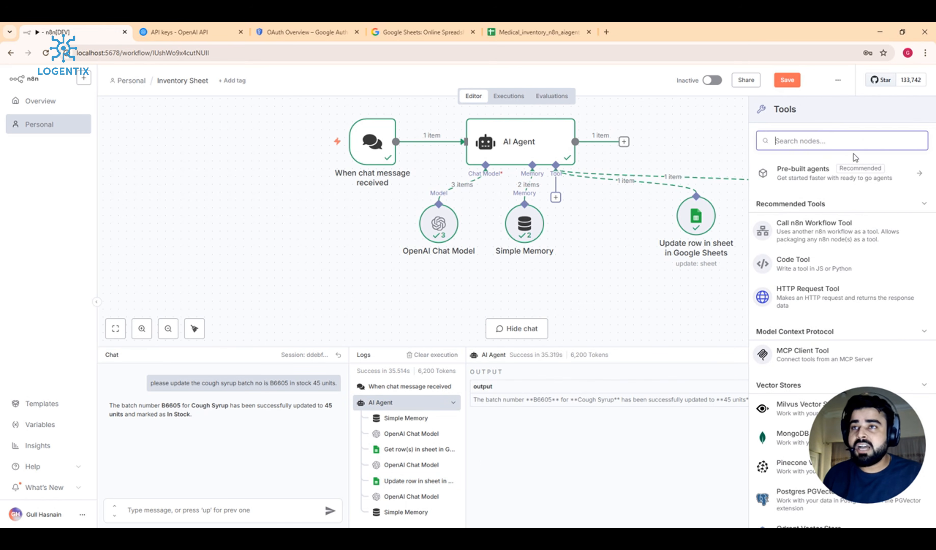
{"action": "type", "text": "sheets"}
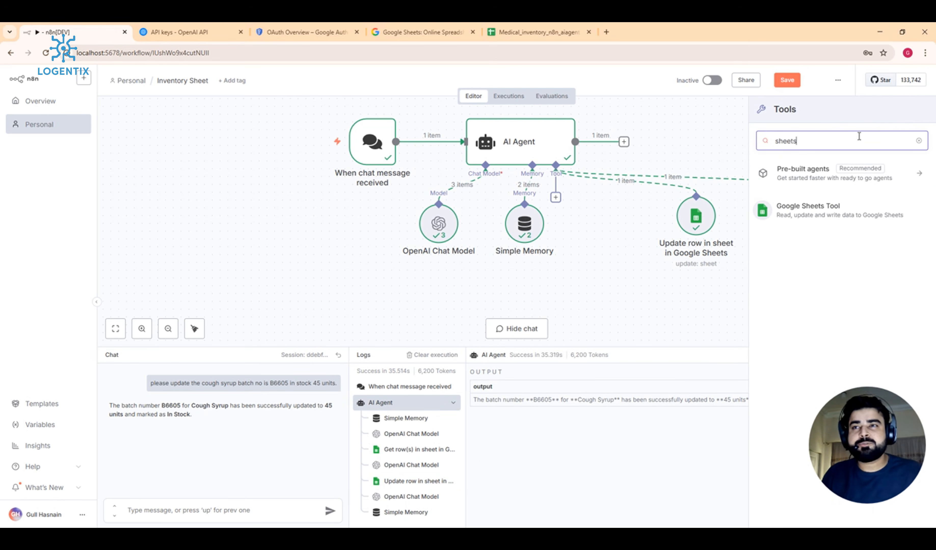
{"action": "left_click", "coordinate": [832, 209]}
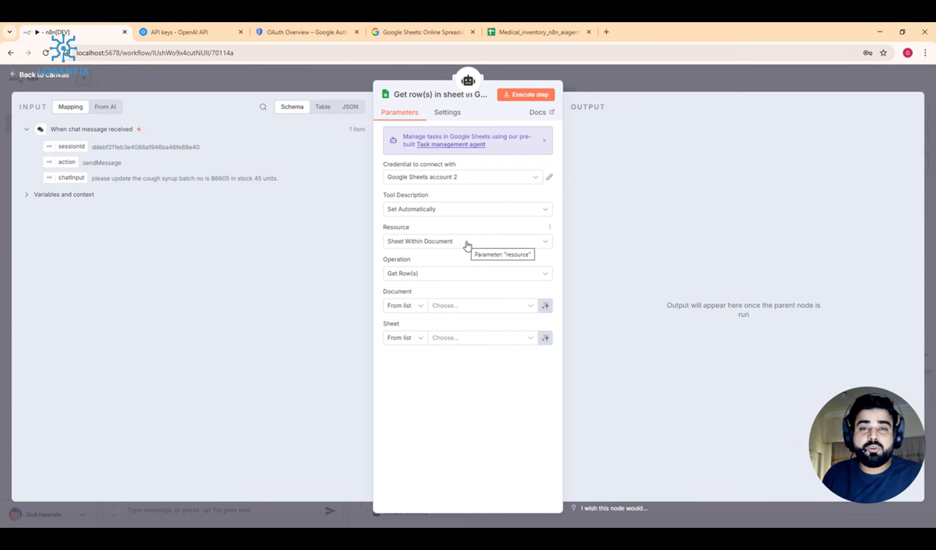
{"action": "left_click", "coordinate": [467, 210]}
{"action": "left_click", "coordinate": [466, 238]}
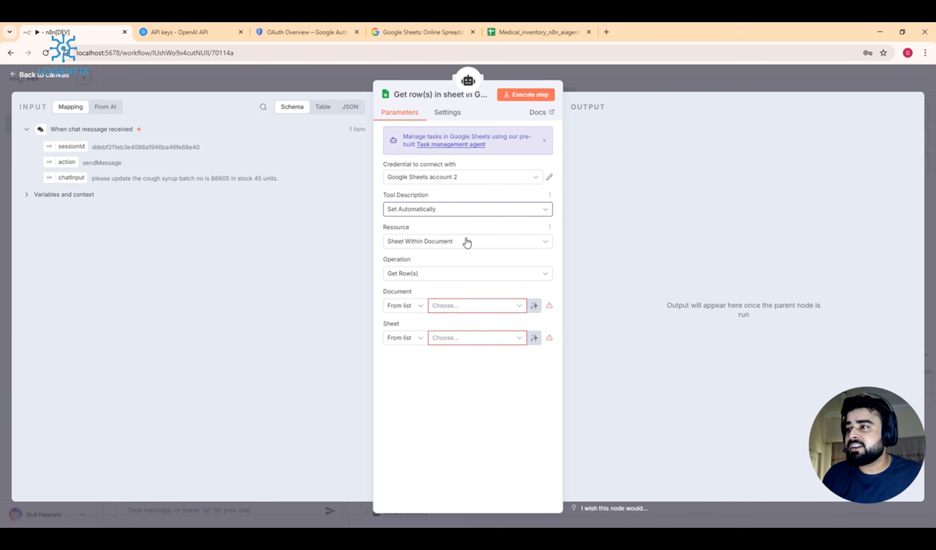
{"action": "left_click", "coordinate": [457, 278]}
{"action": "scroll", "coordinate": [469, 329], "scroll_direction": "up", "scroll_amount": 2}
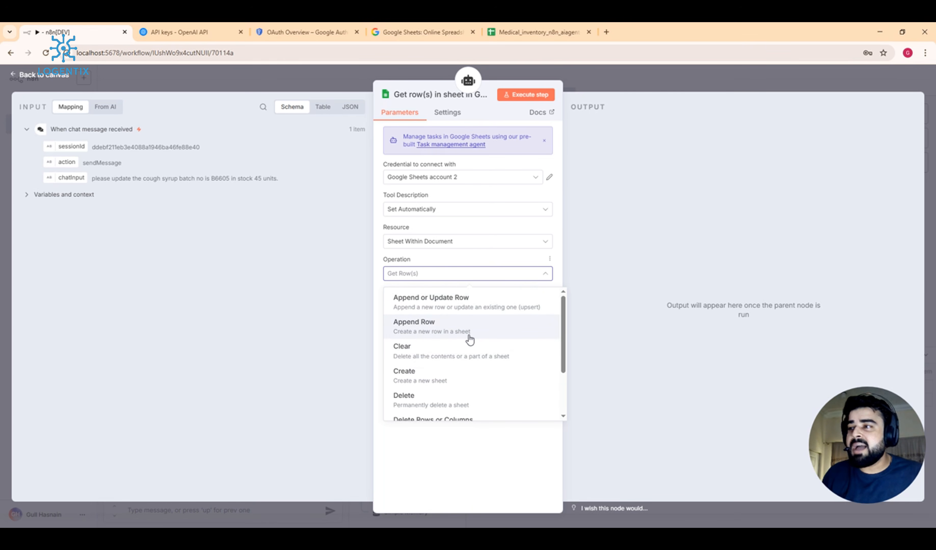
{"action": "left_click", "coordinate": [469, 335]}
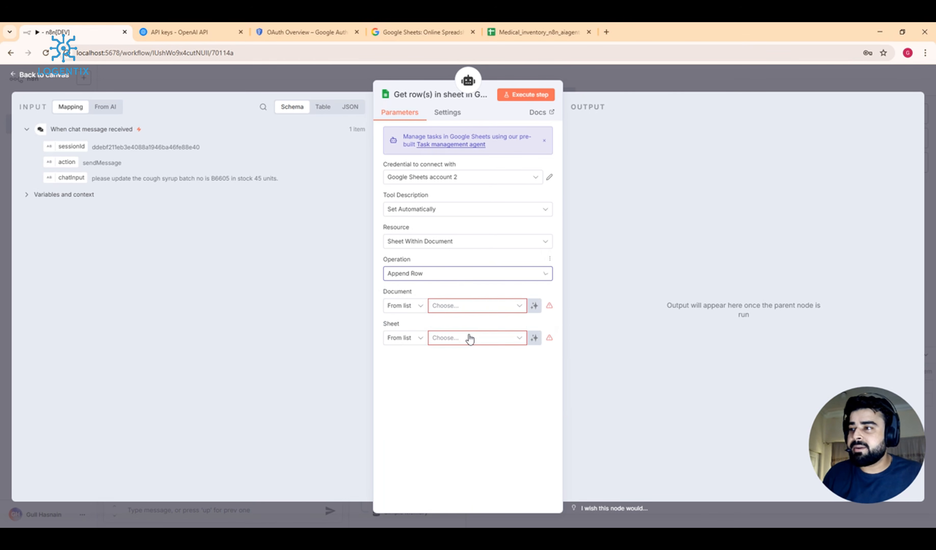
Step: Target the Medical_inventory_n8n_aiagent spreadsheet's medical_inventory_detailed sheet using the first Google account
{"action": "left_click", "coordinate": [470, 308]}
{"action": "left_click", "coordinate": [479, 180]}
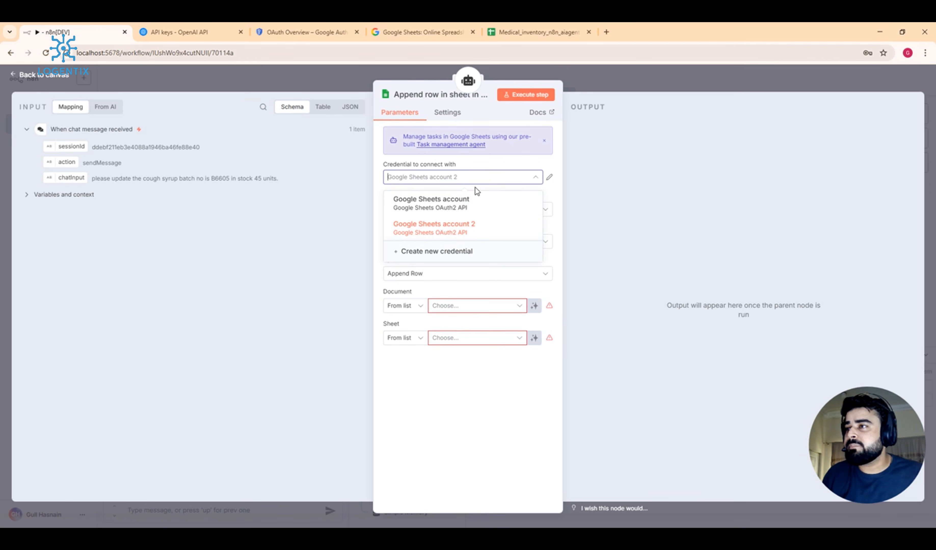
{"action": "left_click", "coordinate": [438, 208]}
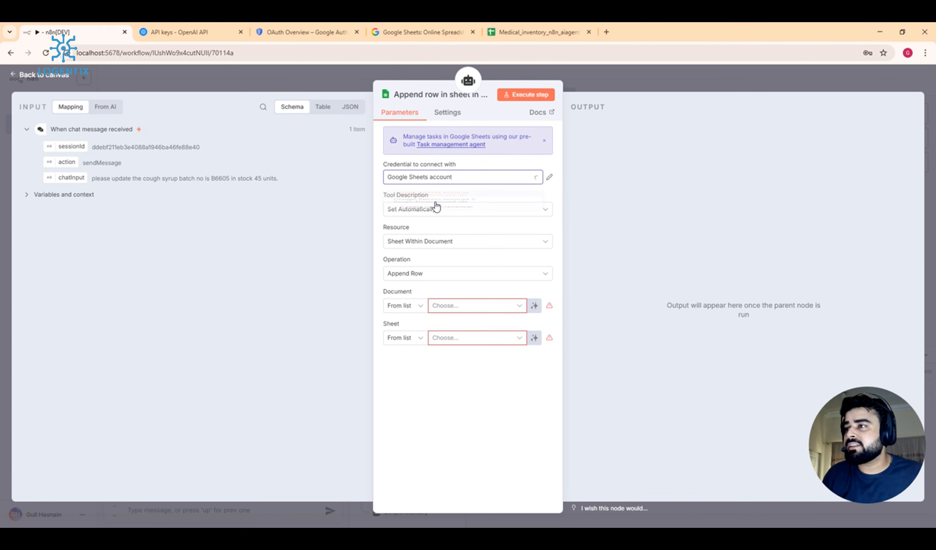
{"action": "left_click", "coordinate": [490, 310]}
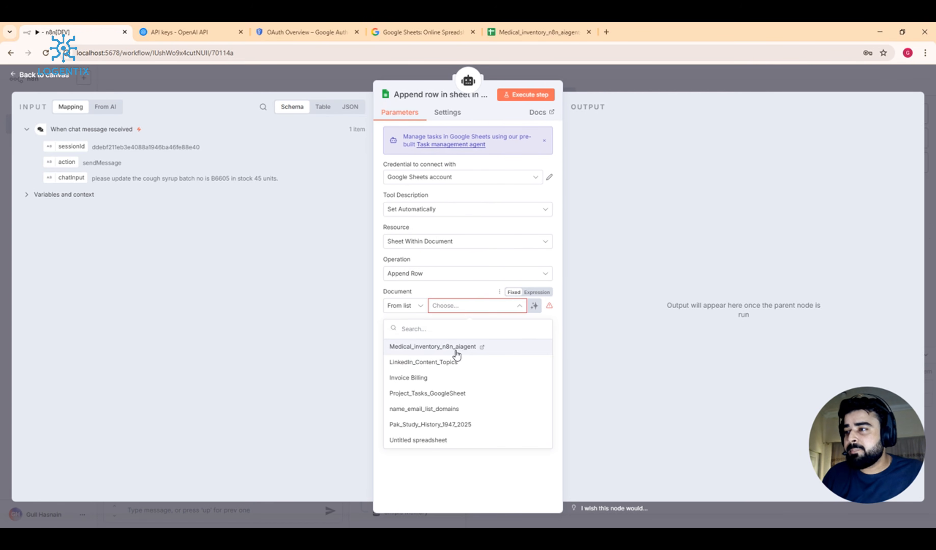
{"action": "left_click", "coordinate": [457, 351]}
{"action": "left_click", "coordinate": [468, 342]}
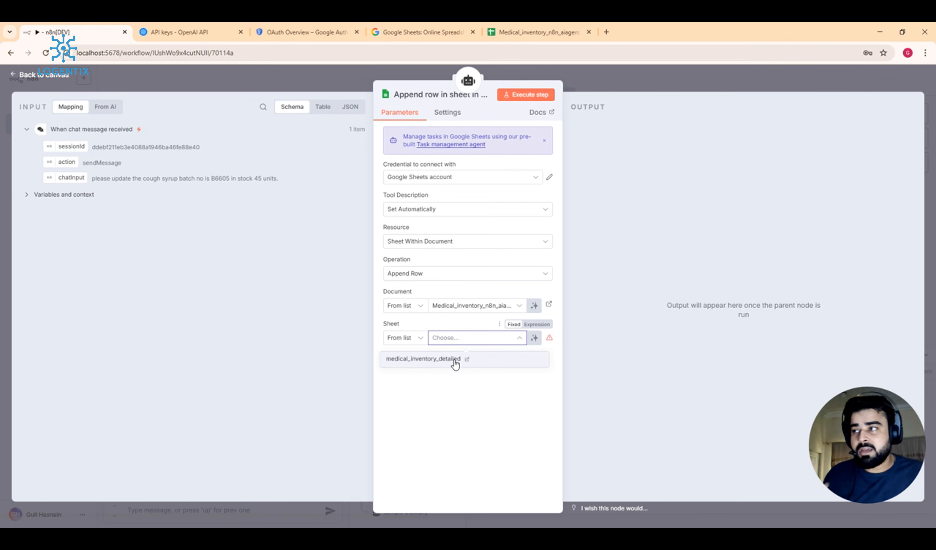
{"action": "left_click", "coordinate": [456, 363]}
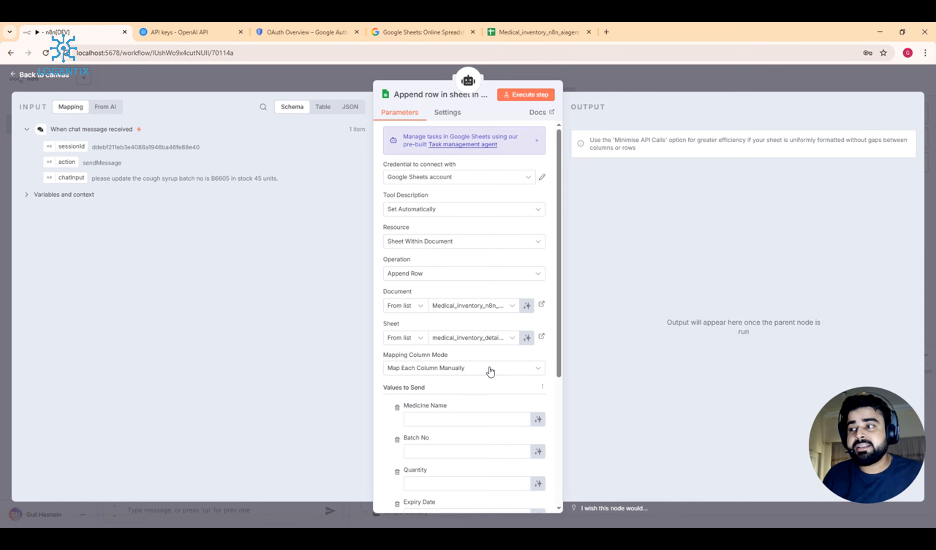
Step: Let the model fill Medicine Name, Batch No, Quantity, Expiry Date, Supplier, Unit Price and Stock Status
{"action": "scroll", "coordinate": [491, 372], "scroll_direction": "down", "scroll_amount": 3}
{"action": "left_click", "coordinate": [538, 322]}
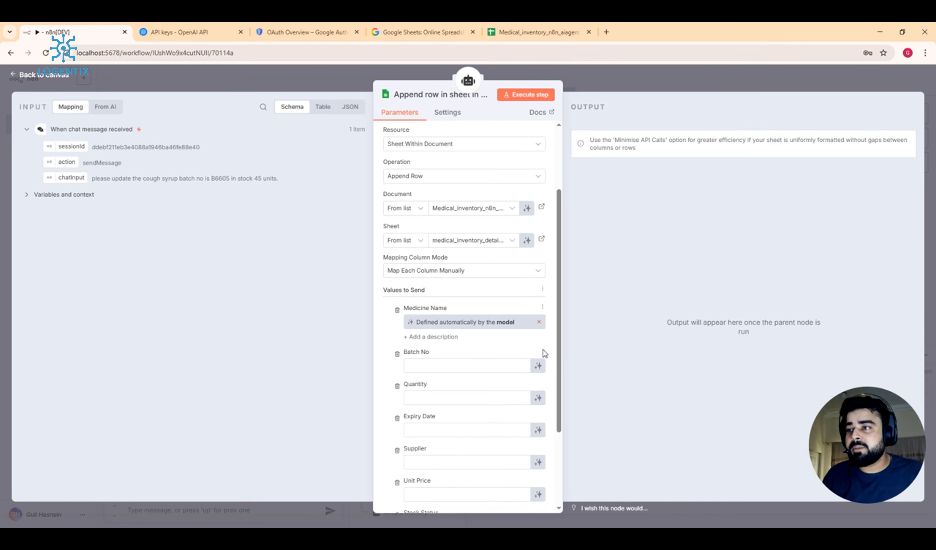
{"action": "left_click", "coordinate": [538, 365]}
{"action": "scroll", "coordinate": [540, 363], "scroll_direction": "down", "scroll_amount": 3}
{"action": "left_click", "coordinate": [538, 312]}
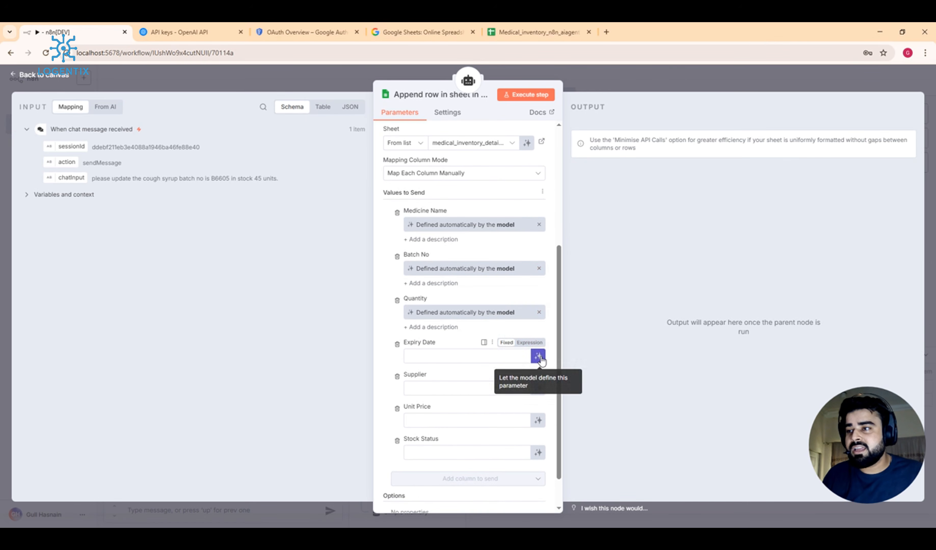
{"action": "left_click", "coordinate": [540, 359]}
{"action": "left_click", "coordinate": [537, 400]}
{"action": "left_click", "coordinate": [538, 444]}
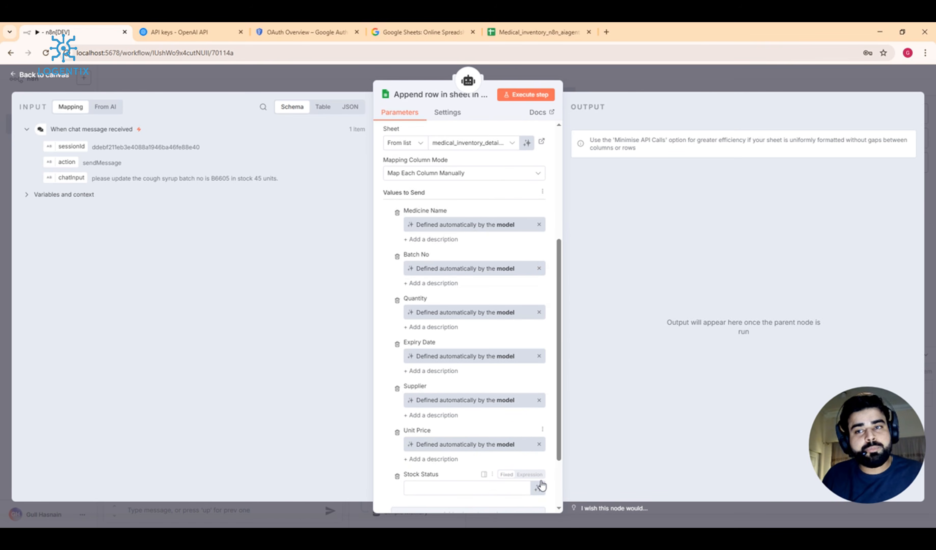
{"action": "left_click", "coordinate": [540, 488]}
{"action": "scroll", "coordinate": [517, 371], "scroll_direction": "down", "scroll_amount": 3}
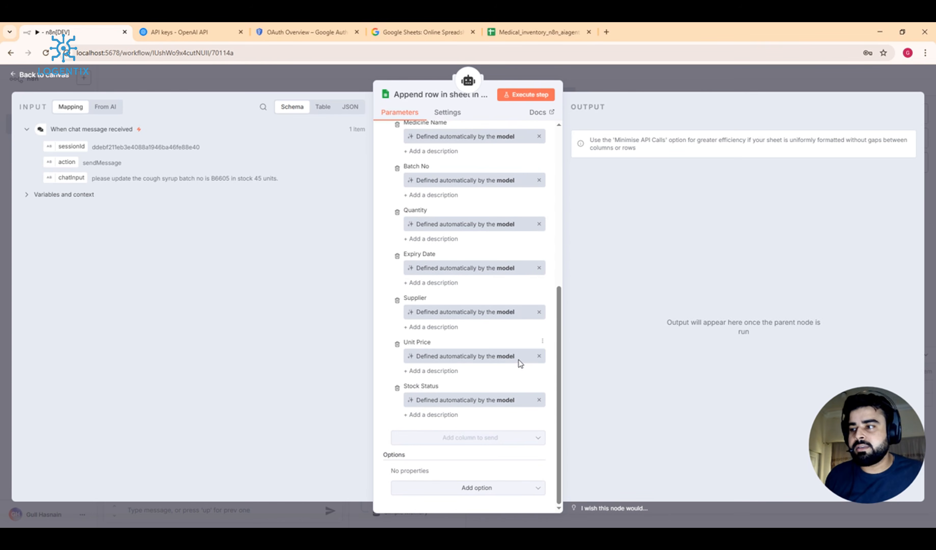
{"action": "left_click", "coordinate": [492, 487]}
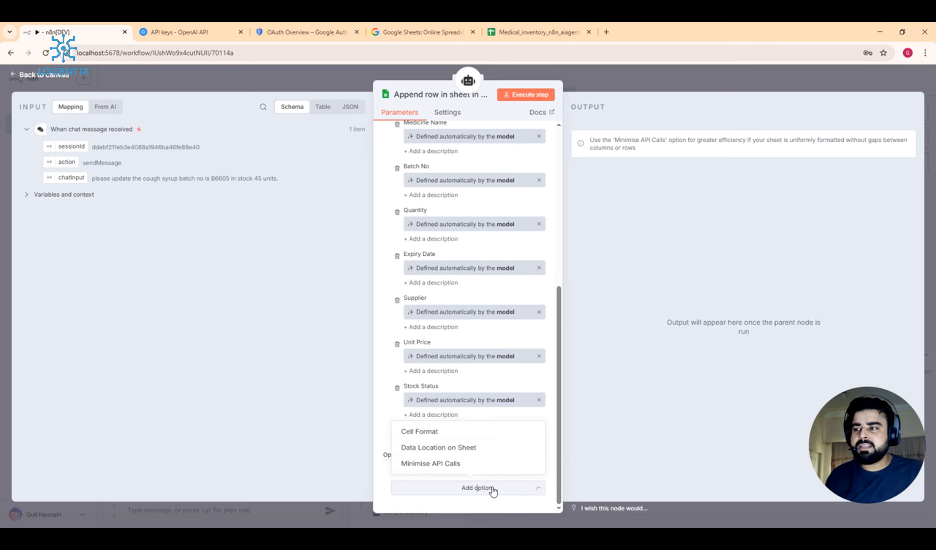
{"action": "left_click", "coordinate": [625, 357]}
{"action": "left_click", "coordinate": [636, 76]}
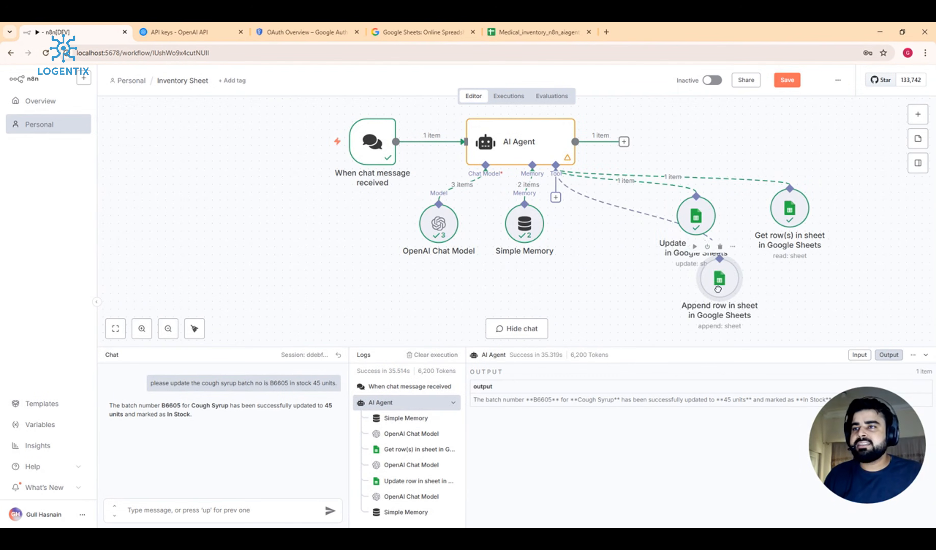
Step: Rearrange the Update row and Append row tool nodes on the canvas
{"action": "left_click_drag", "start_coordinate": [718, 289], "coordinate": [639, 273]}
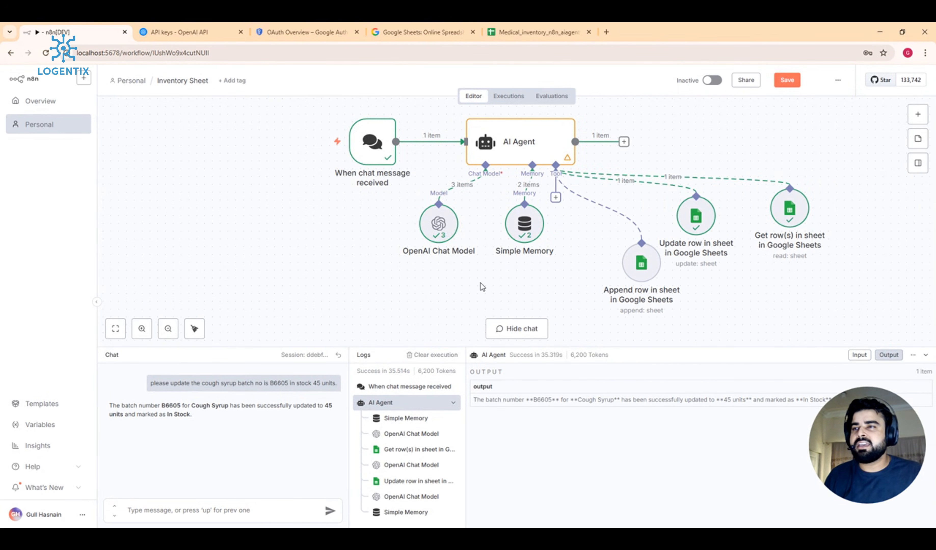
{"action": "left_click_drag", "start_coordinate": [699, 219], "coordinate": [729, 234]}
{"action": "left_click_drag", "start_coordinate": [643, 261], "coordinate": [665, 254]}
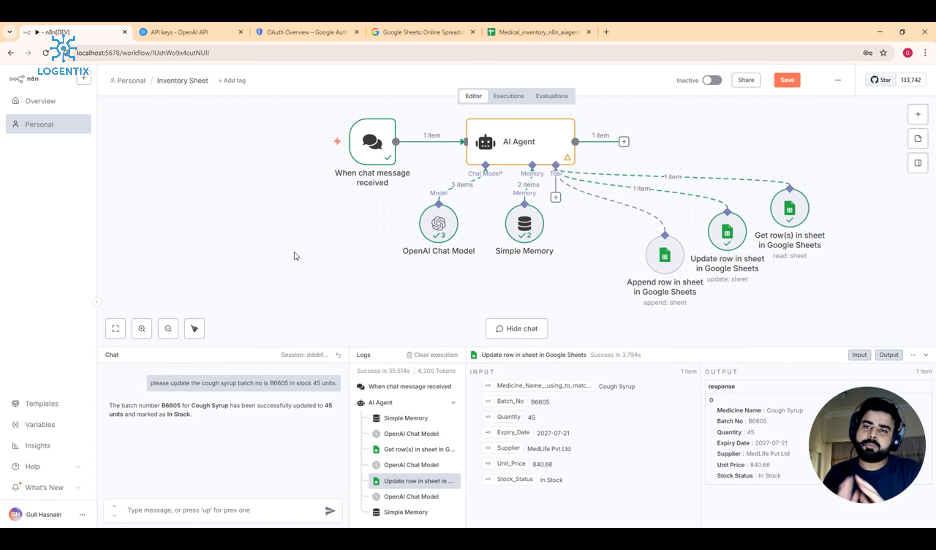
Step: Begin a chat message 'please add parace' and copy 'Paracetamol' from sheet cell A26
{"action": "left_click", "coordinate": [251, 509]}
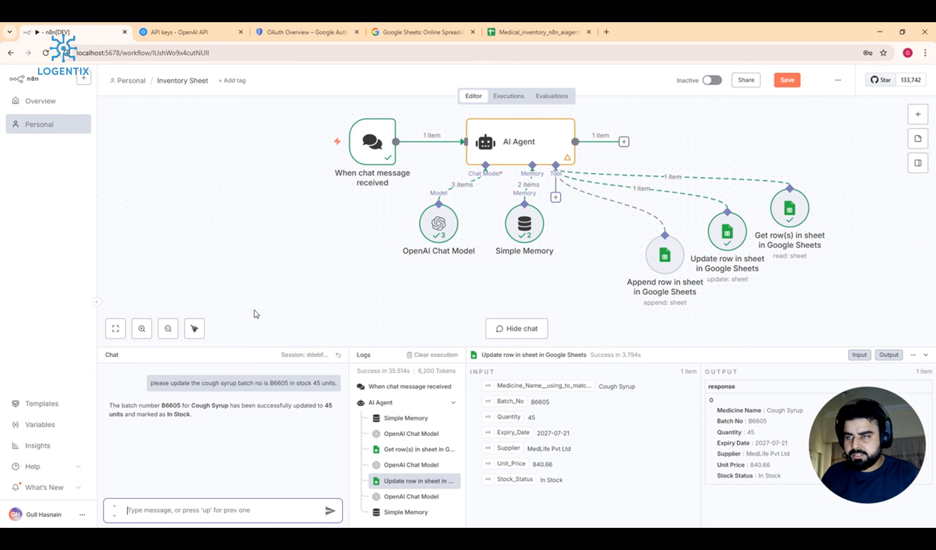
{"action": "type", "text": "pleasr"}
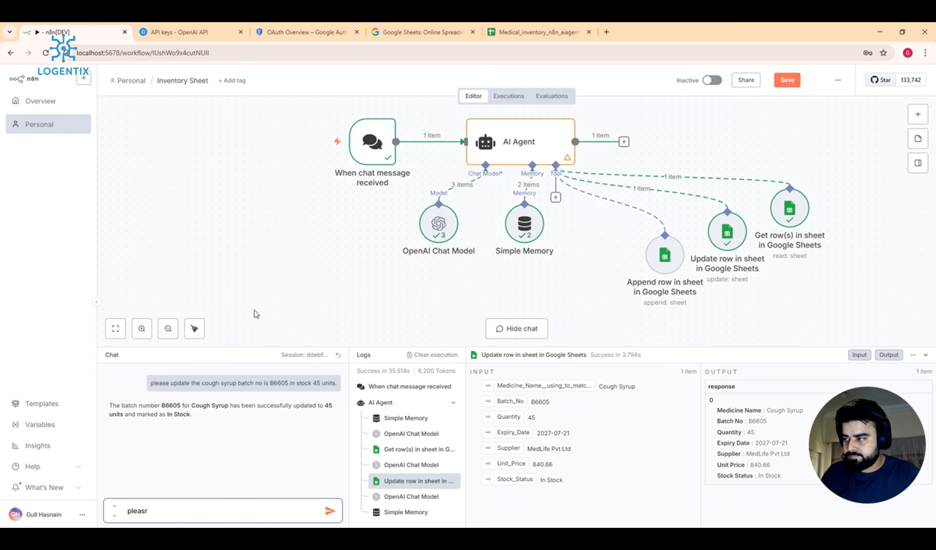
{"action": "key", "text": "BackSpace"}
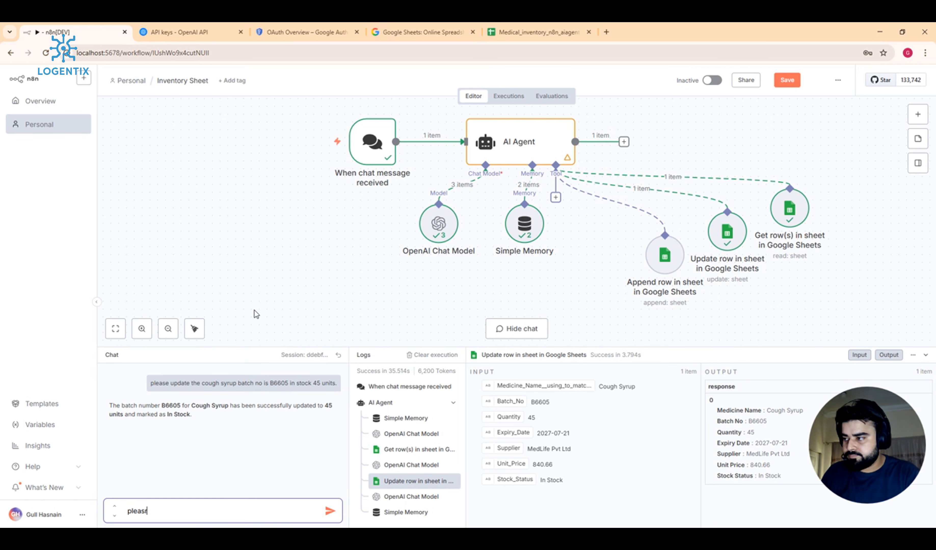
{"action": "type", "text": "e add"}
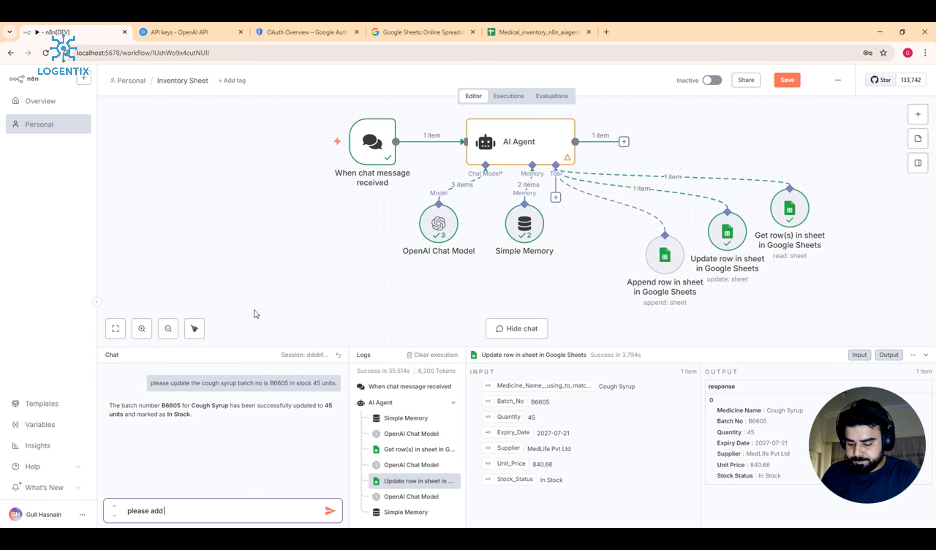
{"action": "type", "text": " parace"}
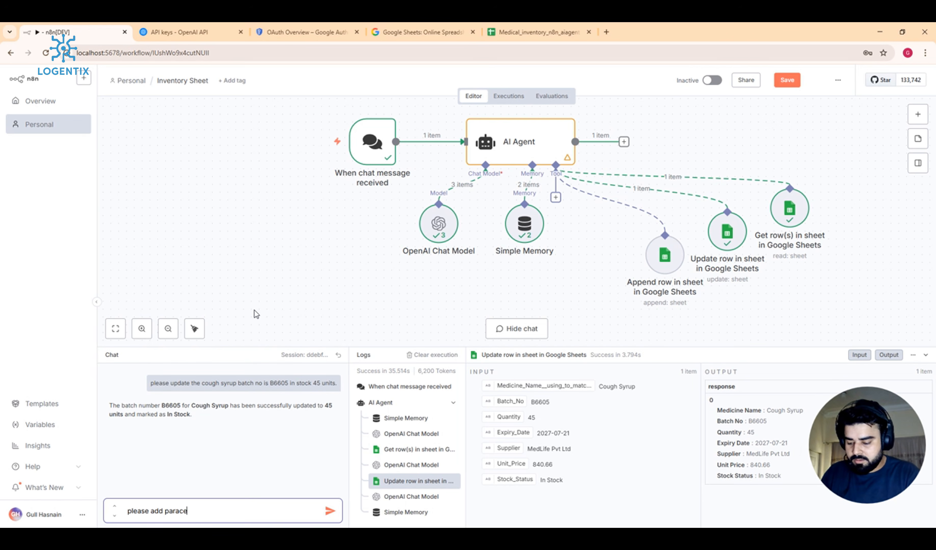
{"action": "left_click", "coordinate": [555, 30]}
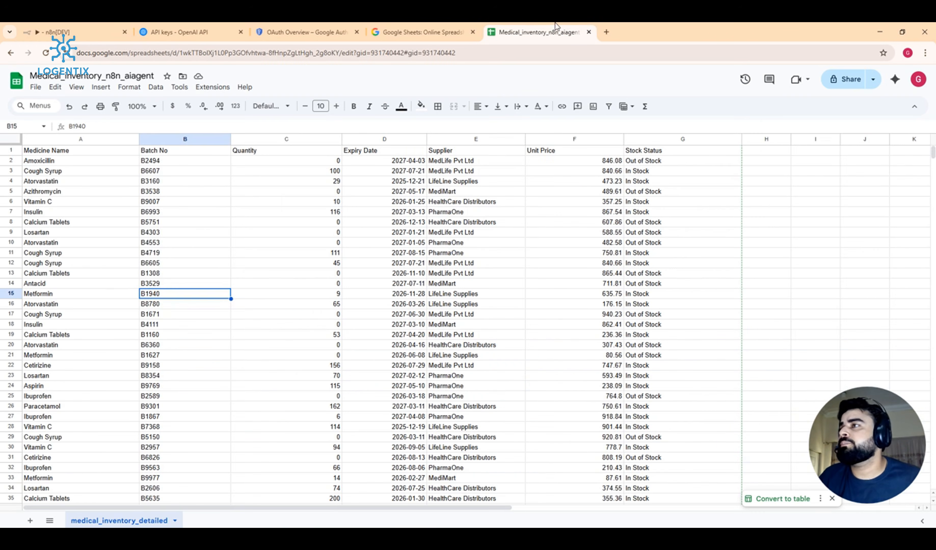
{"action": "scroll", "coordinate": [72, 261], "scroll_direction": "down", "scroll_amount": 3}
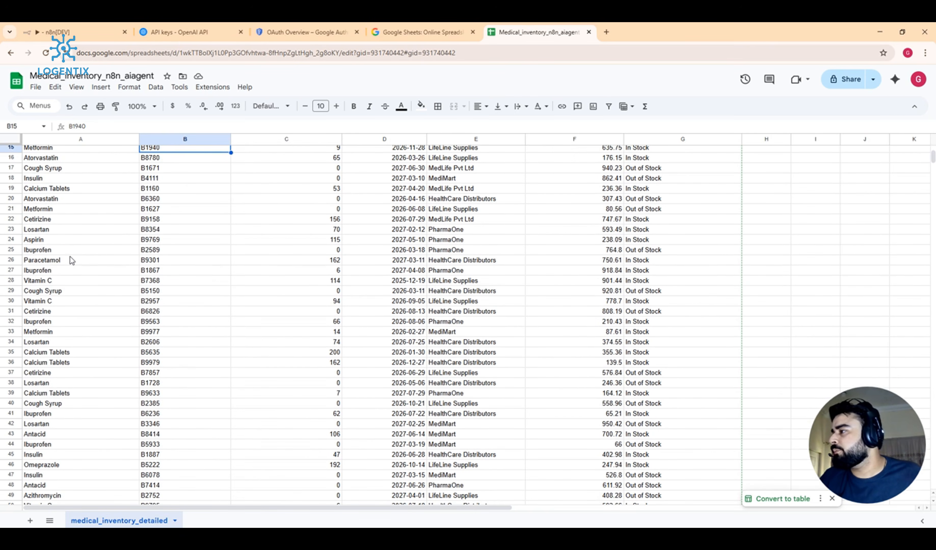
{"action": "double_click", "coordinate": [54, 260]}
{"action": "double_click", "coordinate": [54, 260]}
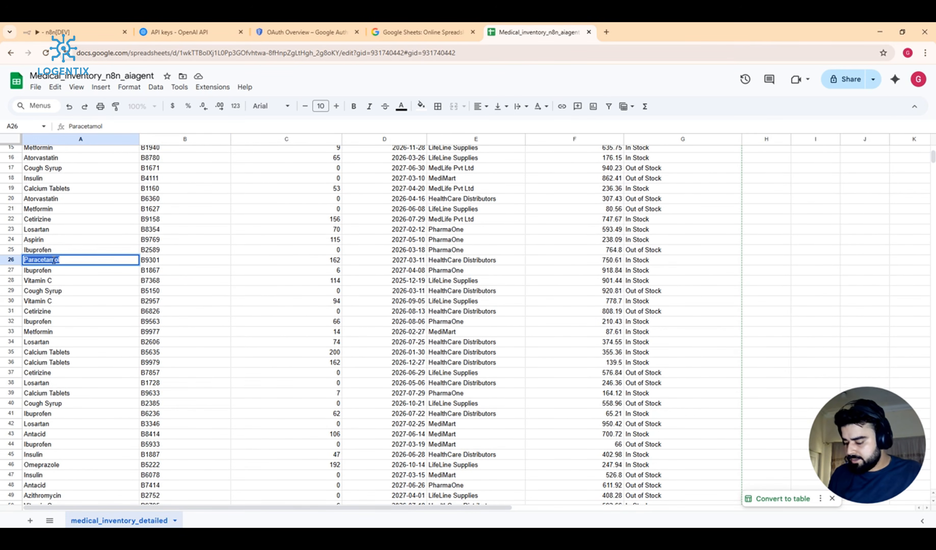
{"action": "left_click", "coordinate": [34, 32]}
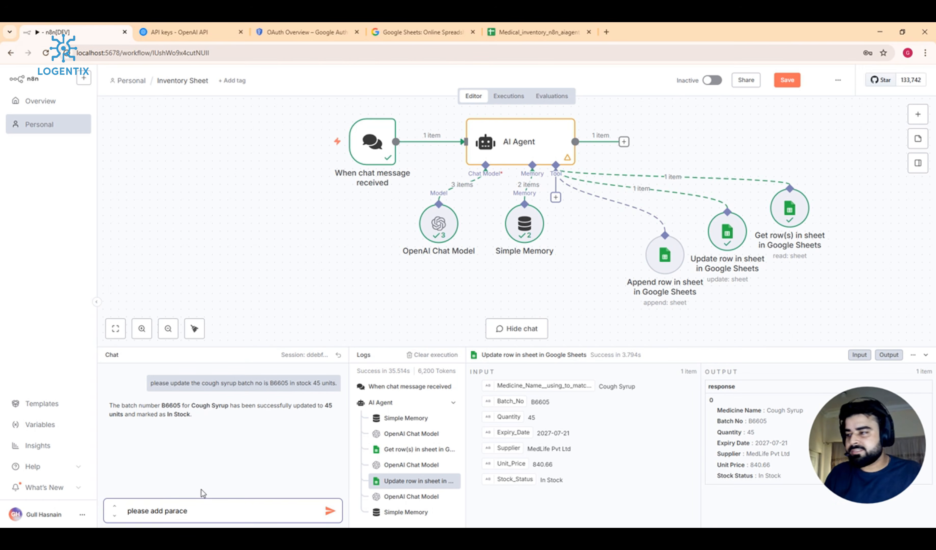
Step: Make the message read 'please add Paracetamol 60mg batch no B4453' using the copied word
{"action": "left_click_drag", "start_coordinate": [188, 511], "coordinate": [164, 512]}
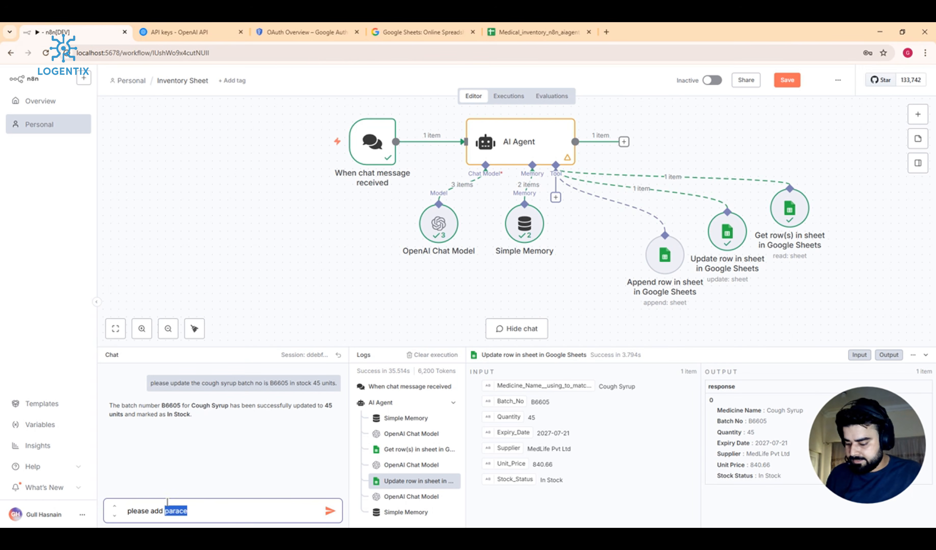
{"action": "type", "text": "Paracetamol"}
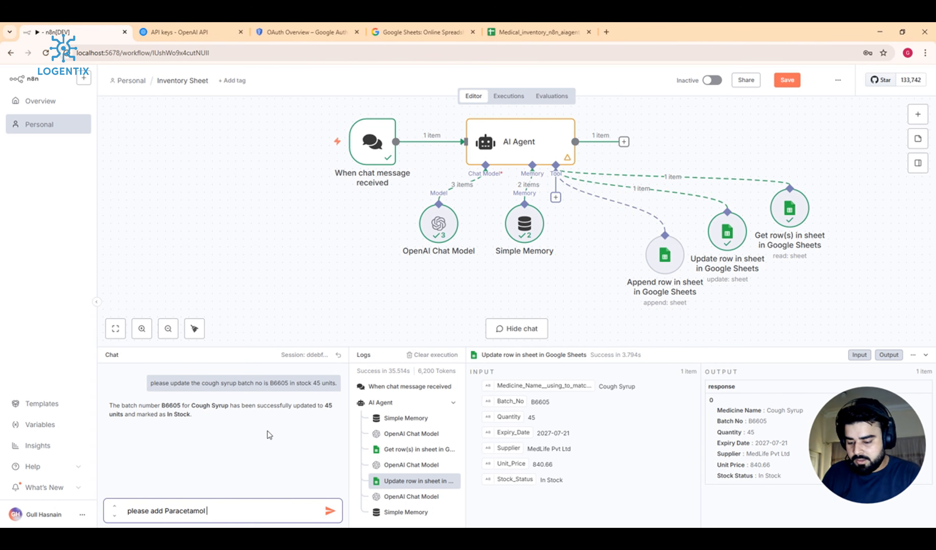
{"action": "type", "text": "60ms"}
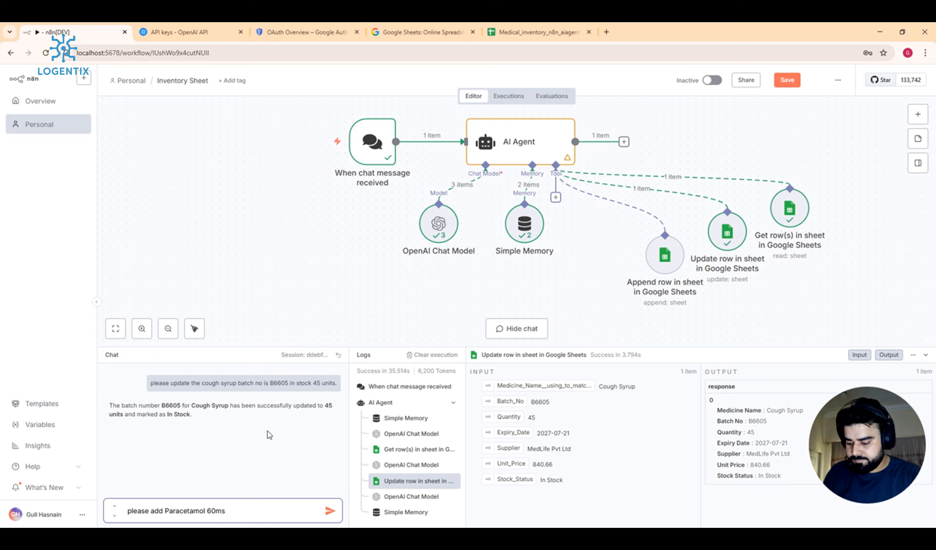
{"action": "key", "text": "BackSpace"}
{"action": "key", "text": "BackSpace"}
{"action": "type", "text": "g ba"}
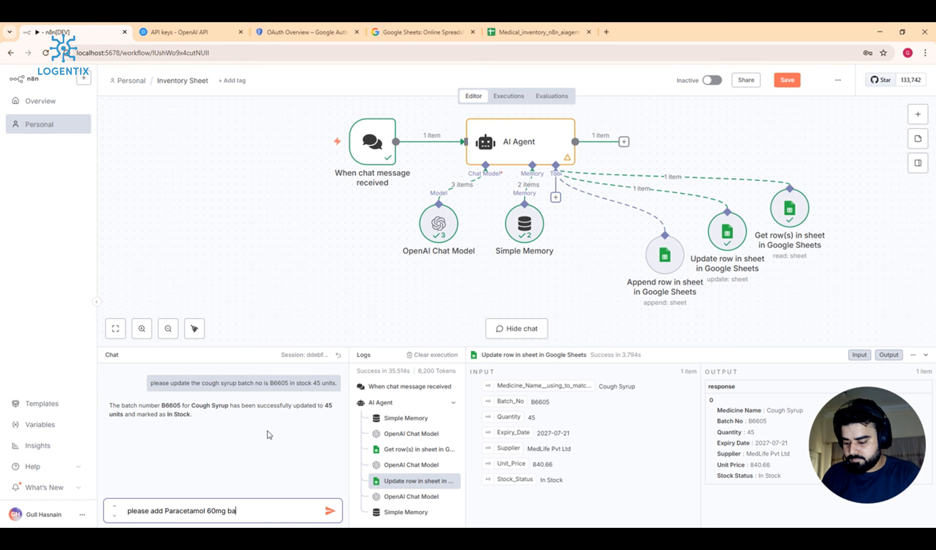
{"action": "type", "text": "tch no "}
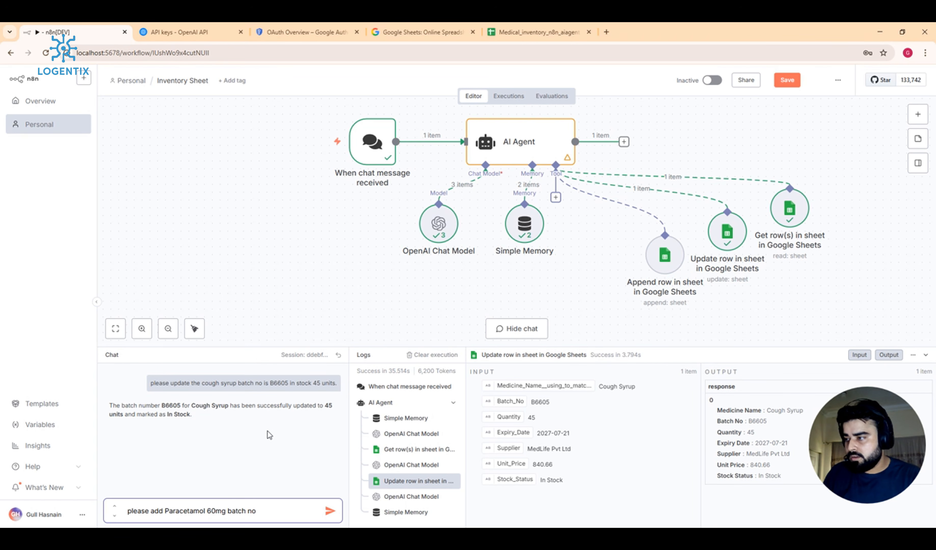
{"action": "type", "text": "B4453"}
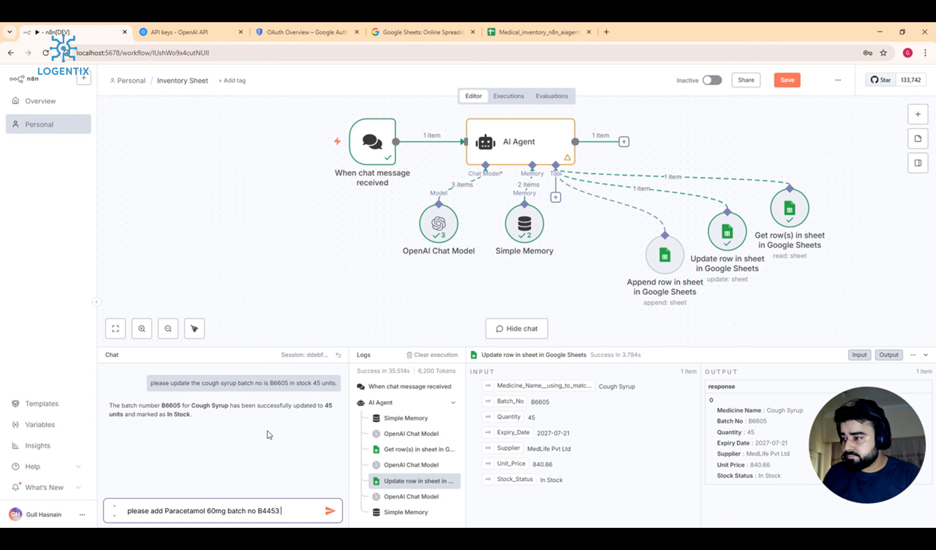
Step: Continue the message with 'quantity is 30 units, expiry_date'
{"action": "type", "text": "e"}
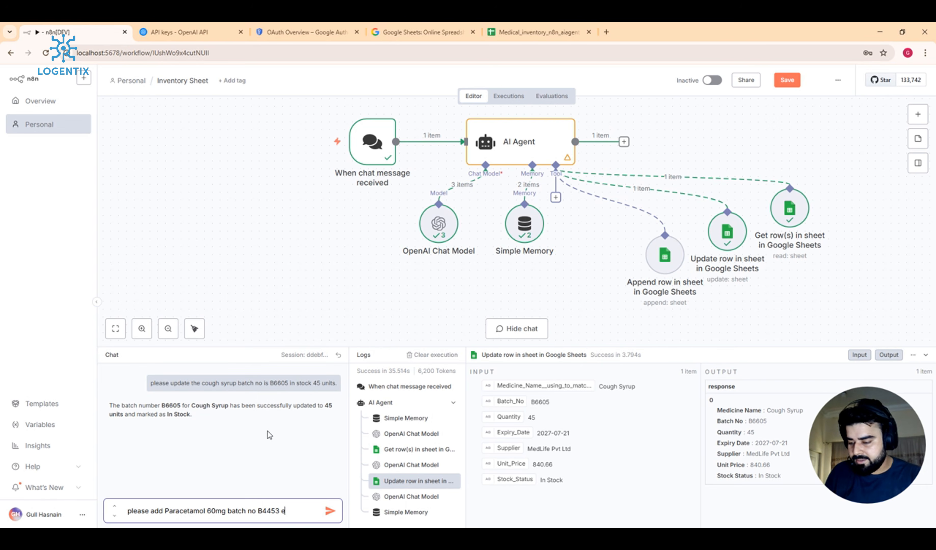
{"action": "type", "text": "x"}
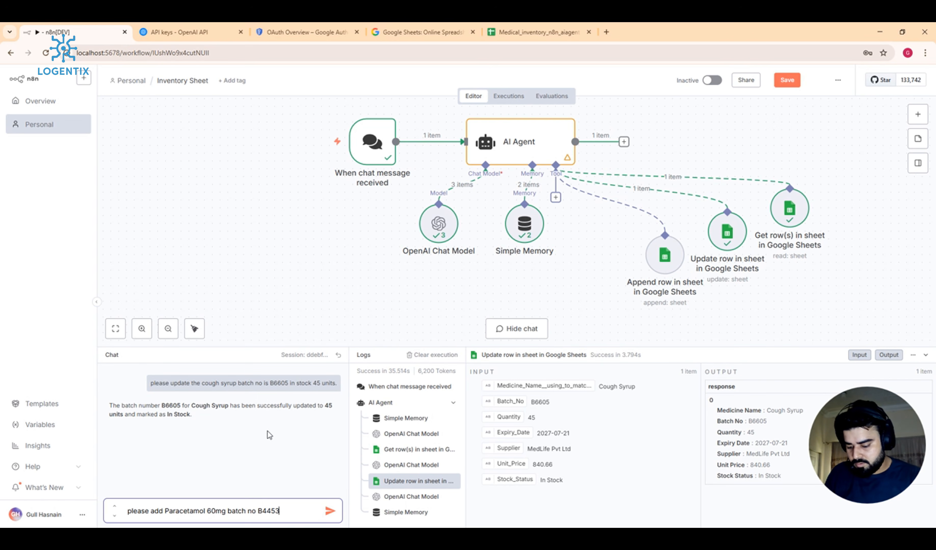
{"action": "type", "text": ", QUANTITY"}
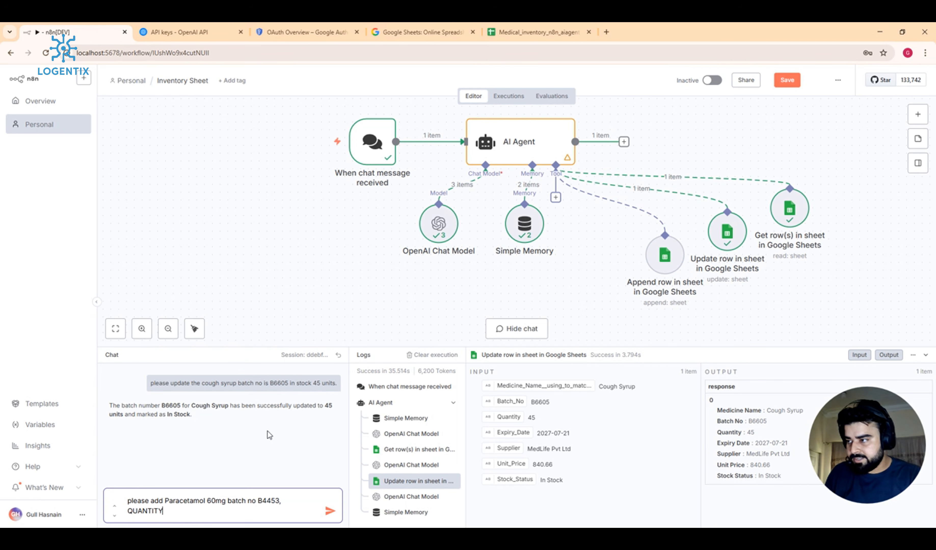
{"action": "key", "text": "BackSpace"}
{"action": "key", "text": "BackSpace"}
{"action": "key", "text": "BackSpace"}
{"action": "key", "text": "BackSpace"}
{"action": "key", "text": "BackSpace"}
{"action": "key", "text": "BackSpace"}
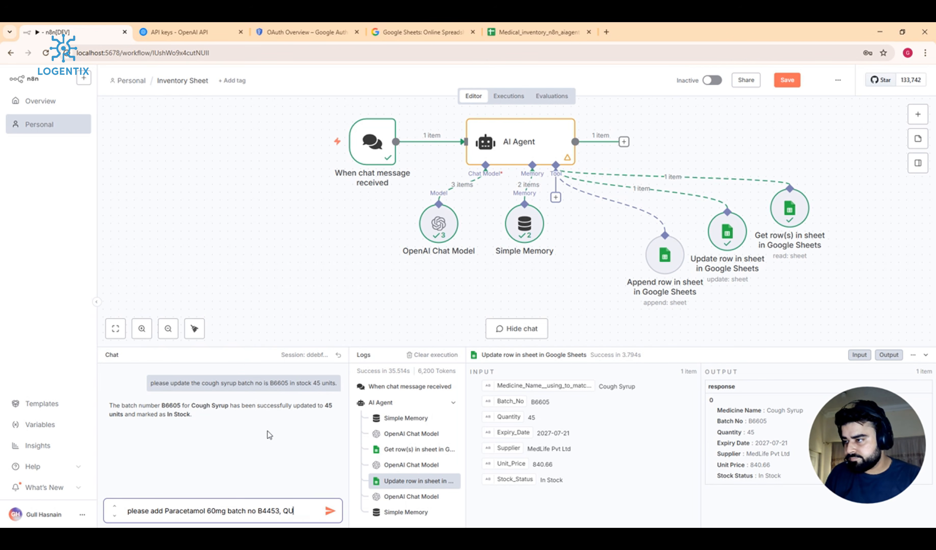
{"action": "key", "text": "BackSpace"}
{"action": "type", "text": "uantity"}
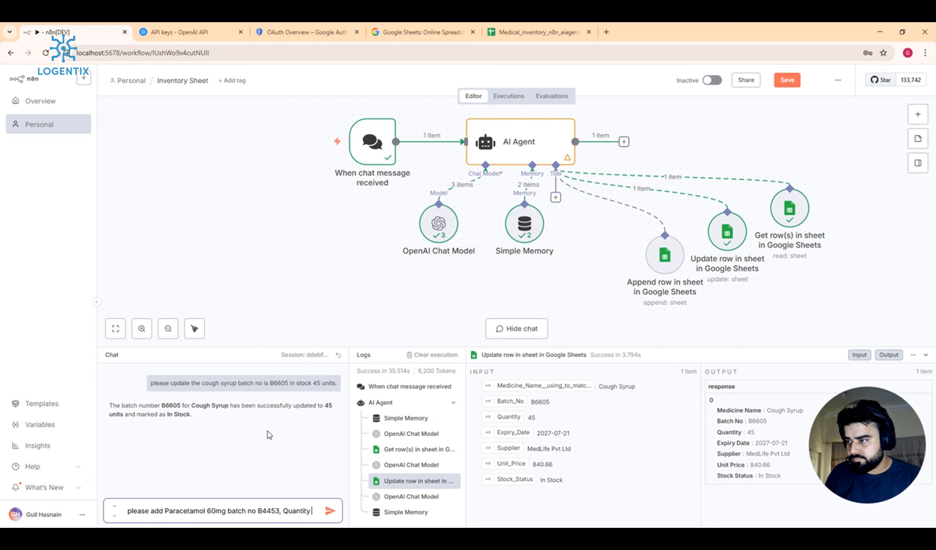
{"action": "type", "text": " is"}
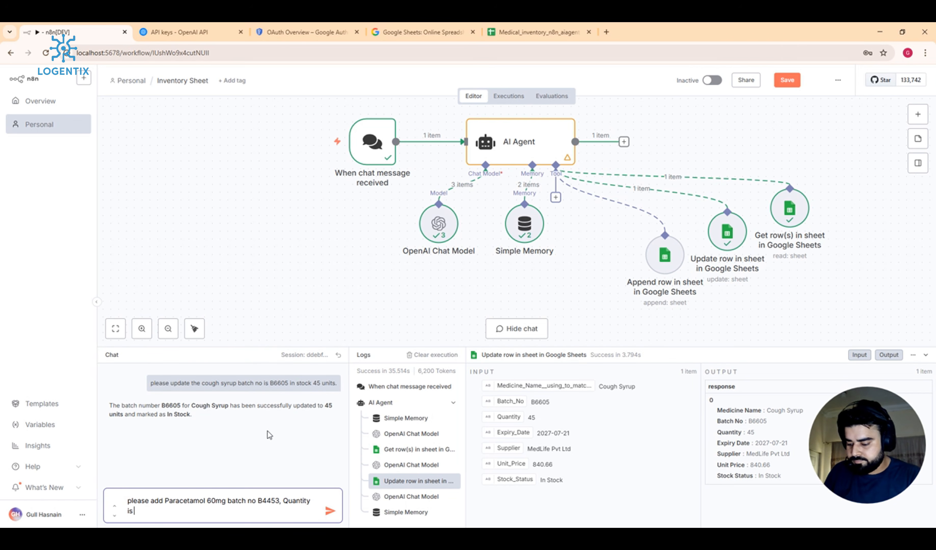
{"action": "type", "text": " 30 uni"}
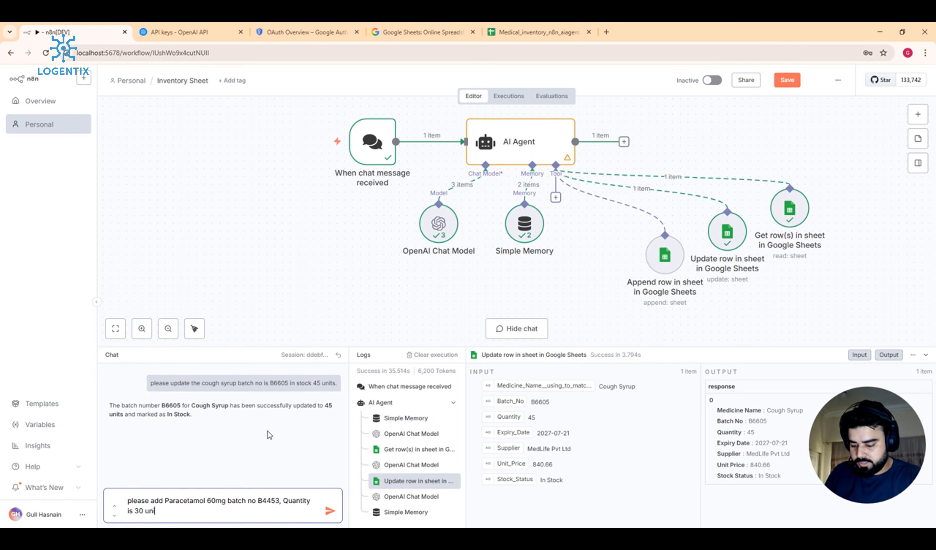
{"action": "type", "text": "ts, "}
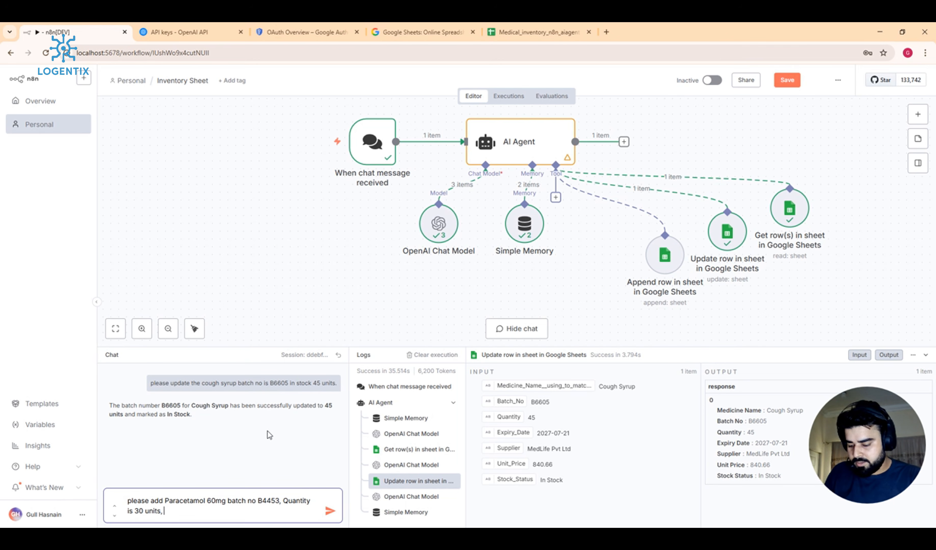
{"action": "type", "text": "expie"}
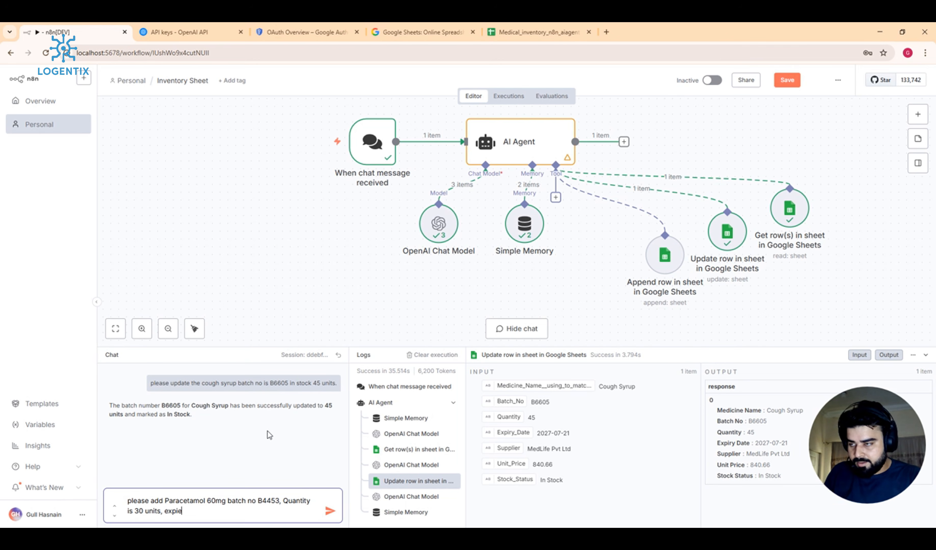
{"action": "key", "text": "BackSpace"}
{"action": "type", "text": "ry_date"}
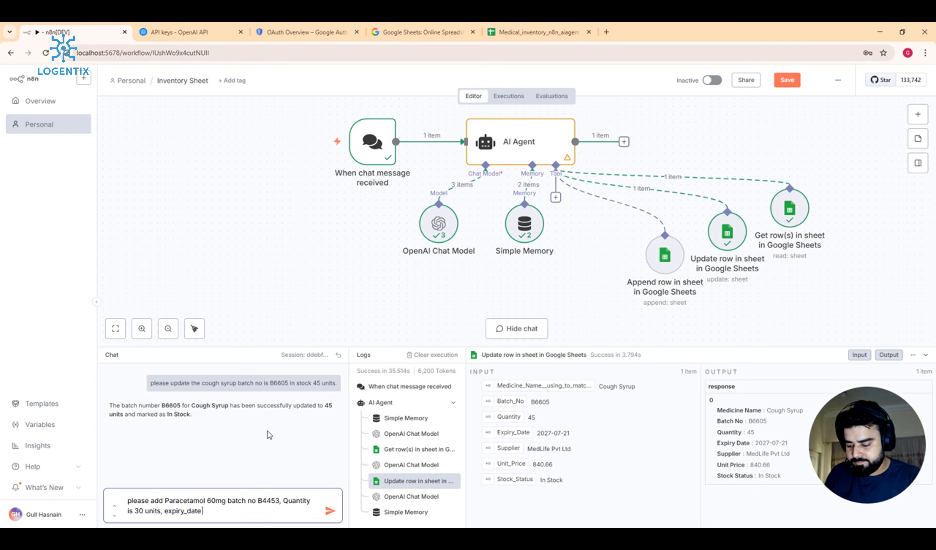
Step: Finish with expiry 10-07-2028, supplier getz pharma, unit_price 45.00, stock in stock, and send it
{"action": "type", "text": "10"}
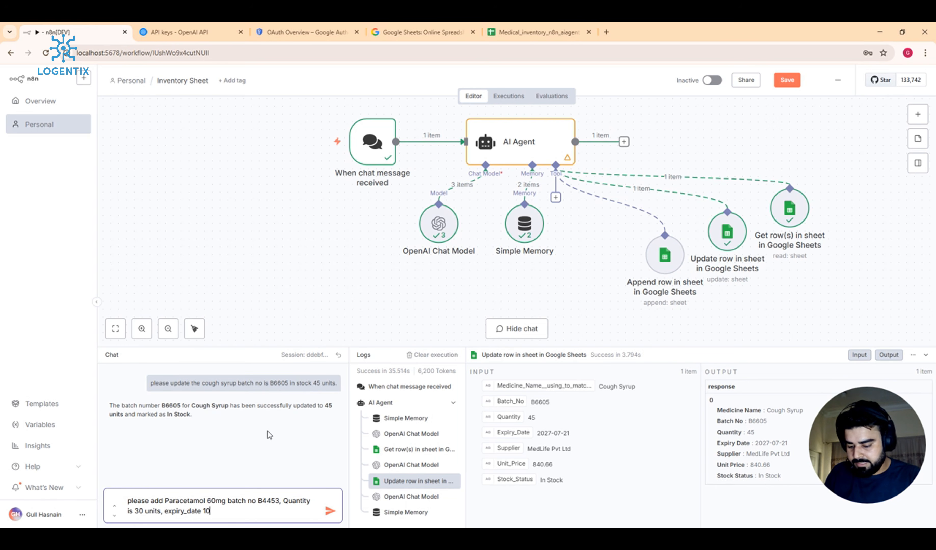
{"action": "type", "text": "-"}
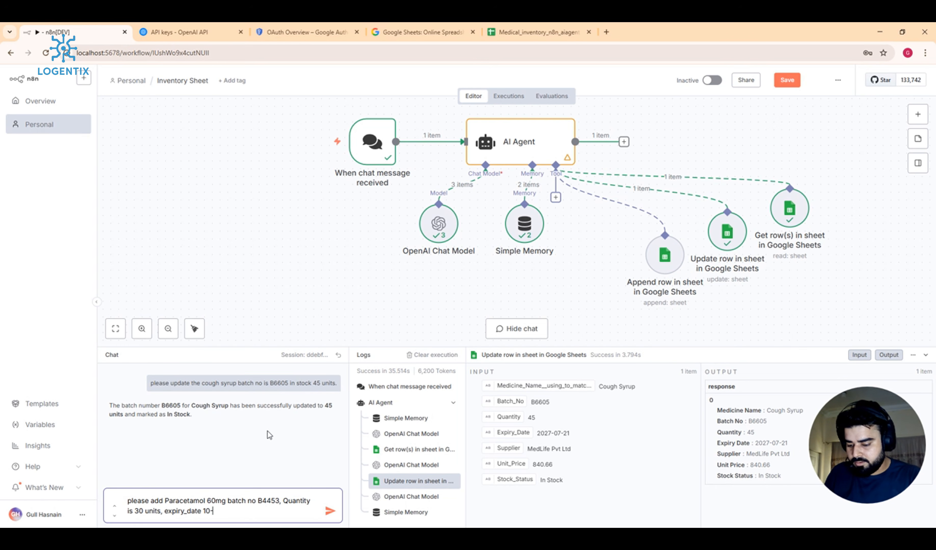
{"action": "type", "text": "07"}
{"action": "key", "text": "BackSpace"}
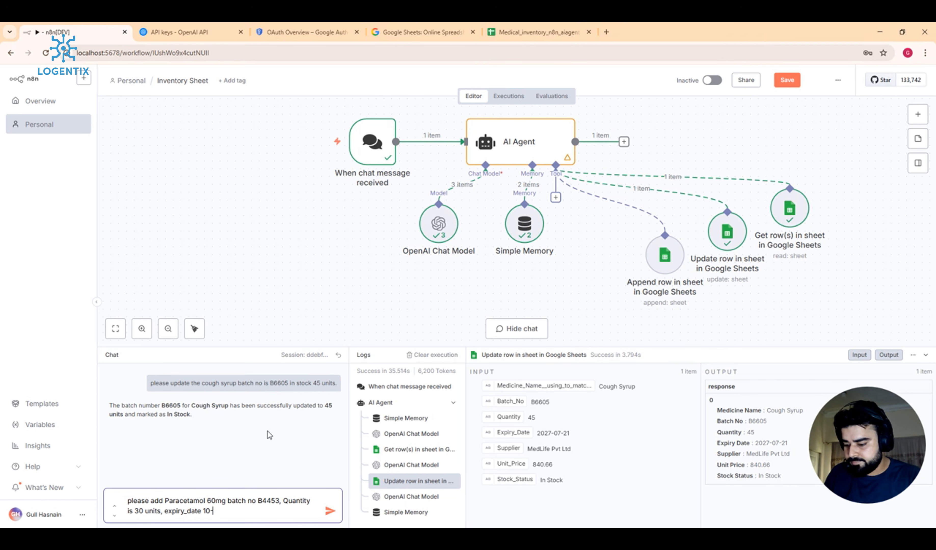
{"action": "type", "text": "7"}
{"action": "key", "text": "BackSpace"}
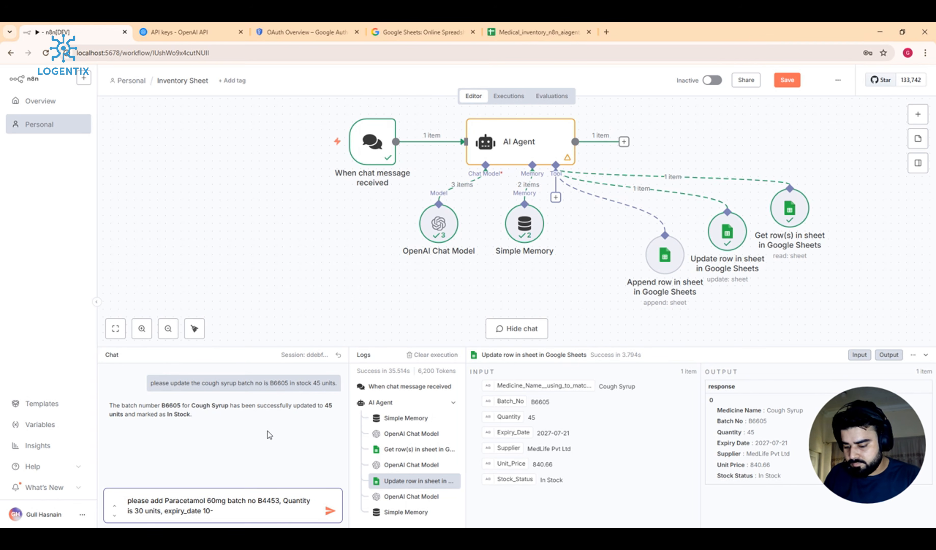
{"action": "type", "text": "07"}
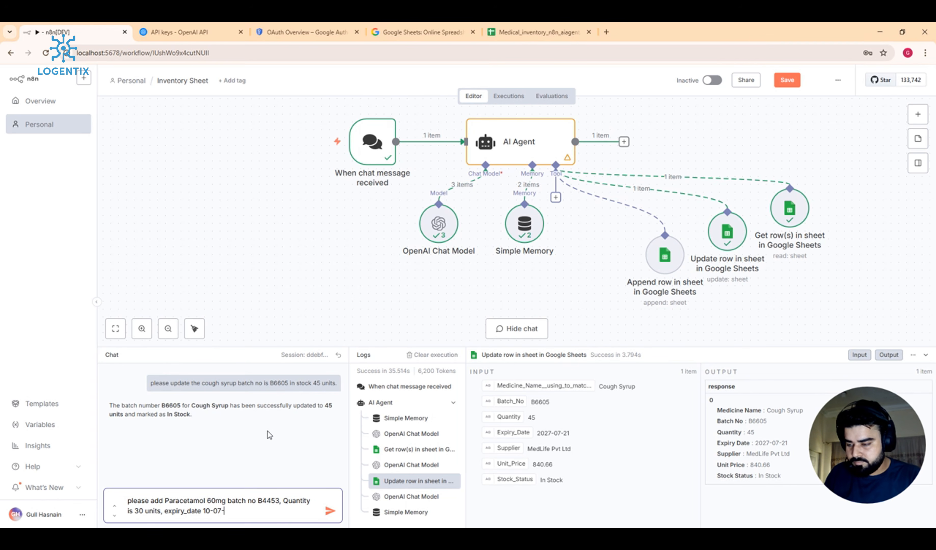
{"action": "type", "text": "-202"}
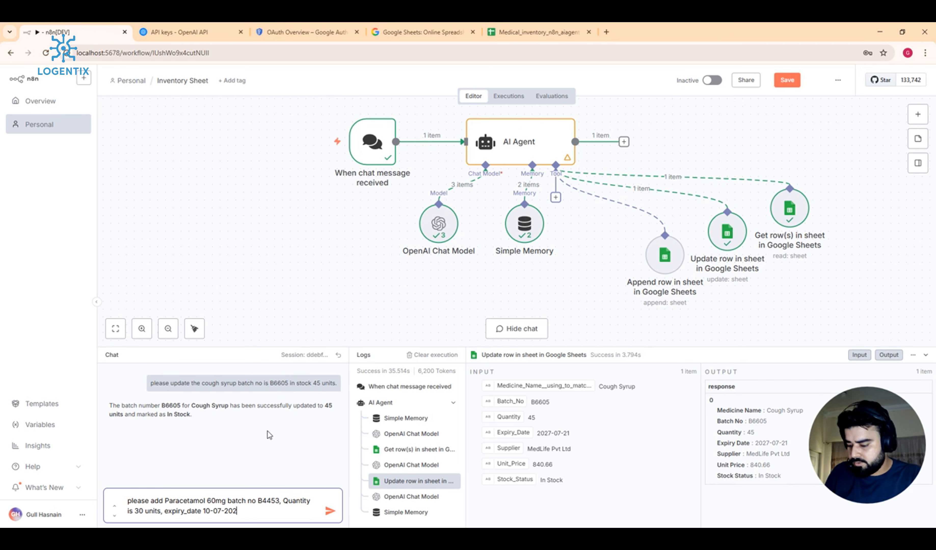
{"action": "type", "text": "8"}
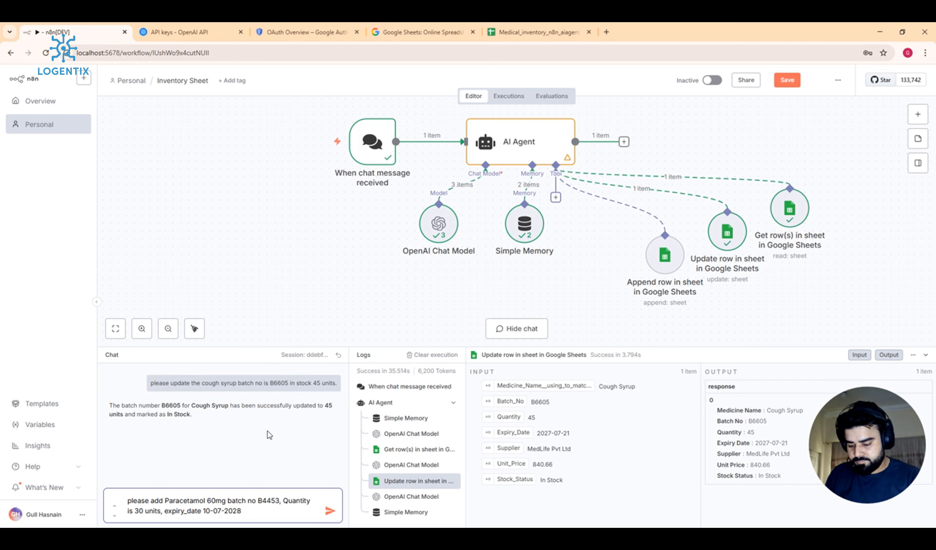
{"action": "type", "text": ", supp"}
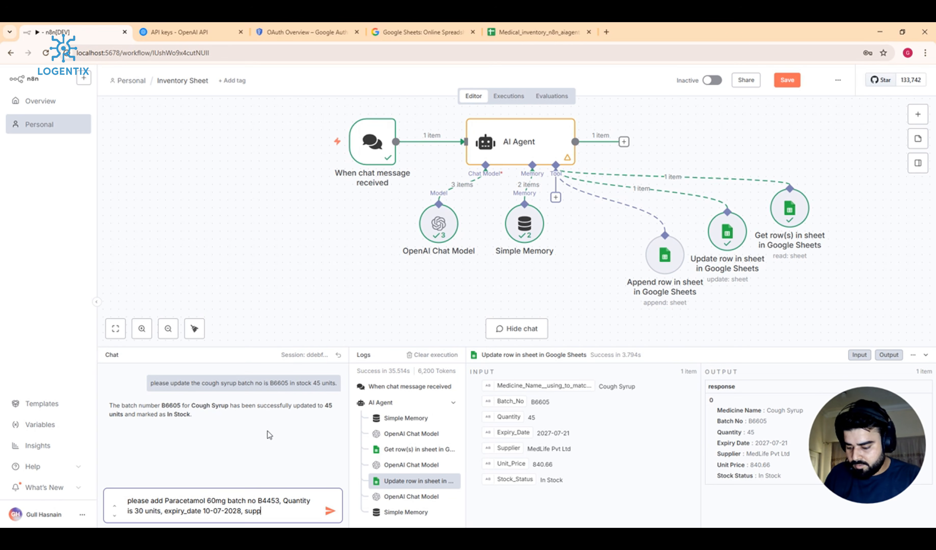
{"action": "type", "text": "lier"}
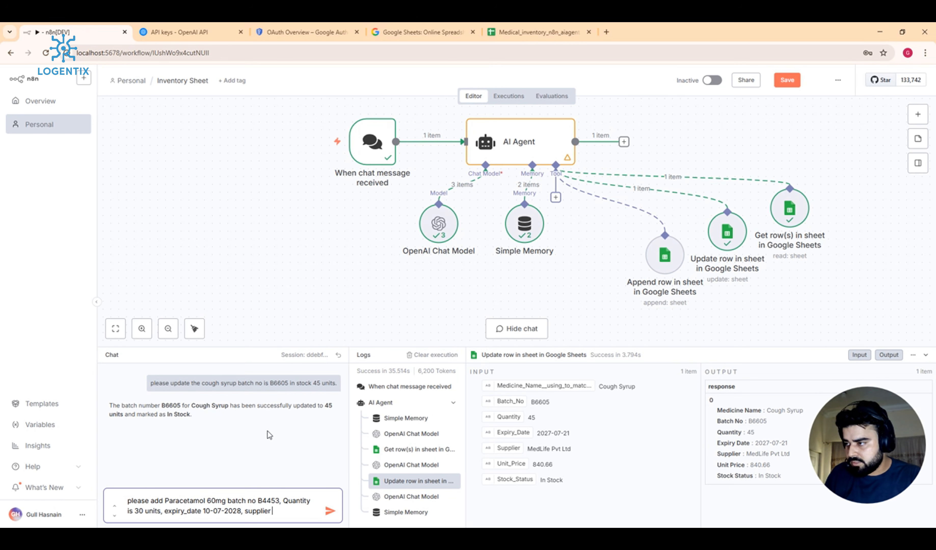
{"action": "type", "text": " getz "}
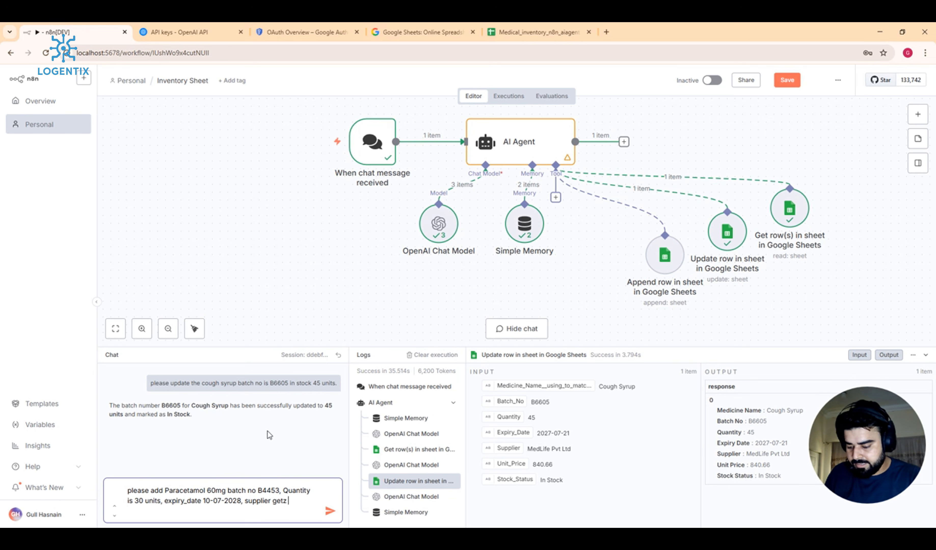
{"action": "type", "text": "pharma"}
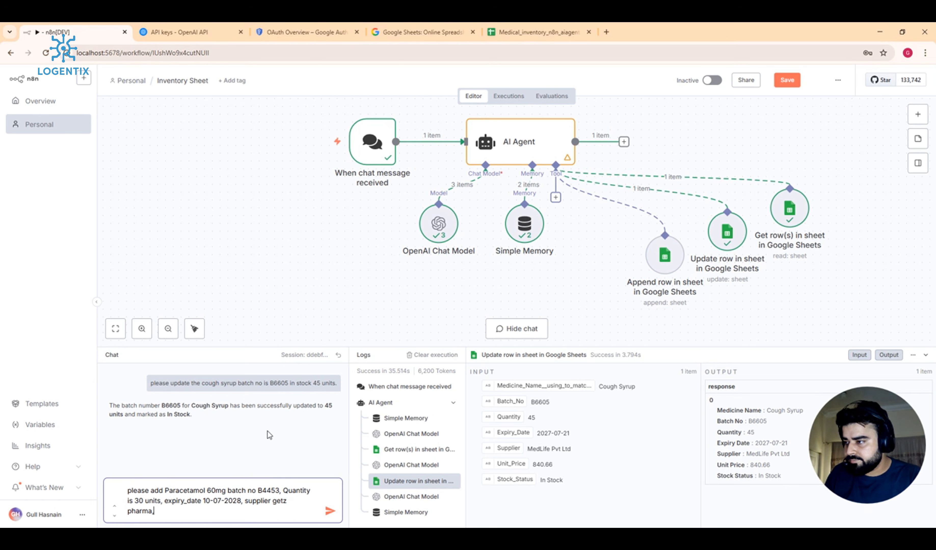
{"action": "type", "text": ", "}
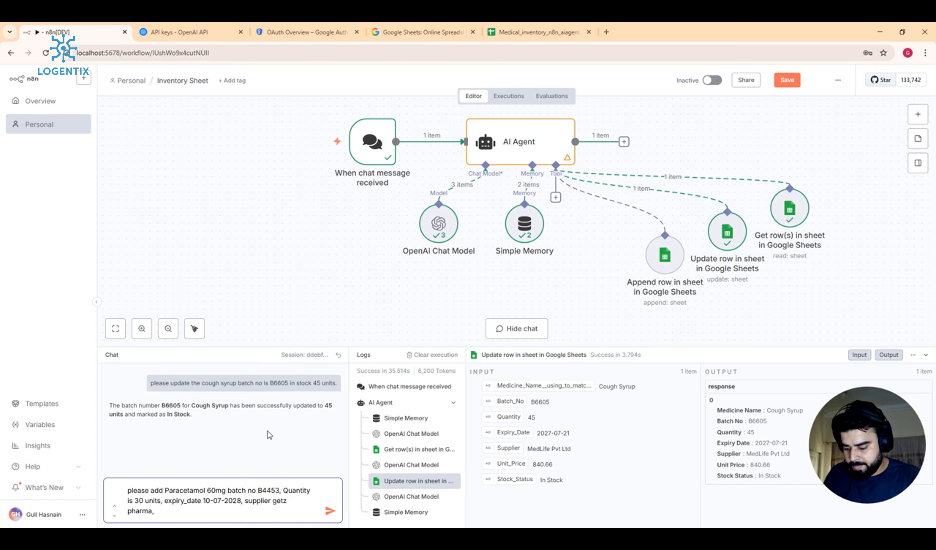
{"action": "type", "text": "unit_pri"}
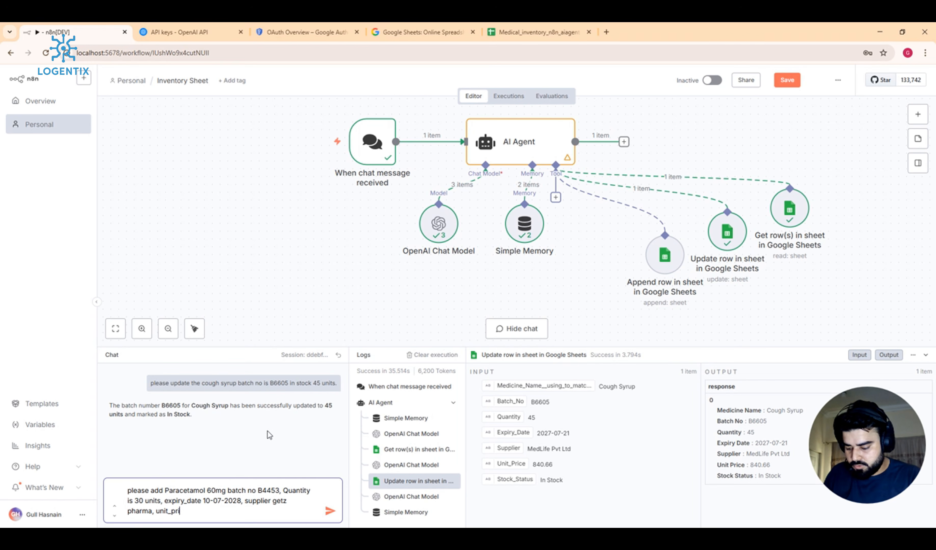
{"action": "type", "text": "ce"}
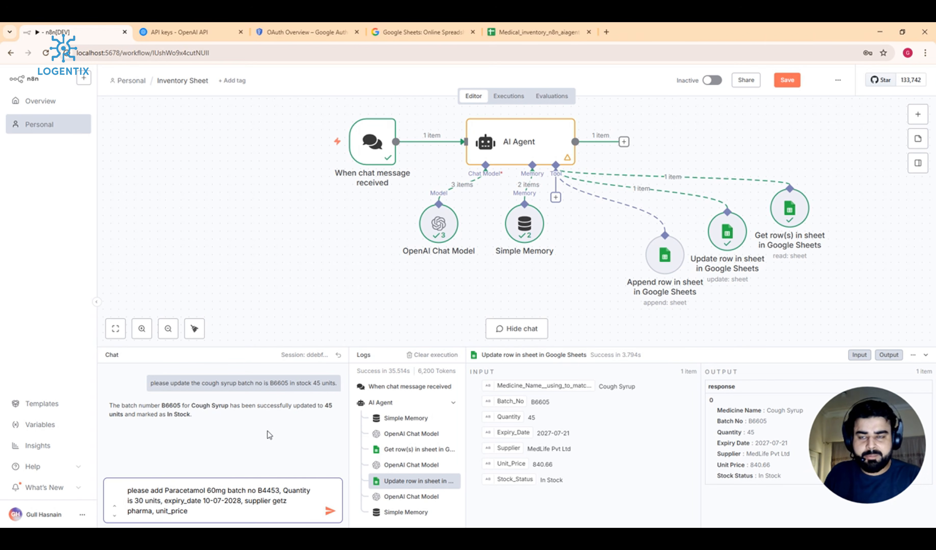
{"action": "type", "text": ","}
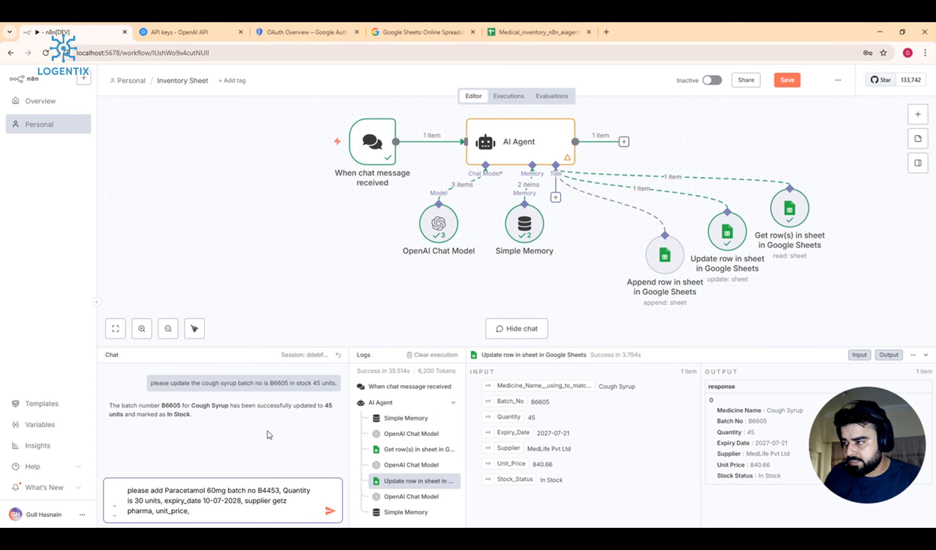
{"action": "key", "text": "BackSpace"}
{"action": "key", "text": "BackSpace"}
{"action": "type", "text": "is 45"}
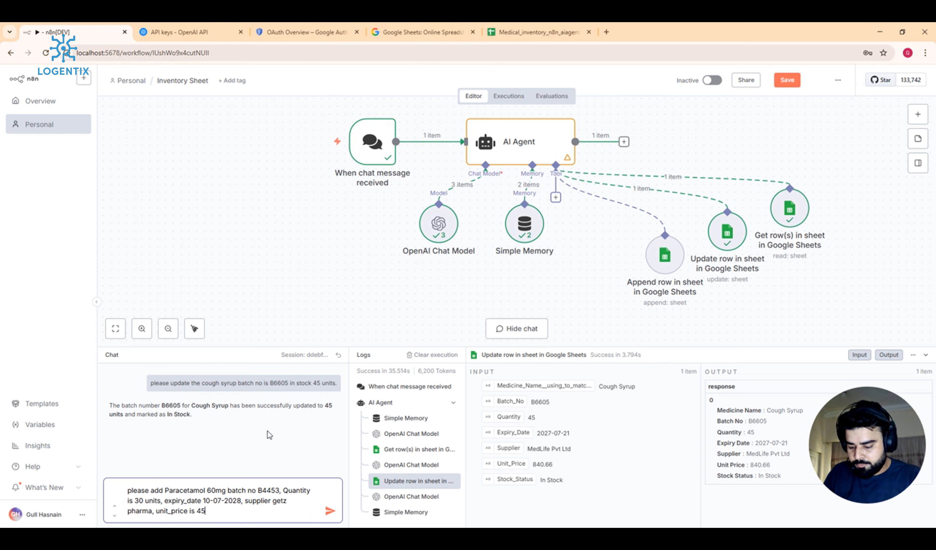
{"action": "type", "text": "."}
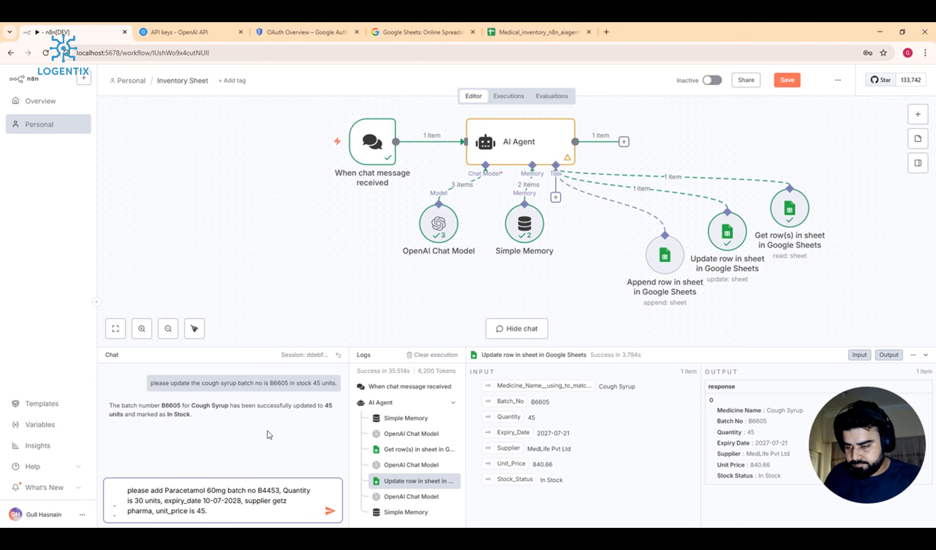
{"action": "type", "text": "00"}
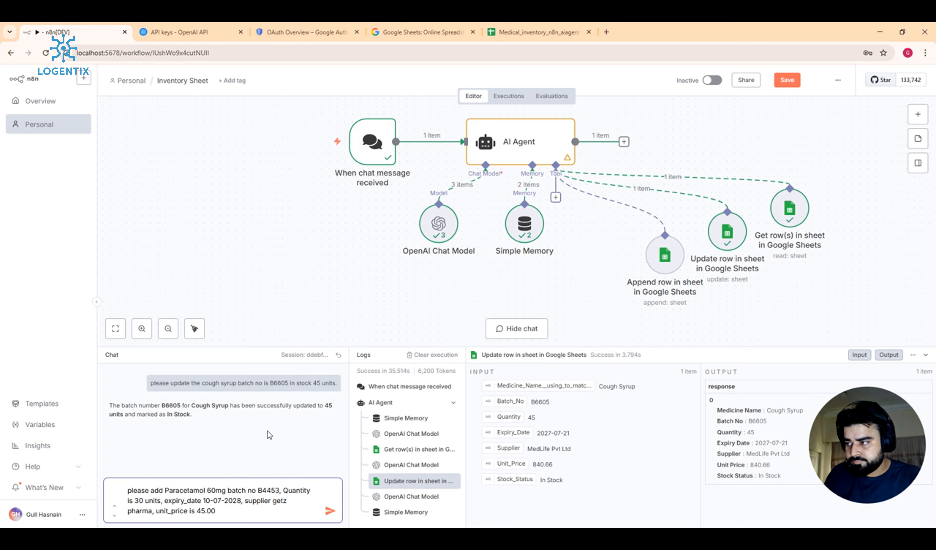
{"action": "type", "text": ","}
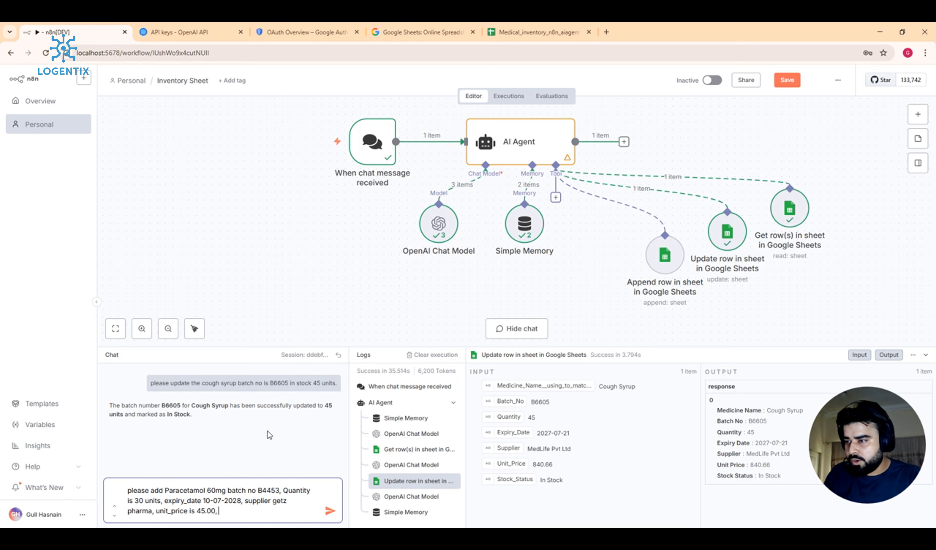
{"action": "type", "text": " stock"}
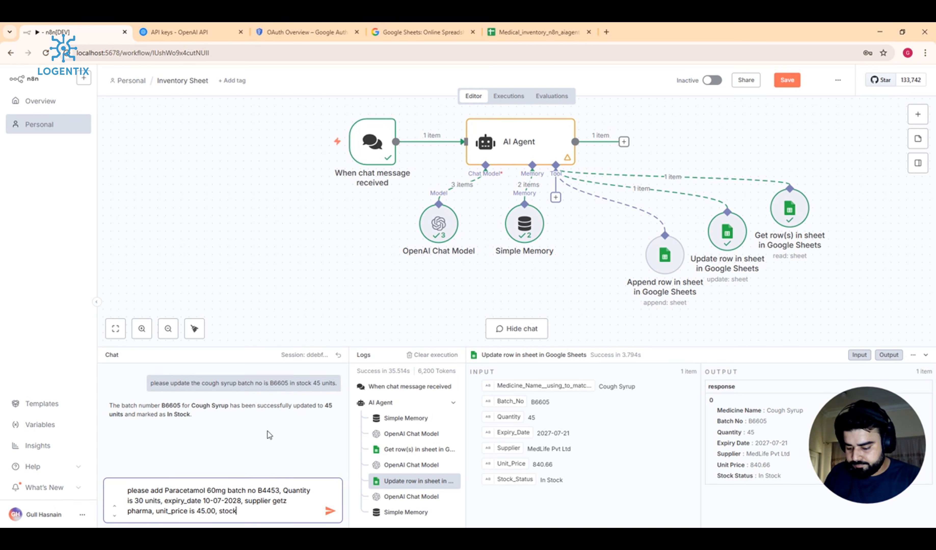
{"action": "type", "text": " in stock"}
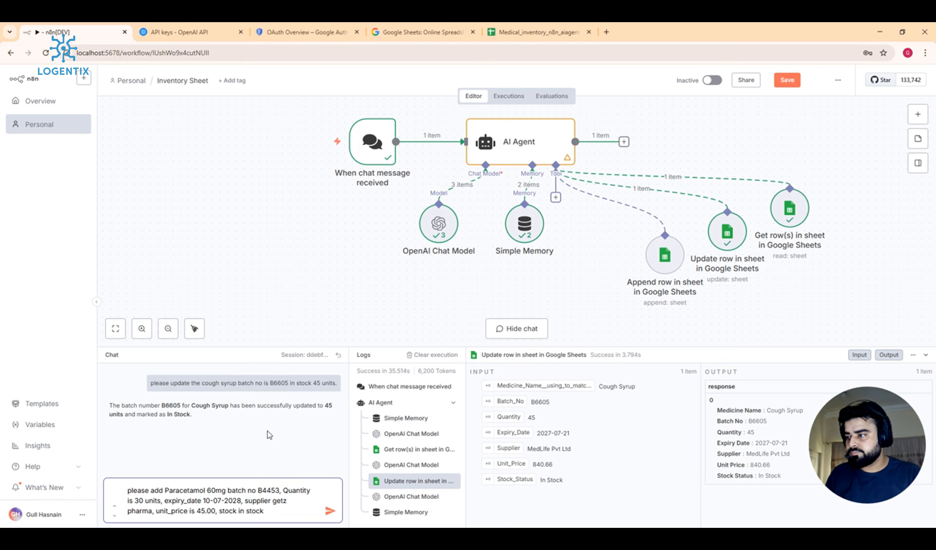
{"action": "key", "text": "Return"}
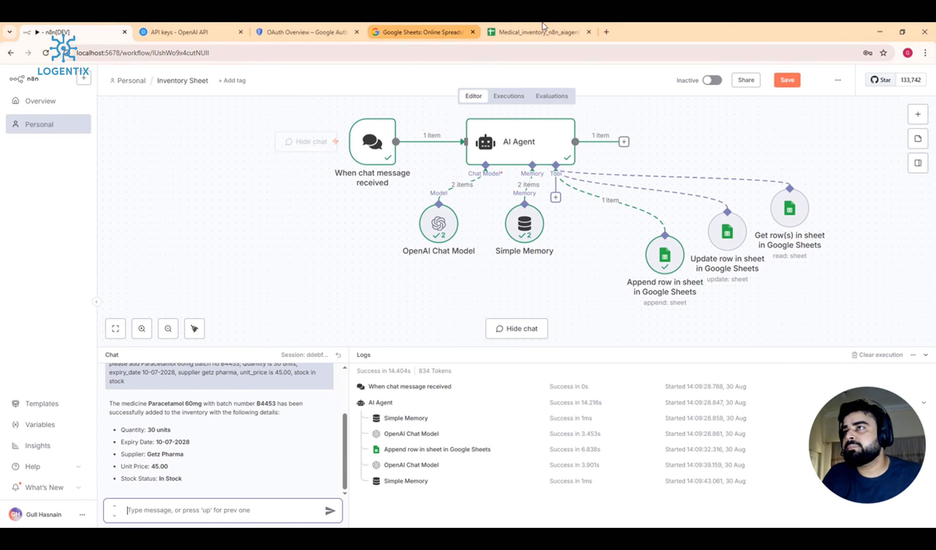
Step: After the agent confirms, switch to the inventory spreadsheet and scroll down to the new entries
{"action": "left_click", "coordinate": [536, 32]}
{"action": "scroll", "coordinate": [283, 420], "scroll_direction": "down", "scroll_amount": 5}
Step: Clear the sheet selection after checking the new row 54, then return to n8n
{"action": "left_click", "coordinate": [48, 386]}
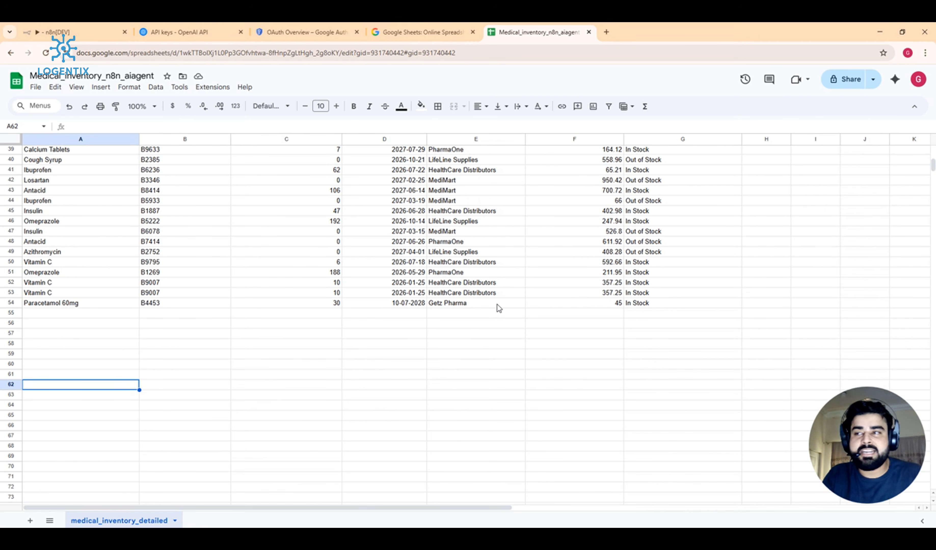
{"action": "left_click", "coordinate": [42, 32]}
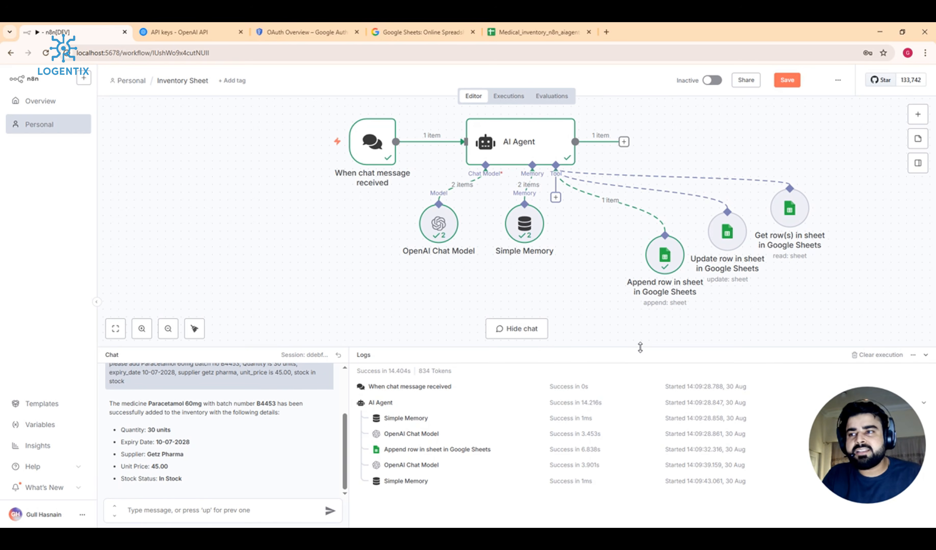
Step: Collapse the chat/logs panel and drag all Inventory Sheet nodes together up and left
{"action": "left_click_drag", "start_coordinate": [640, 347], "coordinate": [695, 513]}
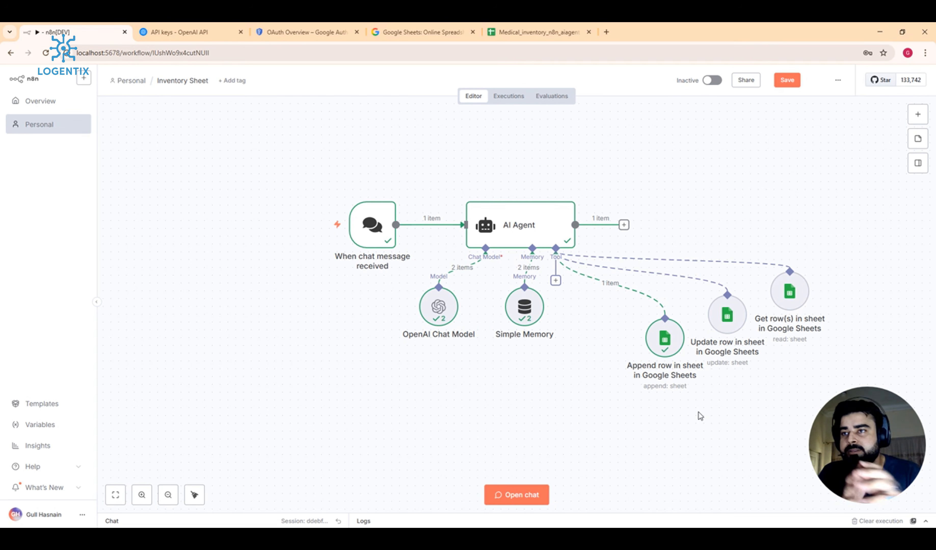
{"action": "left_click_drag", "start_coordinate": [328, 161], "coordinate": [908, 399]}
{"action": "left_click_drag", "start_coordinate": [758, 244], "coordinate": [704, 221]}
{"action": "left_click", "coordinate": [791, 220]}
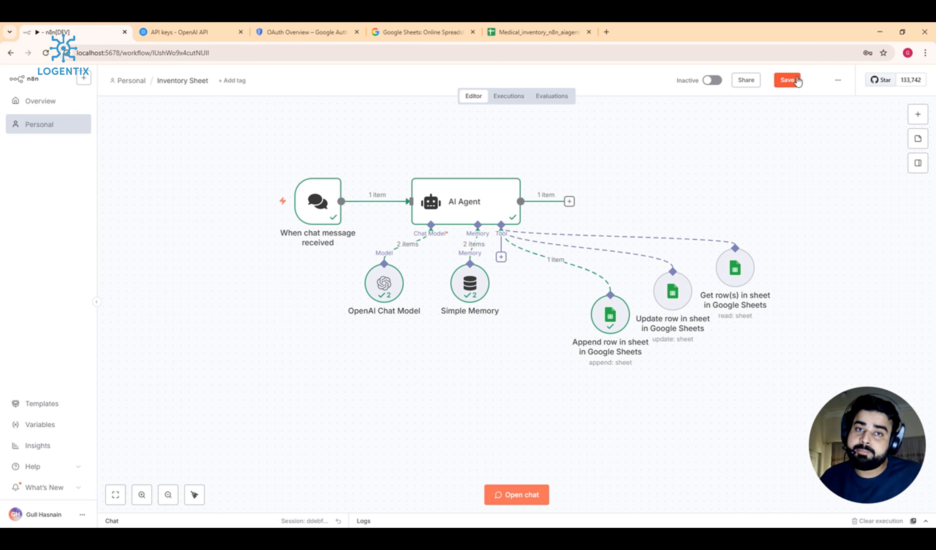
Step: Save the workflow, nudge all its nodes slightly right, and fit the workflow in view
{"action": "left_click", "coordinate": [788, 80]}
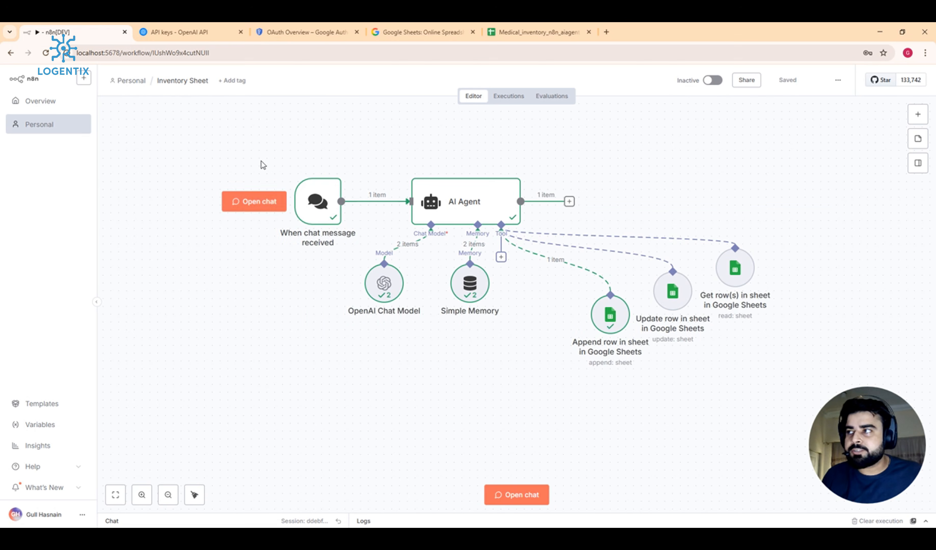
{"action": "left_click_drag", "start_coordinate": [241, 144], "coordinate": [877, 402]}
{"action": "left_click_drag", "start_coordinate": [721, 235], "coordinate": [773, 244]}
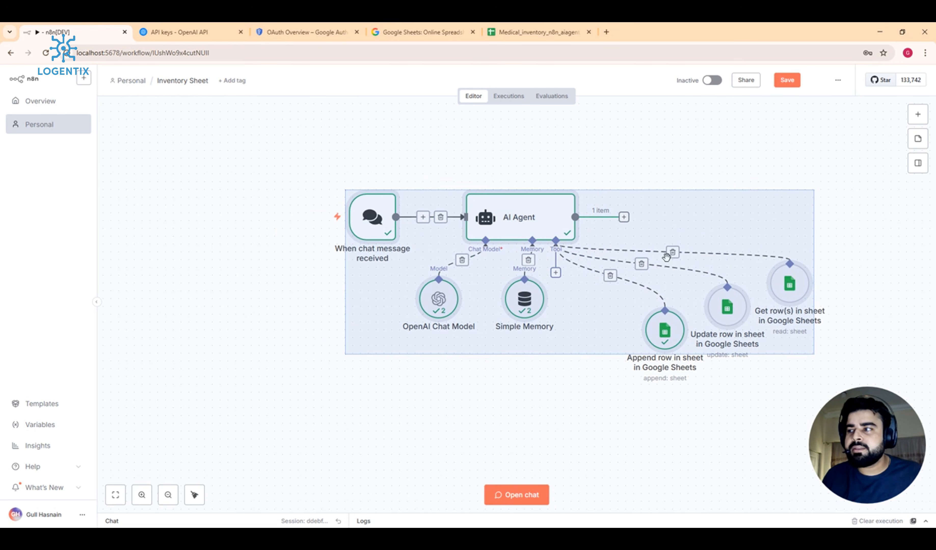
{"action": "left_click", "coordinate": [115, 494]}
{"action": "left_click", "coordinate": [169, 387]}
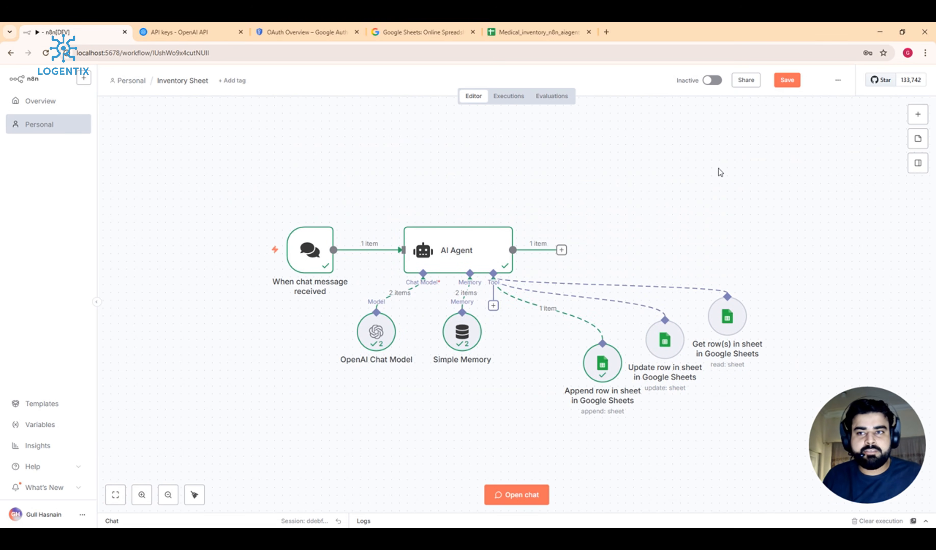